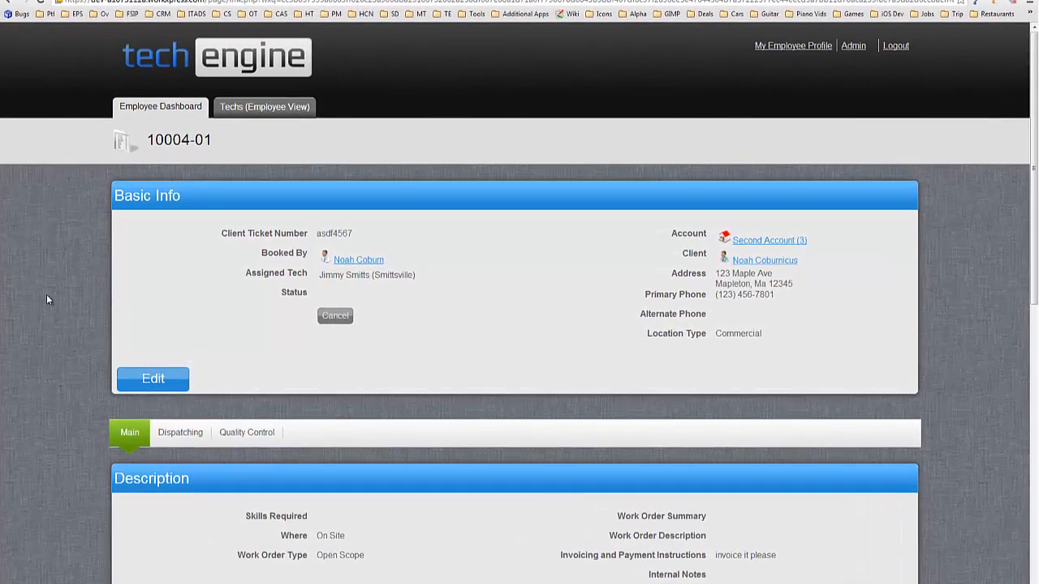
Step: Scroll down the work order past the $20 bill rate to the Dev Stuff section with its two dispatch techs
{"action": "scroll", "coordinate": [47, 299], "scroll_direction": "down", "scroll_amount": 8}
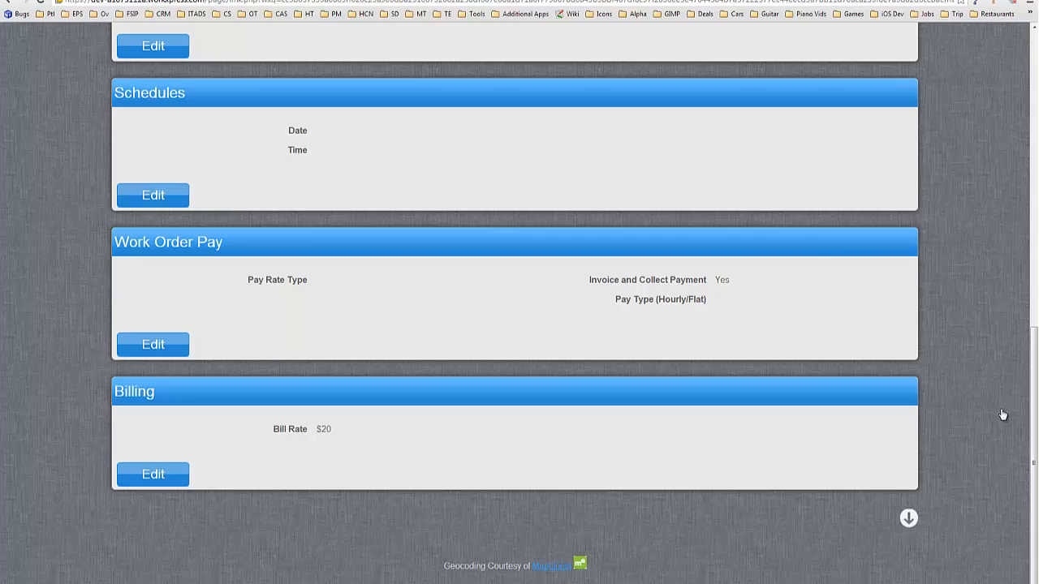
{"action": "scroll", "coordinate": [963, 367], "scroll_direction": "down", "scroll_amount": 3}
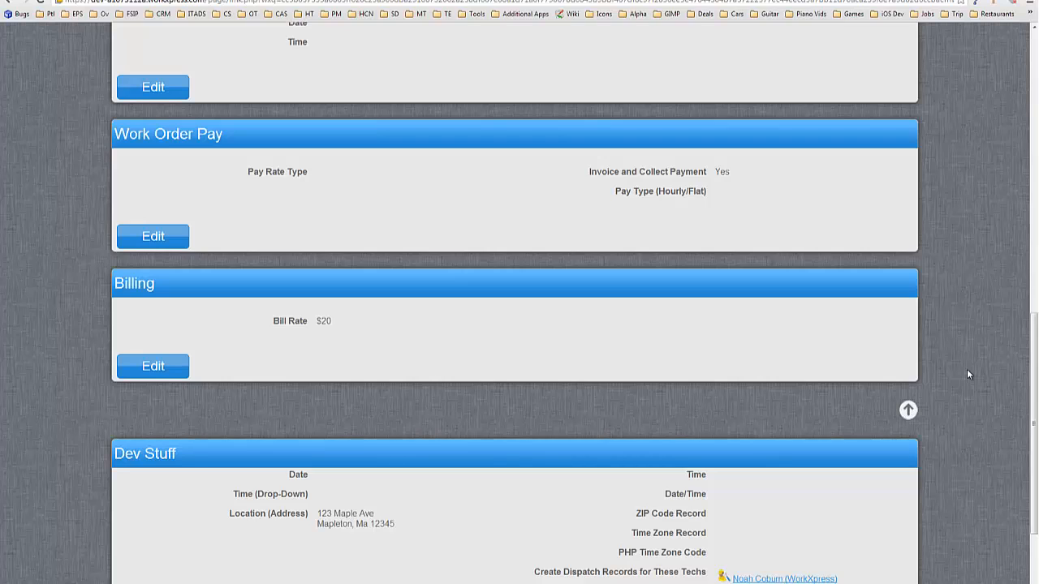
{"action": "scroll", "coordinate": [960, 370], "scroll_direction": "down", "scroll_amount": 1}
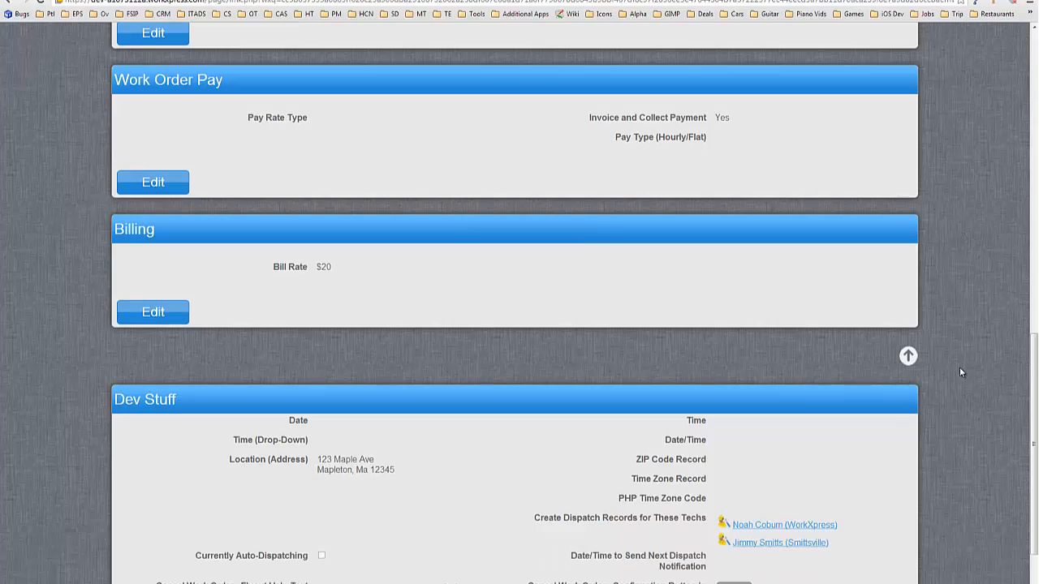
{"action": "scroll", "coordinate": [842, 357], "scroll_direction": "down", "scroll_amount": 2}
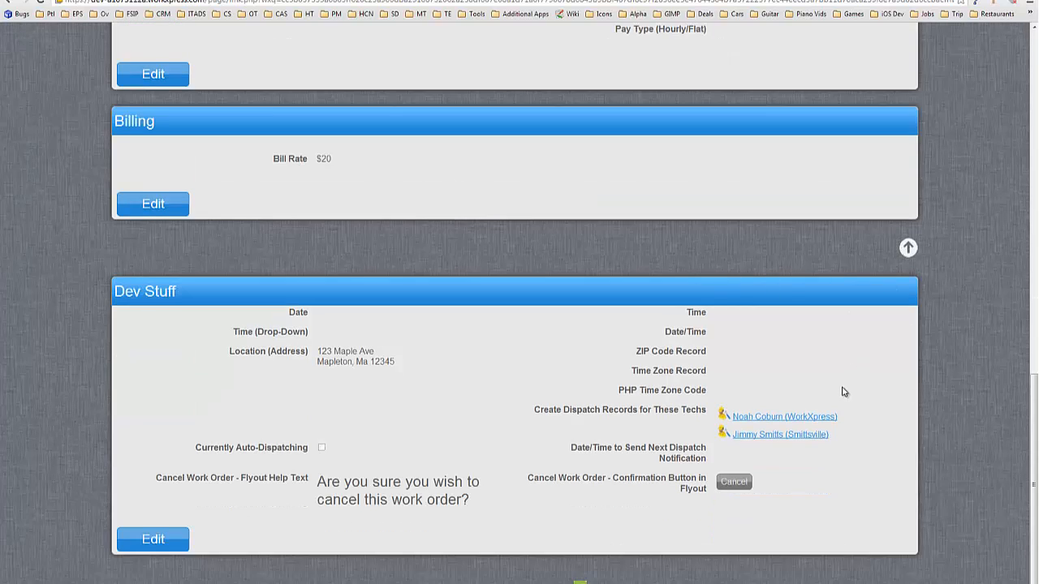
{"action": "scroll", "coordinate": [849, 393], "scroll_direction": "down", "scroll_amount": 1}
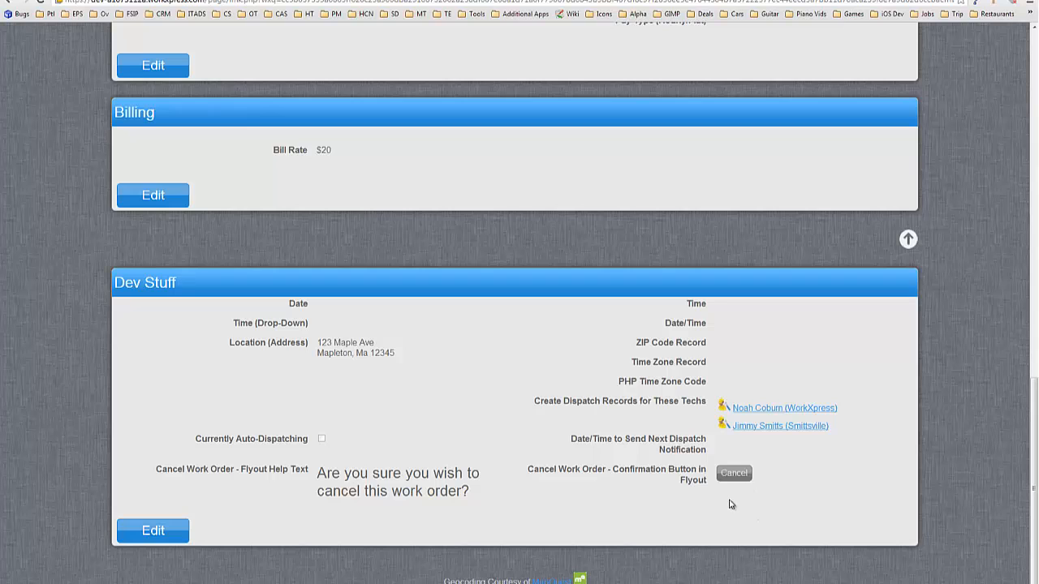
Step: Bring up the Start Building toolbar and switch the page into layout-building mode
{"action": "left_click", "coordinate": [874, 583]}
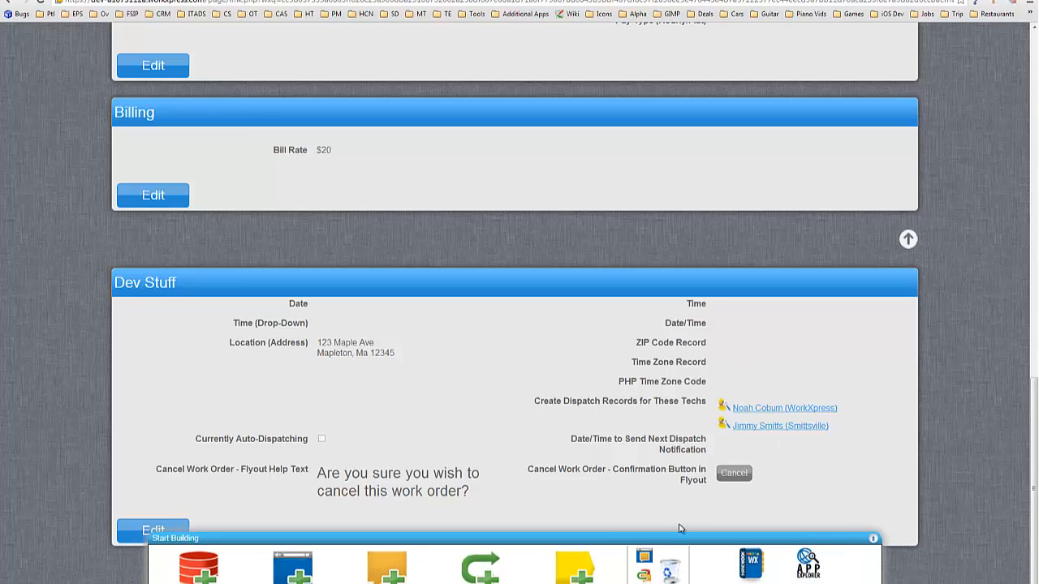
{"action": "left_click", "coordinate": [644, 543]}
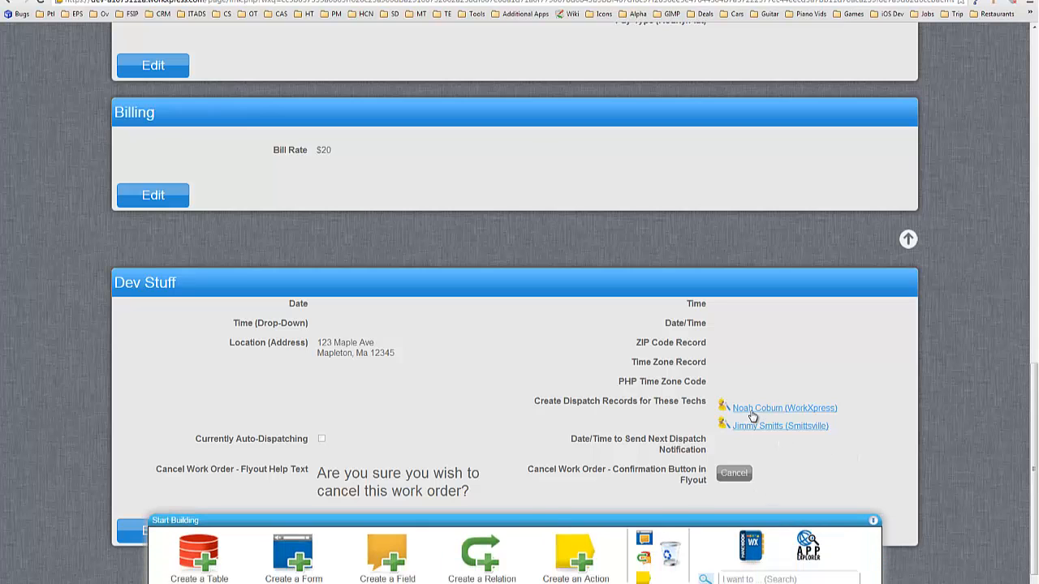
{"action": "scroll", "coordinate": [641, 406], "scroll_direction": "down", "scroll_amount": 1}
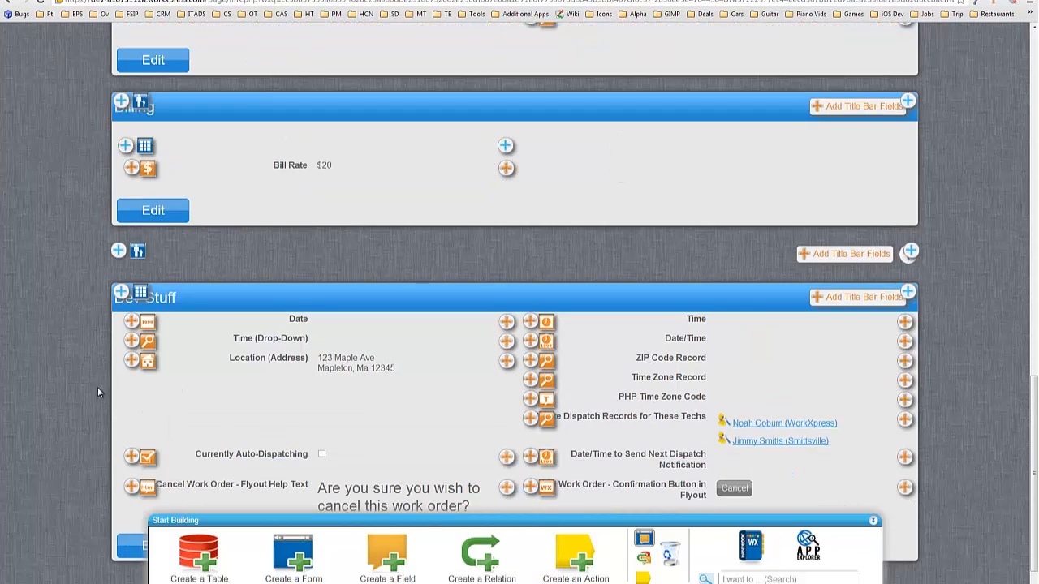
{"action": "scroll", "coordinate": [90, 382], "scroll_direction": "down", "scroll_amount": 1}
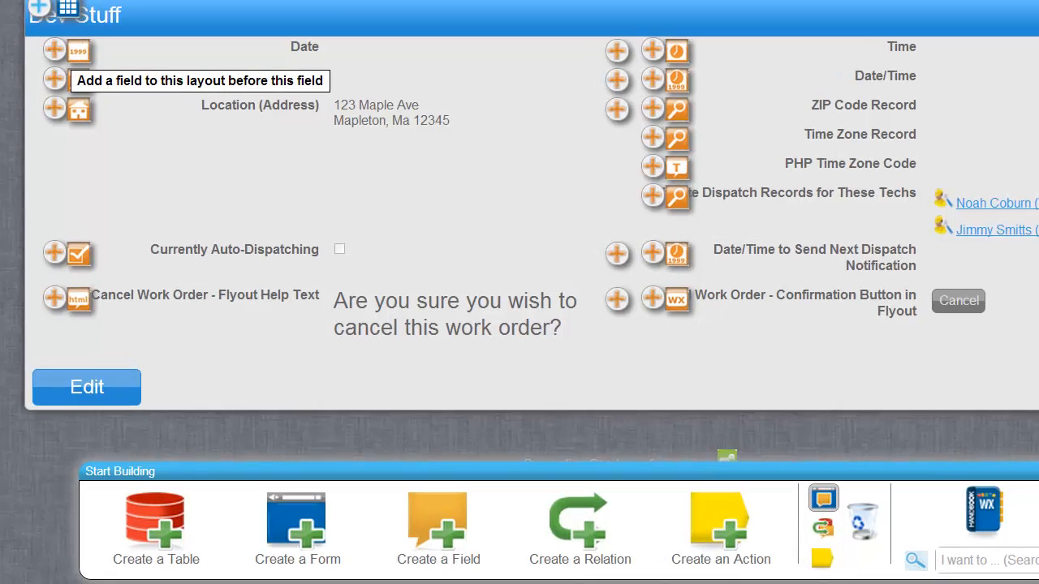
Step: Add a new field before Date in Dev Stuff, created on the Work Order table
{"action": "left_click", "coordinate": [64, 77]}
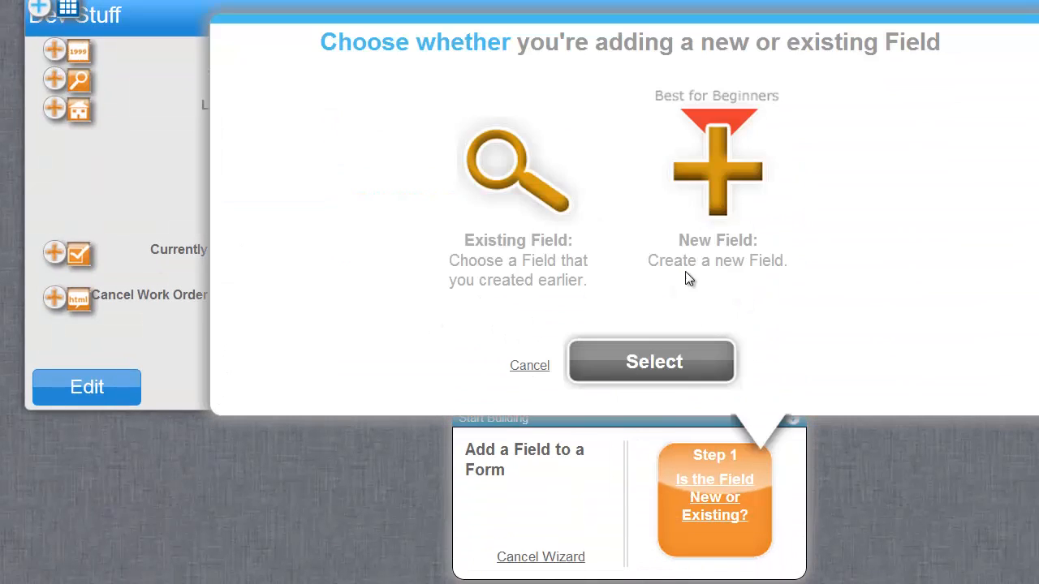
{"action": "left_click", "coordinate": [703, 240]}
{"action": "left_click", "coordinate": [677, 365]}
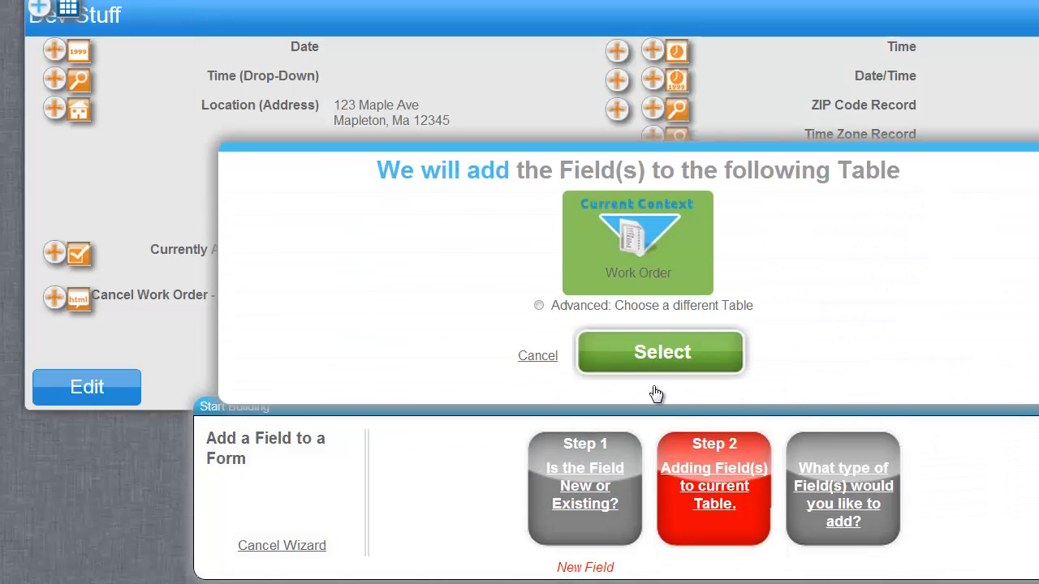
{"action": "left_click", "coordinate": [656, 351]}
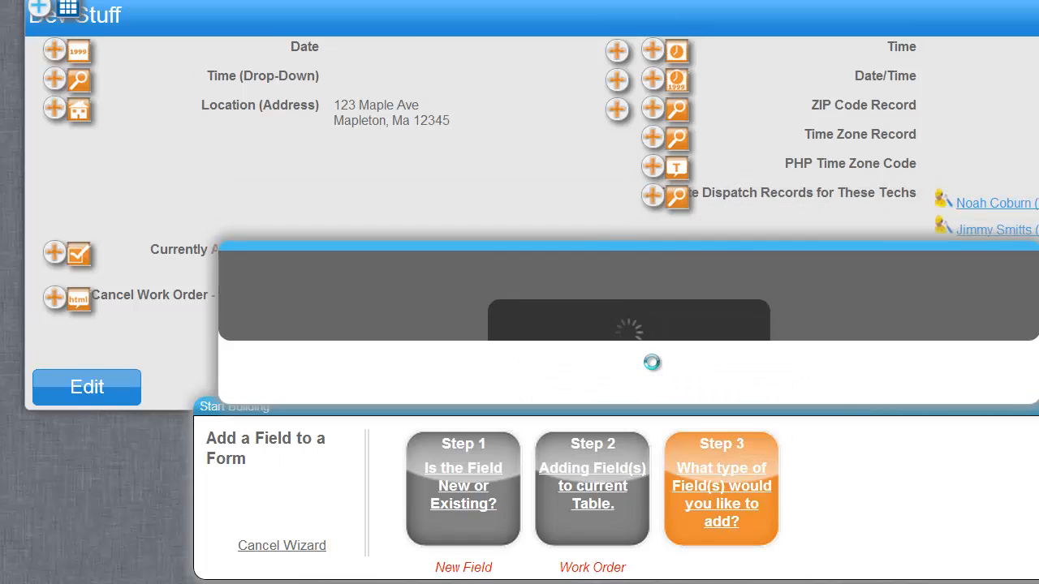
Step: Name the first new field Total Tech Pay and make it a Currency field
{"action": "left_click", "coordinate": [496, 293]}
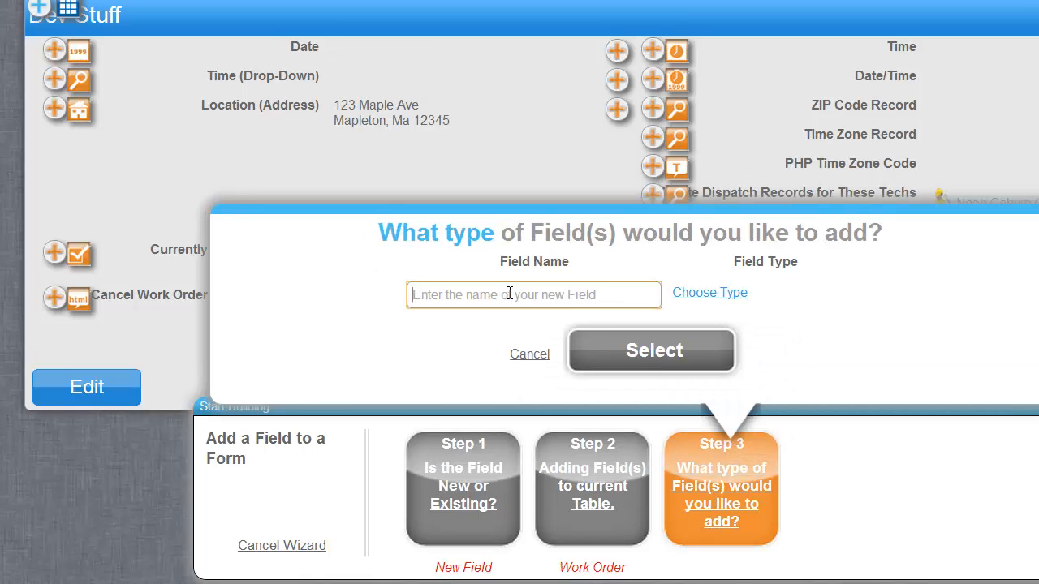
{"action": "type", "text": "Total Tech"}
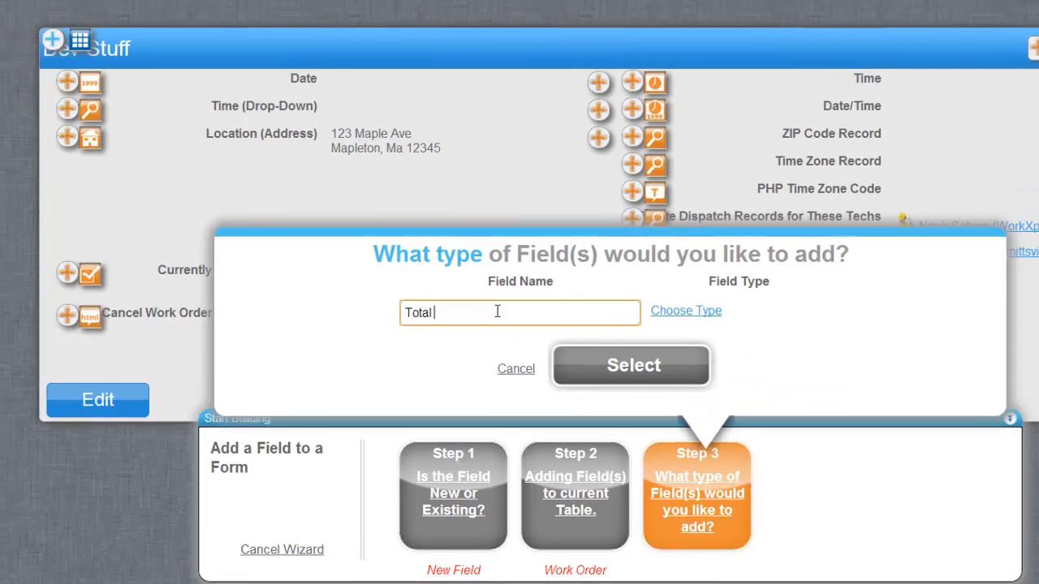
{"action": "type", "text": " Pay"}
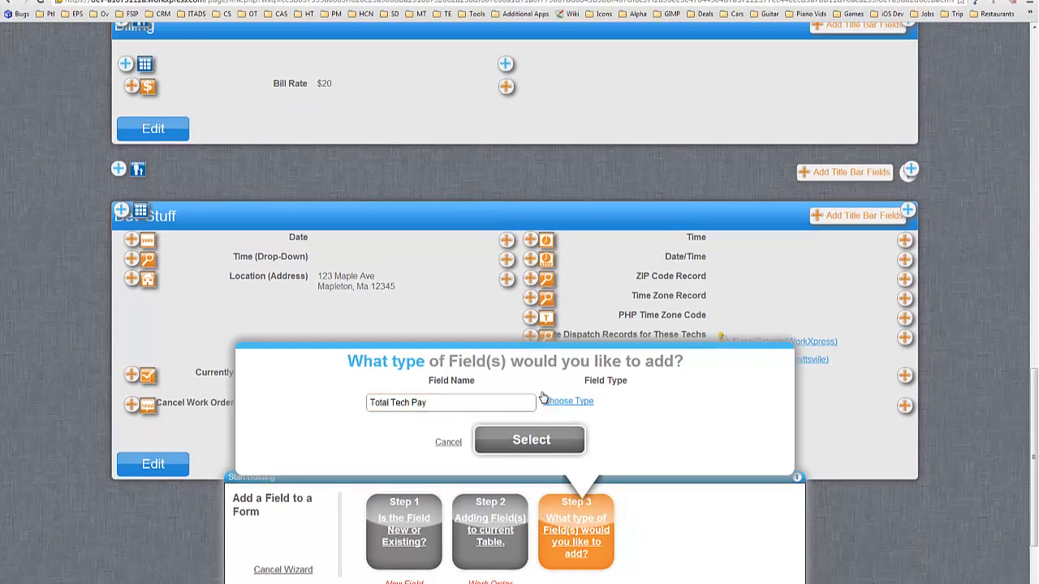
{"action": "left_click", "coordinate": [544, 399]}
{"action": "scroll", "coordinate": [351, 349], "scroll_direction": "down", "scroll_amount": 1}
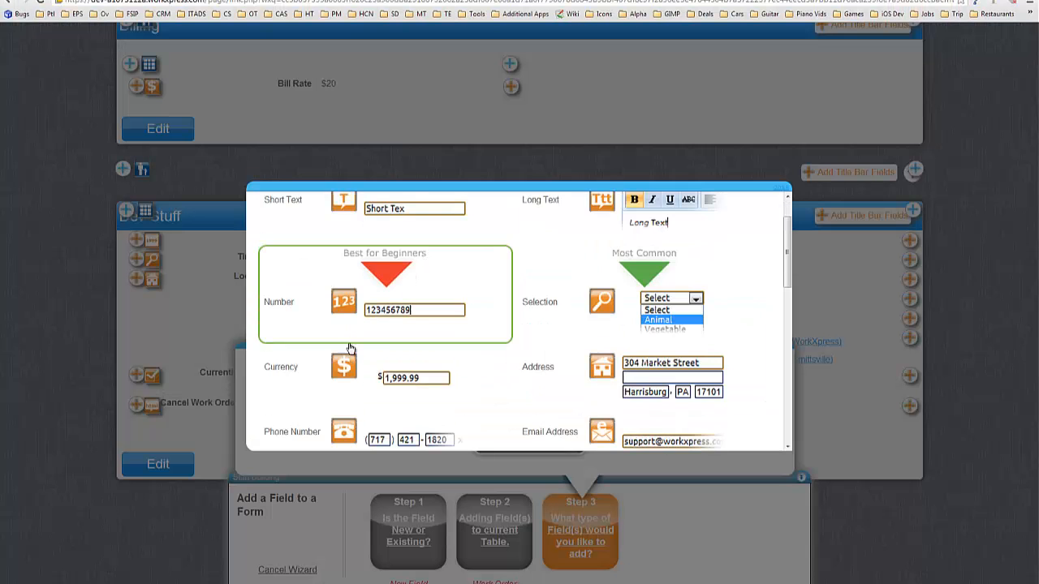
{"action": "left_click", "coordinate": [371, 377]}
Step: Add Total Invoice Amount as Currency and name a third field First Hour Tech Pay Rate
{"action": "type", "text": "Total Invoi"}
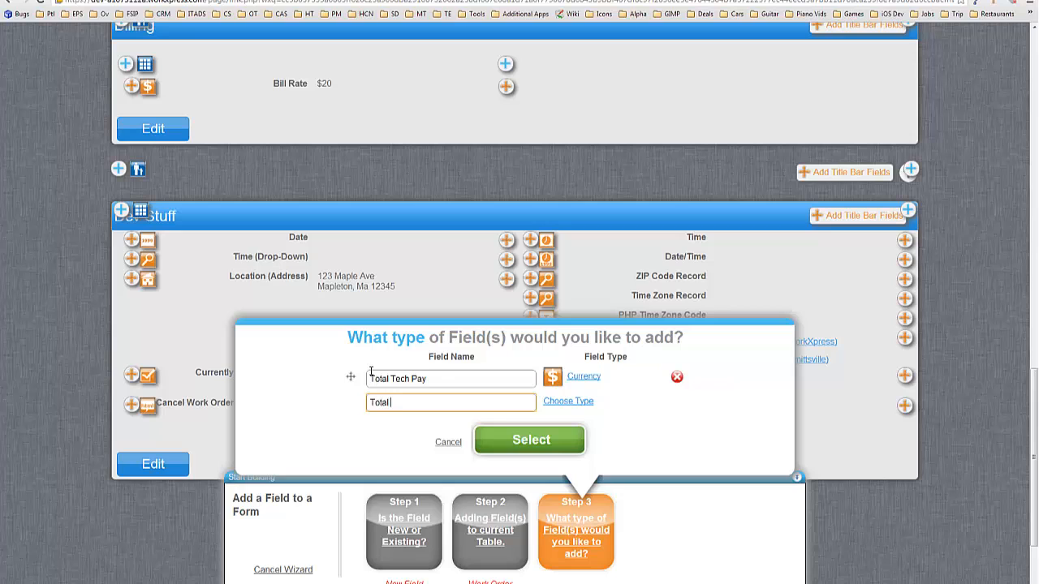
{"action": "type", "text": "ce Amount"}
{"action": "left_click", "coordinate": [568, 402]}
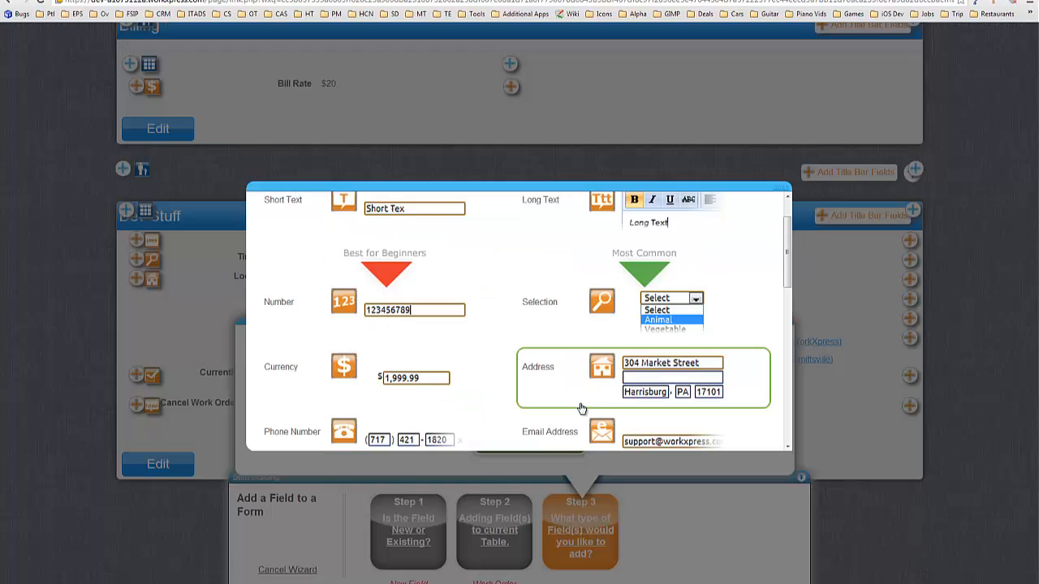
{"action": "left_click", "coordinate": [355, 378]}
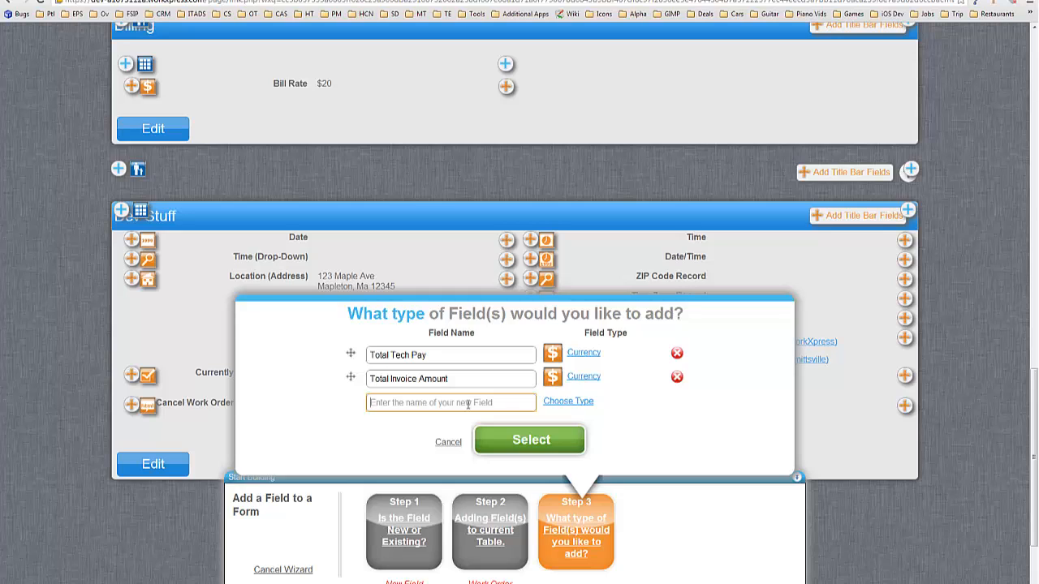
{"action": "type", "text": "First Hour Tech Pay Rate"}
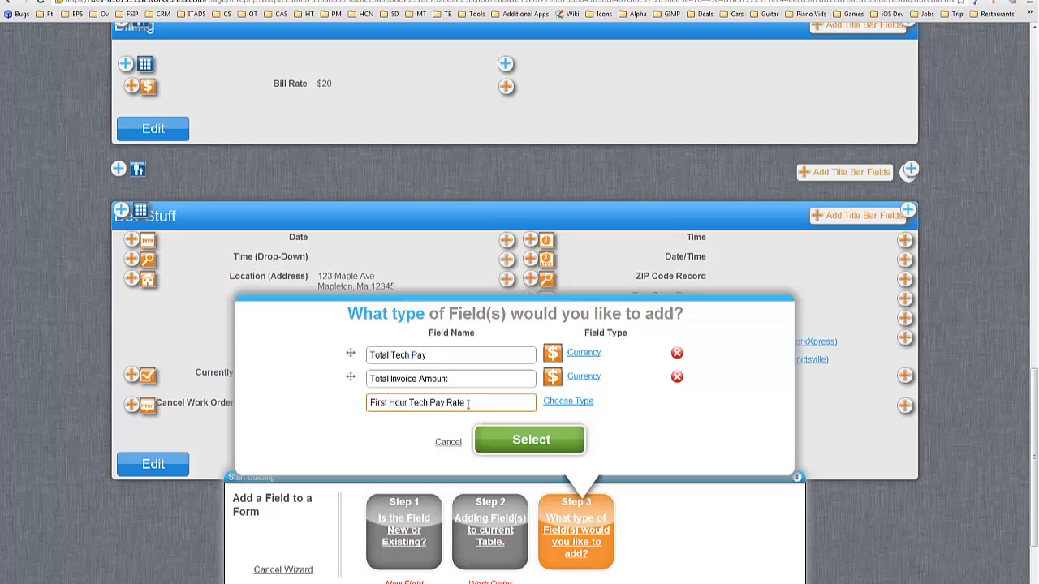
Step: Make First Hour Tech Pay Rate Currency and add Additional Hours Tech Pay Rate as Currency
{"action": "left_click", "coordinate": [545, 401]}
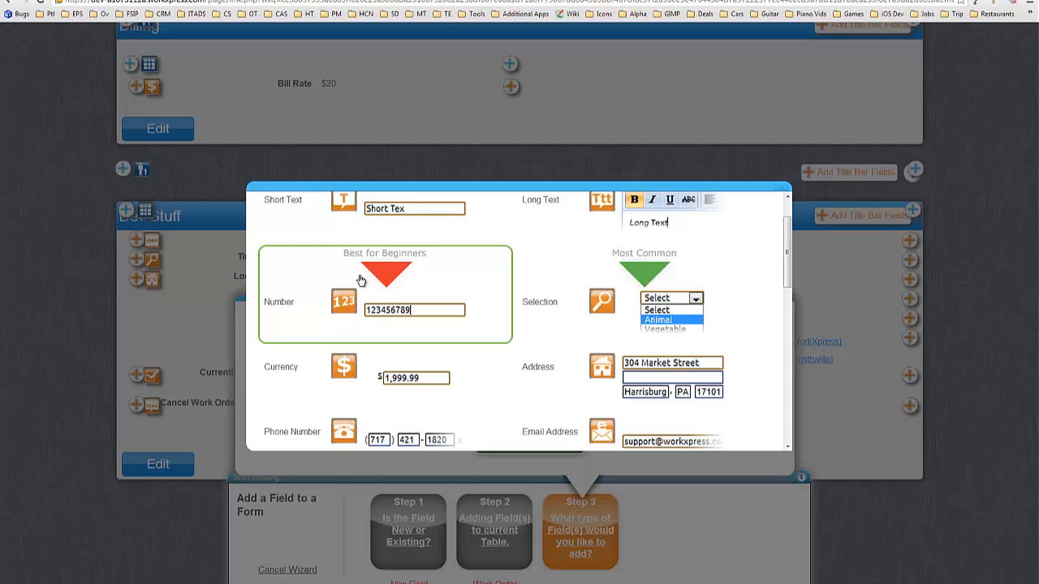
{"action": "left_click", "coordinate": [369, 371]}
{"action": "type", "text": "Additioanl"}
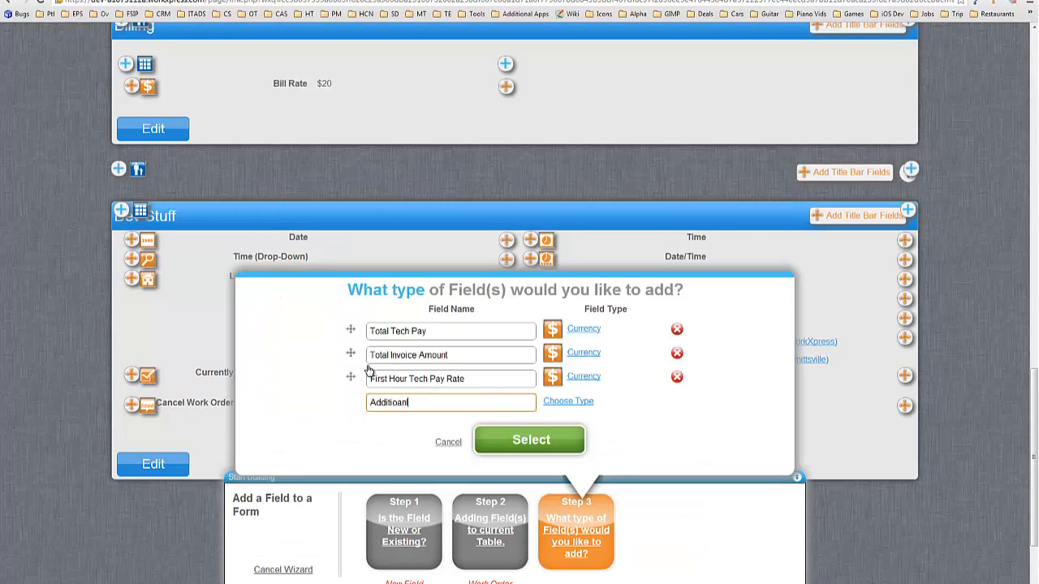
{"action": "key", "text": "BackSpace"}
{"action": "key", "text": "BackSpace"}
{"action": "type", "text": "nal hours Tech Pay Rate"}
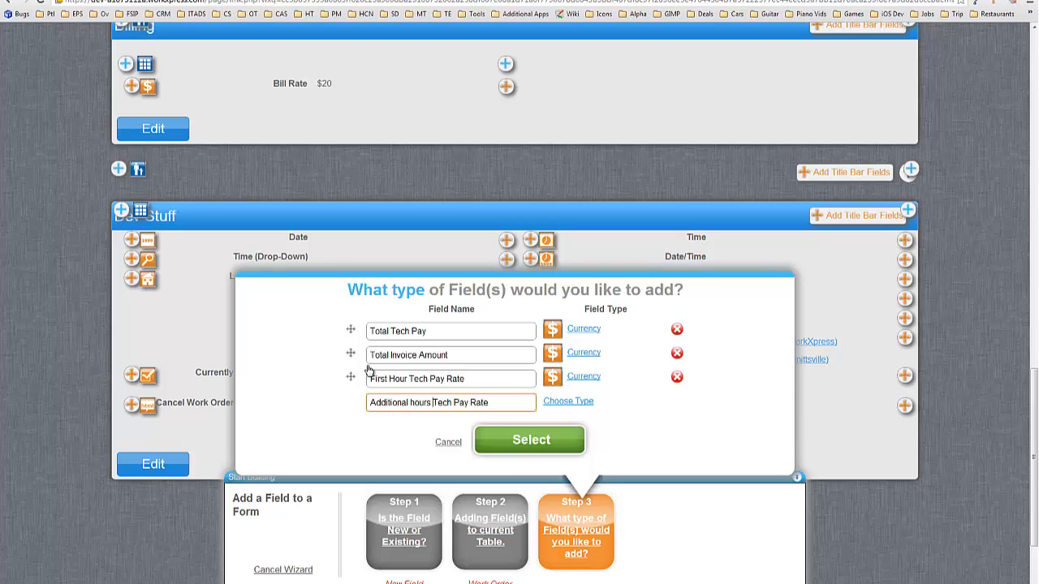
{"action": "key", "text": "ctrl+Left"}
{"action": "key", "text": "Delete"}
{"action": "type", "text": "H"}
{"action": "left_click", "coordinate": [575, 400]}
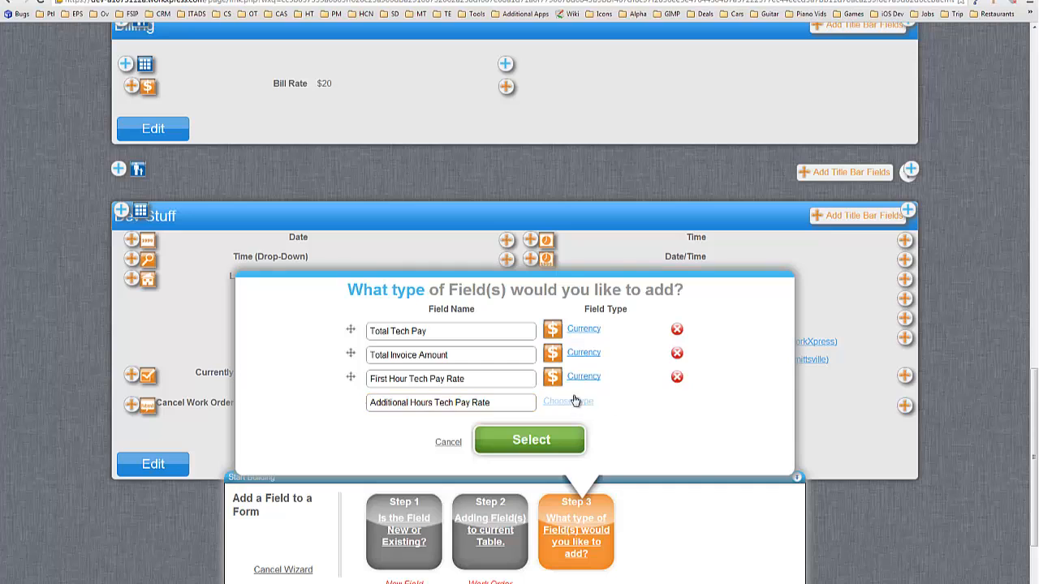
{"action": "left_click", "coordinate": [376, 376]}
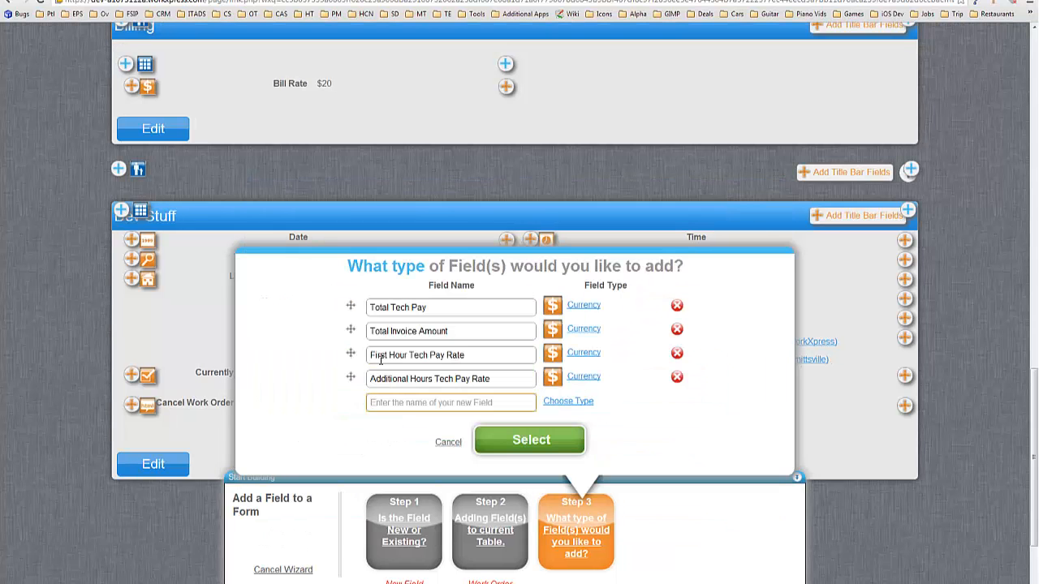
Step: Add First Hour and Additional Hours Client Charge Rate as Currency, and Total Number of Hours as Number
{"action": "type", "text": "Firs"}
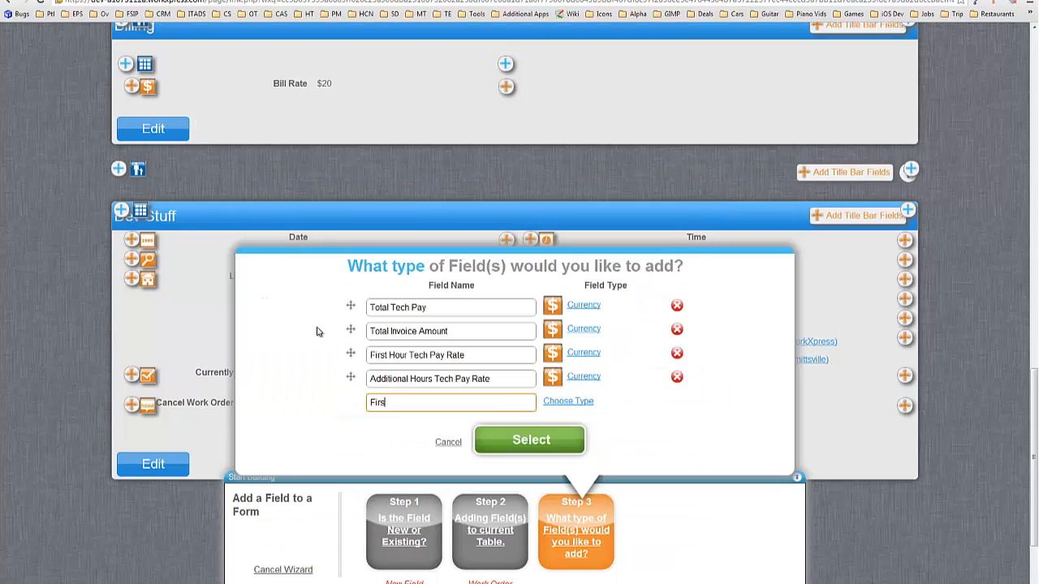
{"action": "type", "text": "t Hour Client Charge Rate"}
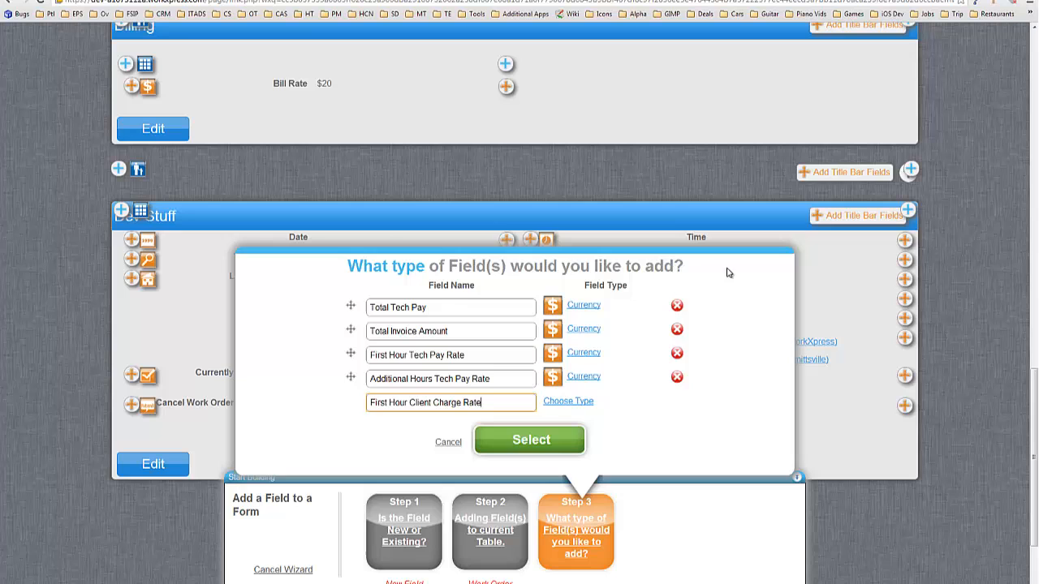
{"action": "left_click", "coordinate": [569, 402]}
{"action": "left_click", "coordinate": [346, 366]}
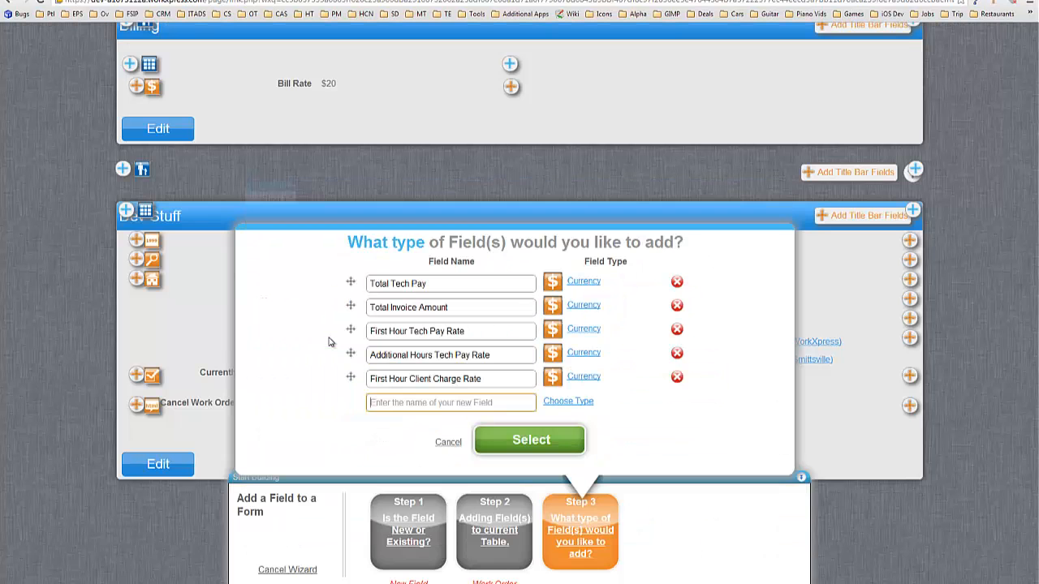
{"action": "type", "text": "Additional "}
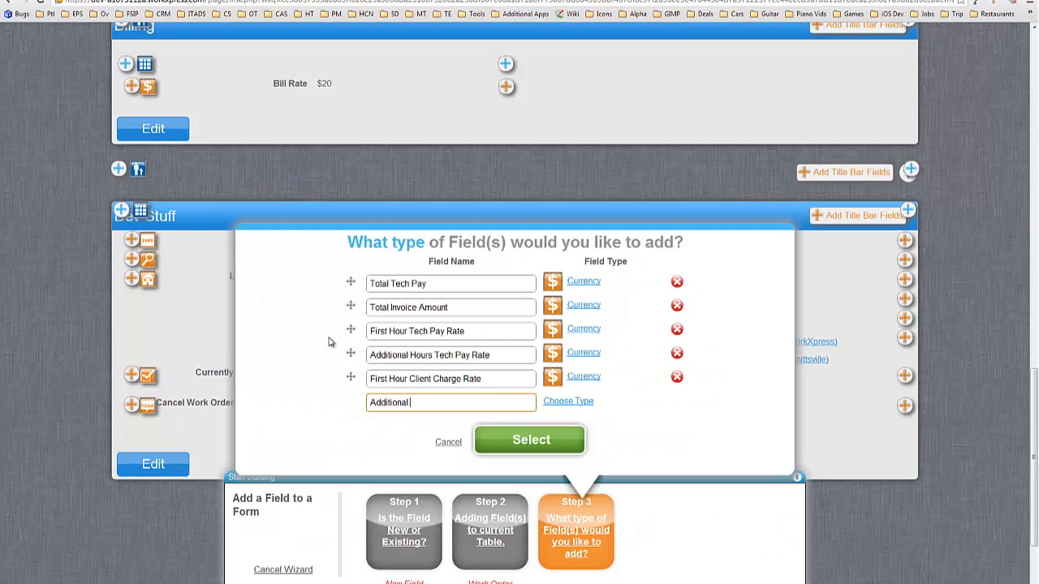
{"action": "type", "text": "Hours Client Charge Rate"}
{"action": "left_click", "coordinate": [578, 401]}
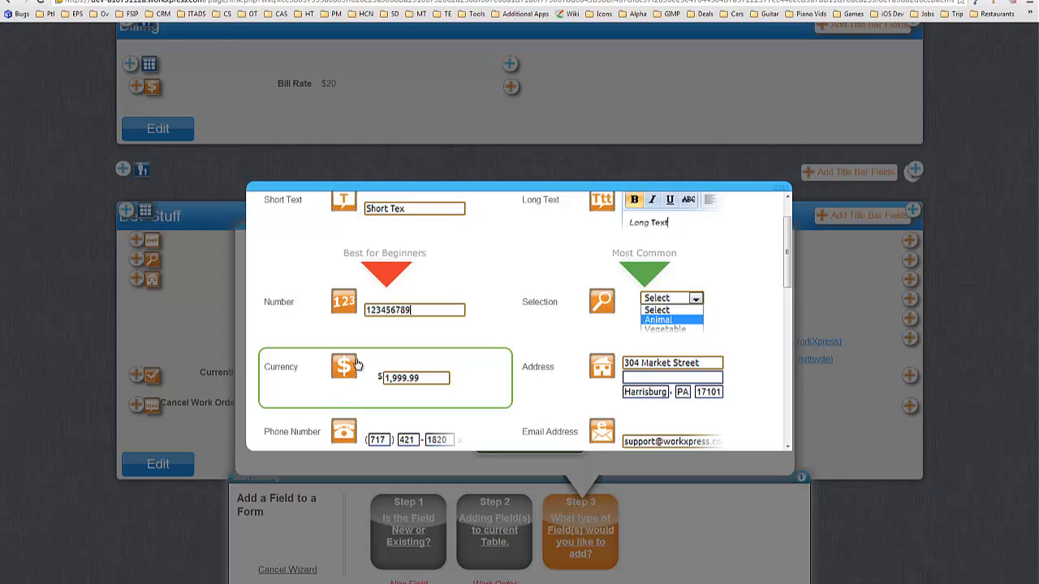
{"action": "left_click", "coordinate": [354, 366]}
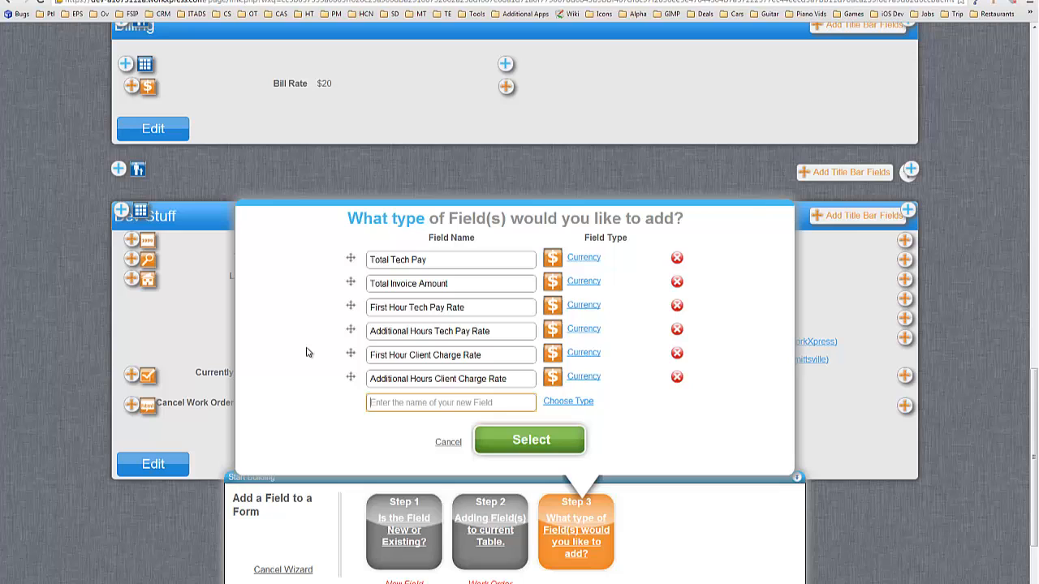
{"action": "type", "text": "Tot"}
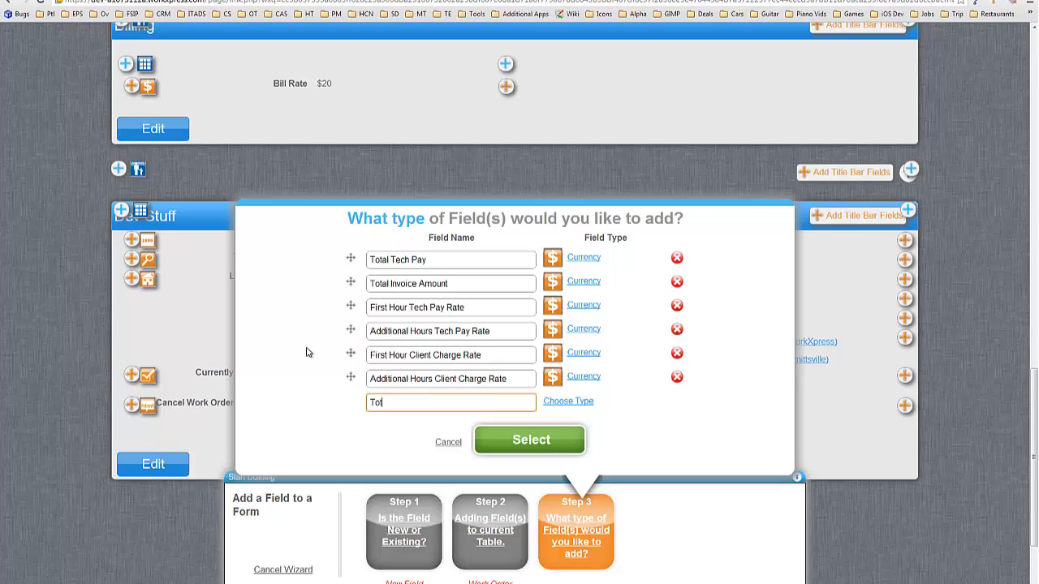
{"action": "type", "text": "al Number of Hours"}
{"action": "left_click", "coordinate": [569, 404]}
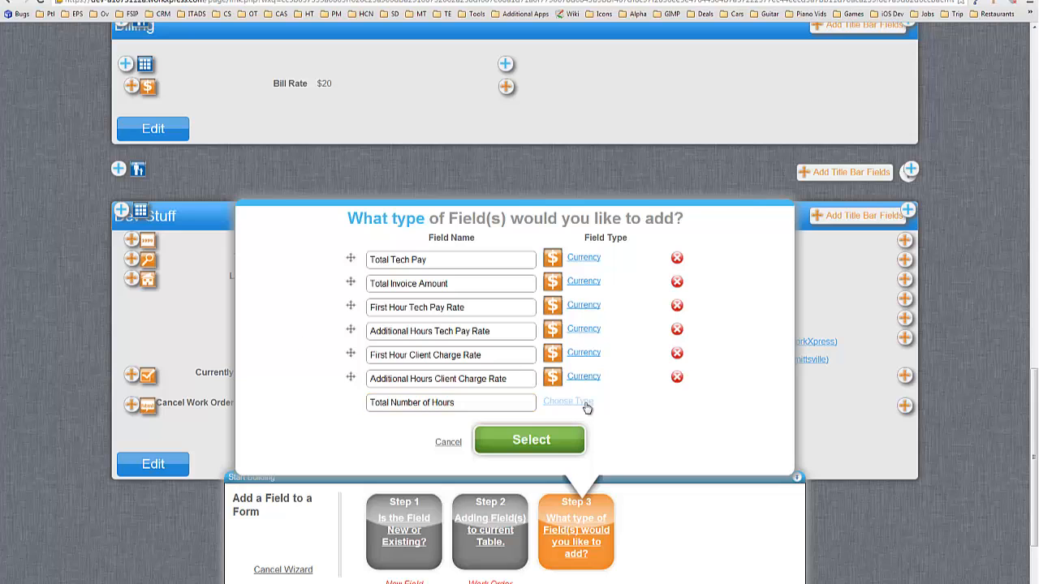
{"action": "left_click", "coordinate": [427, 339]}
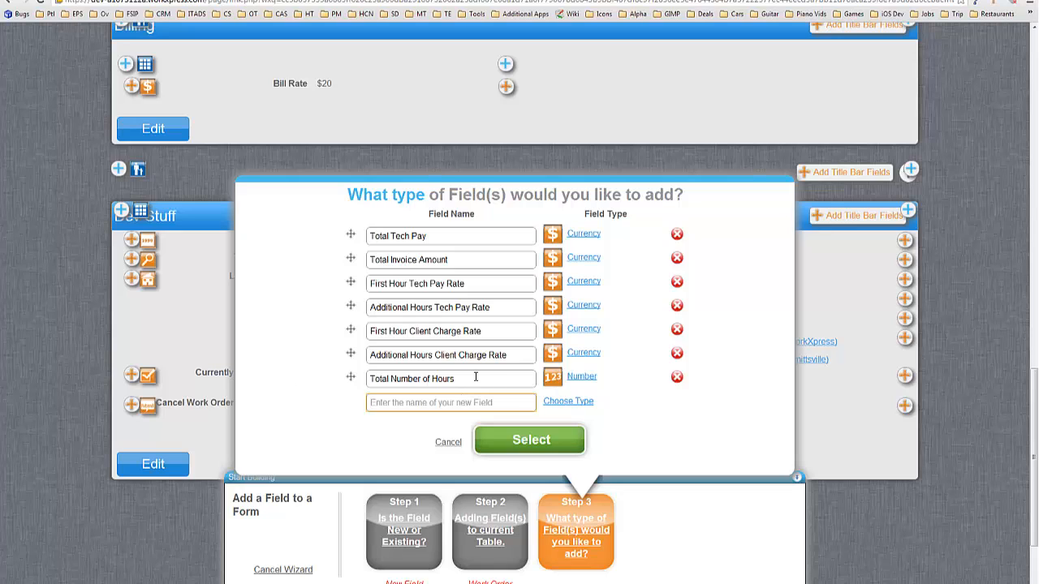
Step: Create the listed pay, charge and hours fields on the Work Order form
{"action": "left_click", "coordinate": [526, 438]}
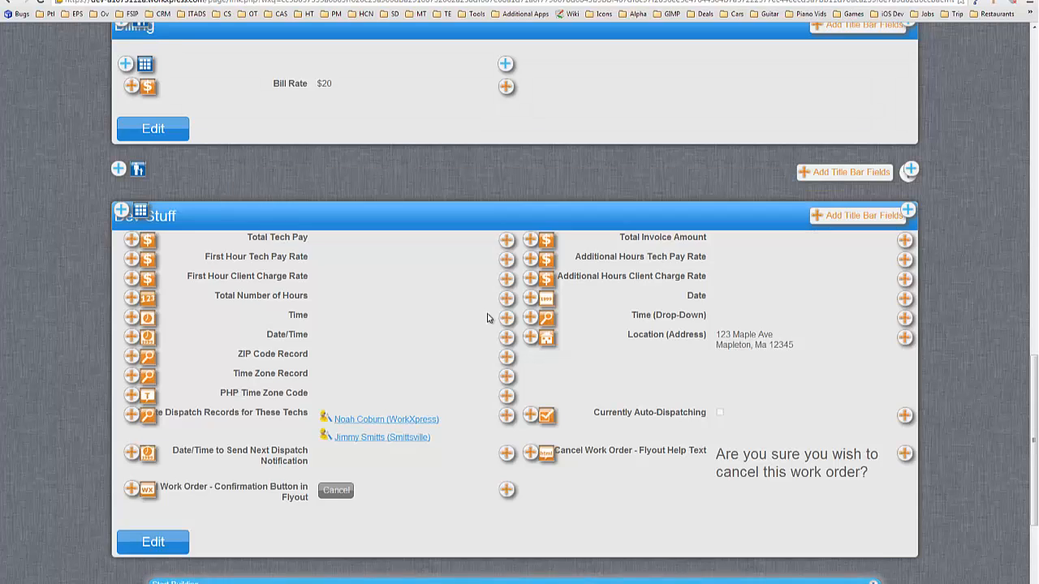
{"action": "scroll", "coordinate": [455, 315], "scroll_direction": "down", "scroll_amount": 1}
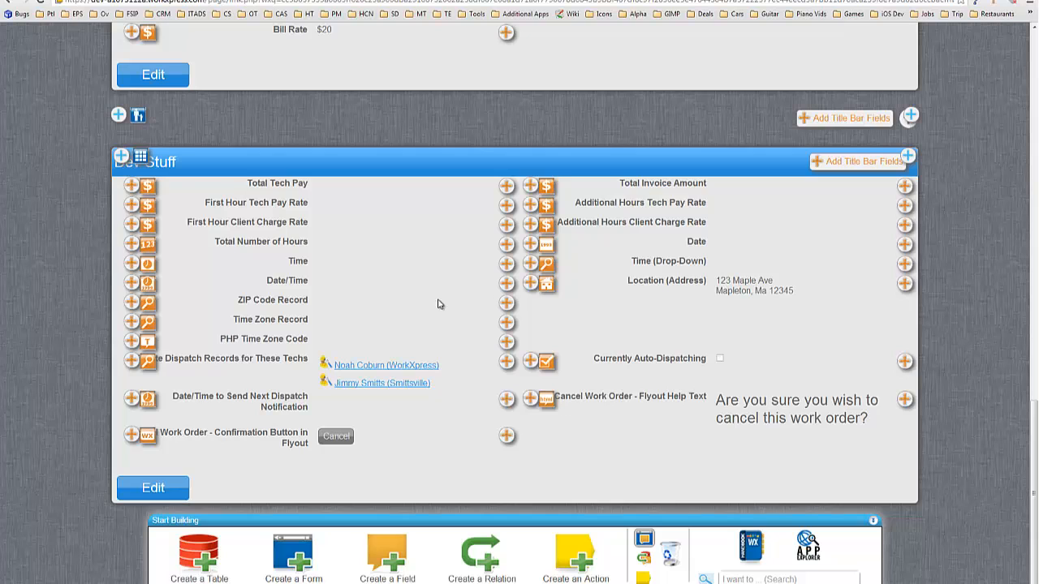
{"action": "scroll", "coordinate": [438, 303], "scroll_direction": "up", "scroll_amount": 1}
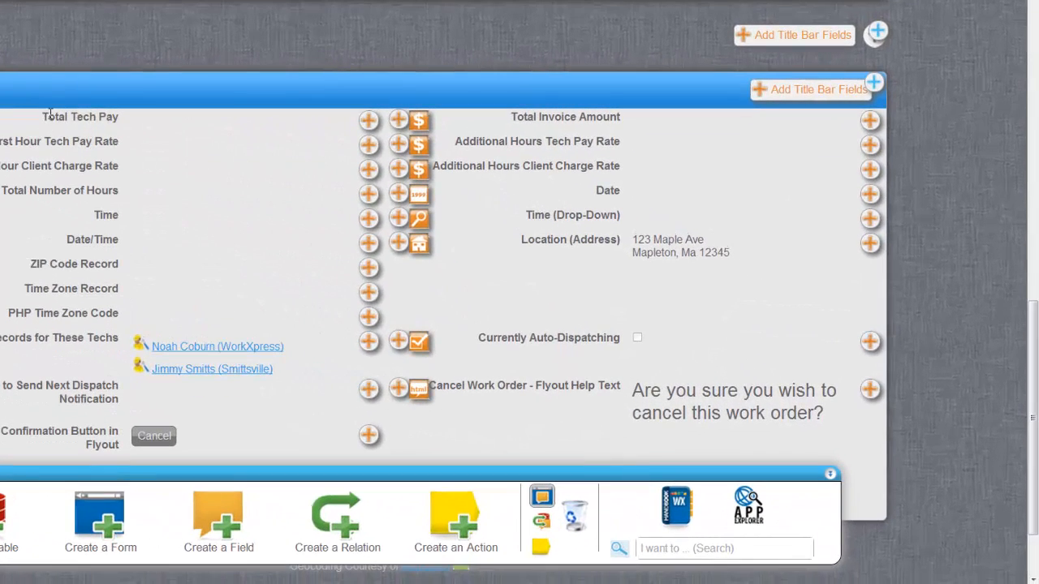
Step: Highlight the new Total Tech Pay and Total Invoice Amount labels on the form
{"action": "left_click_drag", "start_coordinate": [227, 225], "coordinate": [289, 225]}
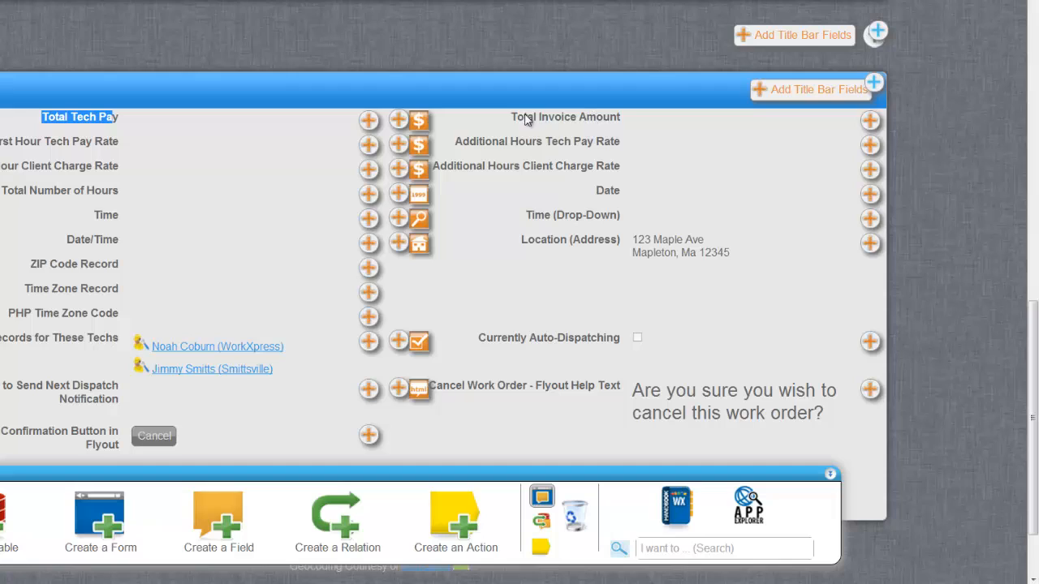
{"action": "left_click_drag", "start_coordinate": [513, 118], "coordinate": [623, 119]}
{"action": "left_click", "coordinate": [648, 120]}
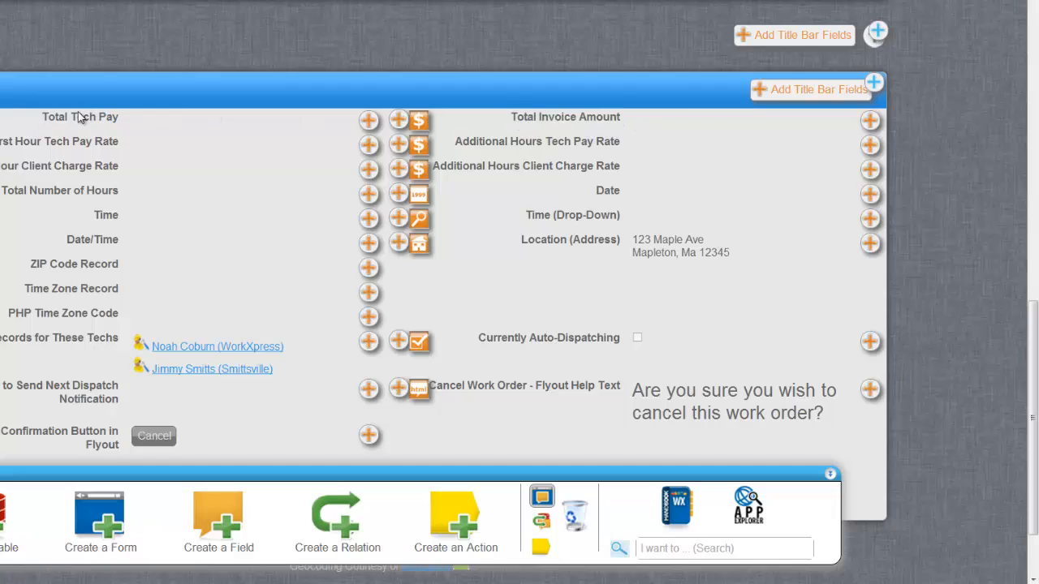
{"action": "left_click_drag", "start_coordinate": [43, 117], "coordinate": [120, 117]}
{"action": "left_click_drag", "start_coordinate": [516, 116], "coordinate": [611, 117]}
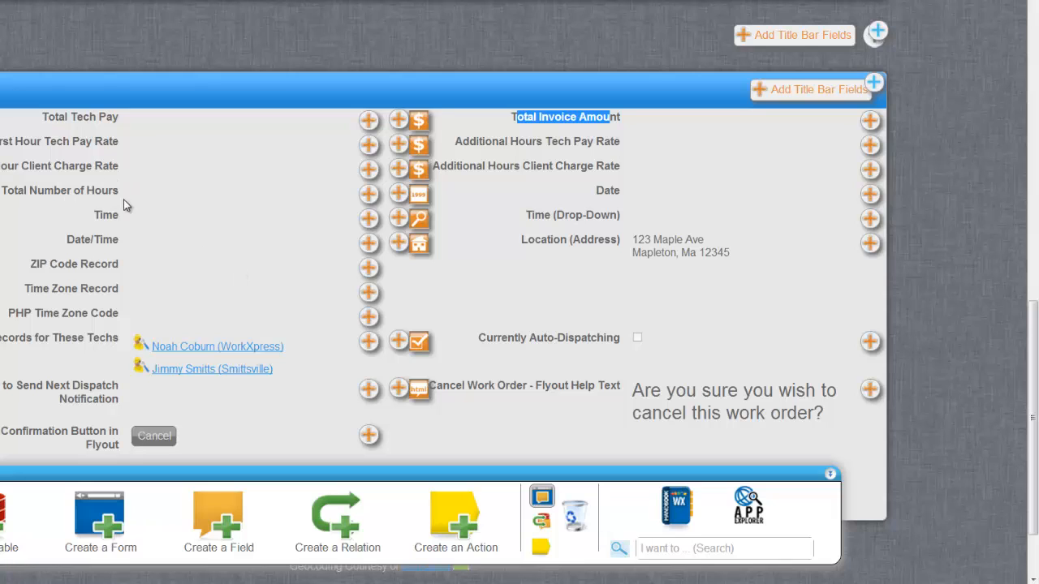
{"action": "scroll", "coordinate": [214, 217], "scroll_direction": "up", "scroll_amount": 4}
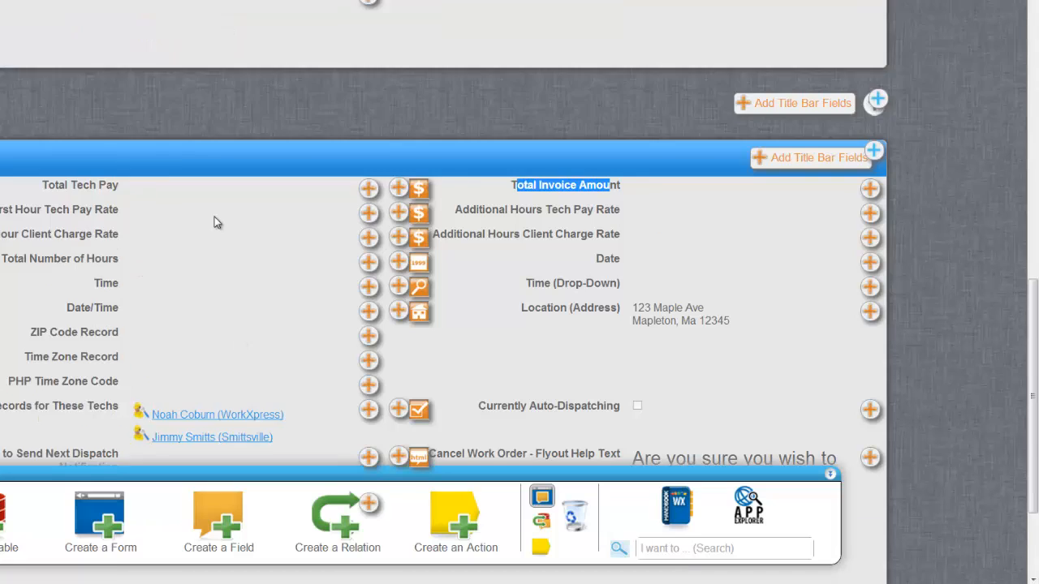
{"action": "scroll", "coordinate": [222, 212], "scroll_direction": "down", "scroll_amount": 2}
{"action": "scroll", "coordinate": [581, 385], "scroll_direction": "down", "scroll_amount": 2}
{"action": "left_click", "coordinate": [503, 263]}
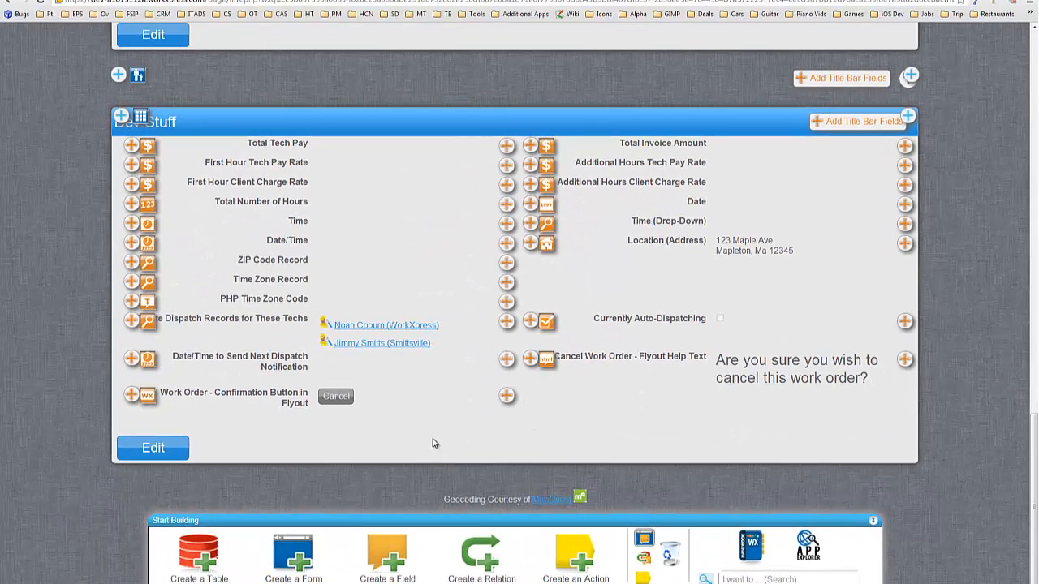
Step: Start adding another brand-new field to the Work Order table from a row's + icon
{"action": "scroll", "coordinate": [452, 433], "scroll_direction": "up", "scroll_amount": 1}
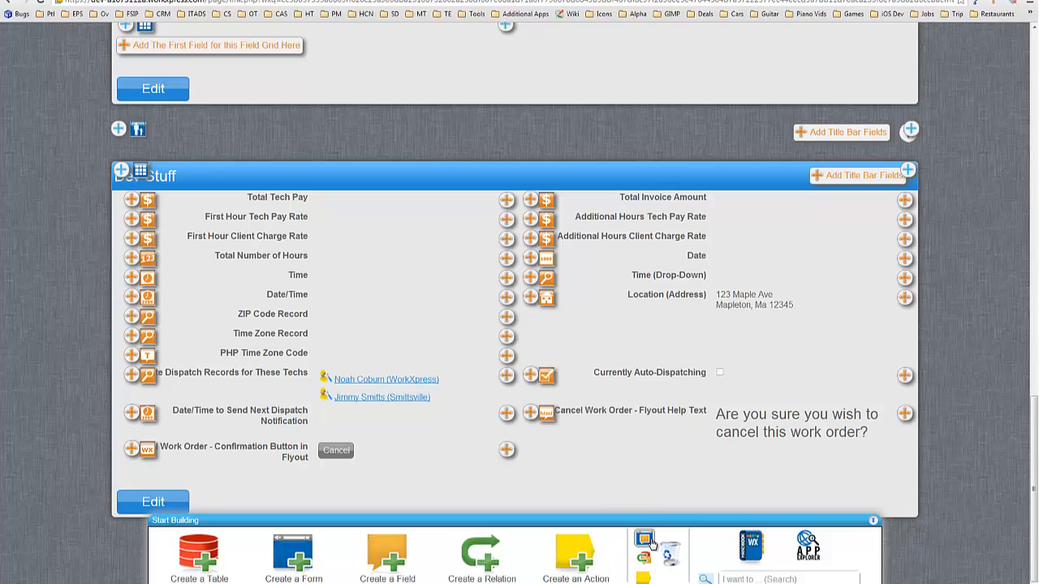
{"action": "left_click", "coordinate": [132, 240]}
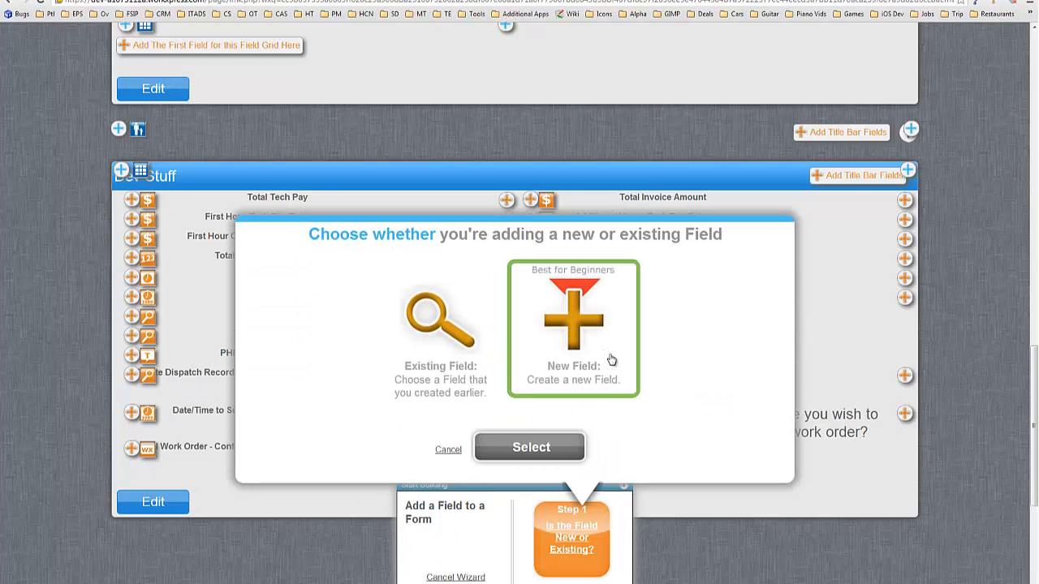
{"action": "left_click", "coordinate": [611, 359]}
{"action": "left_click", "coordinate": [561, 442]}
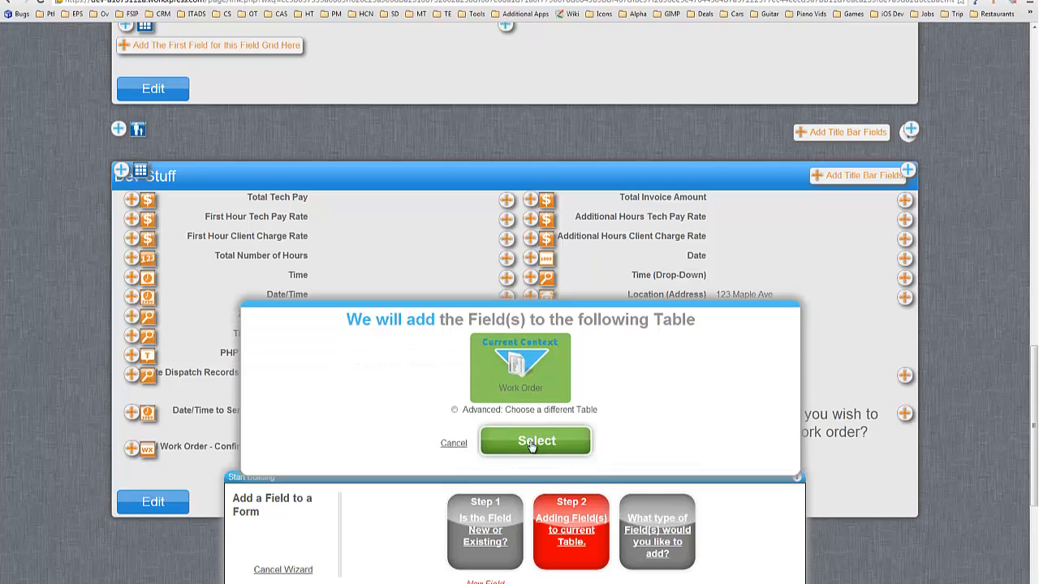
{"action": "left_click", "coordinate": [534, 443]}
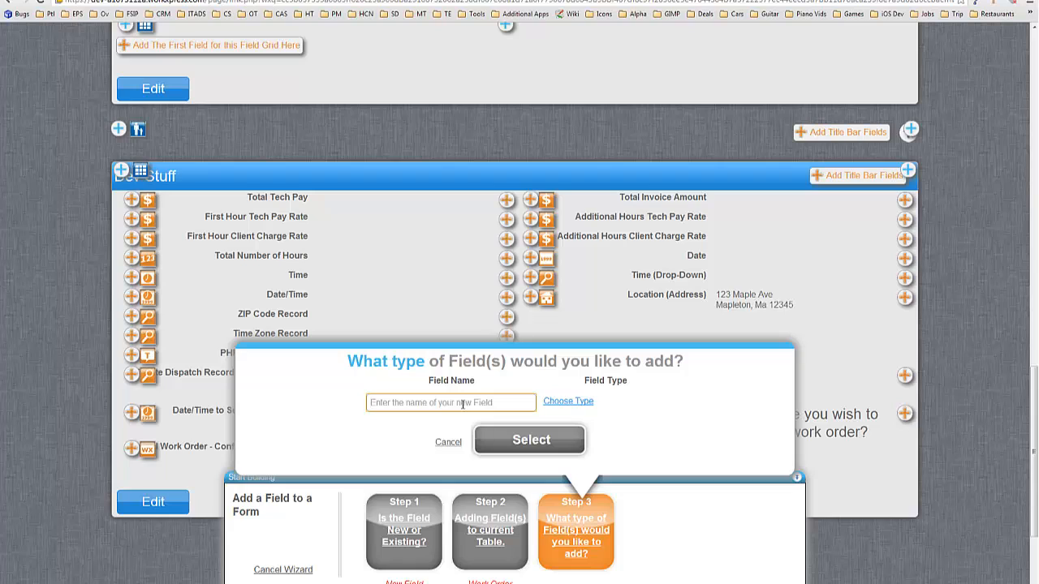
Step: Name the first field Total Tech Pay (Labor) and make it Currency
{"action": "type", "text": "Total Tech Pay From"}
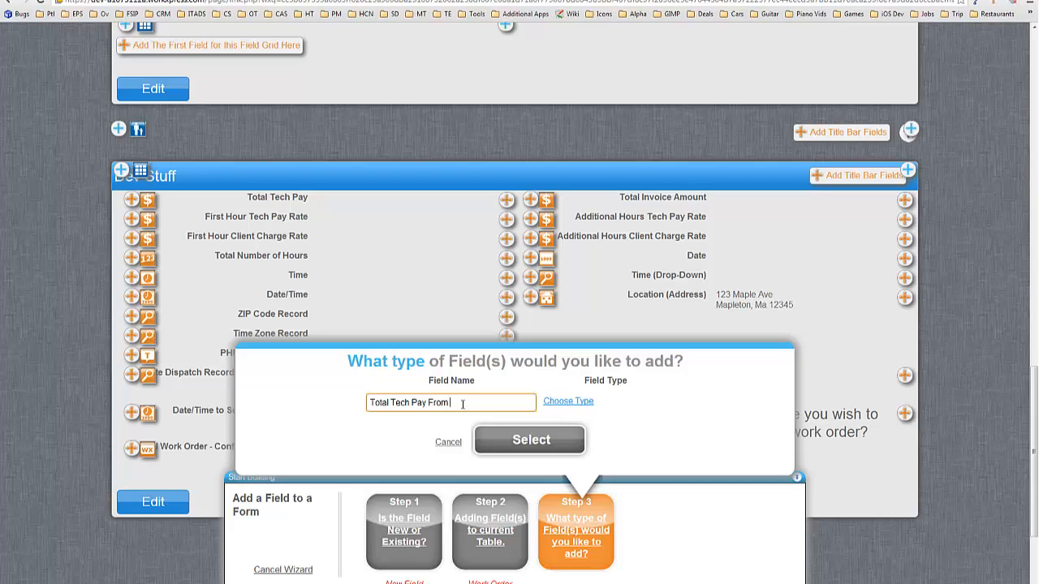
{"action": "type", "text": " Labo"}
{"action": "key", "text": "BackSpace"}
{"action": "key", "text": "BackSpace"}
{"action": "key", "text": "BackSpace"}
{"action": "key", "text": "BackSpace"}
{"action": "key", "text": "BackSpace"}
{"action": "type", "text": "("}
{"action": "left_click_drag", "start_coordinate": [477, 402], "coordinate": [426, 404]}
{"action": "left_click", "coordinate": [493, 402]}
{"action": "left_click", "coordinate": [568, 401]}
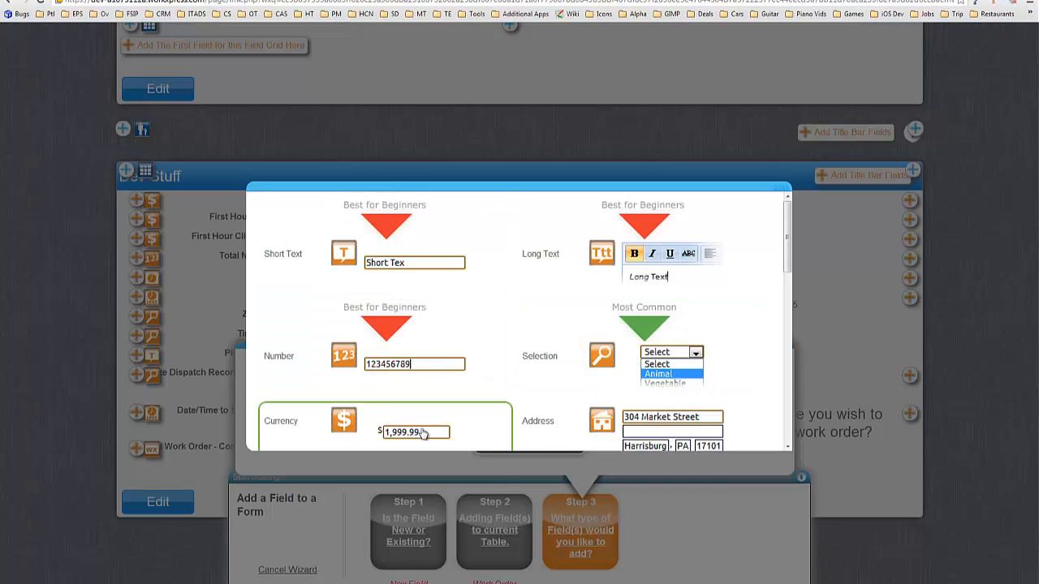
{"action": "left_click", "coordinate": [423, 434]}
Step: Add Total Invoice Amount (Labor) as Currency and create both labor fields
{"action": "type", "text": "Total Invoice"}
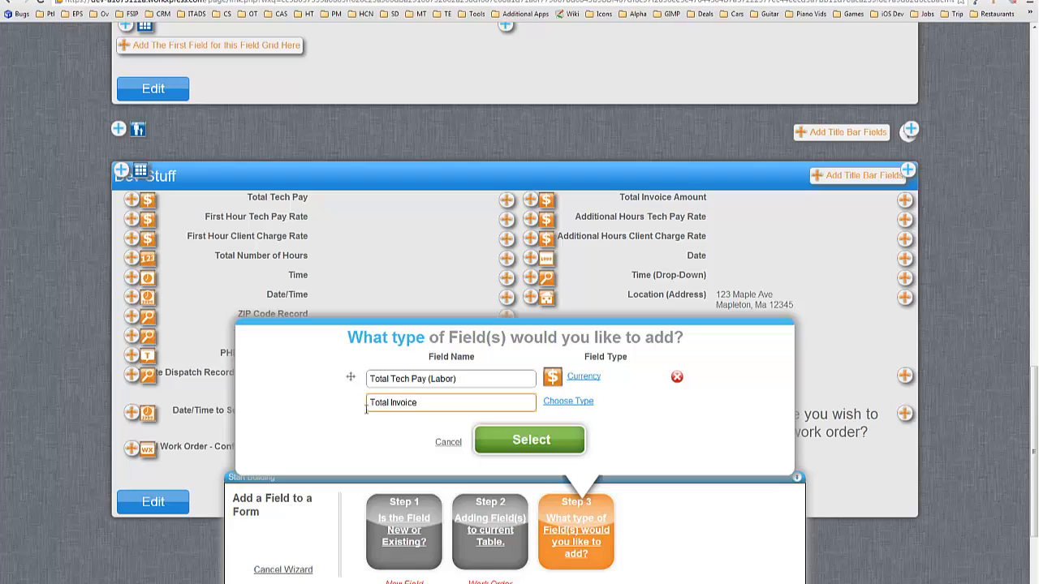
{"action": "type", "text": " Amount (Labor"}
{"action": "left_click", "coordinate": [568, 401]}
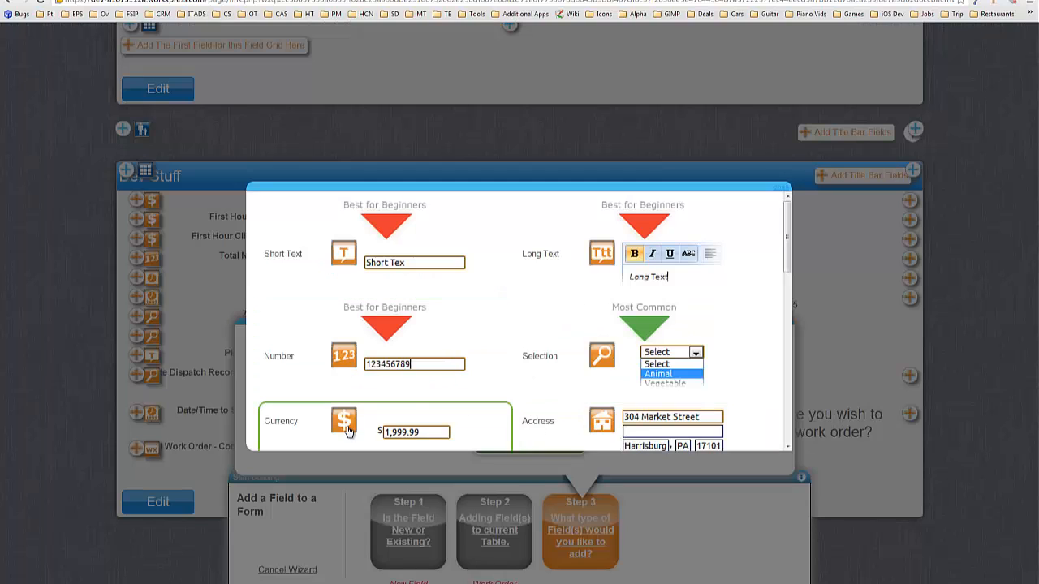
{"action": "left_click", "coordinate": [345, 424]}
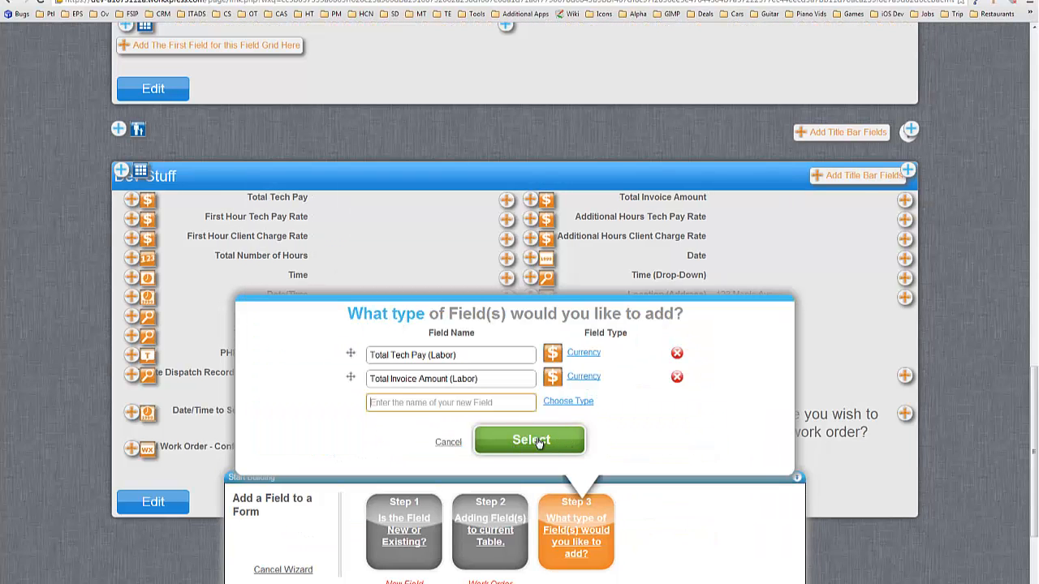
{"action": "left_click", "coordinate": [539, 441]}
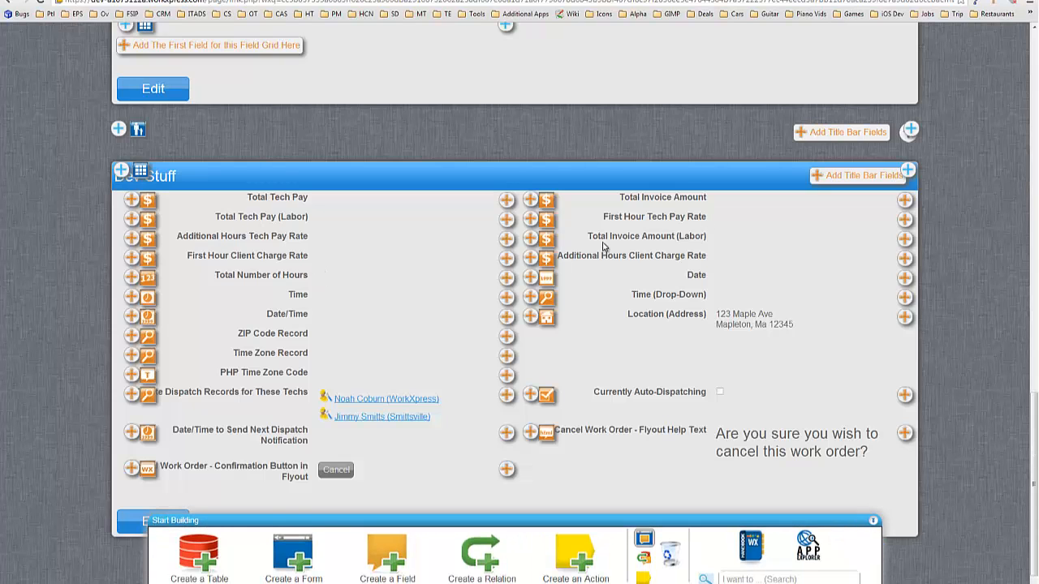
Step: Move Total Invoice Amount (Labor) into place and highlight the tech pay rate and hours labels
{"action": "left_click_drag", "start_coordinate": [546, 240], "coordinate": [506, 224]}
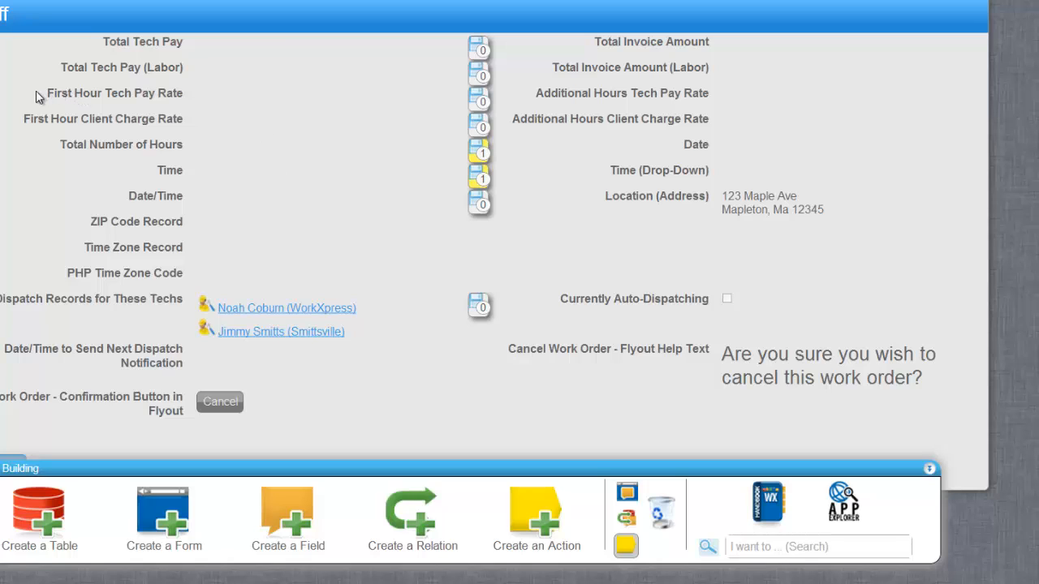
{"action": "left_click_drag", "start_coordinate": [47, 93], "coordinate": [160, 87]}
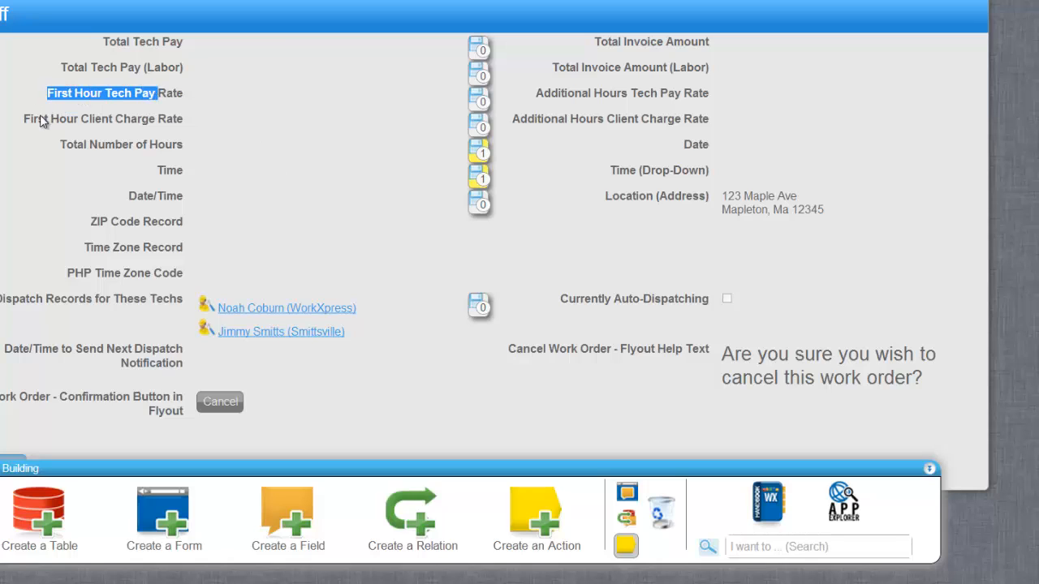
{"action": "left_click_drag", "start_coordinate": [573, 94], "coordinate": [681, 95]}
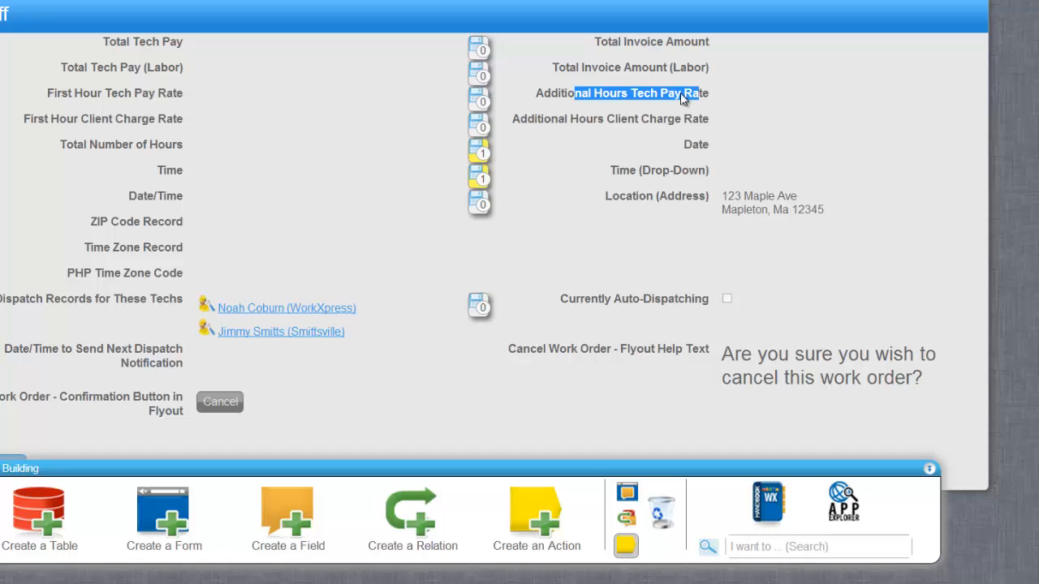
{"action": "left_click_drag", "start_coordinate": [73, 147], "coordinate": [177, 146]}
Step: Highlight Total Tech Pay (Labor) and bring the First Hour Tech Pay Rate Action Manager into view
{"action": "left_click_drag", "start_coordinate": [68, 69], "coordinate": [174, 69]}
{"action": "left_click", "coordinate": [173, 69]}
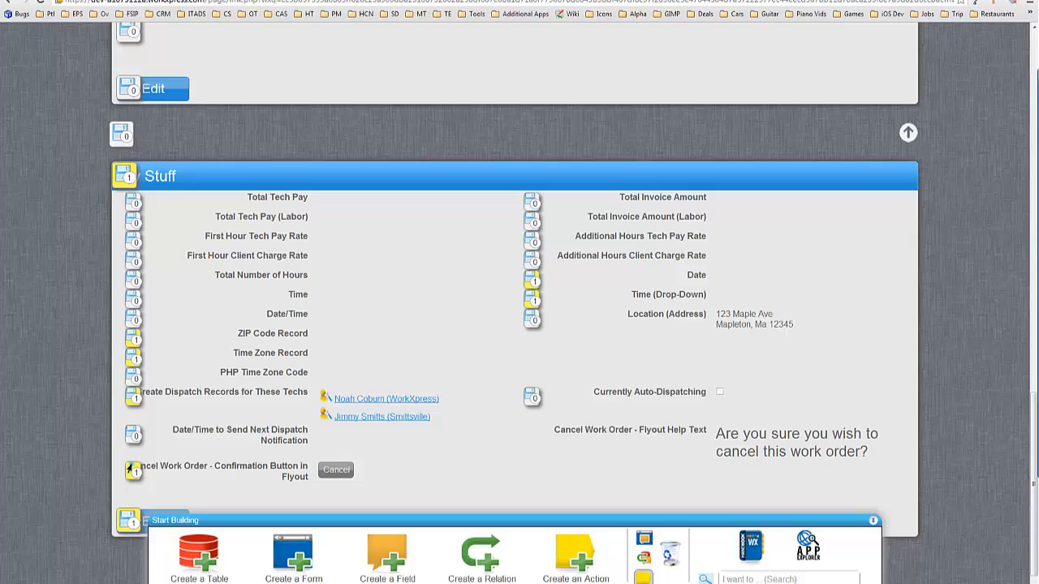
{"action": "left_click_drag", "start_coordinate": [1038, 77], "coordinate": [615, 90]}
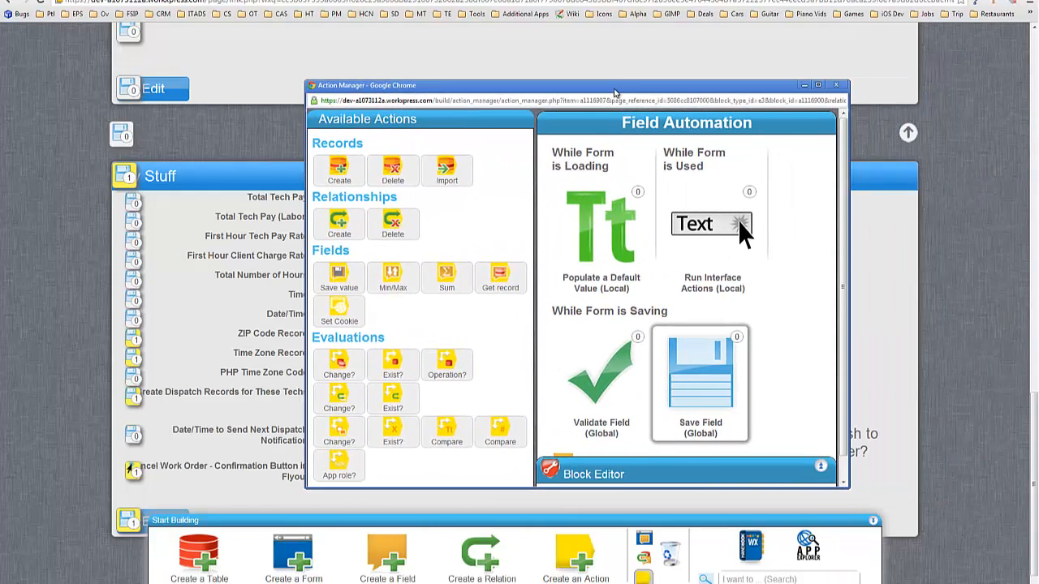
Step: Add an Any change check on First Hour Tech Pay Rate, described 'if the first hour tech pay rate changed'
{"action": "double_click", "coordinate": [615, 90]}
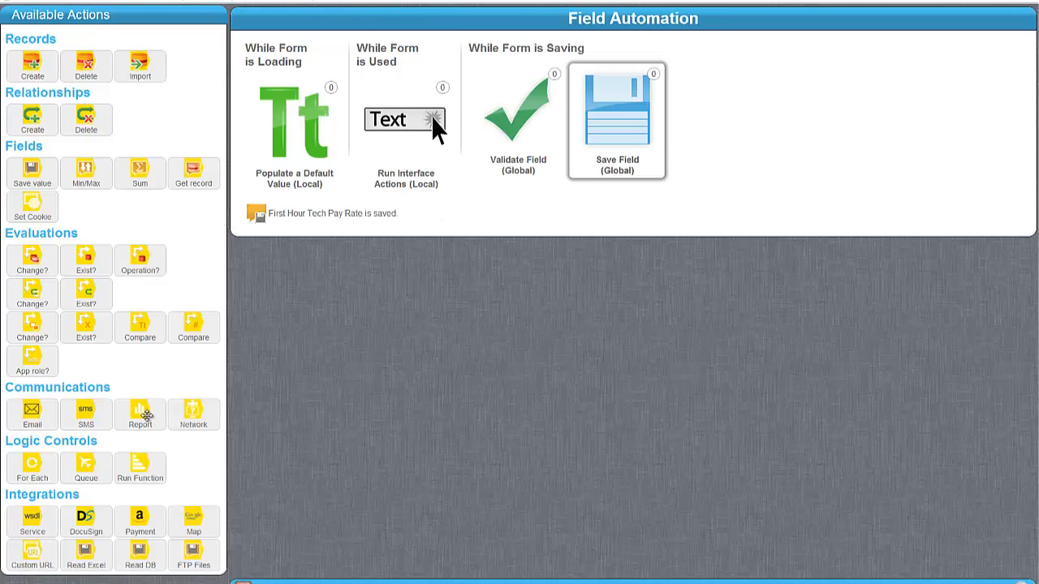
{"action": "left_click_drag", "start_coordinate": [31, 330], "coordinate": [308, 229]}
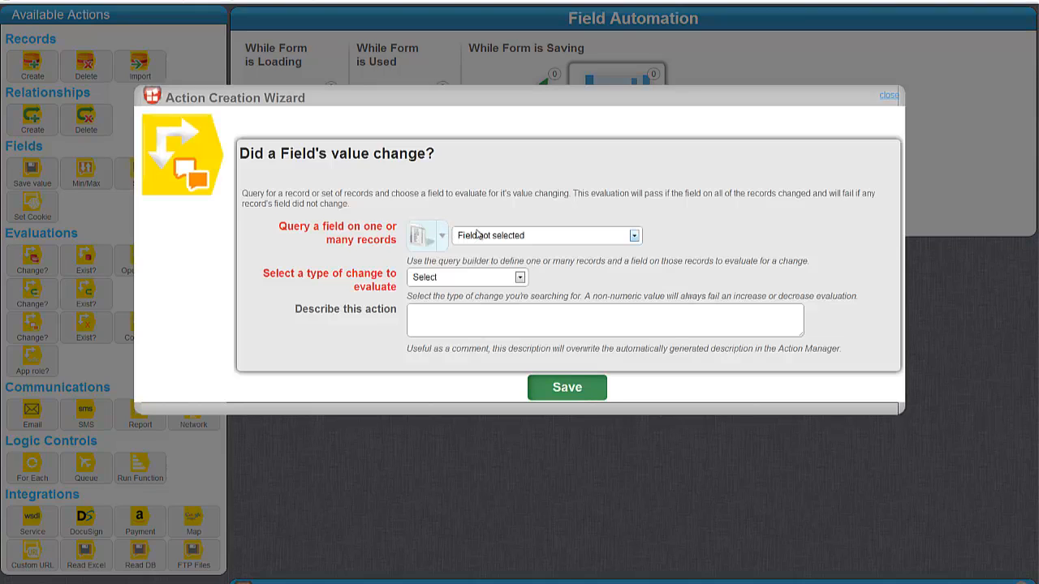
{"action": "left_click", "coordinate": [519, 235]}
{"action": "scroll", "coordinate": [528, 286], "scroll_direction": "down", "scroll_amount": 2}
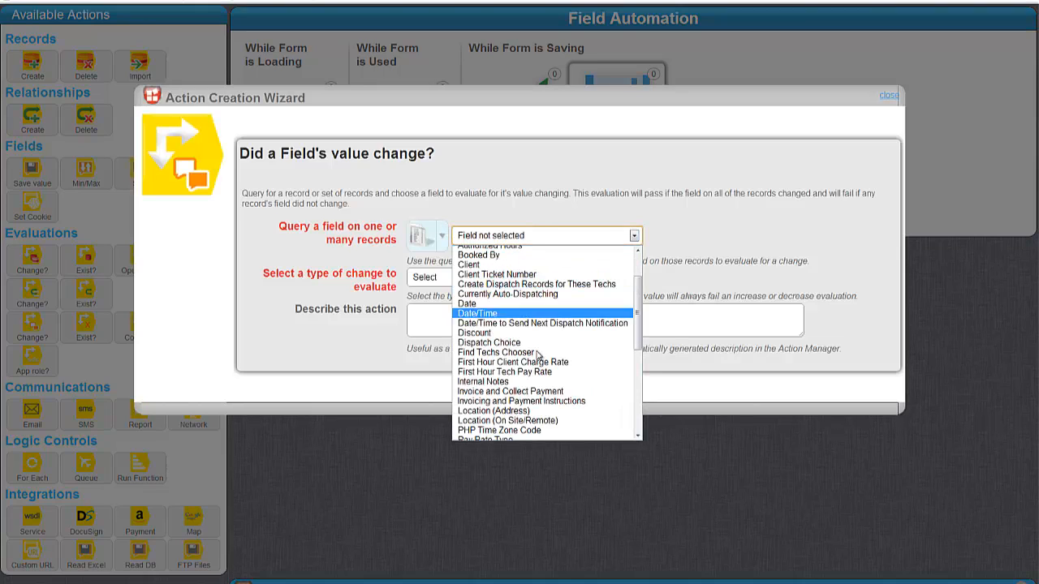
{"action": "left_click", "coordinate": [516, 371]}
{"action": "left_click", "coordinate": [451, 277]}
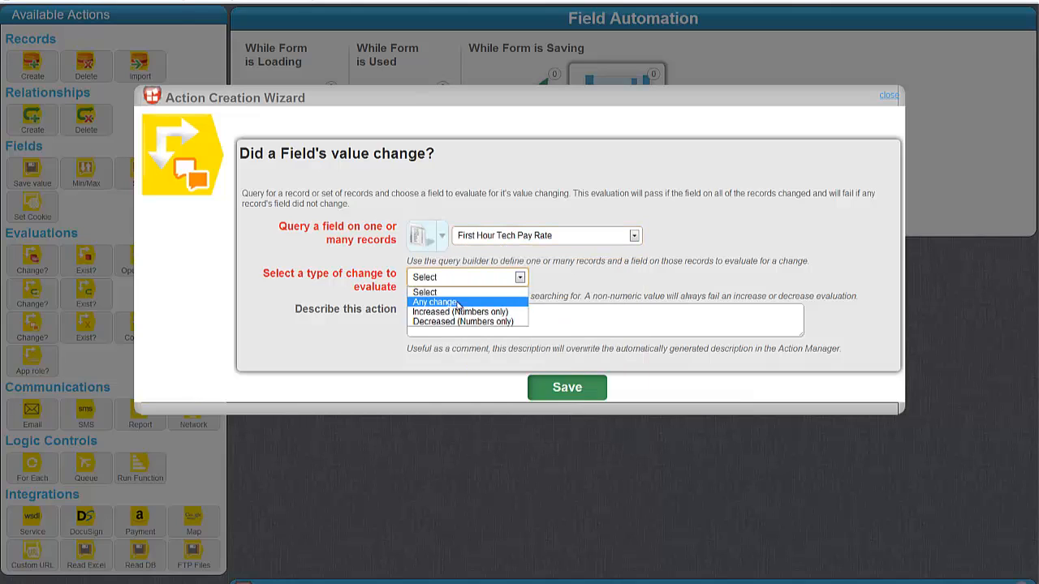
{"action": "left_click", "coordinate": [461, 304]}
{"action": "left_click", "coordinate": [466, 321]}
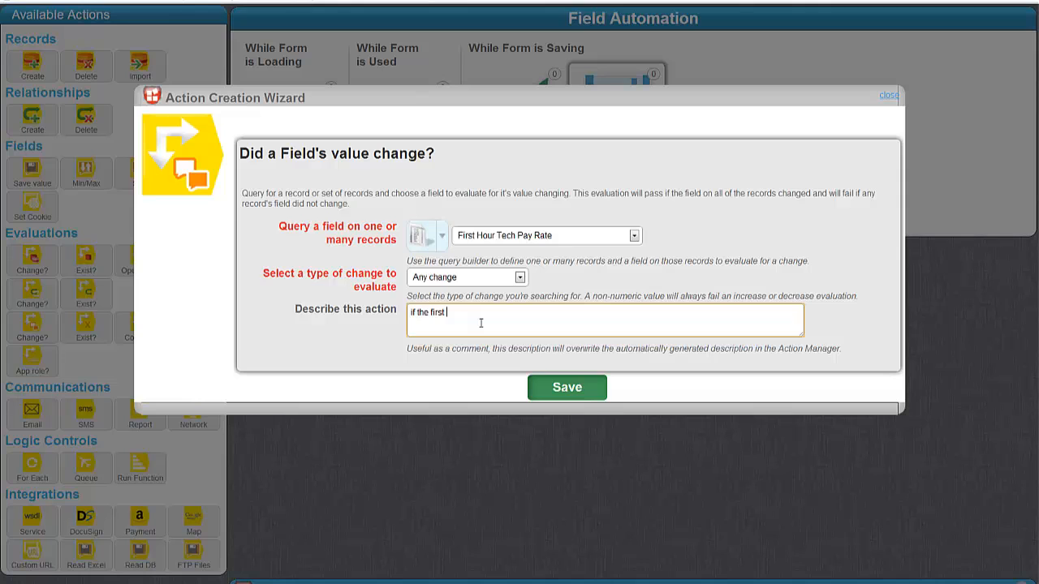
{"action": "type", "text": "if the first hour tech pay rate changed"}
{"action": "left_click", "coordinate": [567, 387]}
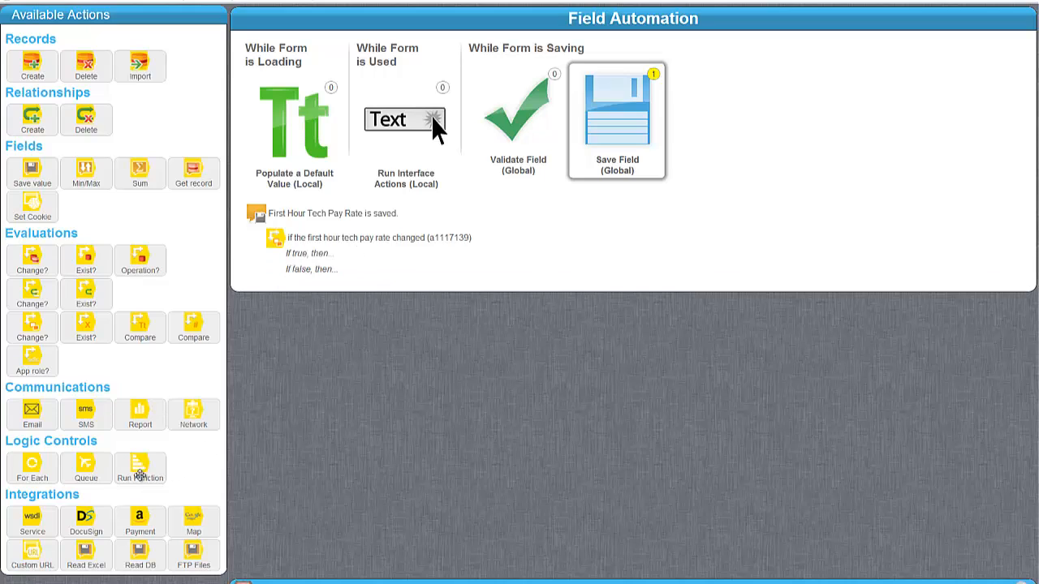
Step: On the changed branch, run a newly created function named Calculate Tech Labor Pay
{"action": "left_click_drag", "start_coordinate": [140, 468], "coordinate": [365, 266]}
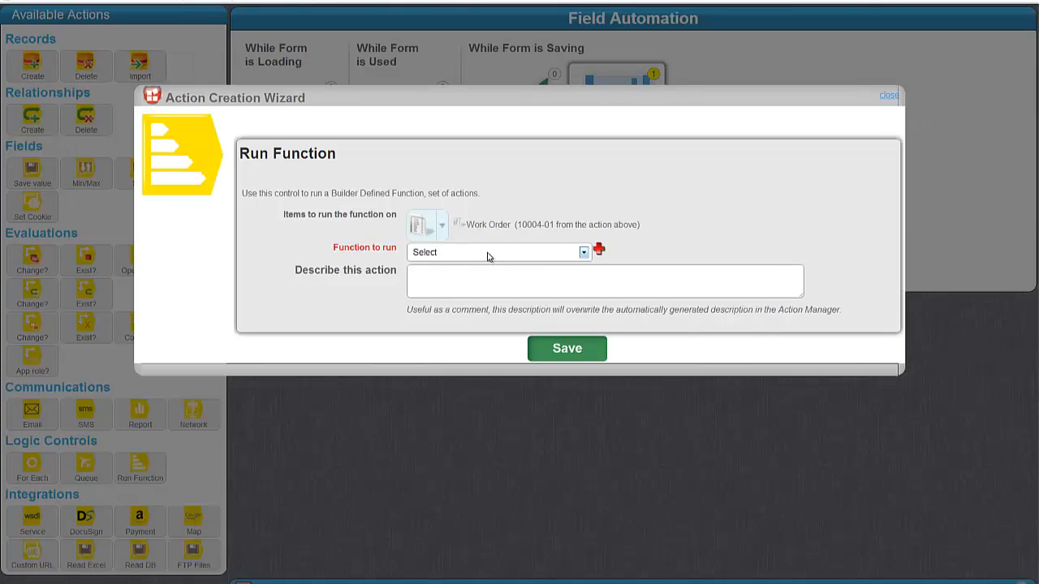
{"action": "left_click", "coordinate": [488, 256]}
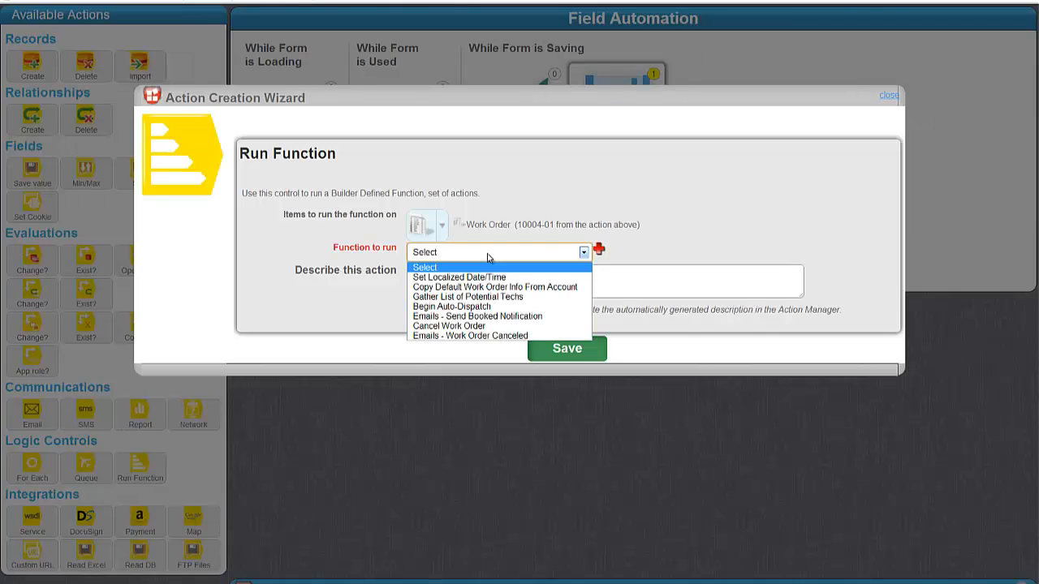
{"action": "left_click", "coordinate": [489, 256]}
{"action": "left_click", "coordinate": [599, 249]}
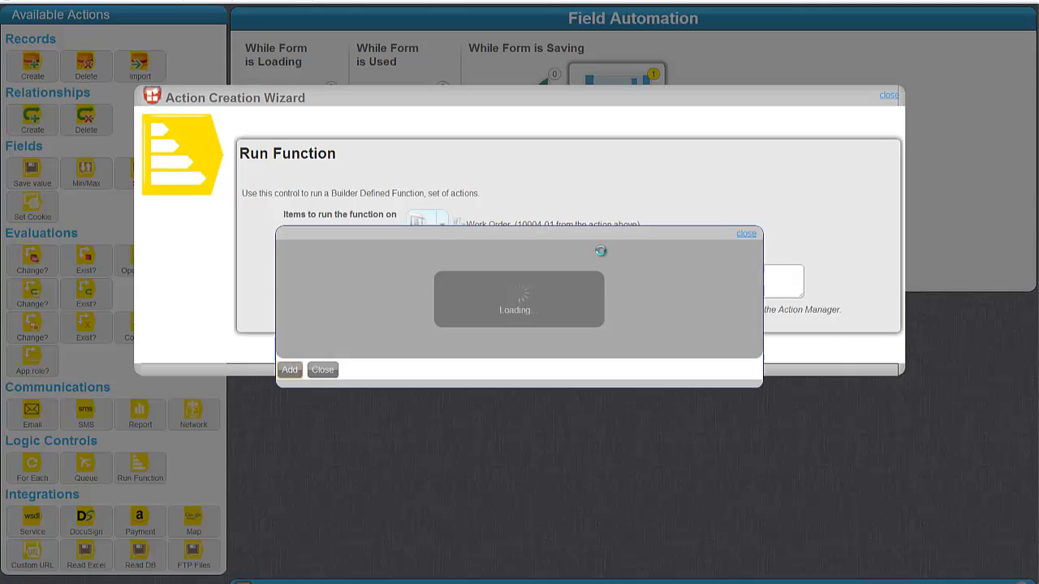
{"action": "left_click", "coordinate": [399, 293]}
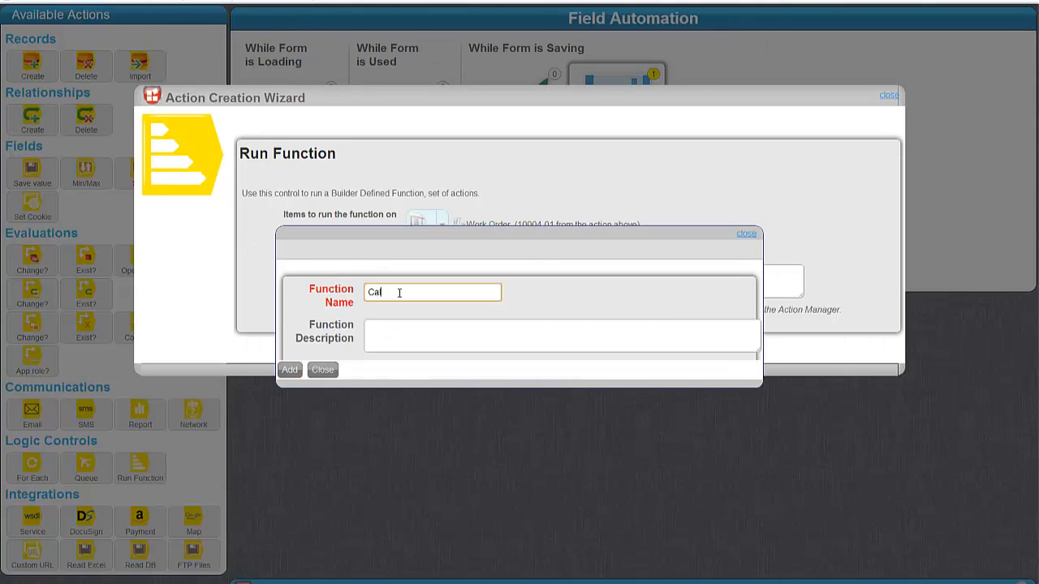
{"action": "type", "text": "Calculate Tech Labor OPay"}
{"action": "left_click", "coordinate": [289, 370]}
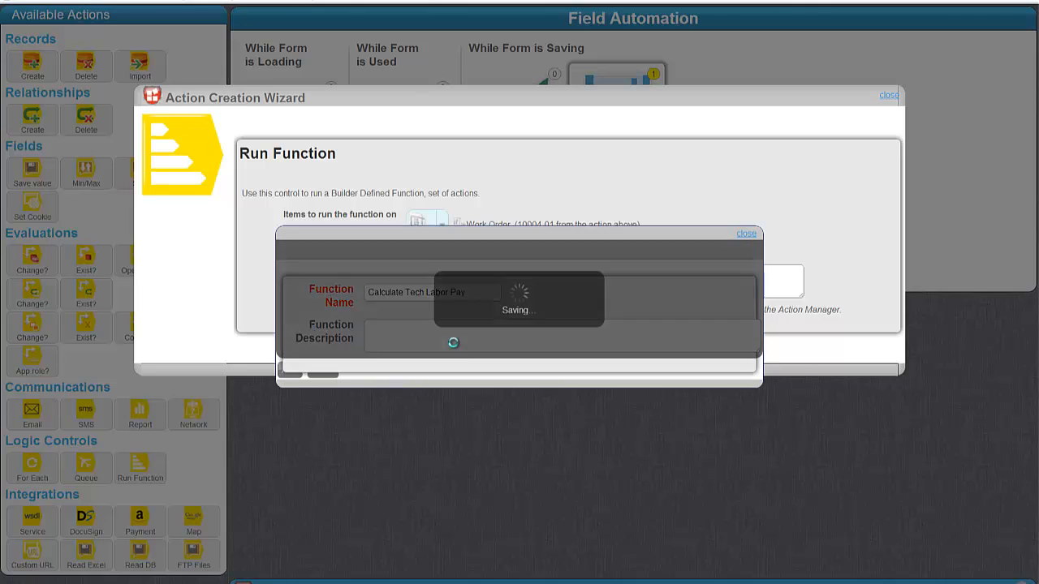
{"action": "left_click", "coordinate": [564, 351]}
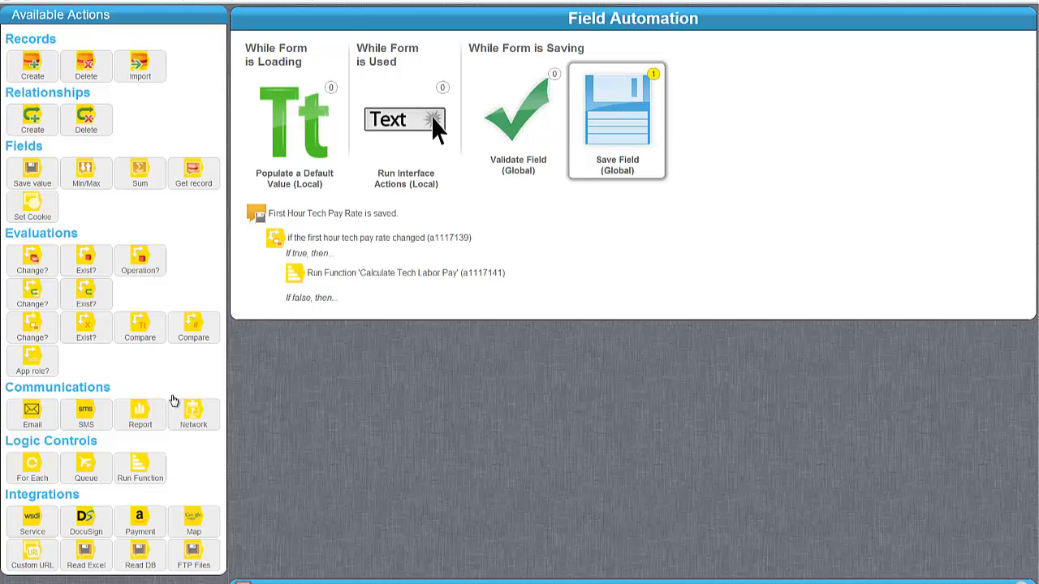
Step: Add a comparison of Total Number of Hours greater than typed value 1, described 'if total number of hours'
{"action": "left_click_drag", "start_coordinate": [194, 329], "coordinate": [375, 290]}
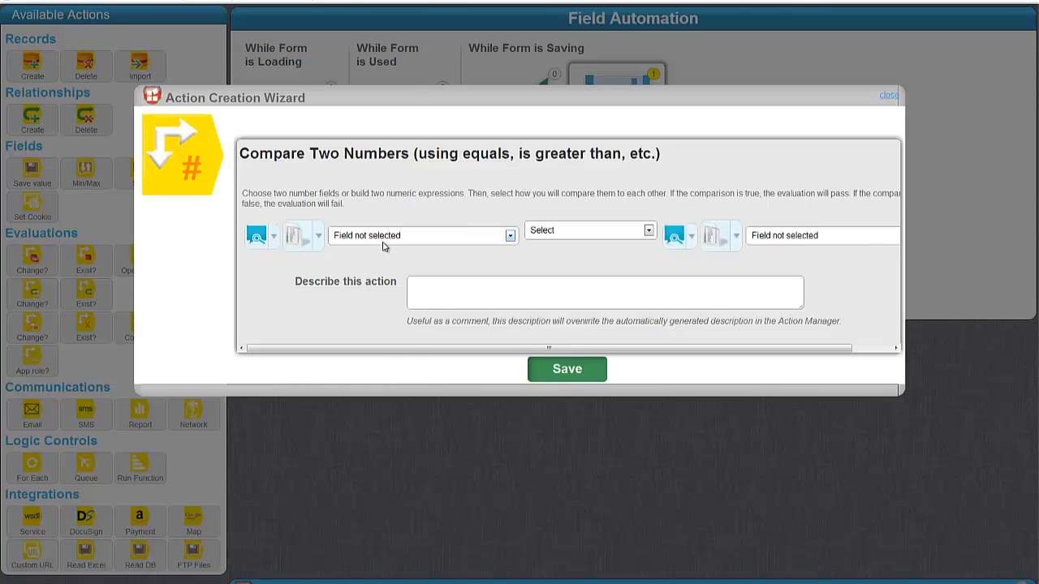
{"action": "left_click", "coordinate": [385, 239]}
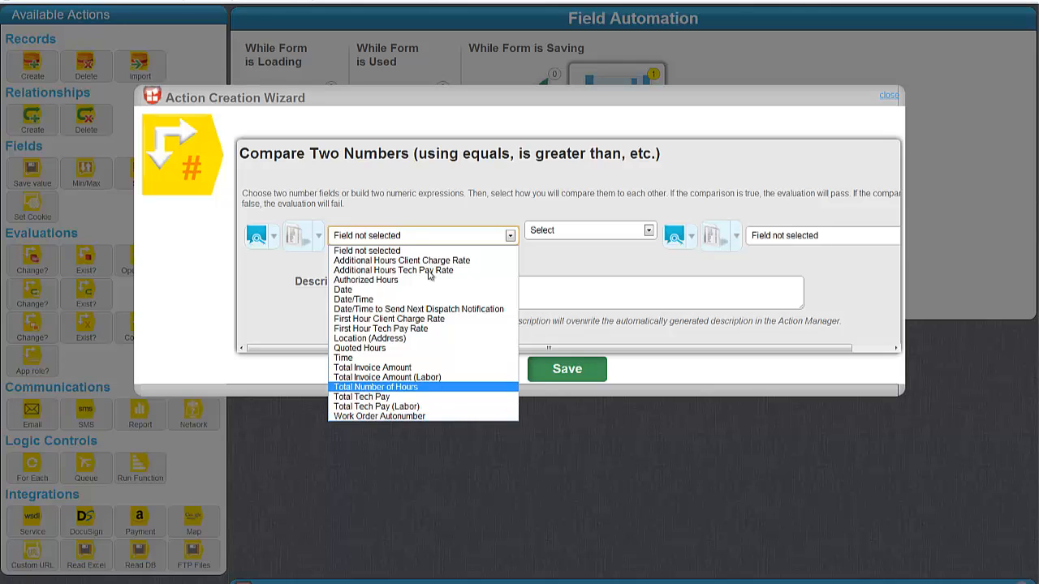
{"action": "left_click", "coordinate": [375, 387]}
{"action": "left_click", "coordinate": [589, 232]}
{"action": "left_click", "coordinate": [562, 274]}
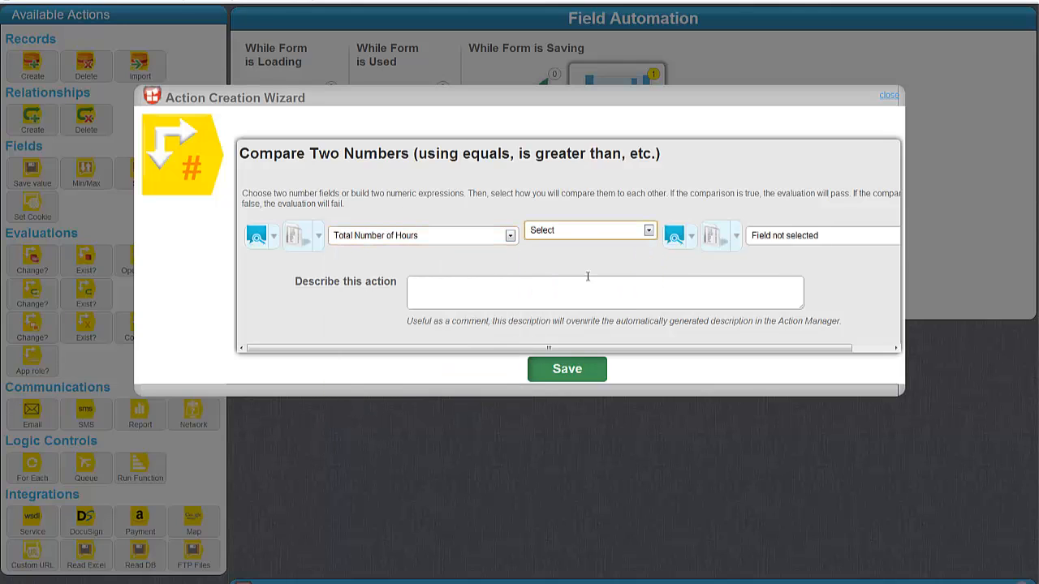
{"action": "left_click", "coordinate": [681, 238]}
{"action": "left_click", "coordinate": [705, 281]}
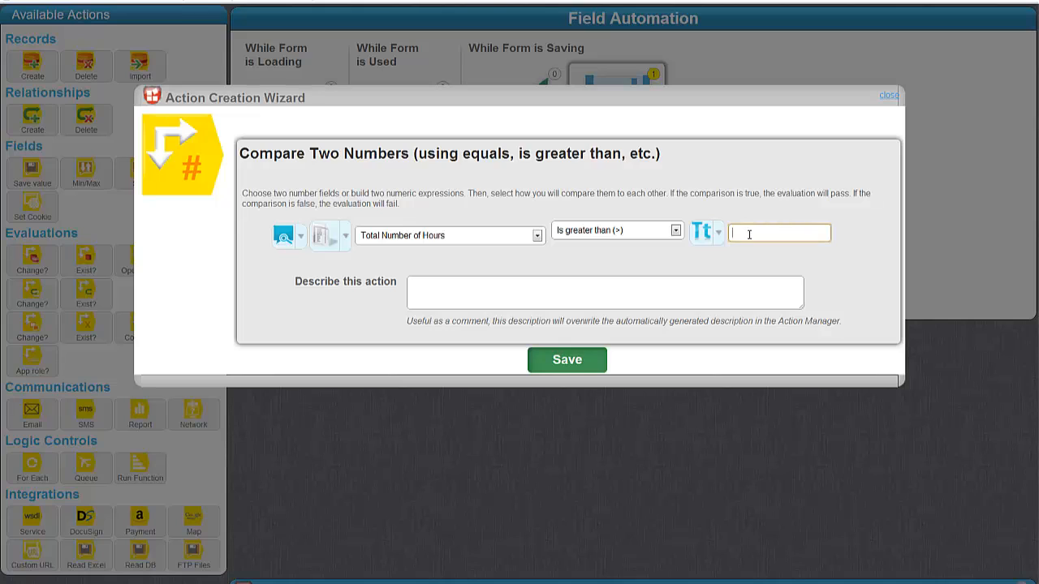
{"action": "left_click", "coordinate": [572, 290]}
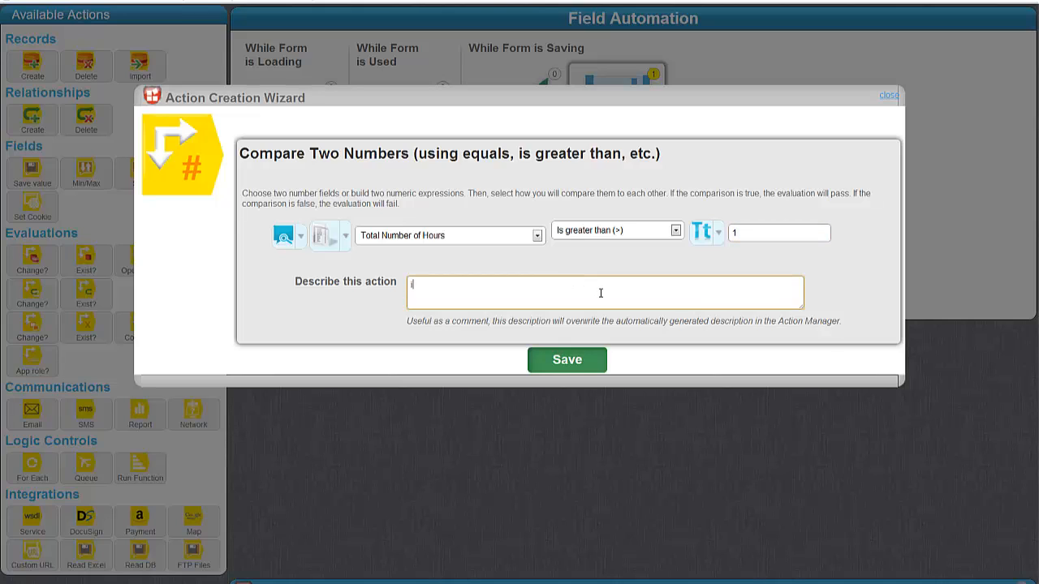
{"action": "type", "text": "if total number of hours > 1"}
{"action": "key", "text": "Tab"}
{"action": "key", "text": "Return"}
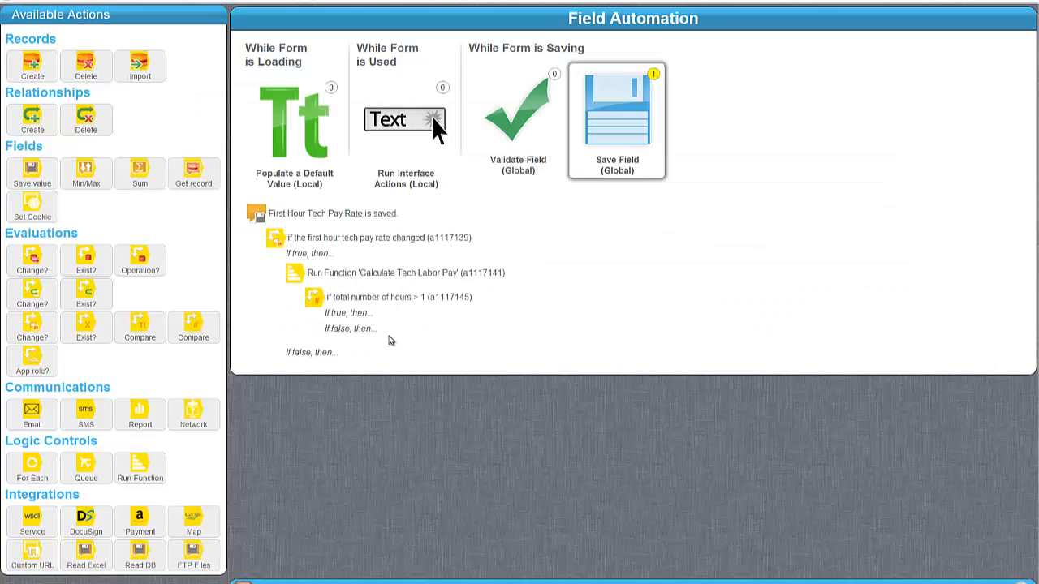
Step: Add a Save Value action in the false branch that targets Total Tech Pay (Labor)
{"action": "left_click_drag", "start_coordinate": [33, 172], "coordinate": [394, 341]}
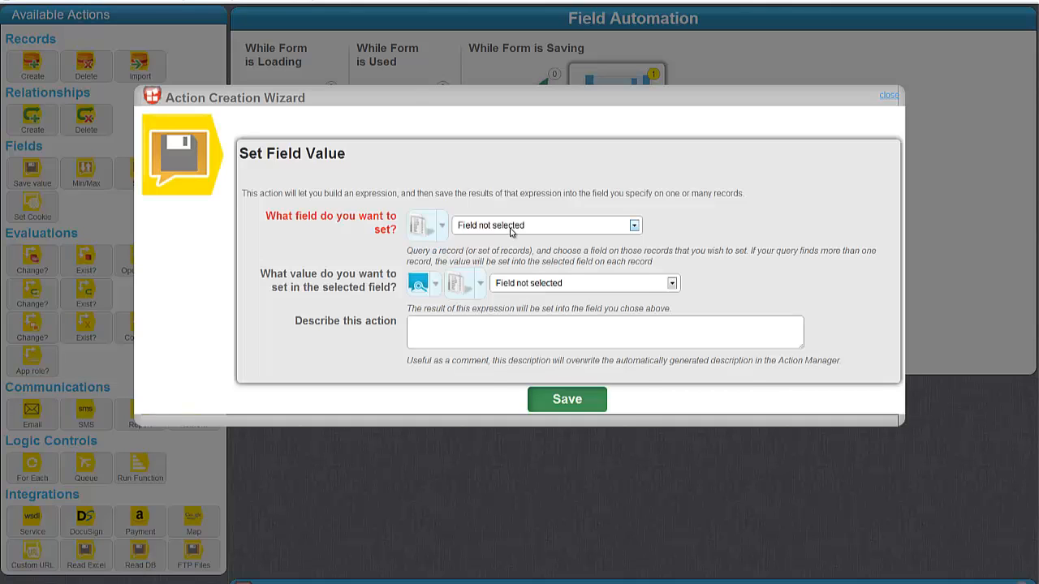
{"action": "left_click", "coordinate": [511, 226]}
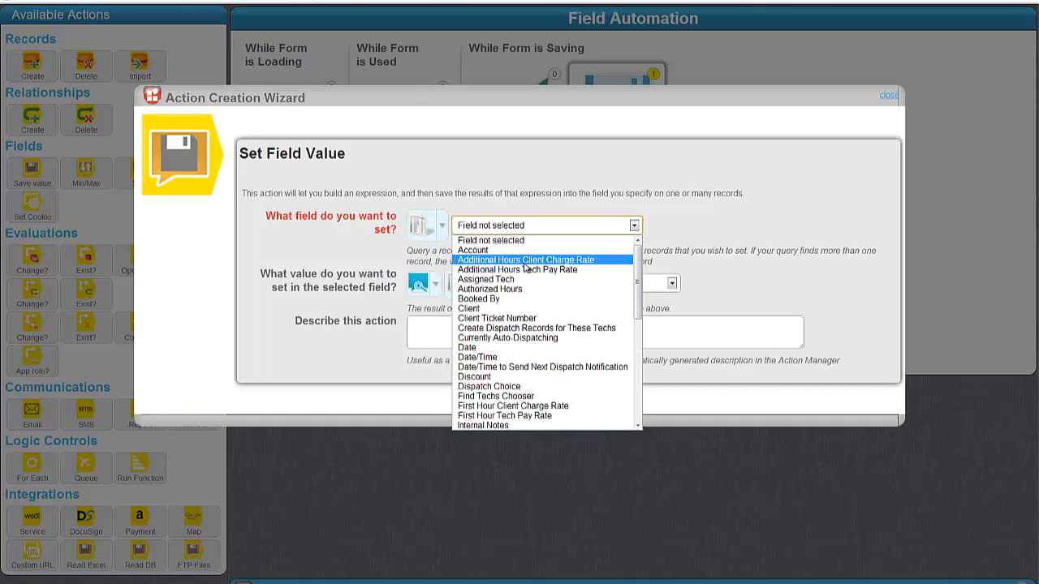
{"action": "scroll", "coordinate": [529, 276], "scroll_direction": "down", "scroll_amount": 3}
{"action": "scroll", "coordinate": [529, 283], "scroll_direction": "up", "scroll_amount": 5}
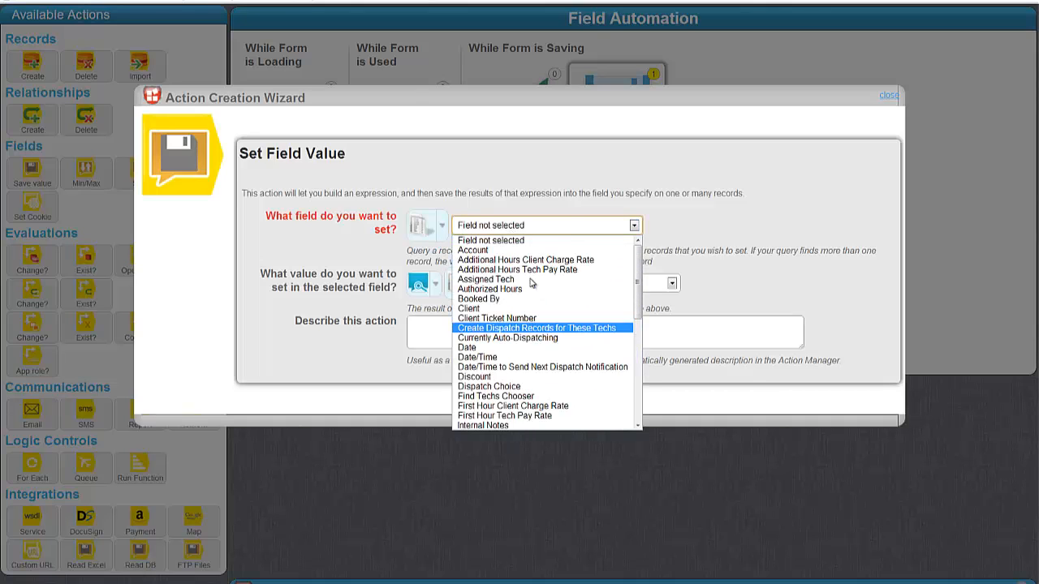
{"action": "scroll", "coordinate": [529, 283], "scroll_direction": "down", "scroll_amount": 10}
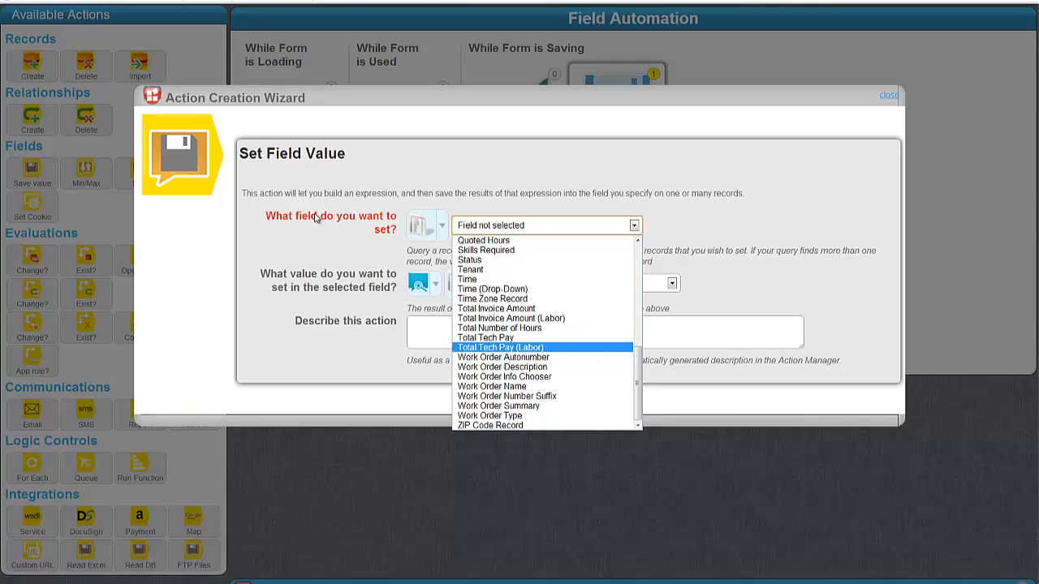
{"action": "left_click", "coordinate": [513, 354]}
{"action": "left_click", "coordinate": [419, 286]}
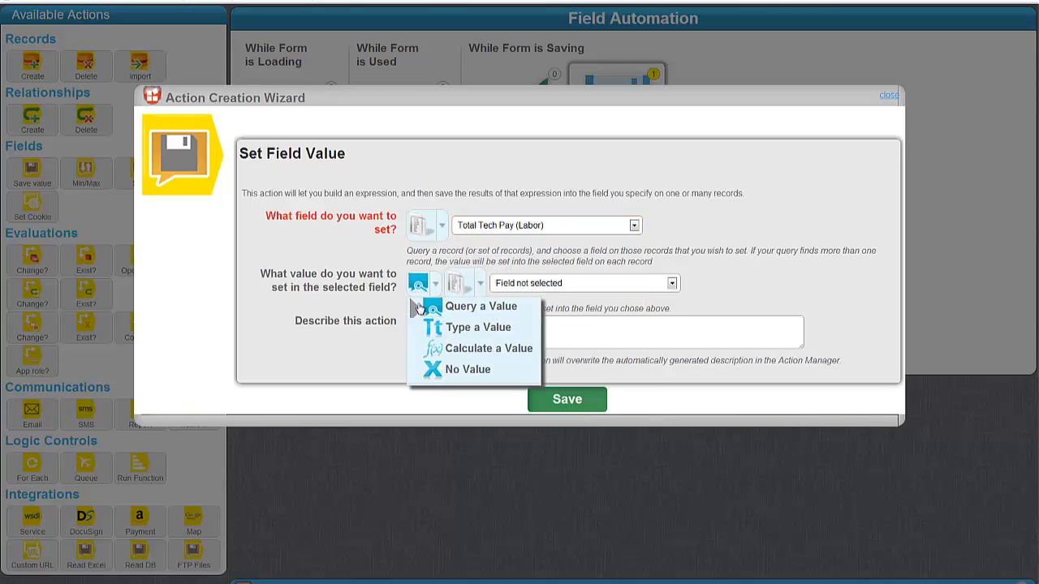
Step: Calculate the value as Total Number of Hours * First Hour Tech Pay Rate, as a plain number
{"action": "mouse_move", "coordinate": [477, 353]}
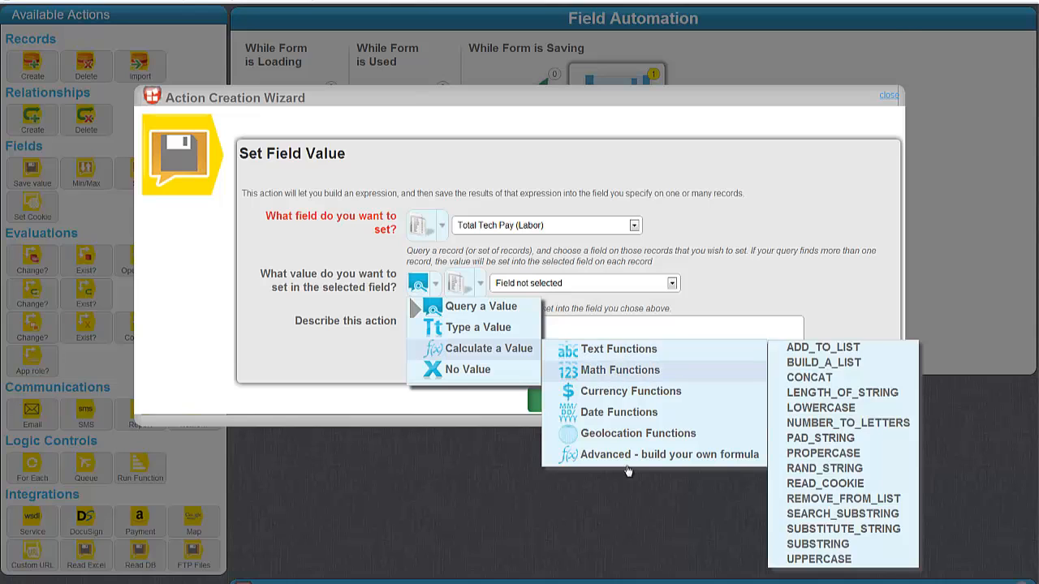
{"action": "mouse_move", "coordinate": [656, 379]}
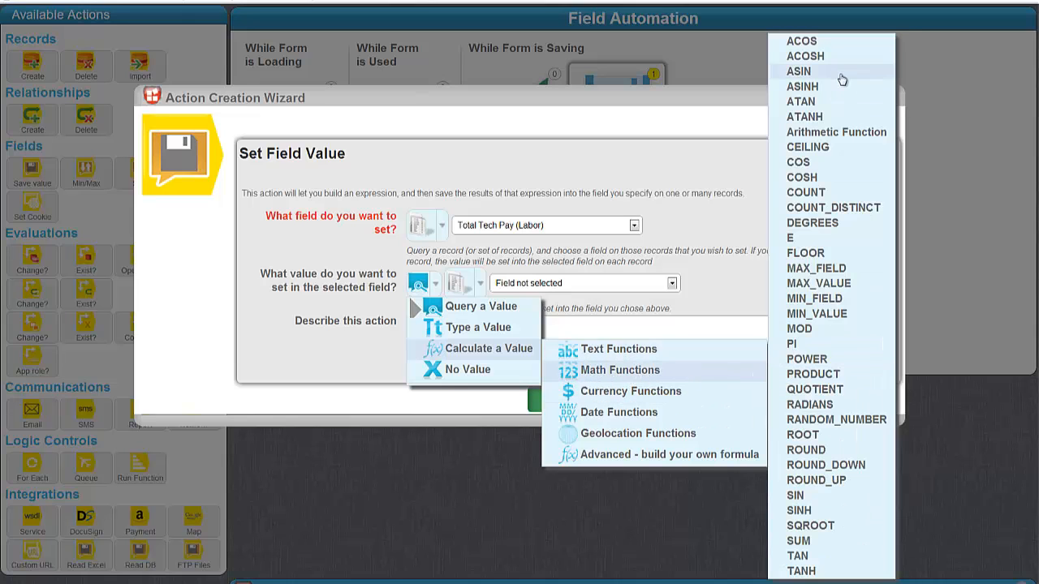
{"action": "left_click", "coordinate": [836, 132]}
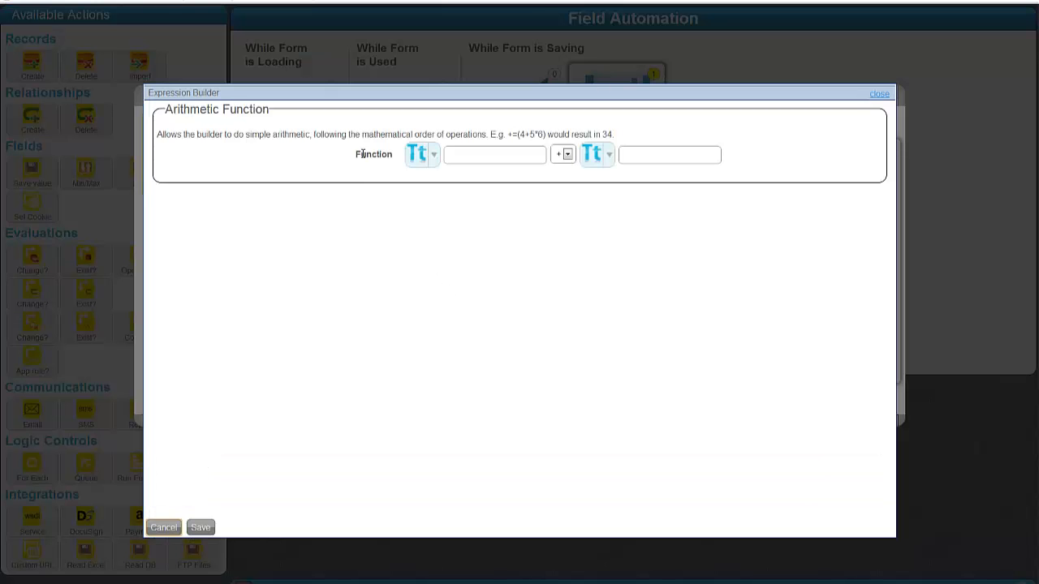
{"action": "left_click", "coordinate": [566, 154]}
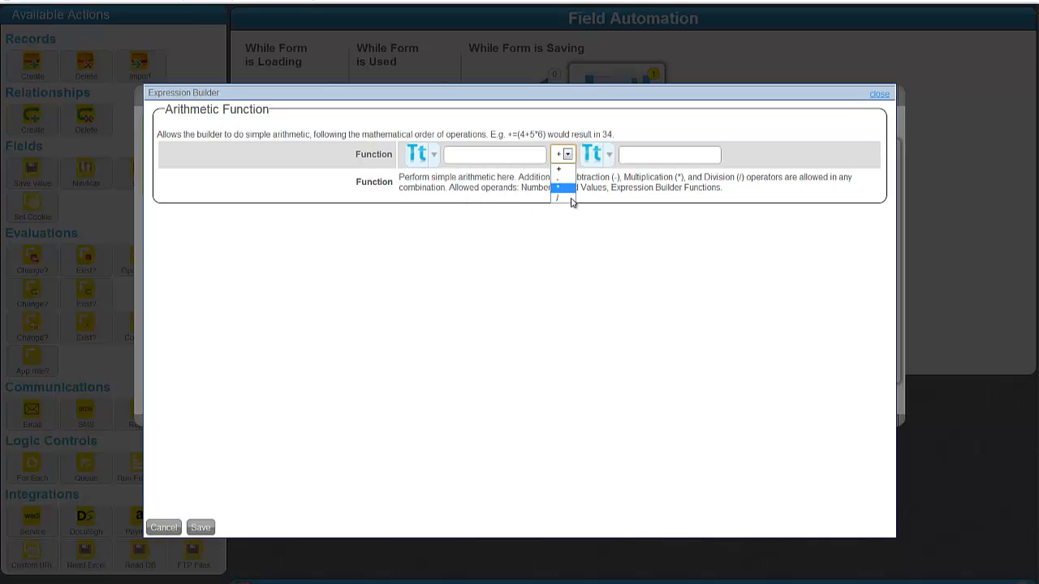
{"action": "left_click", "coordinate": [560, 187]}
{"action": "left_click", "coordinate": [428, 154]}
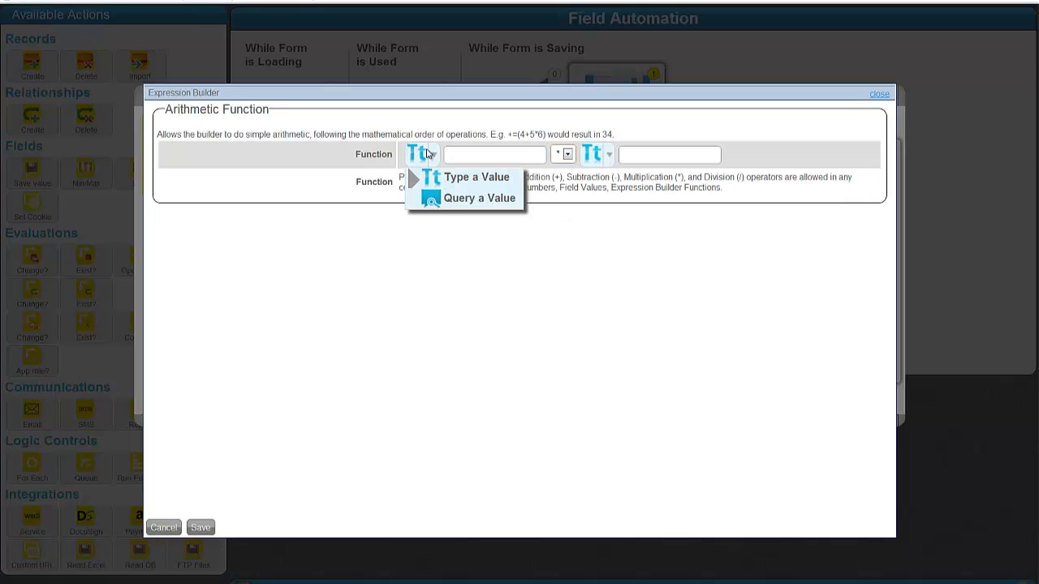
{"action": "left_click", "coordinate": [462, 201]}
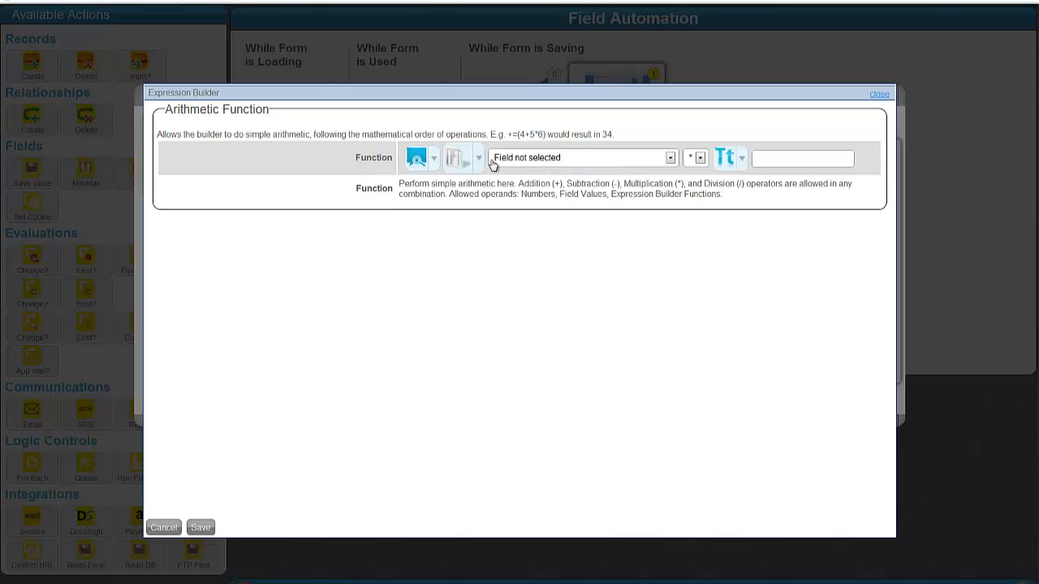
{"action": "left_click", "coordinate": [494, 160]}
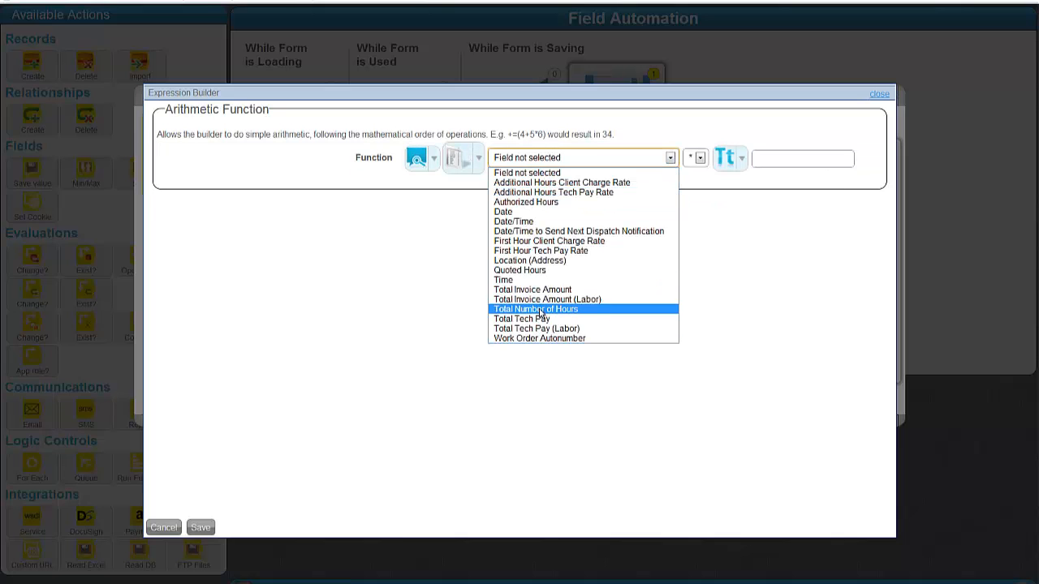
{"action": "left_click", "coordinate": [536, 310]}
{"action": "left_click", "coordinate": [725, 158]}
{"action": "left_click", "coordinate": [751, 203]}
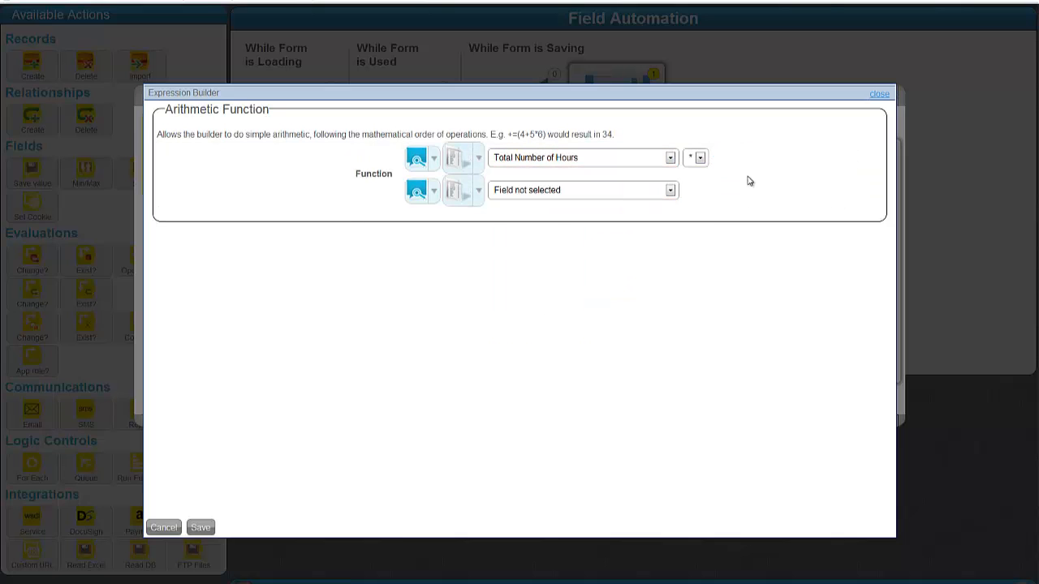
{"action": "left_click", "coordinate": [614, 190]}
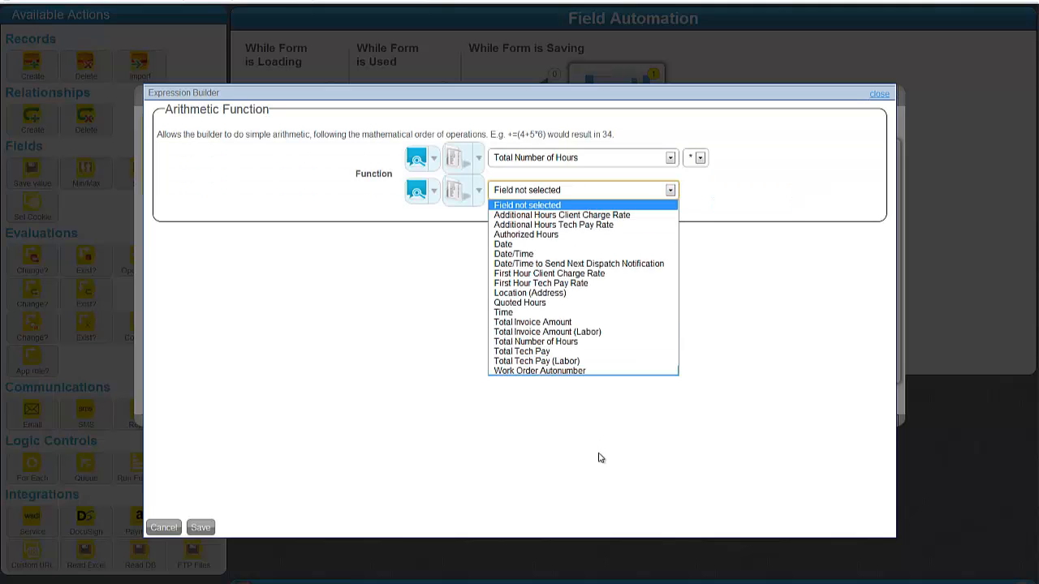
{"action": "left_click", "coordinate": [558, 284]}
{"action": "left_click", "coordinate": [524, 206]}
{"action": "left_click", "coordinate": [518, 220]}
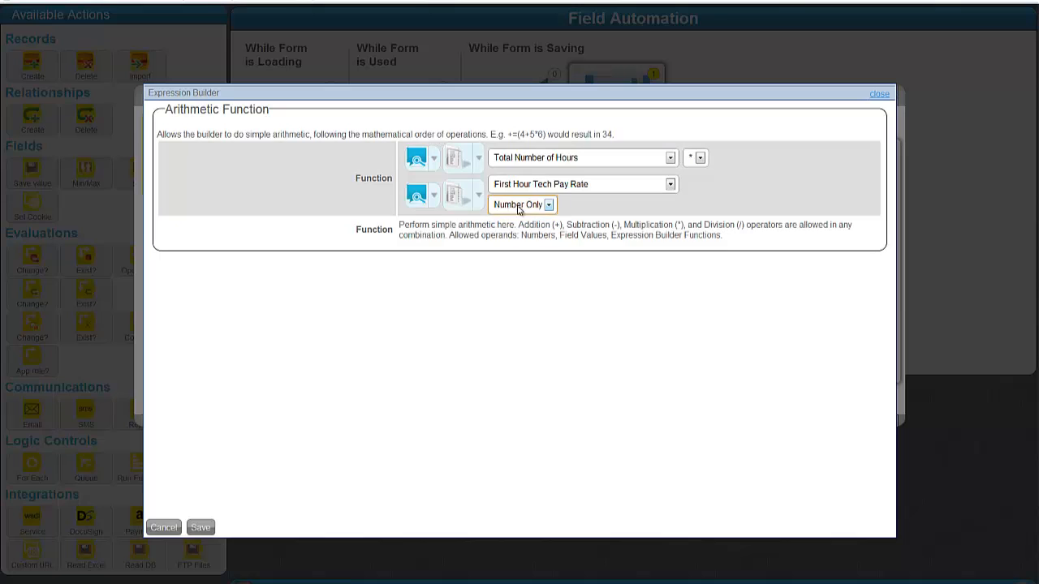
{"action": "left_click", "coordinate": [200, 527]}
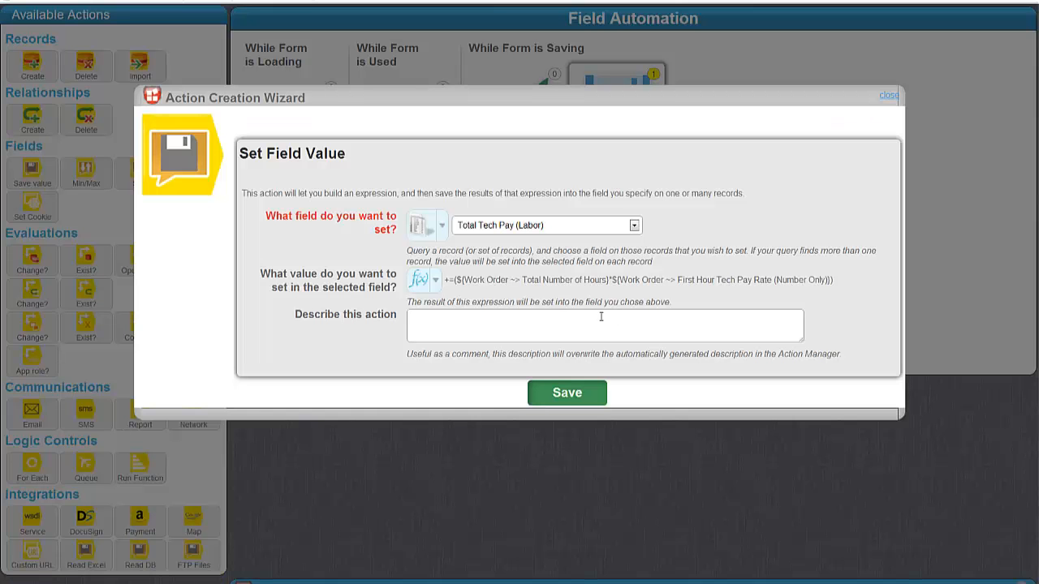
Step: Describe the action as total tech labor pay = hours times first hour tech pay rate, and save
{"action": "left_click", "coordinate": [493, 317]}
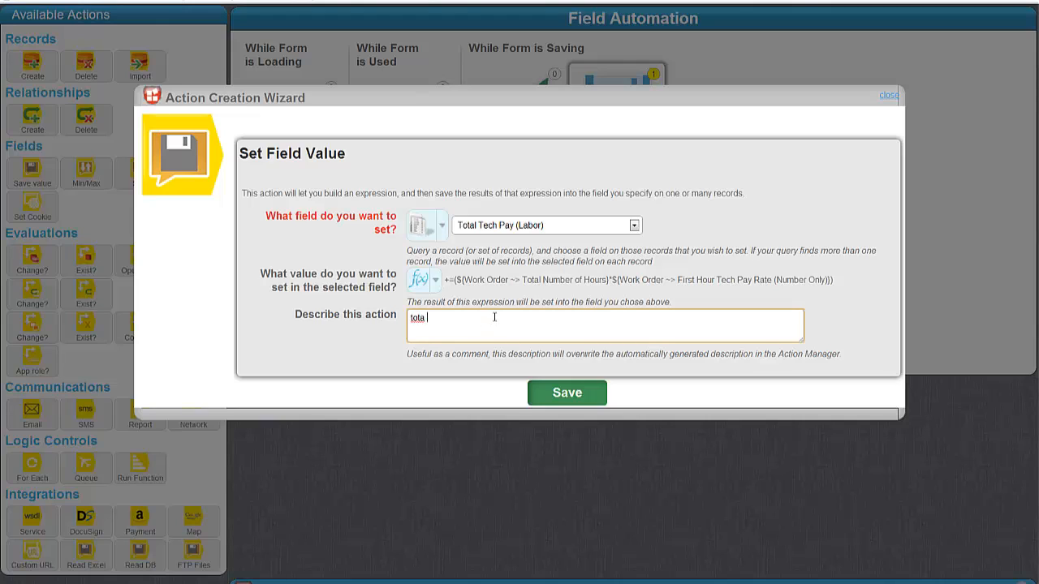
{"action": "type", "text": "total tech labor pay = total number of hours *"}
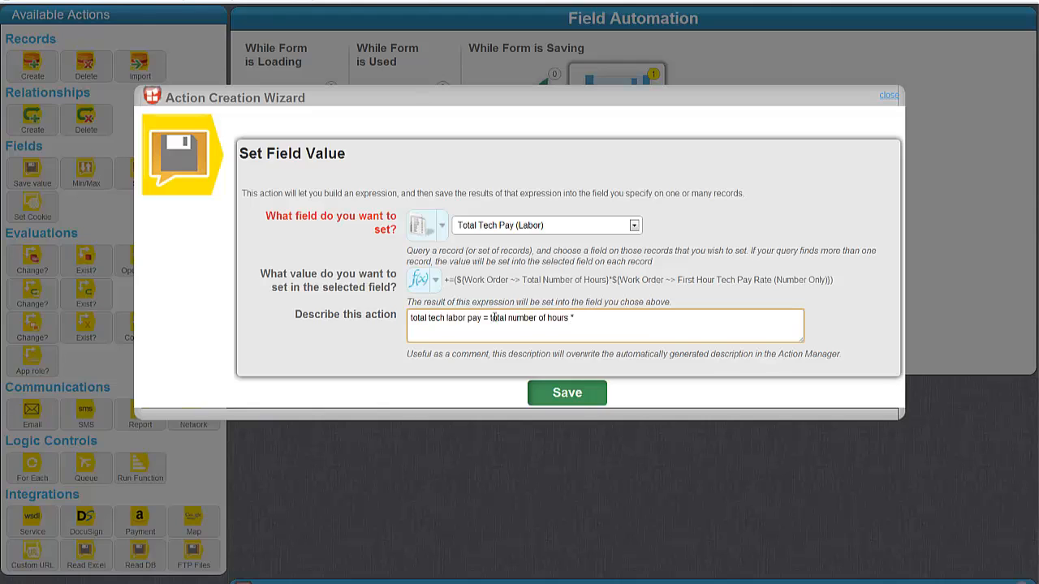
{"action": "type", "text": "eh pa"}
{"action": "type", "text": "ch pay rate"}
{"action": "key", "text": "Return"}
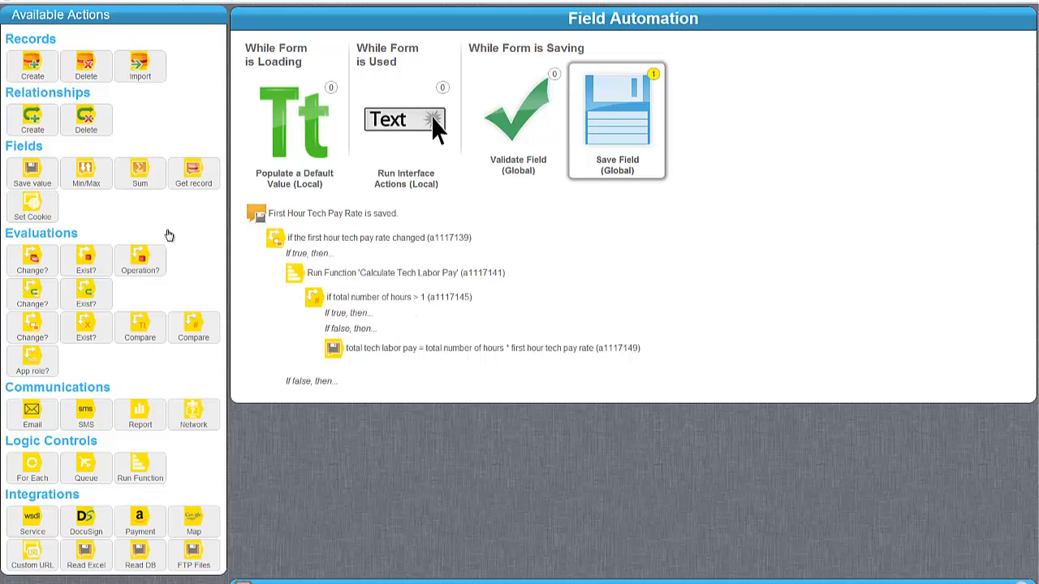
Step: Add another Save Value action for Total Tech Pay (Labor) using an Advanced custom formula in the Expression Builder
{"action": "left_click_drag", "start_coordinate": [33, 170], "coordinate": [412, 326]}
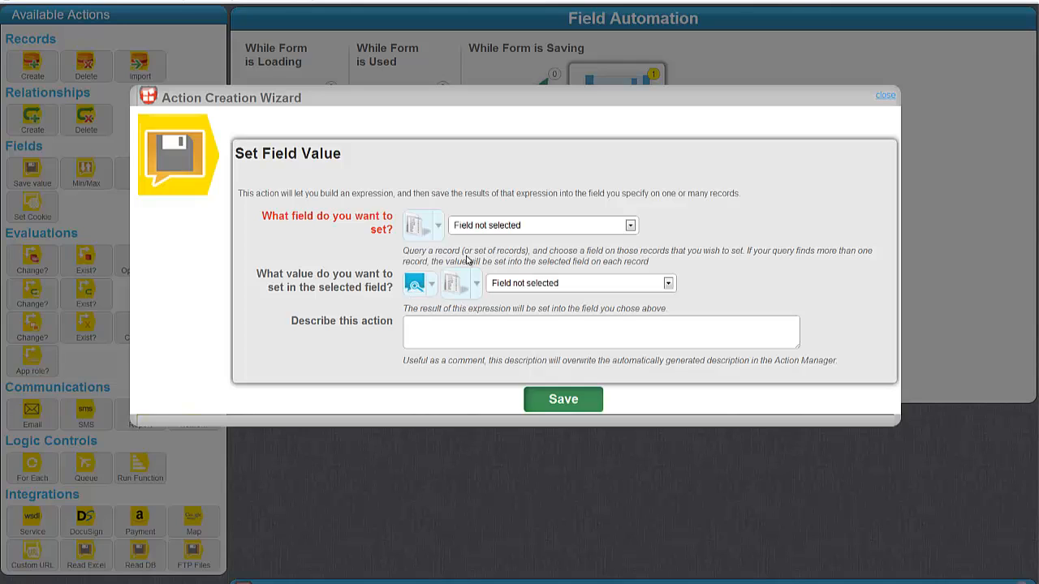
{"action": "left_click", "coordinate": [494, 226]}
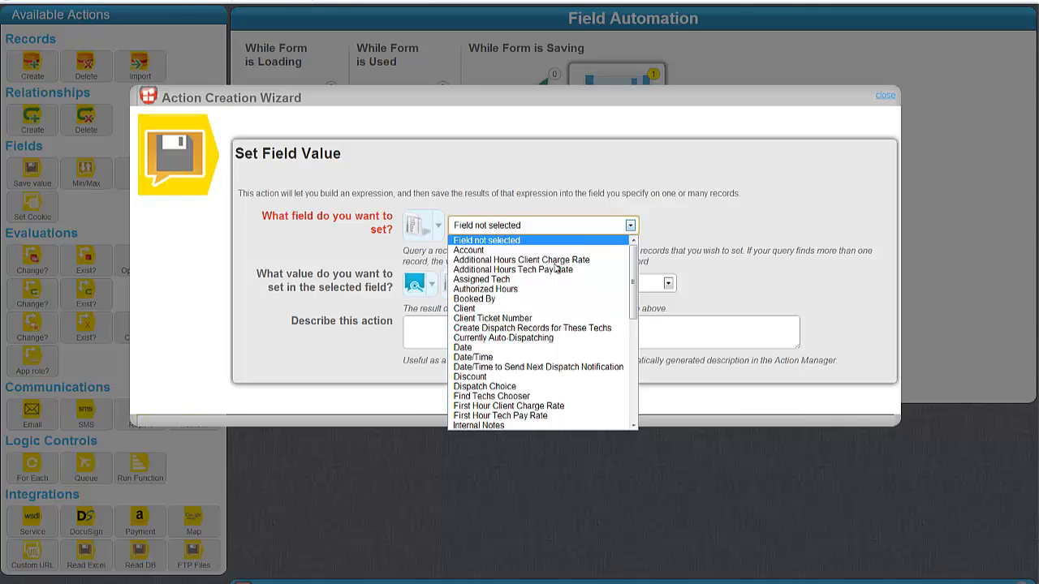
{"action": "scroll", "coordinate": [560, 286], "scroll_direction": "down", "scroll_amount": 3}
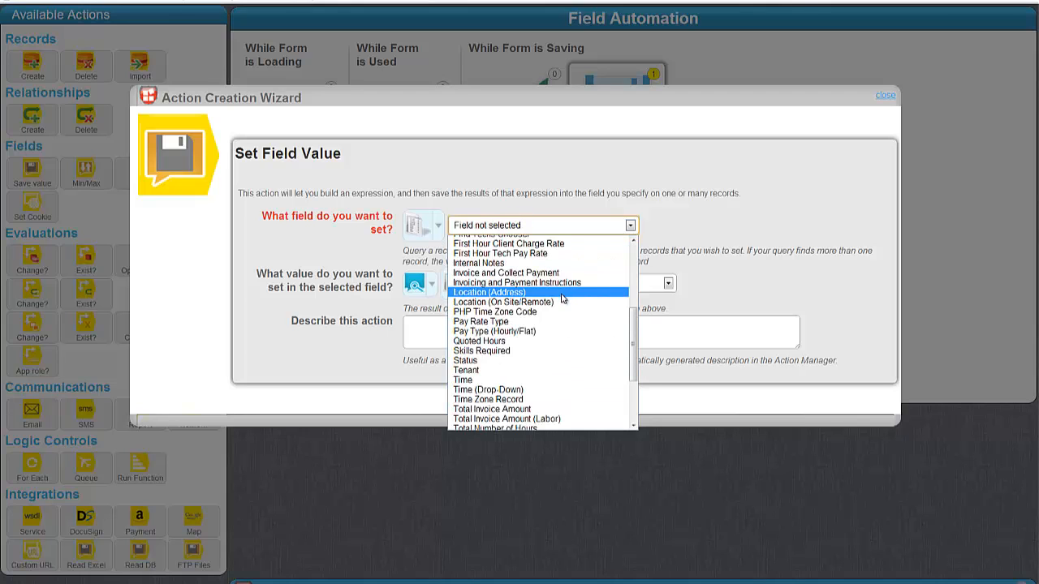
{"action": "scroll", "coordinate": [523, 317], "scroll_direction": "down", "scroll_amount": 2}
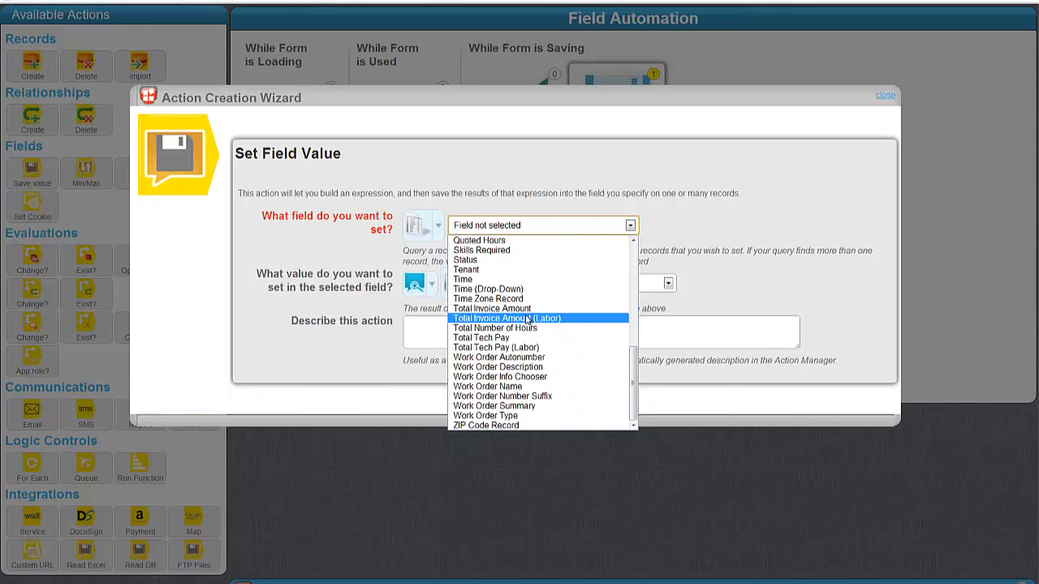
{"action": "left_click", "coordinate": [521, 348]}
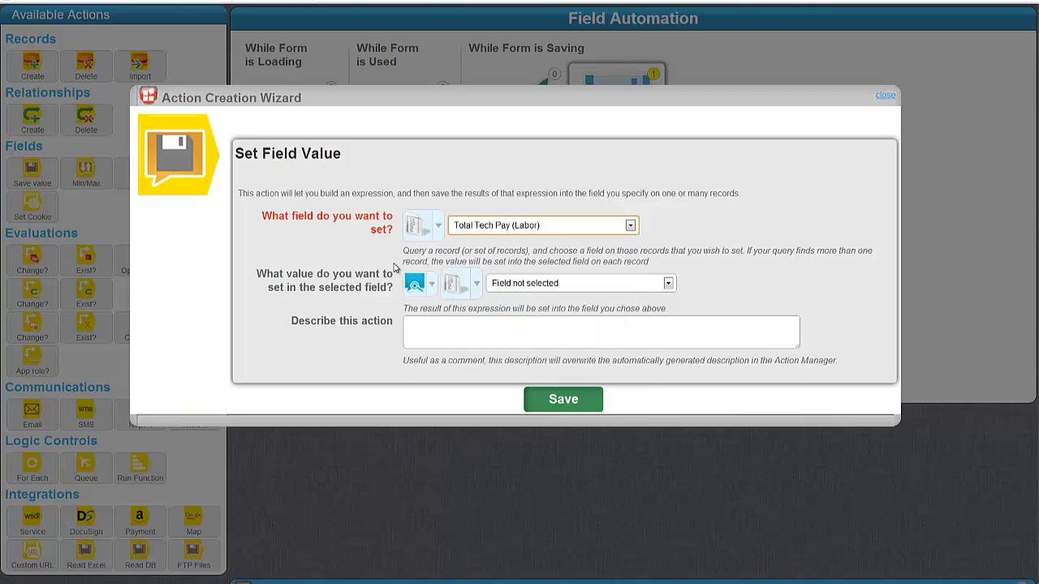
{"action": "left_click", "coordinate": [414, 283]}
{"action": "mouse_move", "coordinate": [485, 349]}
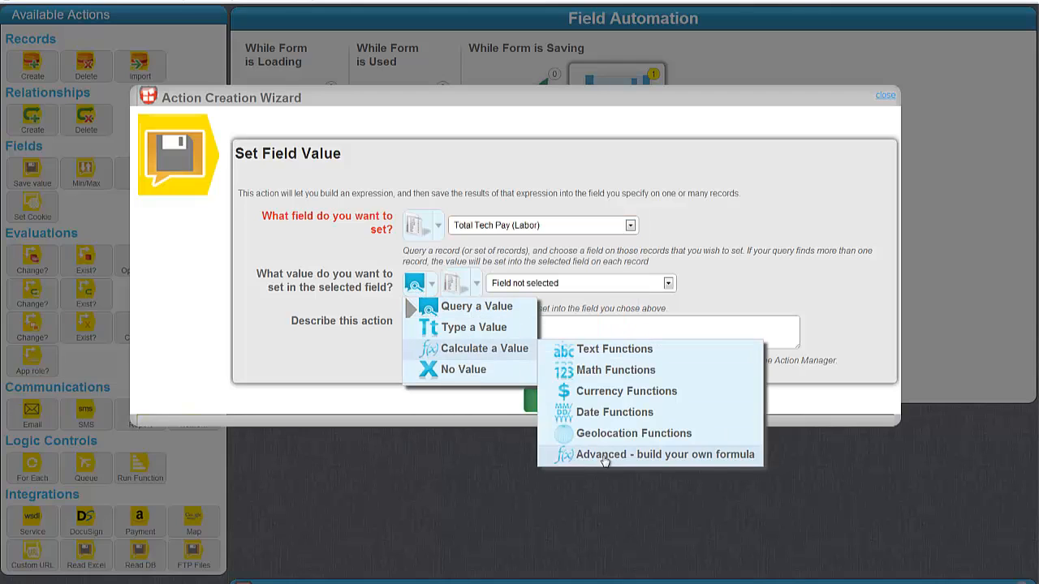
{"action": "left_click", "coordinate": [606, 455]}
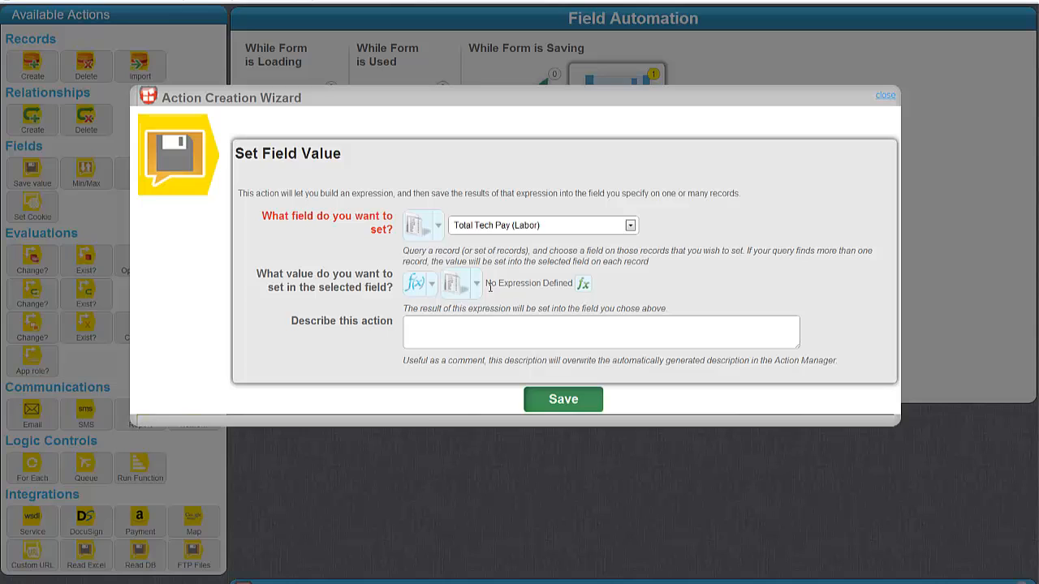
{"action": "left_click", "coordinate": [583, 283]}
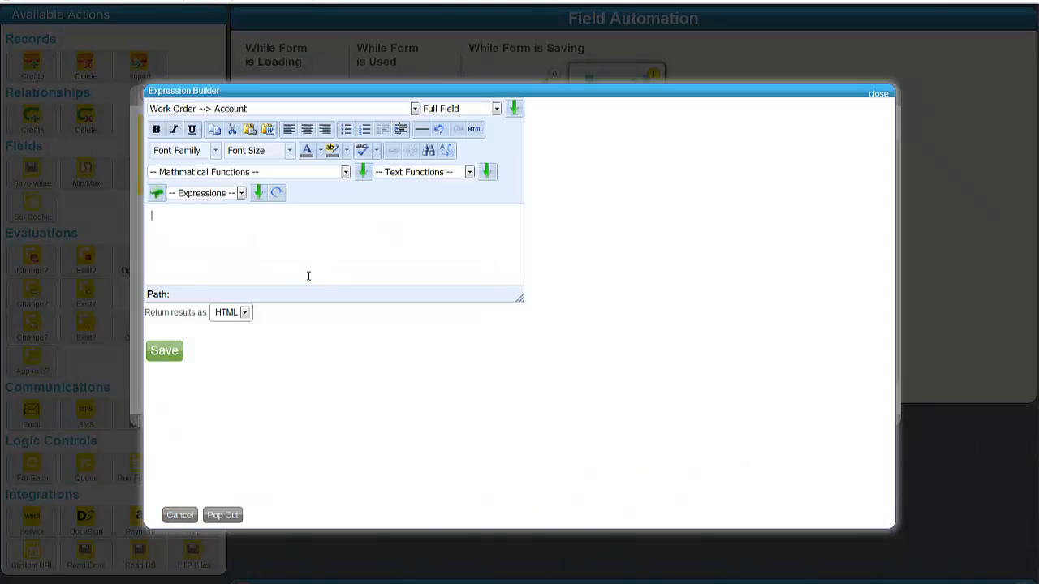
Step: Insert the Arithmetic Function and shape it into +=(()+successivehourspay)
{"action": "left_click", "coordinate": [290, 174]}
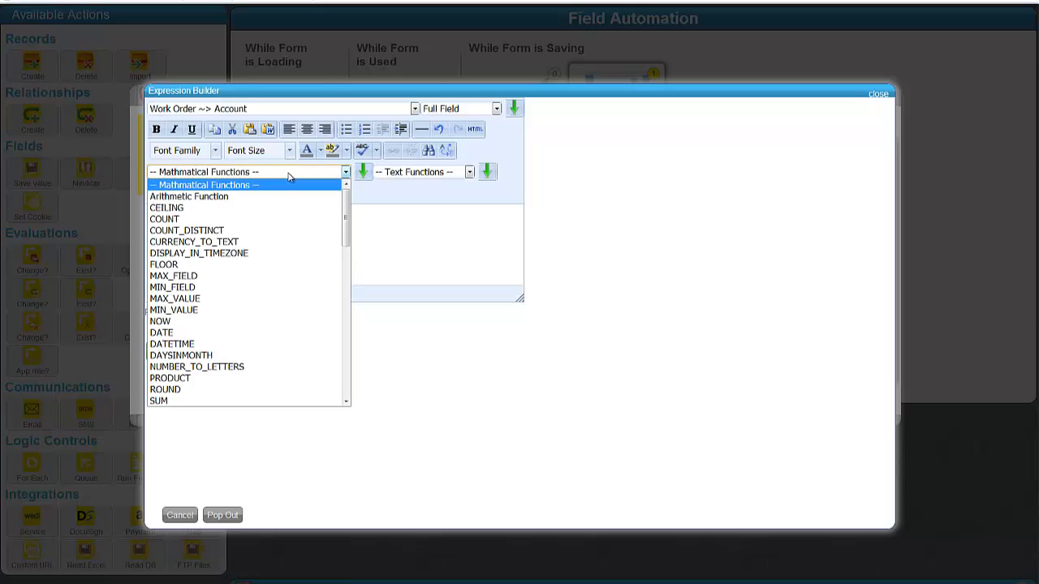
{"action": "left_click", "coordinate": [225, 198]}
{"action": "left_click", "coordinate": [362, 173]}
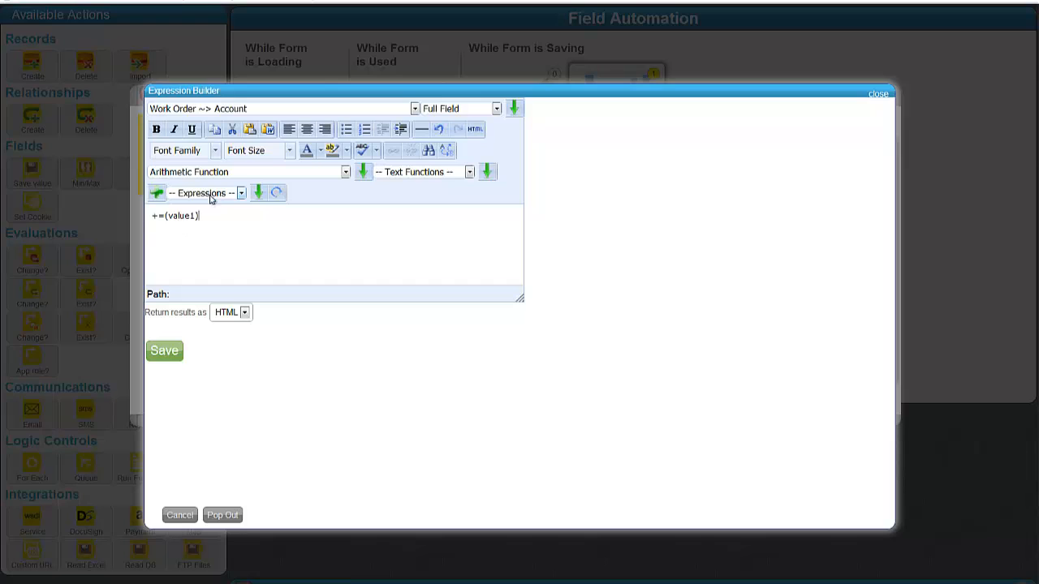
{"action": "double_click", "coordinate": [217, 219]}
{"action": "type", "text": "firsthourpay+successivehourspay"}
{"action": "double_click", "coordinate": [190, 216]}
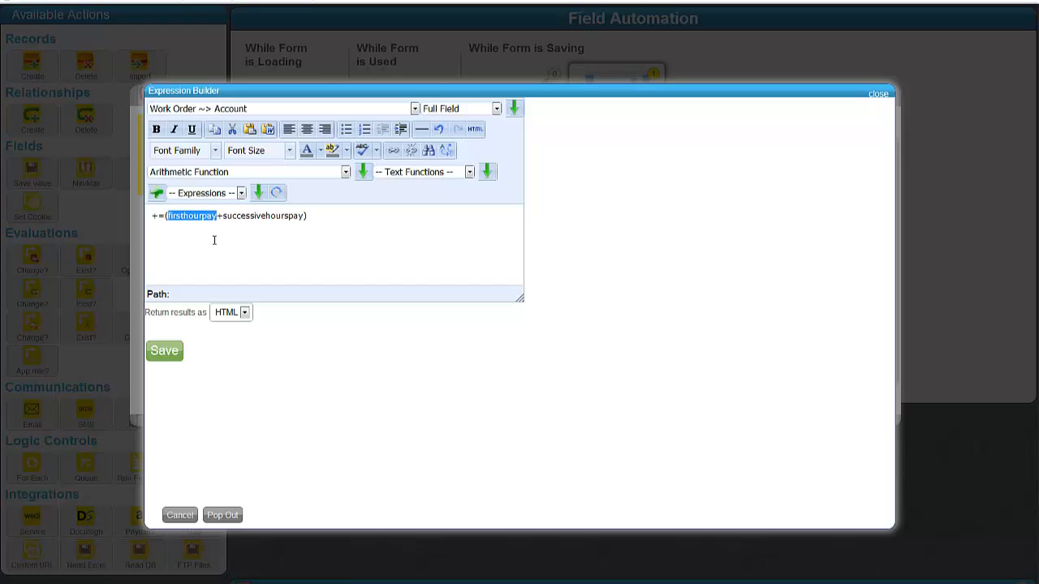
{"action": "left_click", "coordinate": [256, 196]}
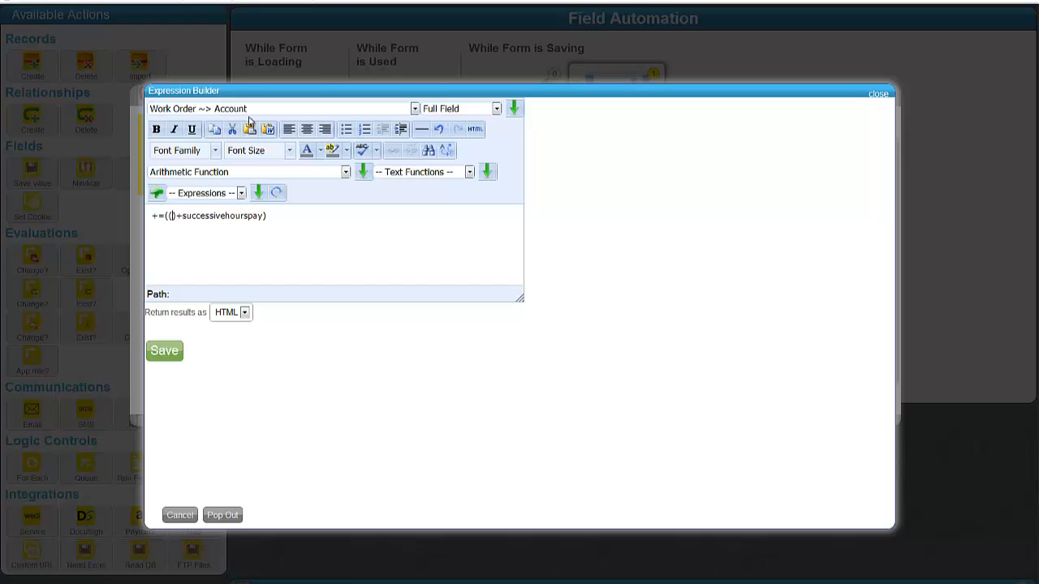
Step: Insert the number-only First Hour Tech Pay Rate field into the empty parentheses
{"action": "left_click", "coordinate": [292, 112]}
{"action": "scroll", "coordinate": [328, 210], "scroll_direction": "down", "scroll_amount": 10}
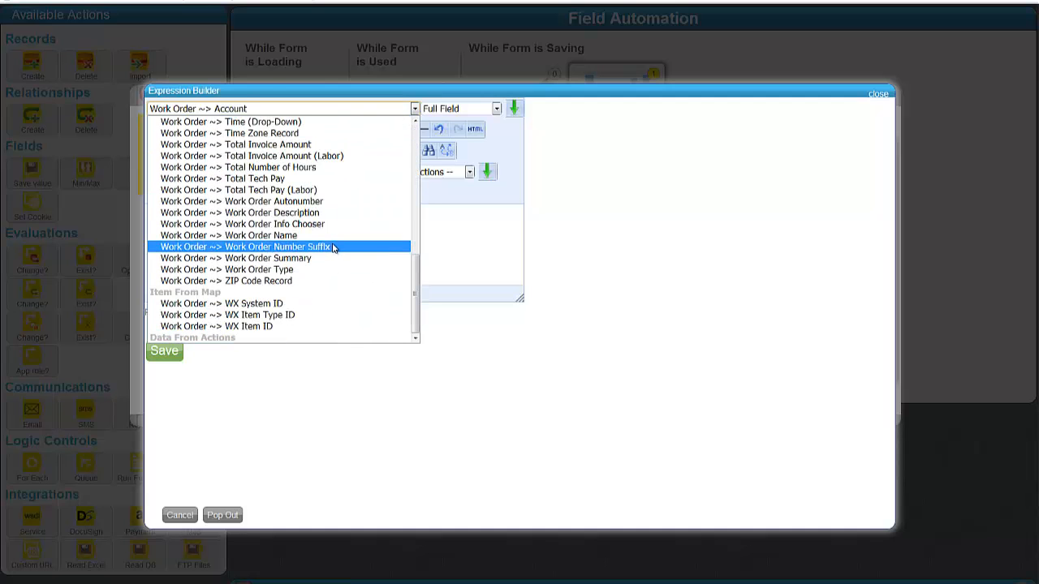
{"action": "scroll", "coordinate": [331, 248], "scroll_direction": "up", "scroll_amount": 2}
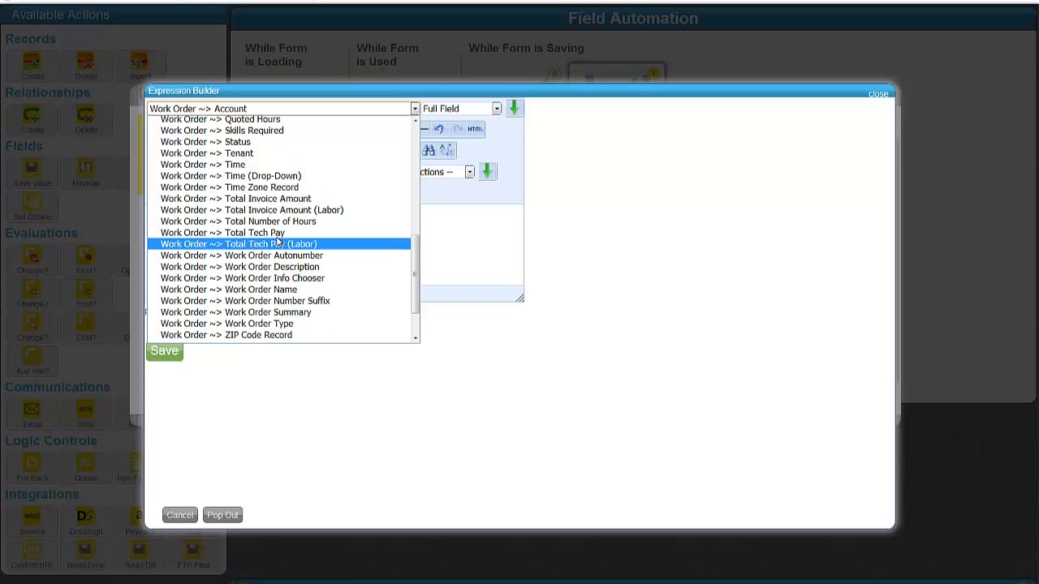
{"action": "scroll", "coordinate": [279, 237], "scroll_direction": "up", "scroll_amount": 7}
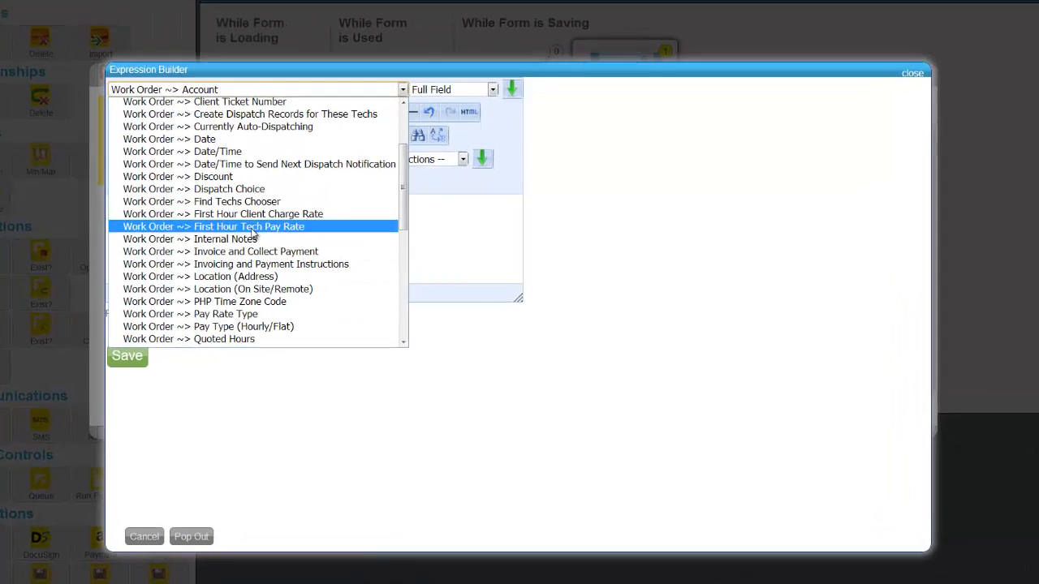
{"action": "left_click", "coordinate": [294, 233]}
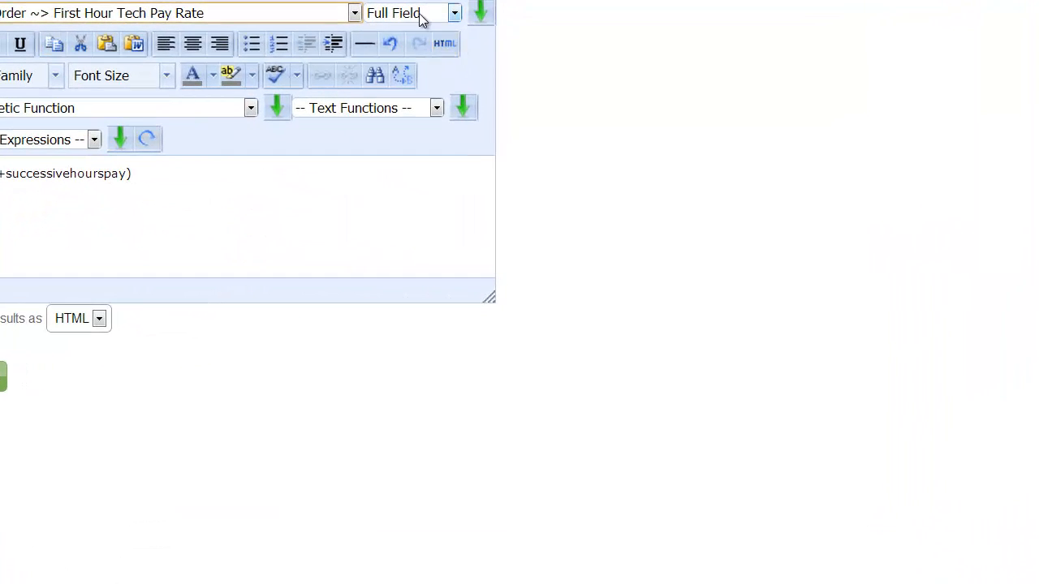
{"action": "left_click", "coordinate": [473, 108]}
{"action": "left_click", "coordinate": [411, 68]}
{"action": "left_click", "coordinate": [478, 17]}
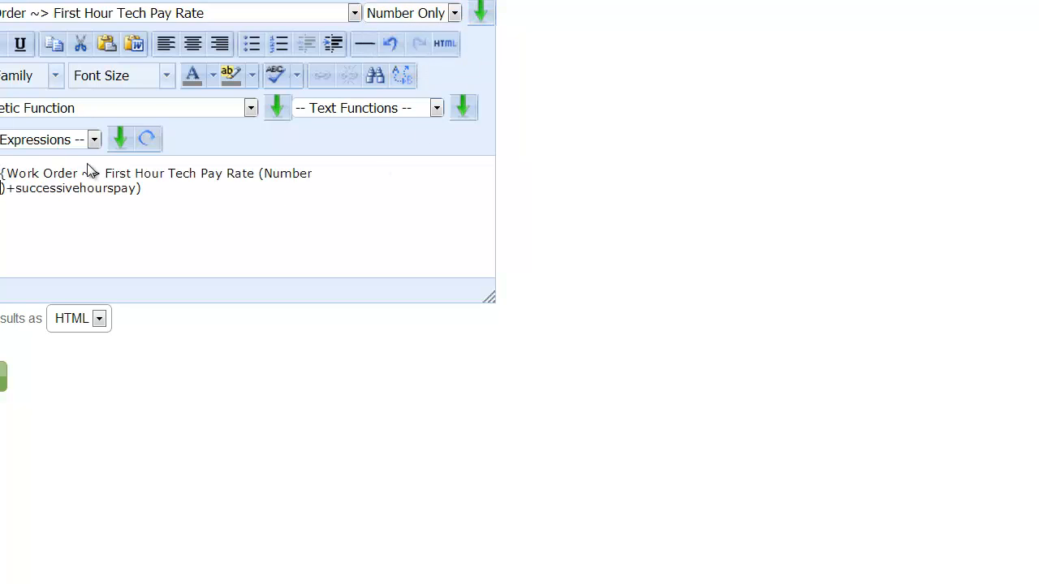
Step: Replace successivehourspay with (numberhoursminusone) * the number-only Additional Hours Tech Pay Rate field
{"action": "double_click", "coordinate": [36, 187]}
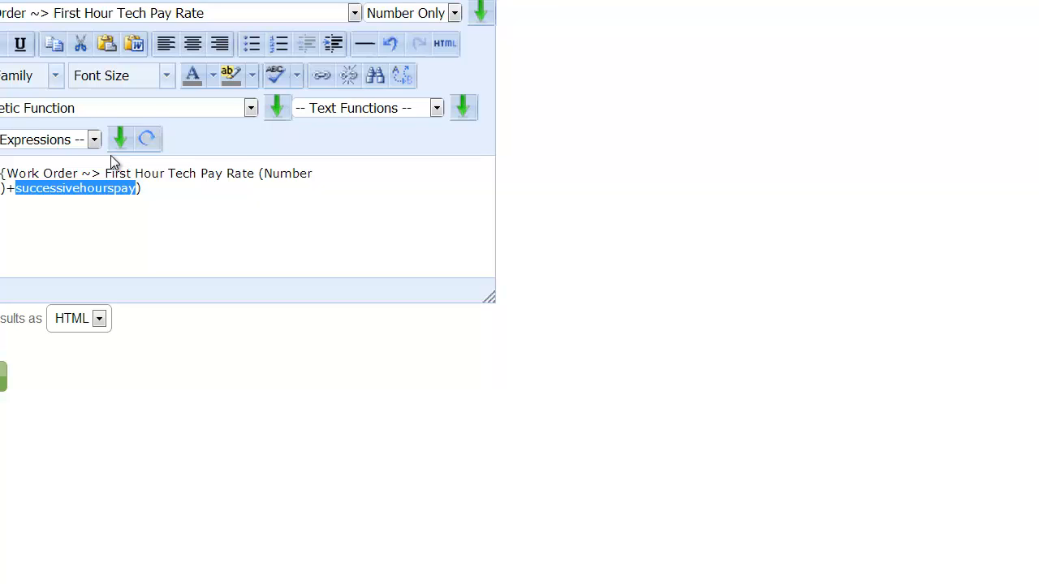
{"action": "type", "text": "("}
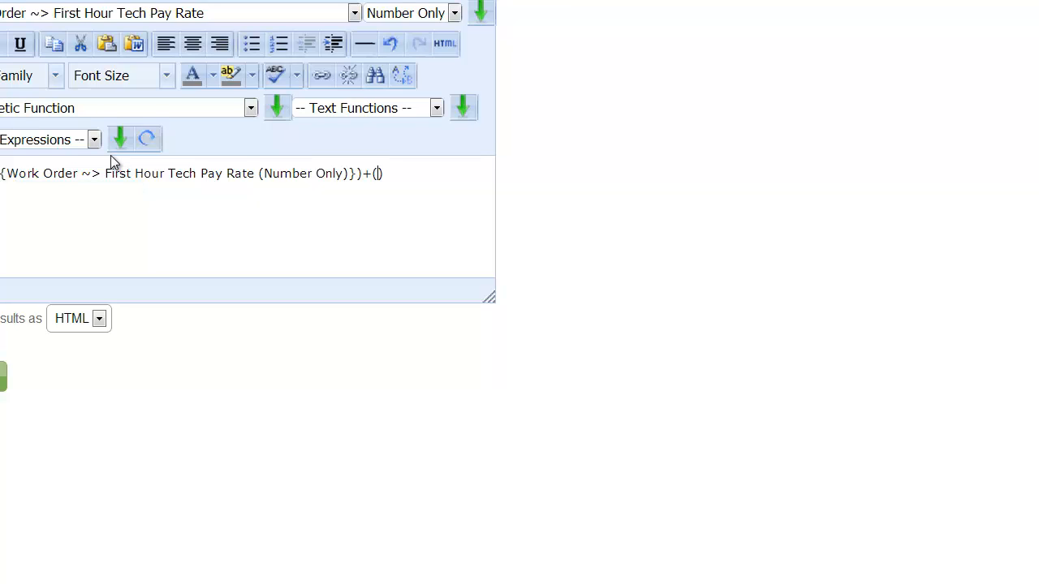
{"action": "type", "text": ")"}
{"action": "type", "text": "numberhour"}
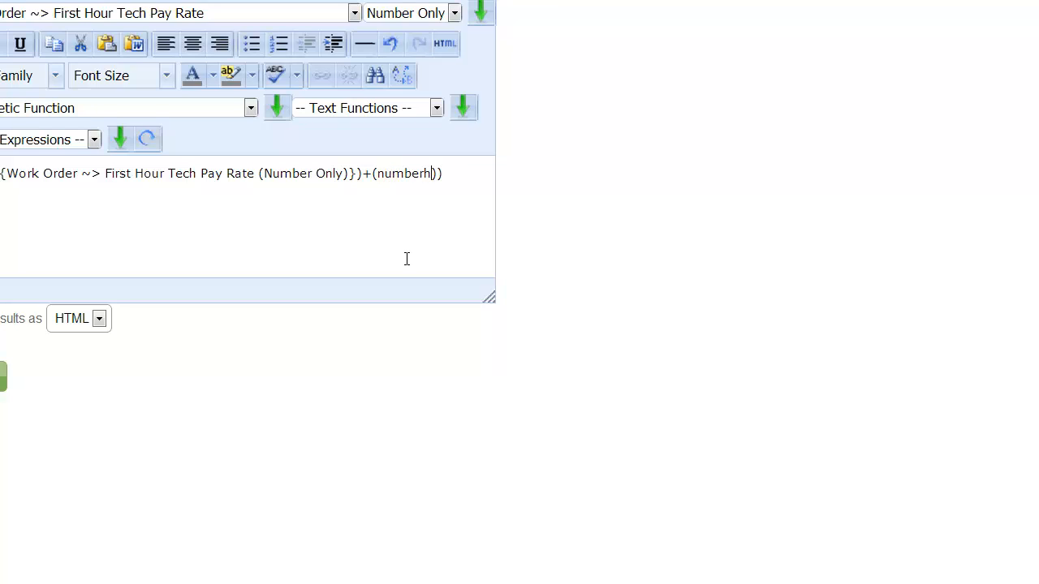
{"action": "type", "text": "sminus"}
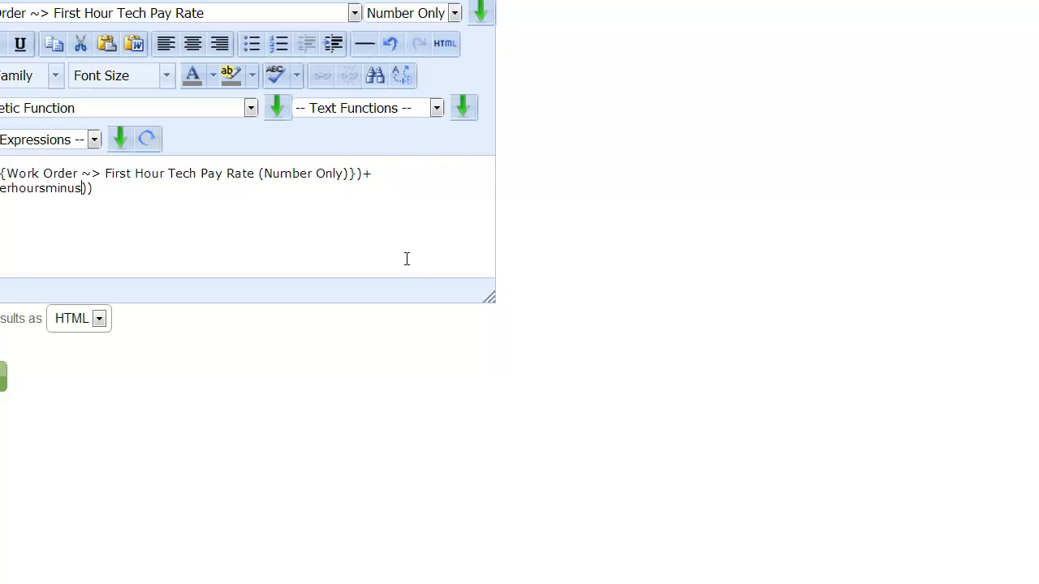
{"action": "type", "text": "one"}
{"action": "type", "text": "*"}
{"action": "type", "text": "success"}
{"action": "key", "text": "BackSpace"}
{"action": "key", "text": "BackSpace"}
{"action": "key", "text": "BackSpace"}
{"action": "key", "text": "BackSpace"}
{"action": "key", "text": "BackSpace"}
{"action": "key", "text": "BackSpace"}
{"action": "key", "text": "BackSpace"}
{"action": "type", "text": "additionalhour"}
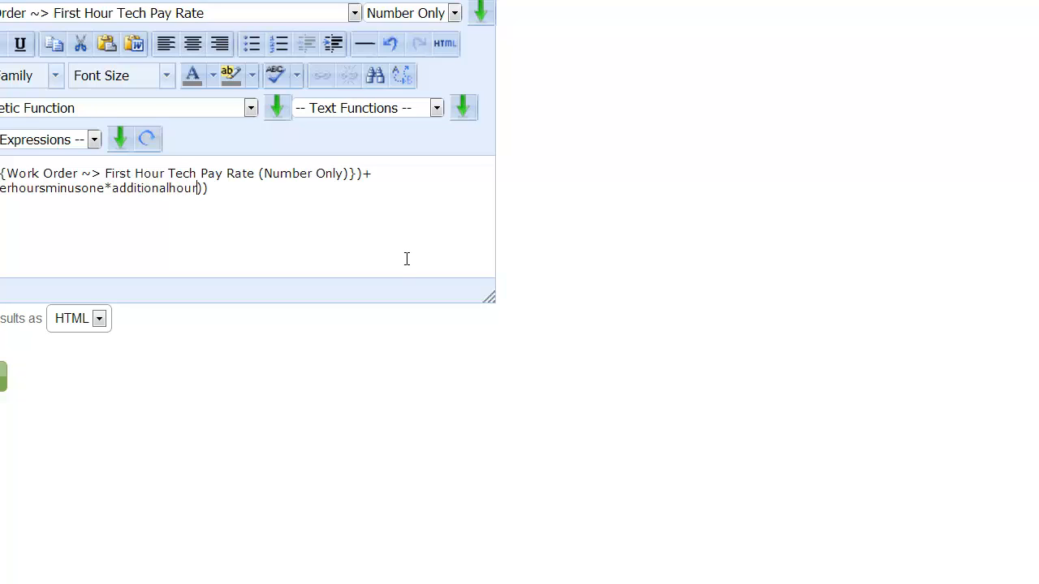
{"action": "type", "text": "payrate"}
{"action": "double_click", "coordinate": [172, 188]}
{"action": "left_click", "coordinate": [188, 12]}
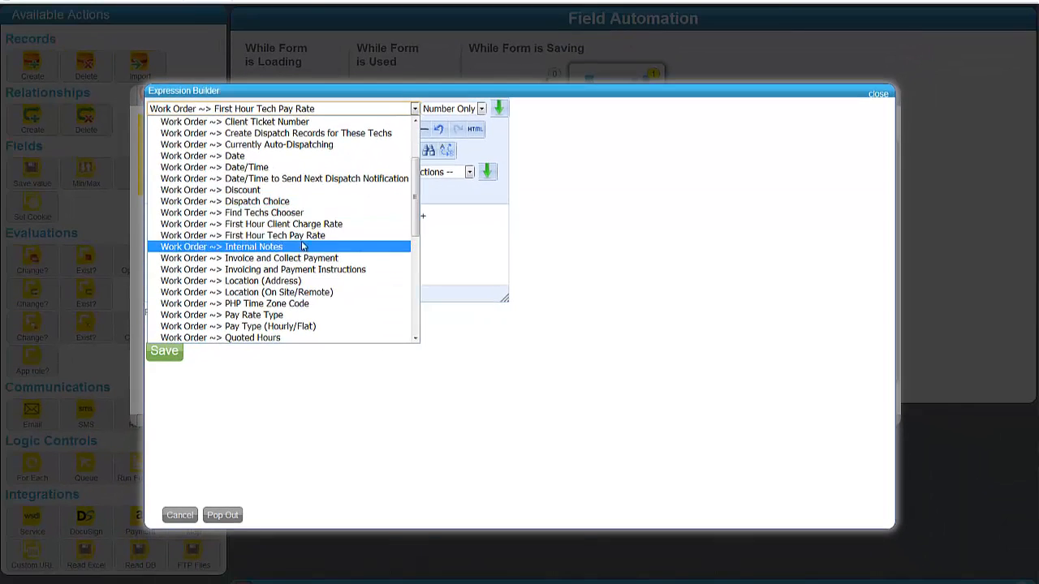
{"action": "scroll", "coordinate": [221, 232], "scroll_direction": "up", "scroll_amount": 3}
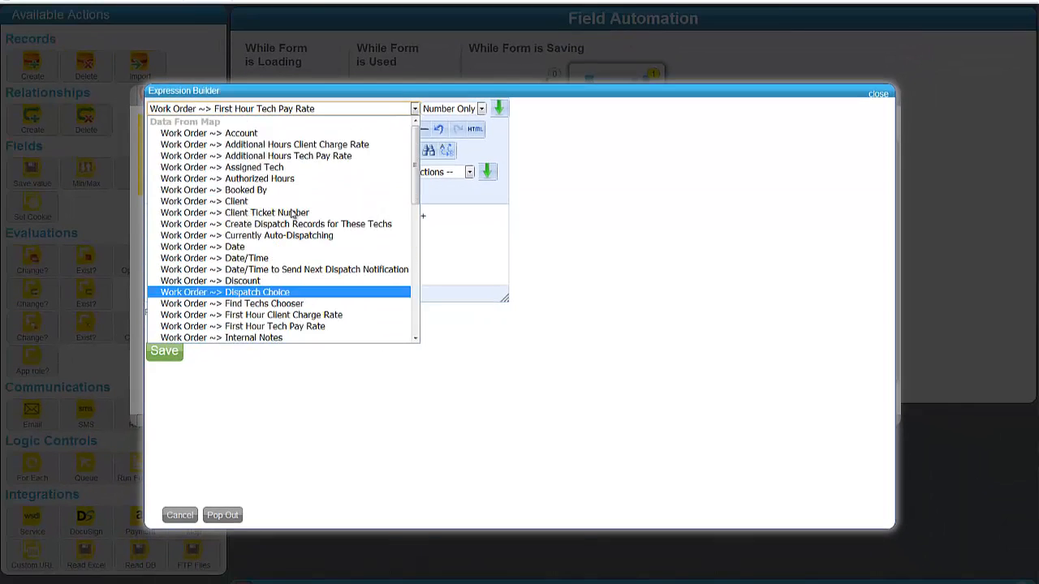
{"action": "left_click", "coordinate": [292, 156]}
{"action": "left_click", "coordinate": [481, 108]}
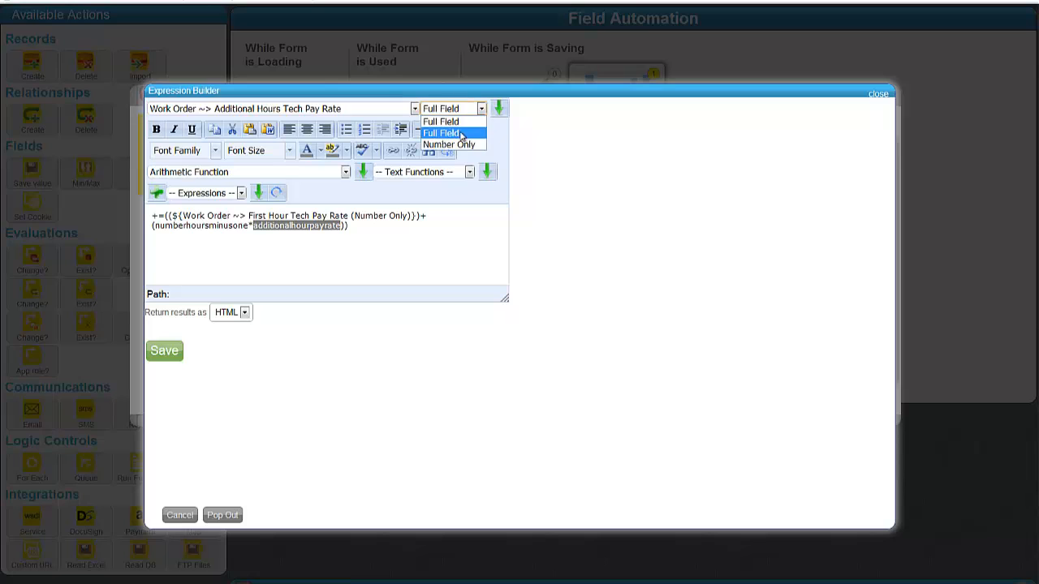
{"action": "left_click", "coordinate": [450, 142]}
{"action": "left_click", "coordinate": [499, 109]}
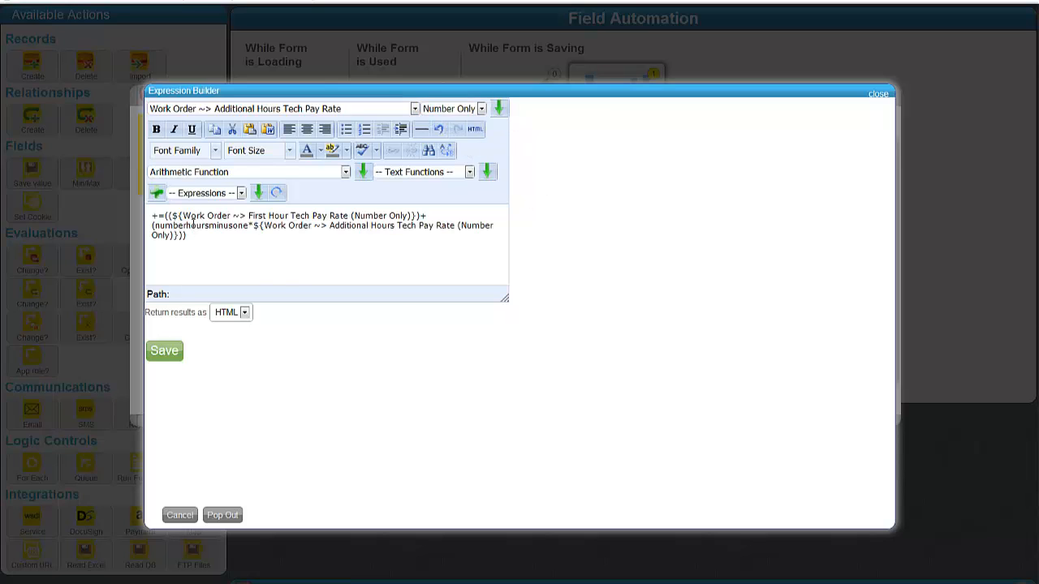
Step: Replace numberhoursminusone with (Total Number of Hours -1) and save the formula
{"action": "double_click", "coordinate": [192, 226]}
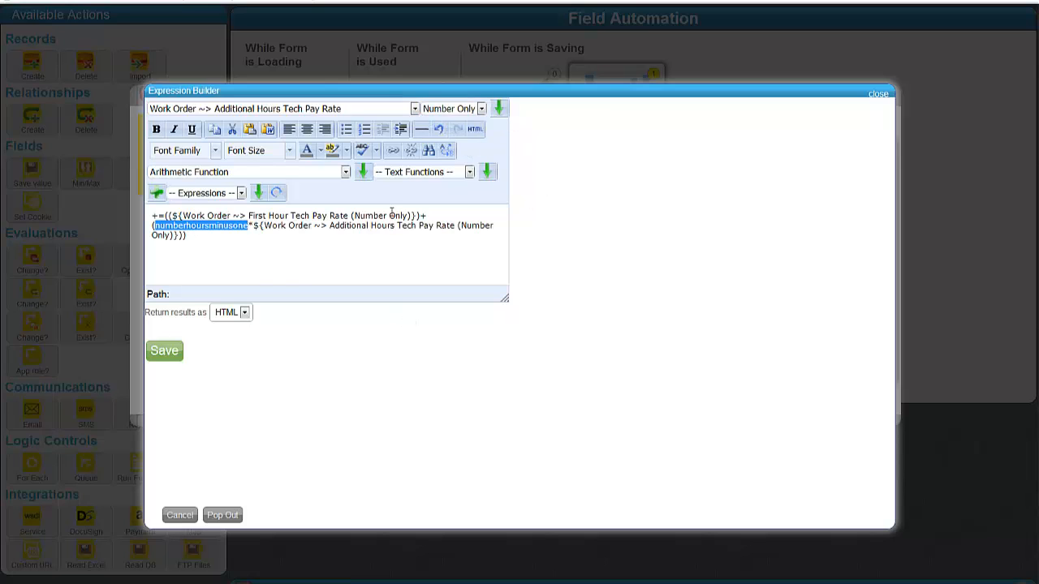
{"action": "type", "text": "()"}
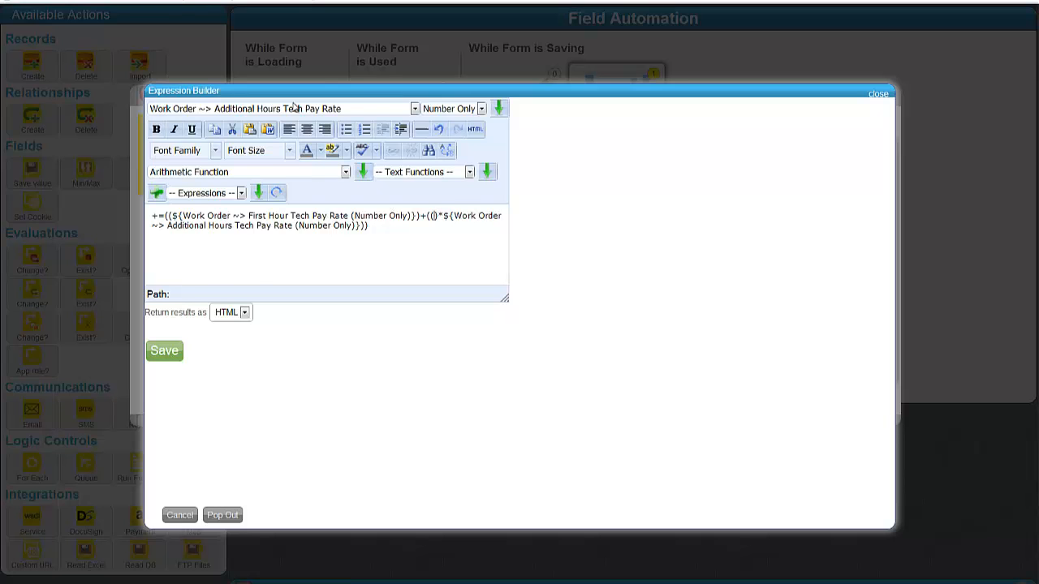
{"action": "left_click", "coordinate": [294, 108]}
{"action": "scroll", "coordinate": [292, 244], "scroll_direction": "down", "scroll_amount": 10}
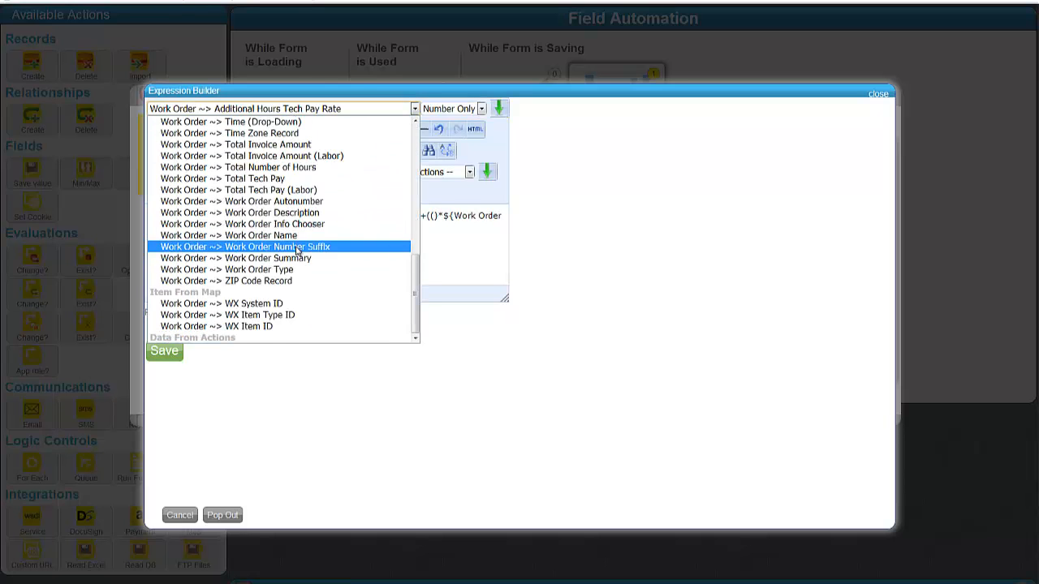
{"action": "scroll", "coordinate": [297, 252], "scroll_direction": "up", "scroll_amount": 2}
{"action": "left_click", "coordinate": [274, 225]}
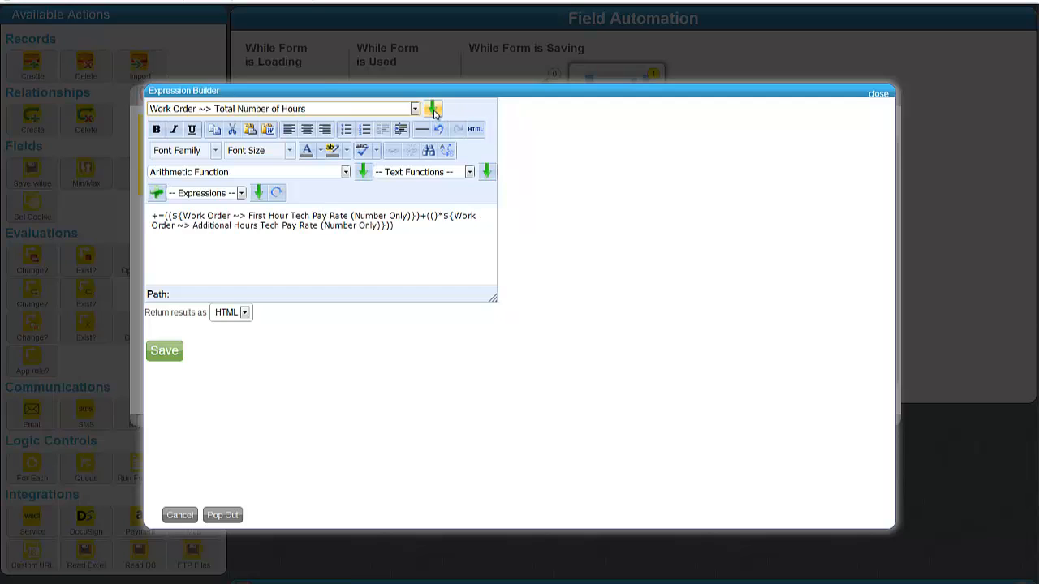
{"action": "left_click", "coordinate": [432, 110]}
{"action": "type", "text": "-1"}
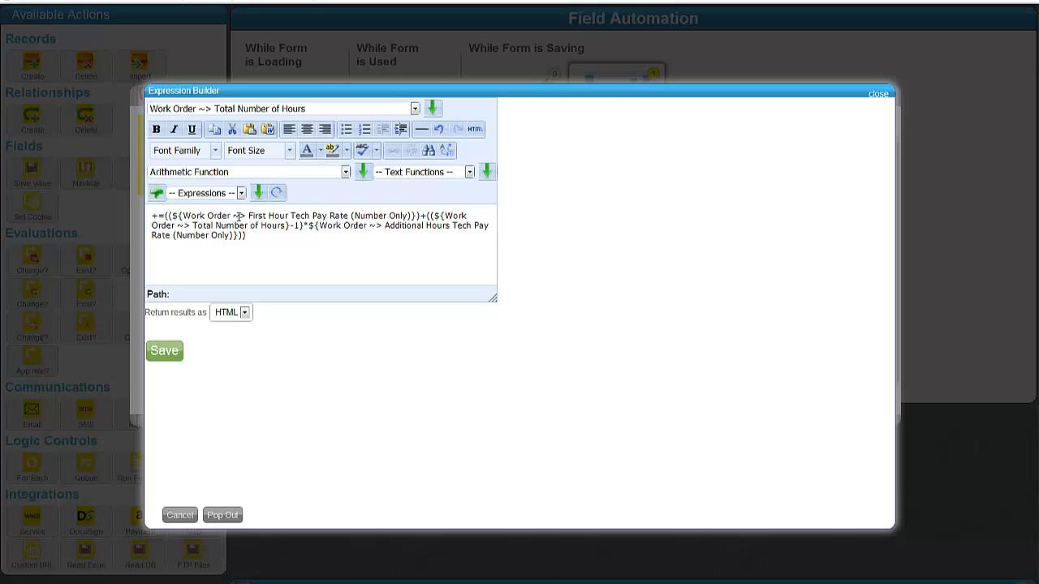
{"action": "left_click", "coordinate": [165, 351]}
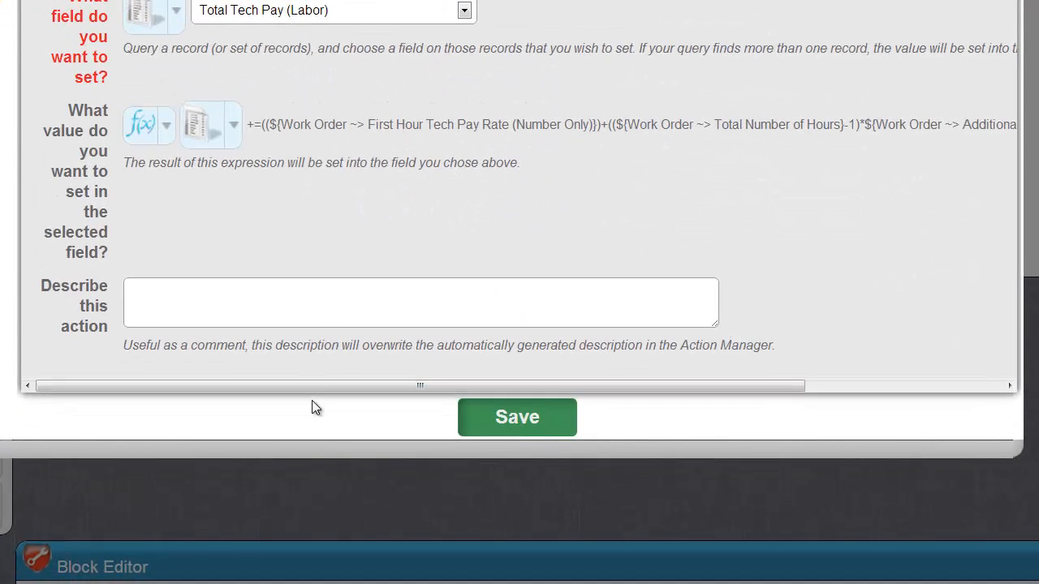
Step: Describe the action as 'total tech pay from labor = first hour pay rate + (number of hours - 1) * additional…' and save it
{"action": "left_click_drag", "start_coordinate": [628, 380], "coordinate": [791, 379]}
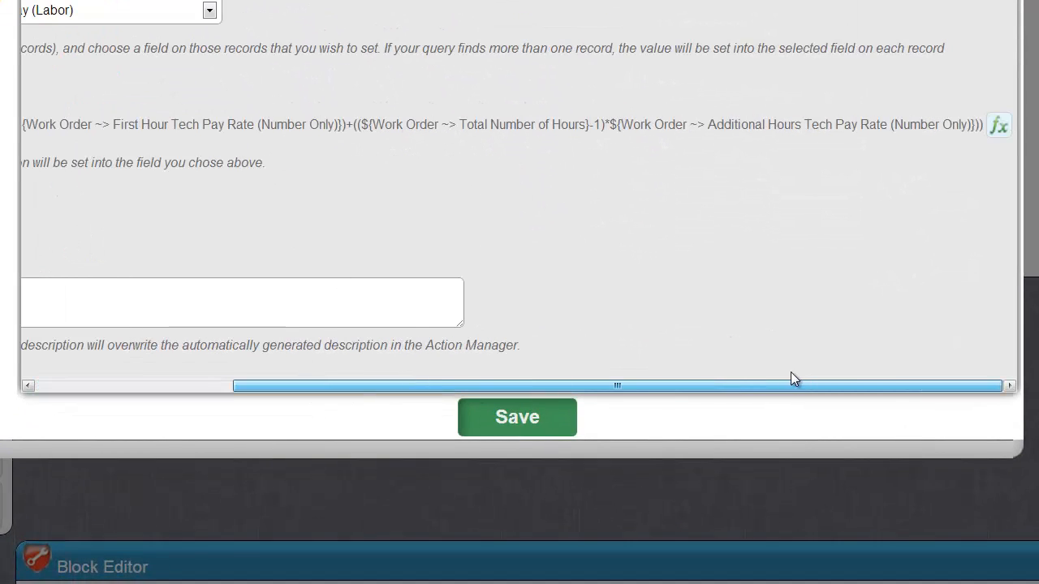
{"action": "left_click", "coordinate": [113, 388]}
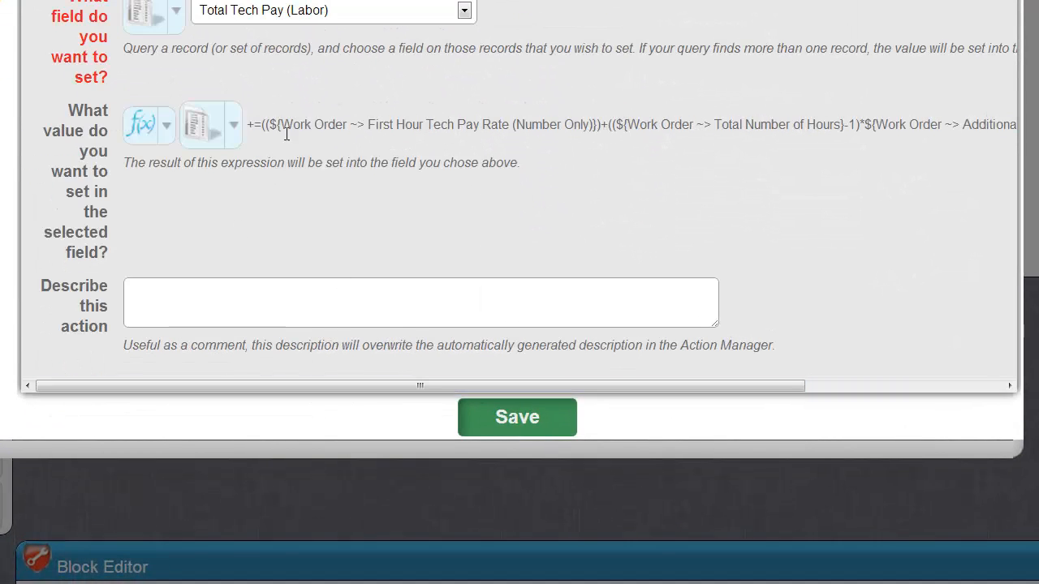
{"action": "left_click", "coordinate": [305, 290]}
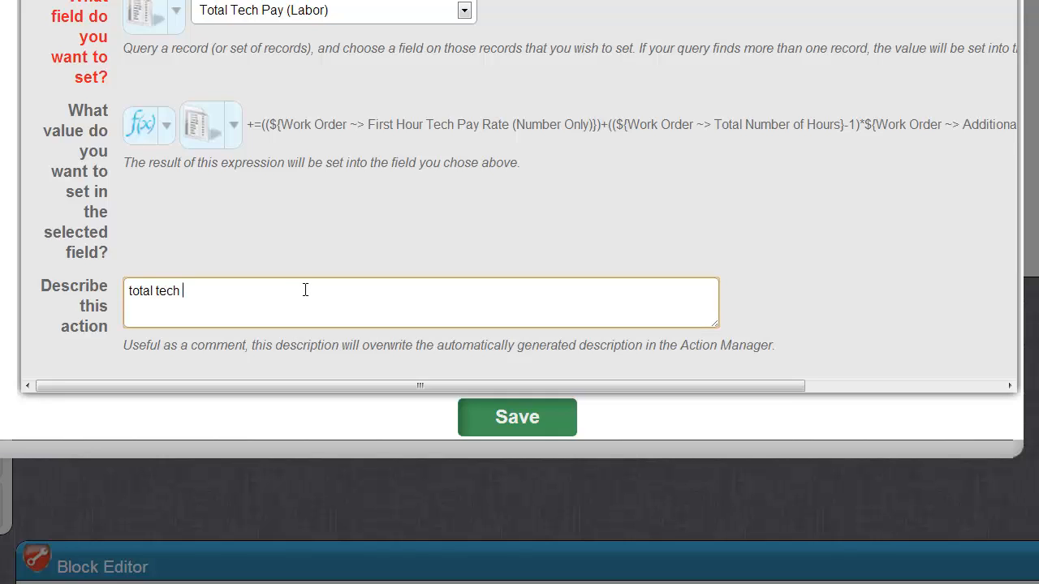
{"action": "type", "text": "total tech pay from labor = first hour pay"}
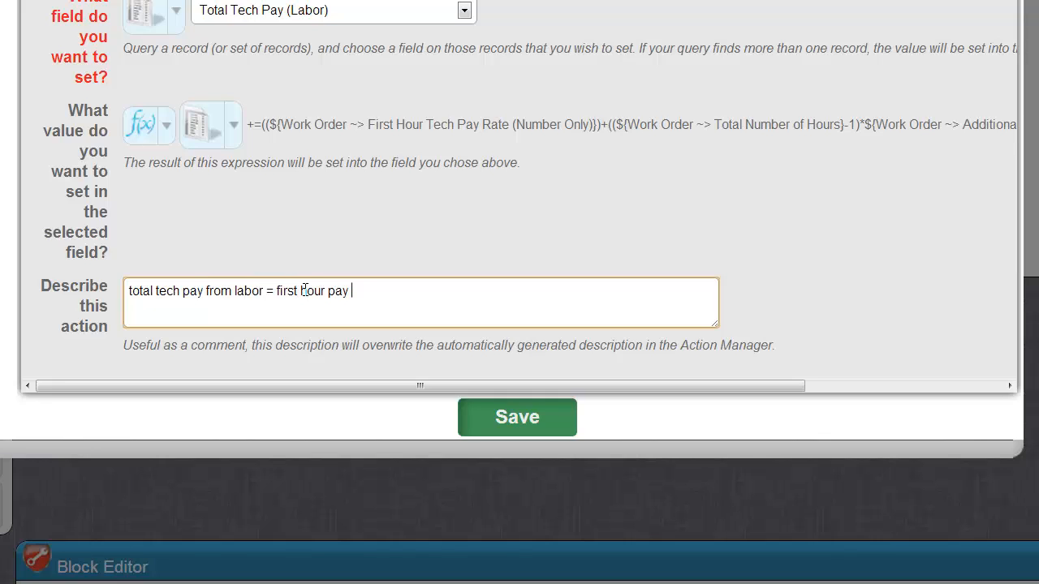
{"action": "type", "text": " rate + (number of hours - "}
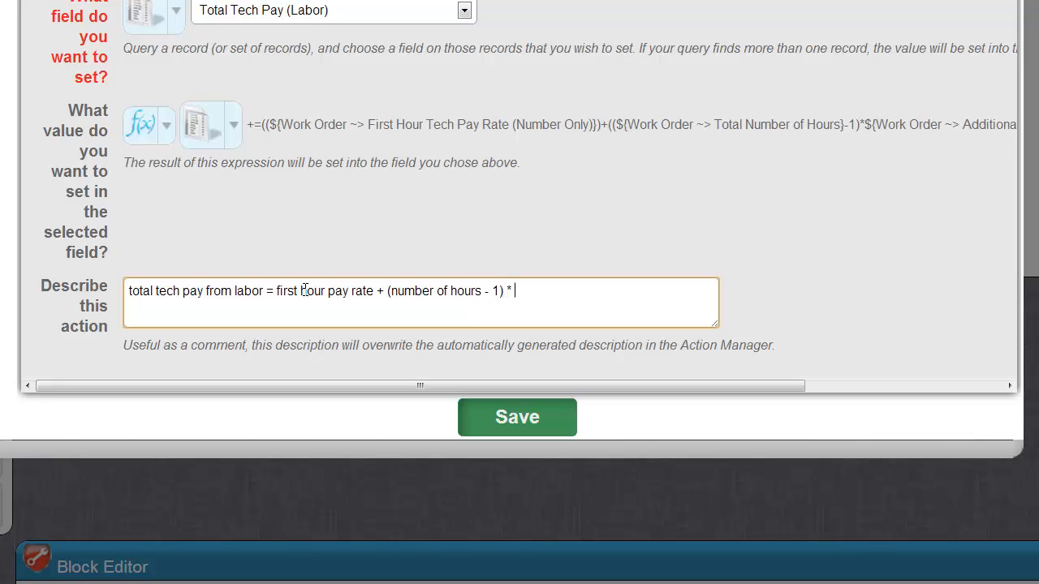
{"action": "type", "text": "1) * additional hours pay rate"}
{"action": "key", "text": "Tab"}
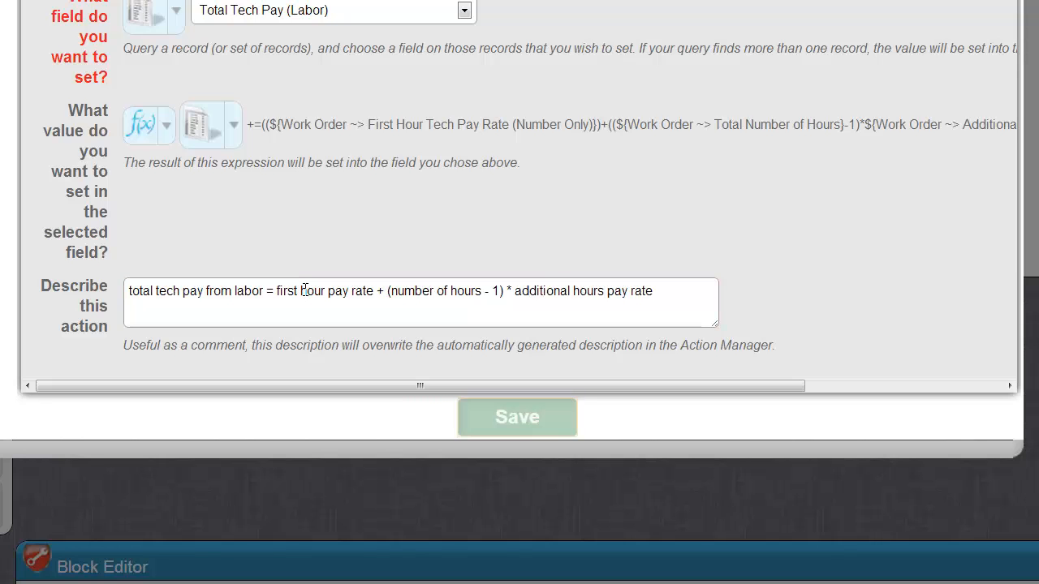
{"action": "key", "text": "Return"}
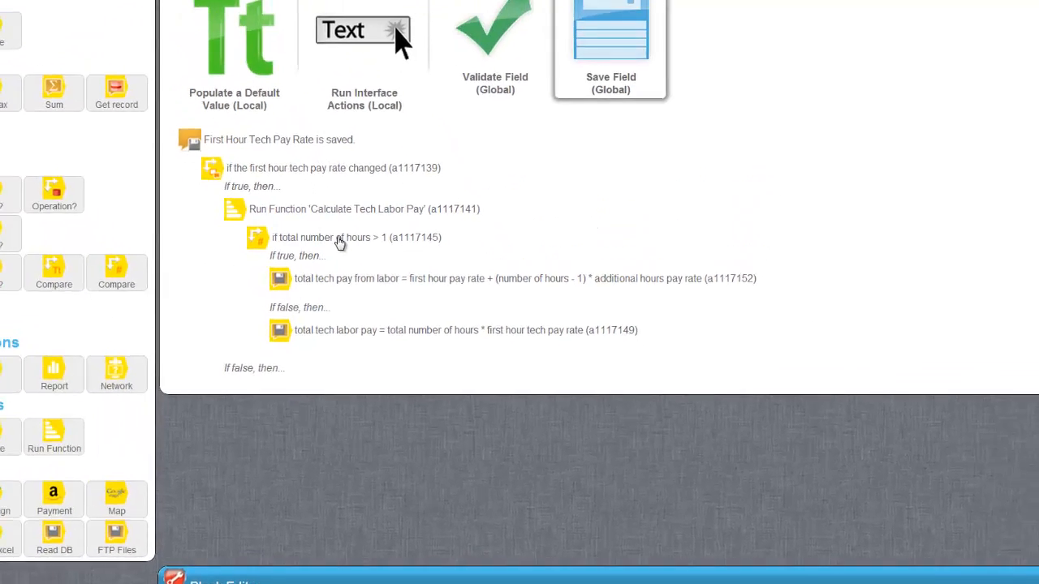
Step: Collapse the 'if total number of hours > 1' branch and the Calculate Tech Labor Pay node
{"action": "left_click", "coordinate": [340, 242]}
{"action": "left_click", "coordinate": [344, 212]}
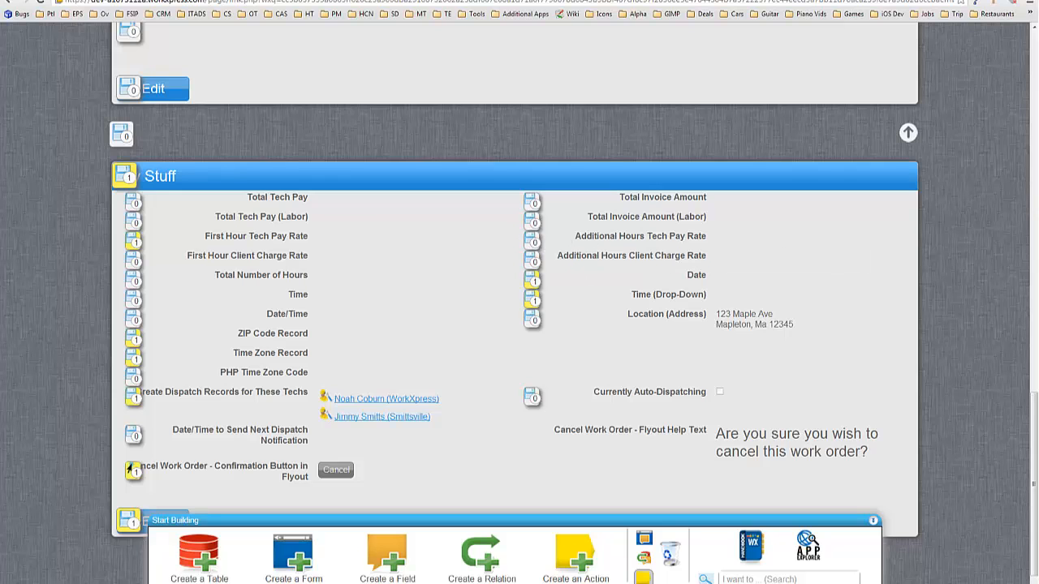
Step: On Additional Hours Tech Pay Rate's save, add an Any change check described 'if additional hours tech pay rate changed'
{"action": "left_click", "coordinate": [130, 469]}
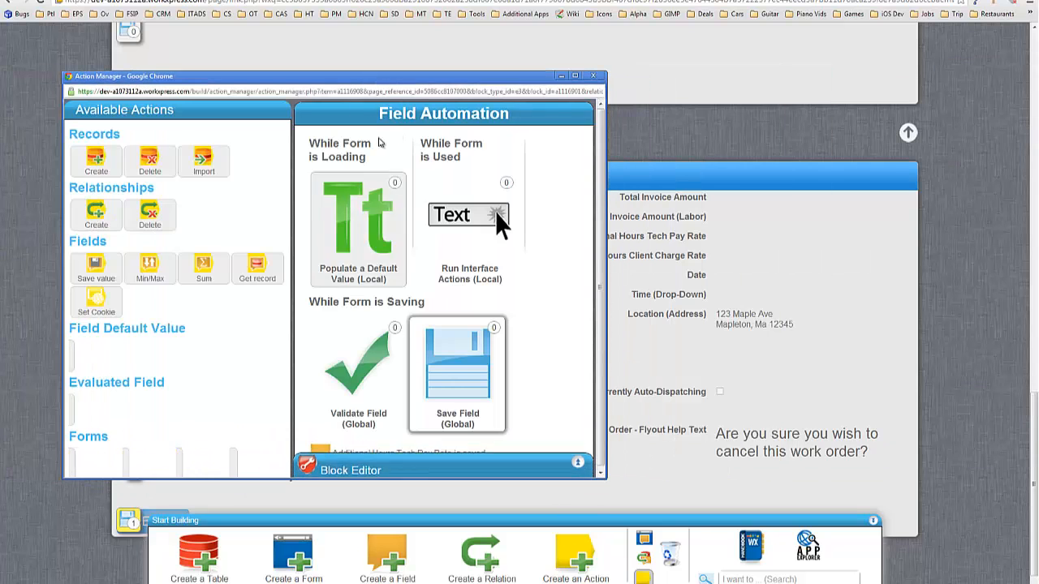
{"action": "double_click", "coordinate": [362, 82]}
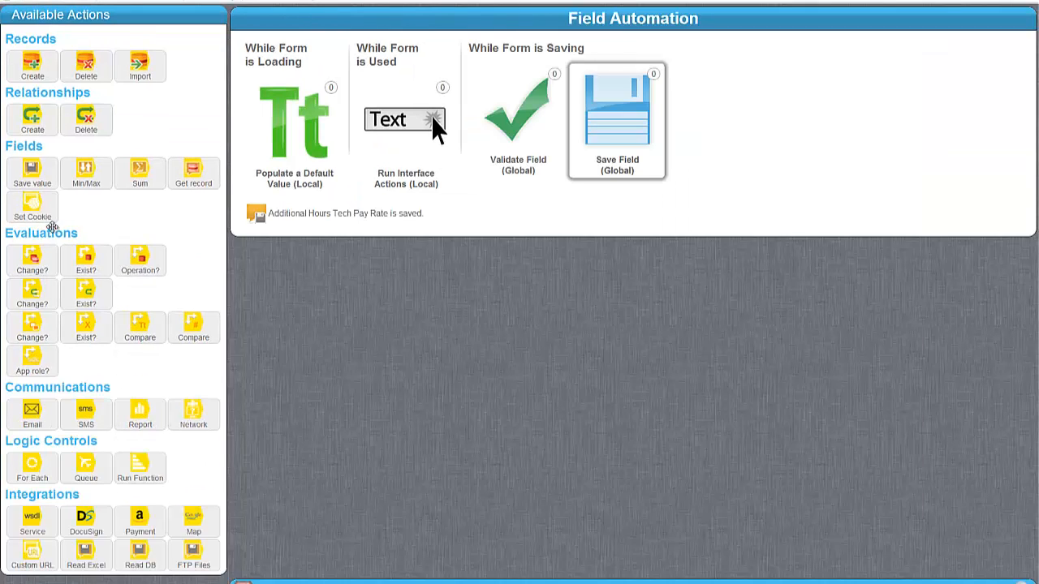
{"action": "left_click_drag", "start_coordinate": [47, 332], "coordinate": [372, 238]}
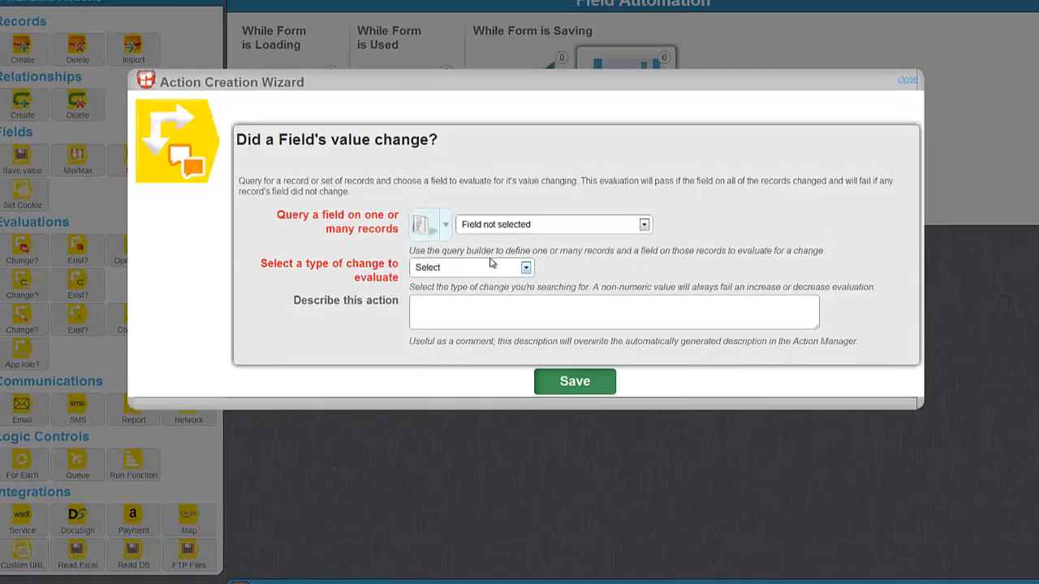
{"action": "left_click", "coordinate": [488, 238]}
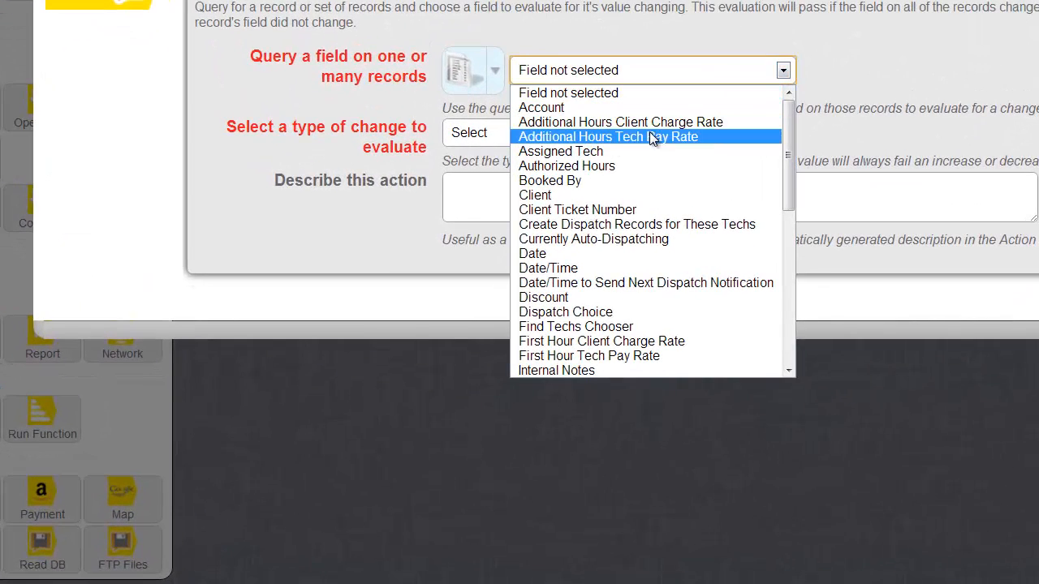
{"action": "left_click", "coordinate": [574, 213]}
{"action": "left_click", "coordinate": [479, 134]}
{"action": "left_click", "coordinate": [488, 168]}
{"action": "left_click", "coordinate": [533, 205]}
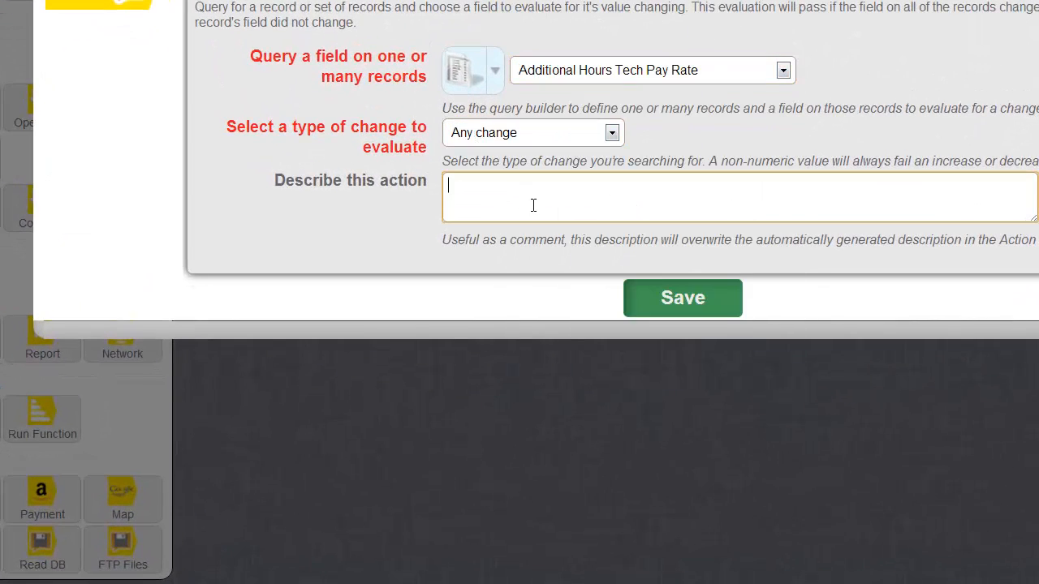
{"action": "type", "text": "if additional hours tech pay rate changedq"}
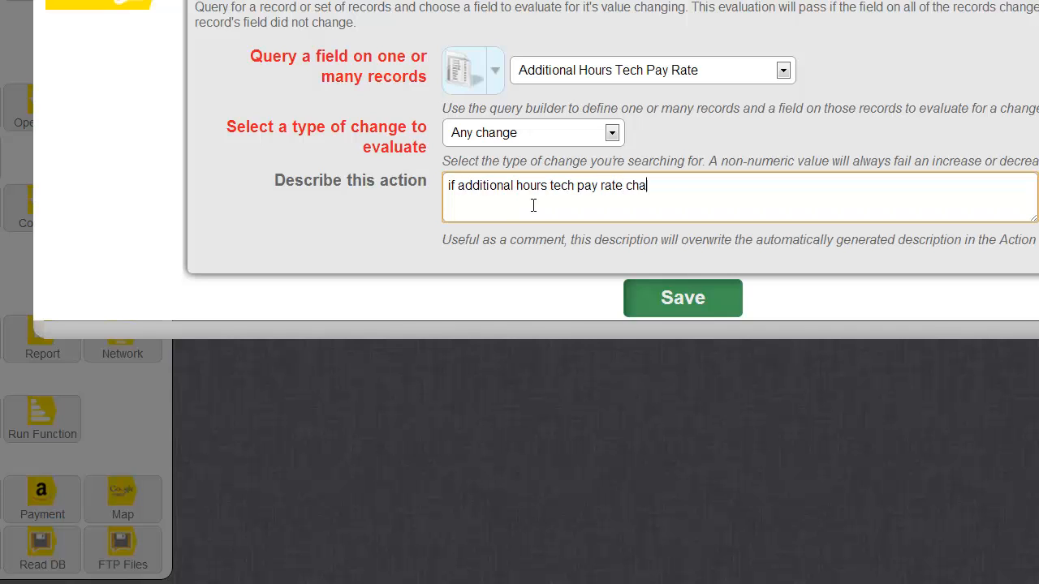
{"action": "key", "text": "Tab"}
{"action": "key", "text": "Return"}
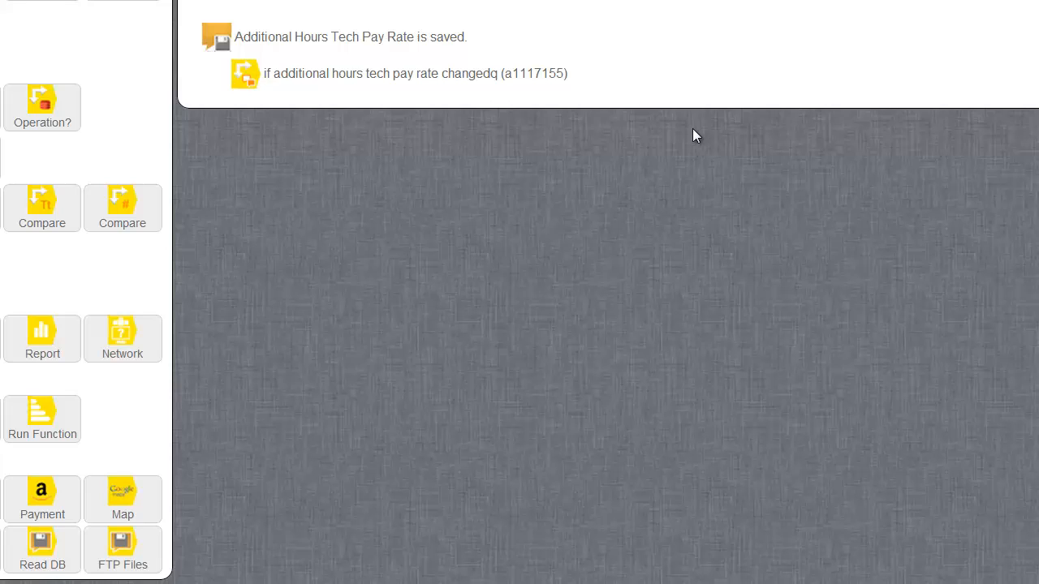
Step: Have that check run the Calculate Tech Labor Pay function
{"action": "left_click", "coordinate": [350, 74]}
{"action": "left_click_drag", "start_coordinate": [42, 416], "coordinate": [382, 111]}
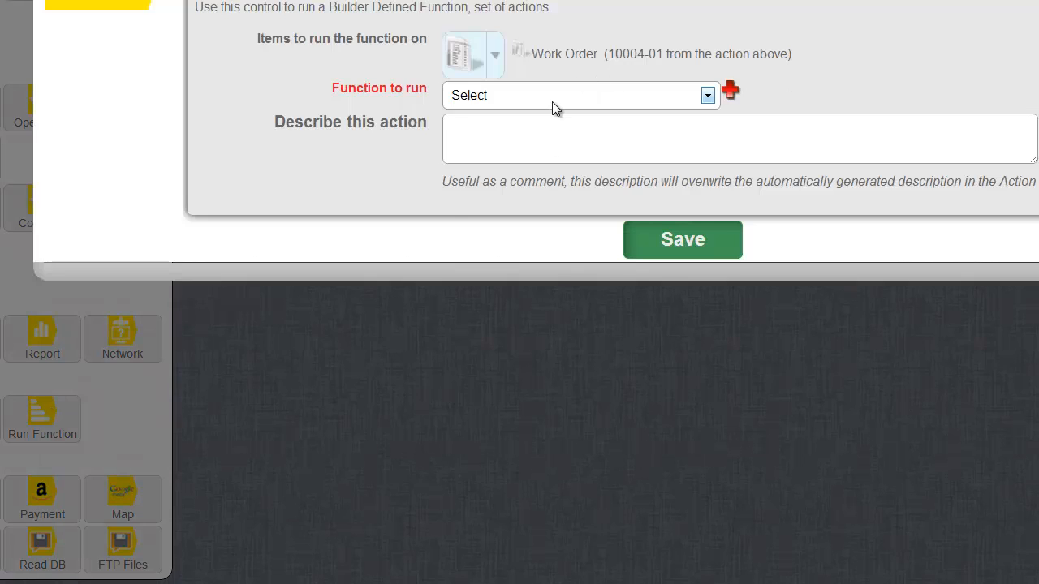
{"action": "left_click", "coordinate": [552, 99]}
{"action": "left_click", "coordinate": [577, 234]}
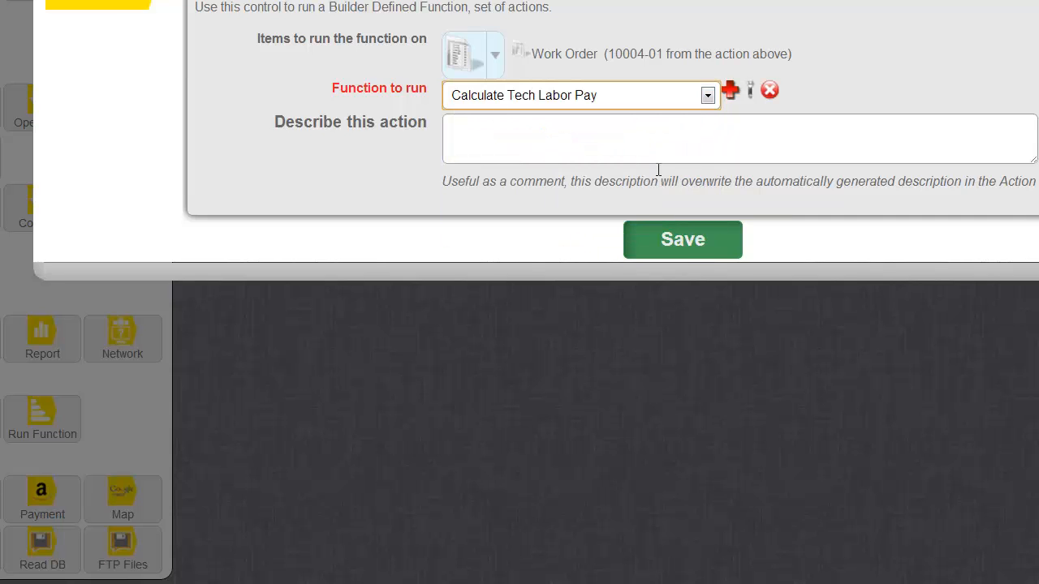
{"action": "left_click", "coordinate": [682, 250]}
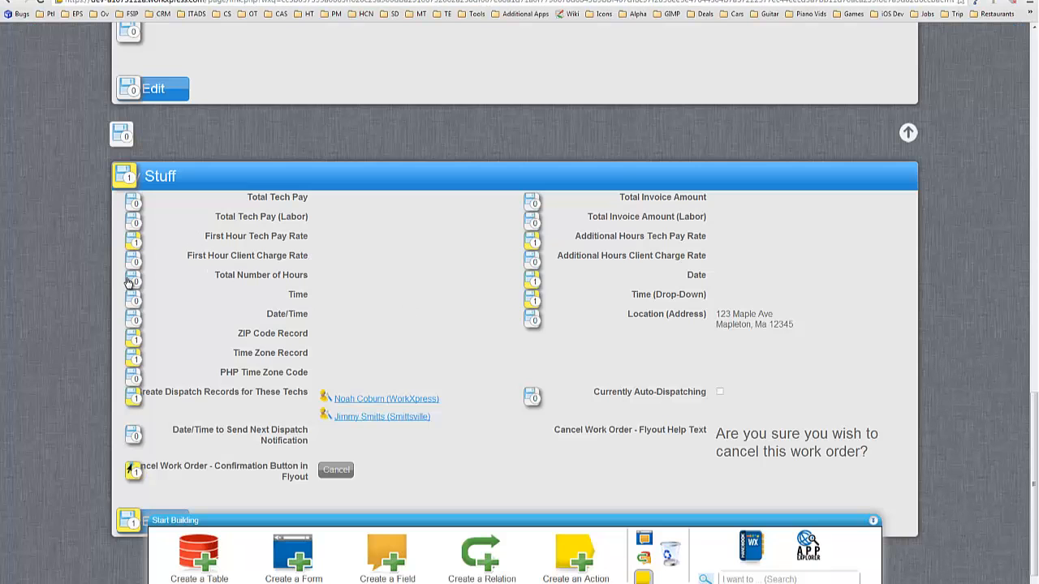
Step: On Total Number of Hours' save, add an Any change check described 'if total number of hours changed'
{"action": "left_click", "coordinate": [131, 470]}
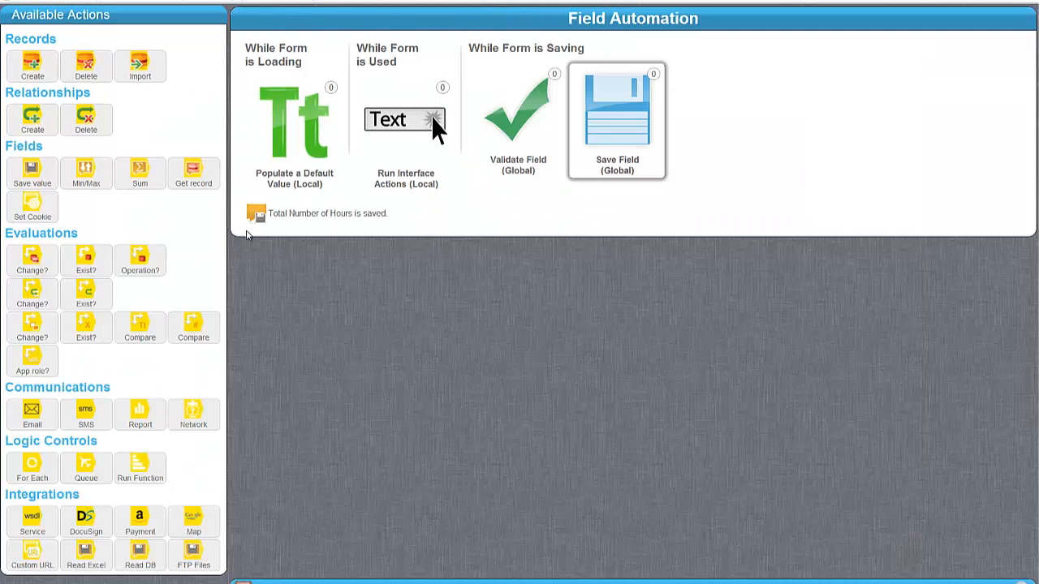
{"action": "left_click_drag", "start_coordinate": [38, 328], "coordinate": [358, 225]}
{"action": "left_click_drag", "start_coordinate": [36, 332], "coordinate": [337, 227]}
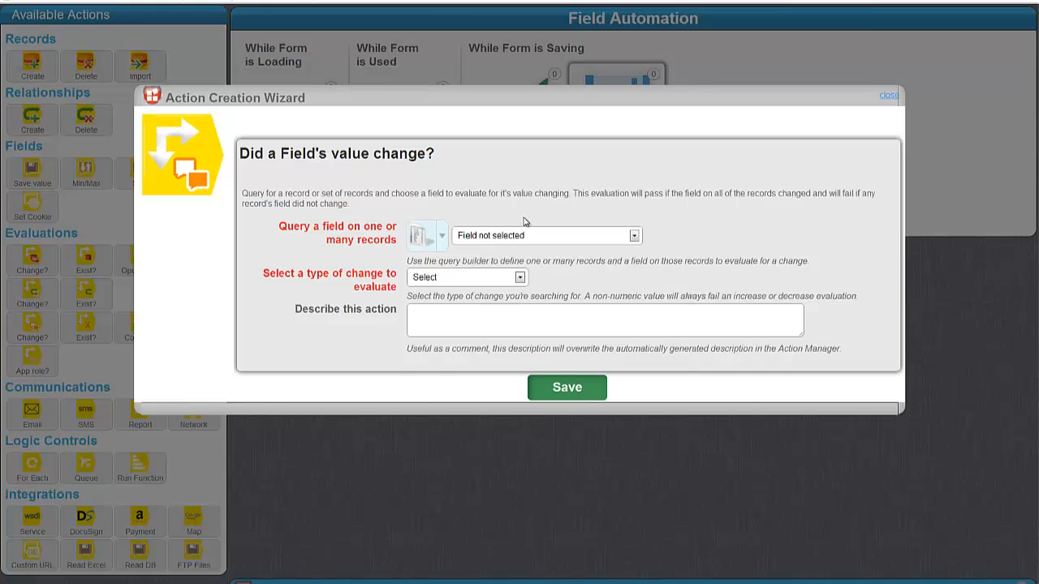
{"action": "left_click", "coordinate": [524, 236]}
{"action": "scroll", "coordinate": [520, 341], "scroll_direction": "down", "scroll_amount": 10}
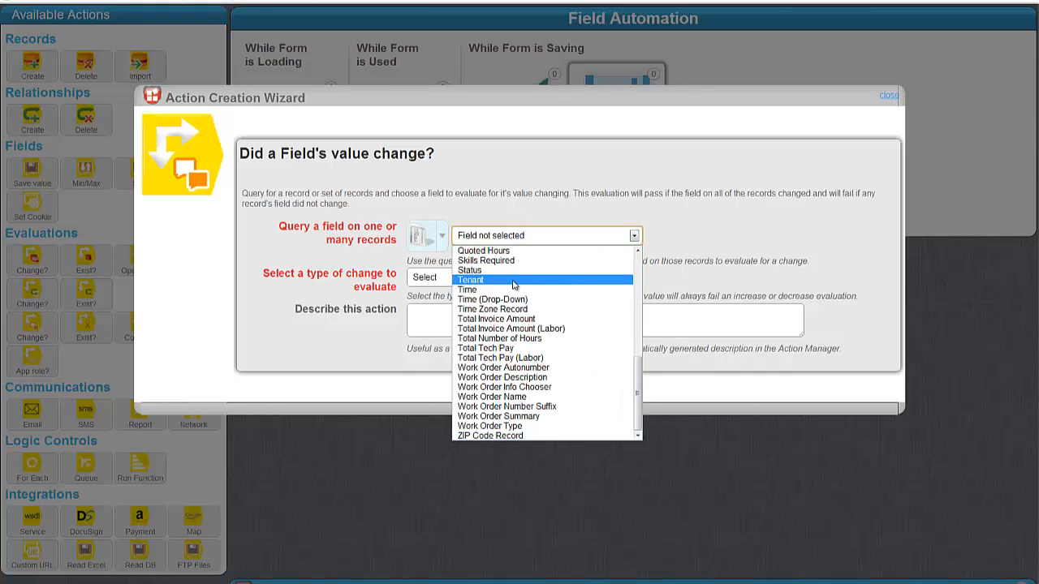
{"action": "left_click", "coordinate": [499, 338]}
{"action": "left_click", "coordinate": [444, 277]}
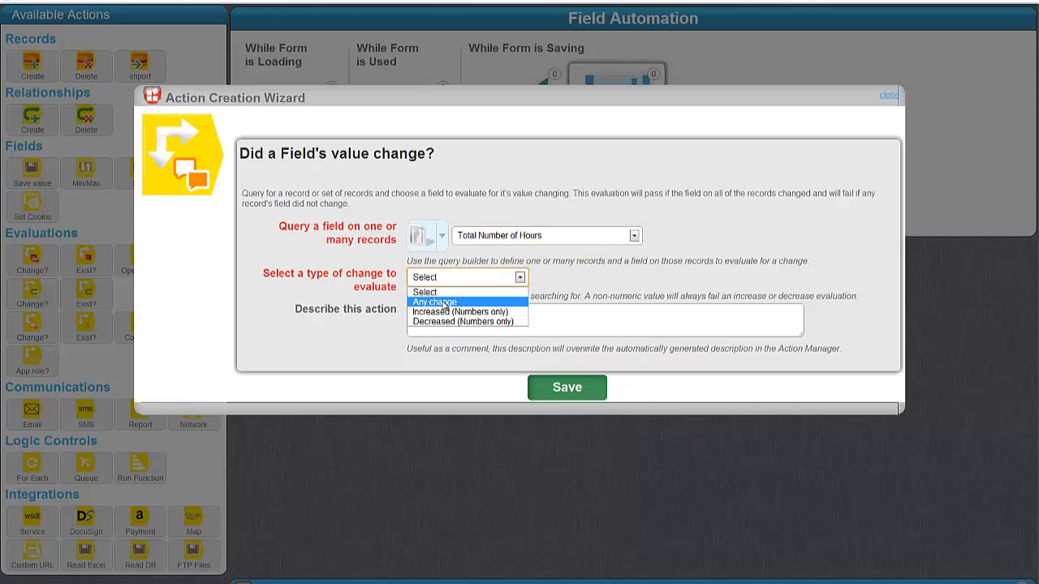
{"action": "left_click", "coordinate": [442, 289]}
{"action": "left_click", "coordinate": [475, 319]}
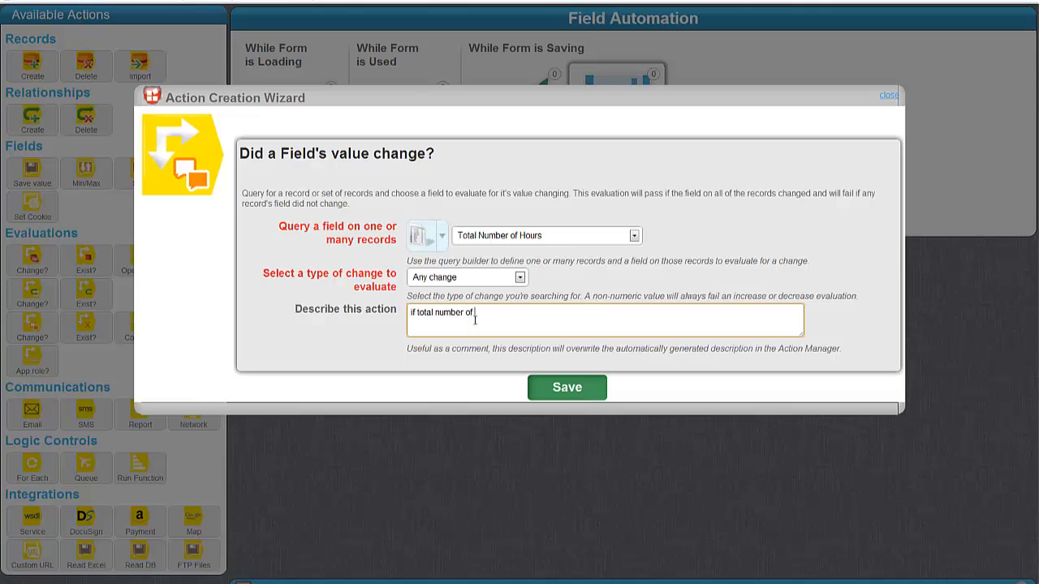
{"action": "type", "text": "if total number of hours changed"}
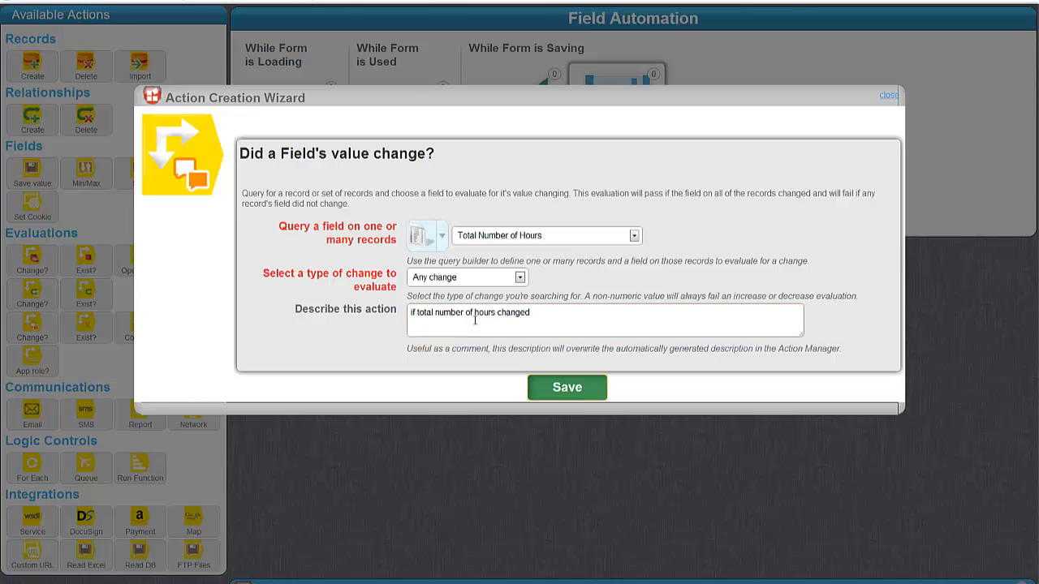
{"action": "left_click", "coordinate": [566, 387]}
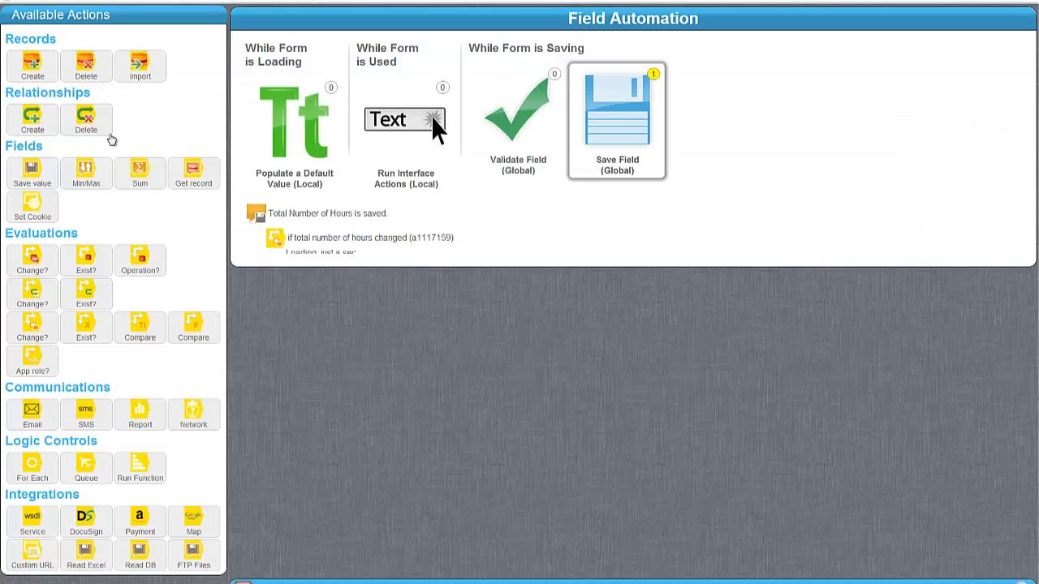
Step: Have that check run the Calculate Tech Labor Pay function
{"action": "left_click_drag", "start_coordinate": [135, 456], "coordinate": [357, 265]}
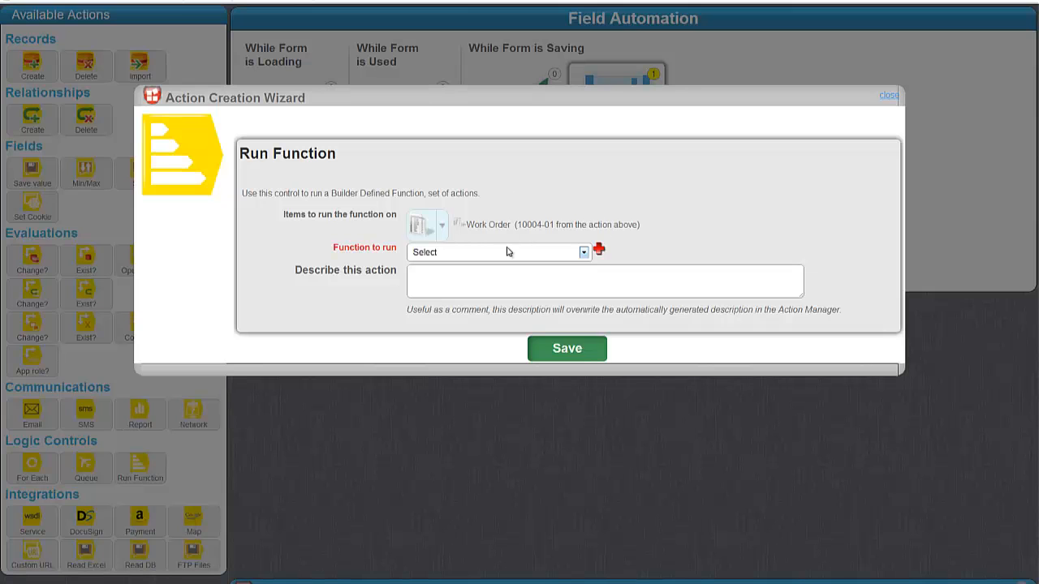
{"action": "left_click", "coordinate": [508, 250]}
{"action": "left_click", "coordinate": [487, 349]}
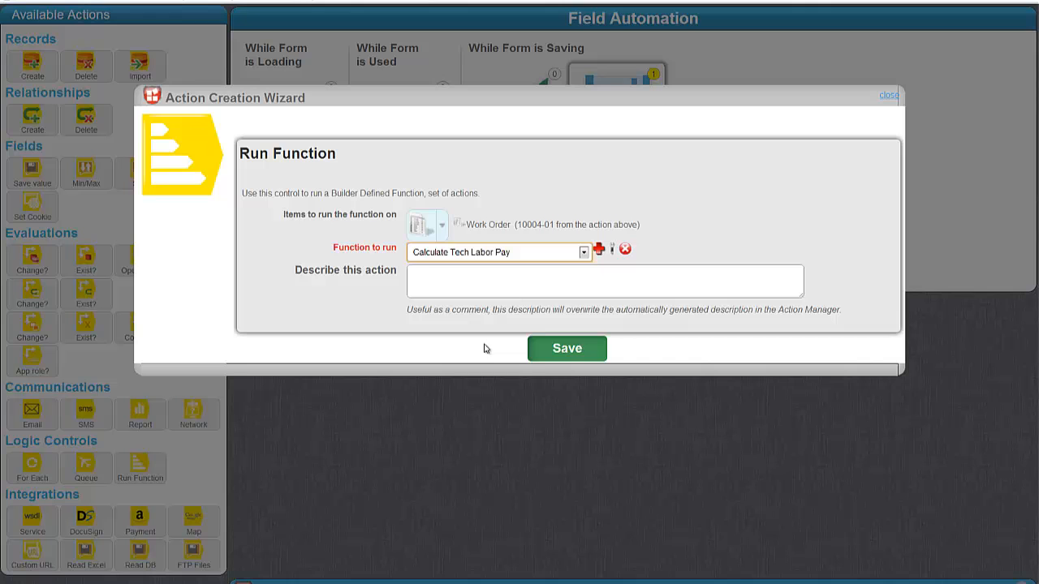
{"action": "left_click", "coordinate": [545, 357]}
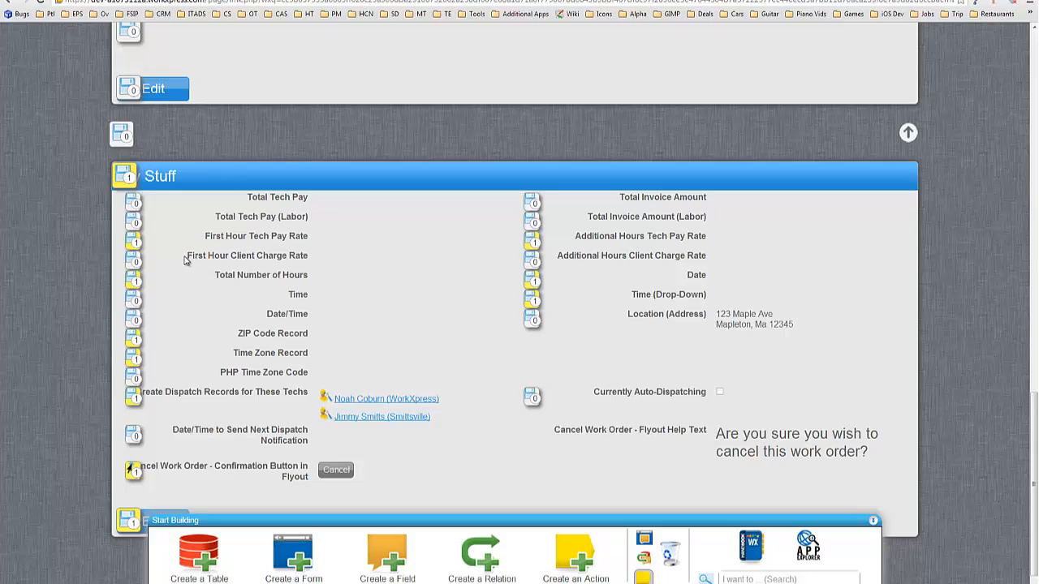
Step: Open First Hour Client Charge Rate's automation window at full screen
{"action": "left_click_drag", "start_coordinate": [558, 257], "coordinate": [676, 253]}
{"action": "left_click", "coordinate": [701, 254]}
{"action": "left_click", "coordinate": [133, 260]}
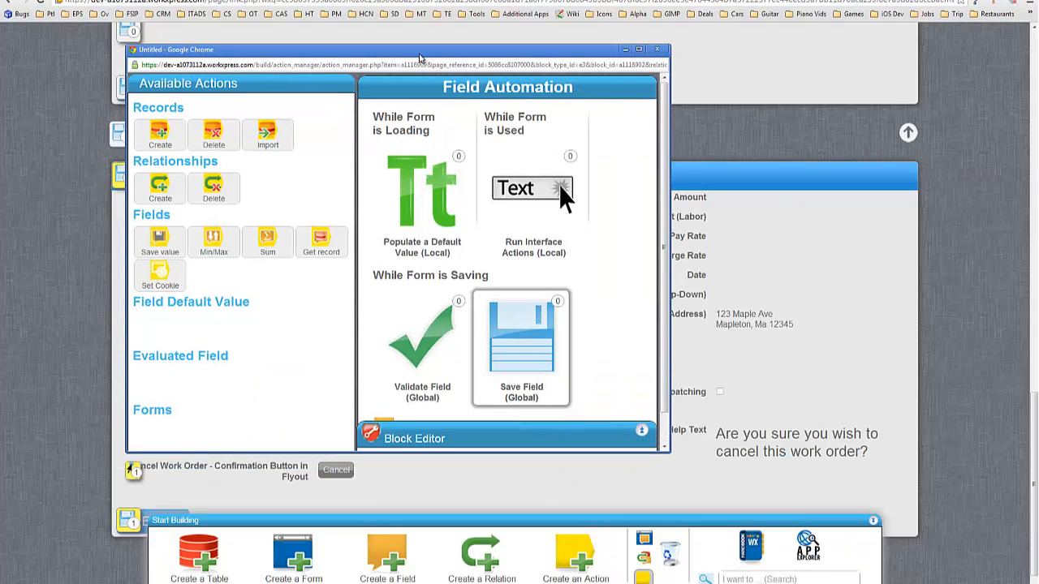
{"action": "double_click", "coordinate": [421, 57]}
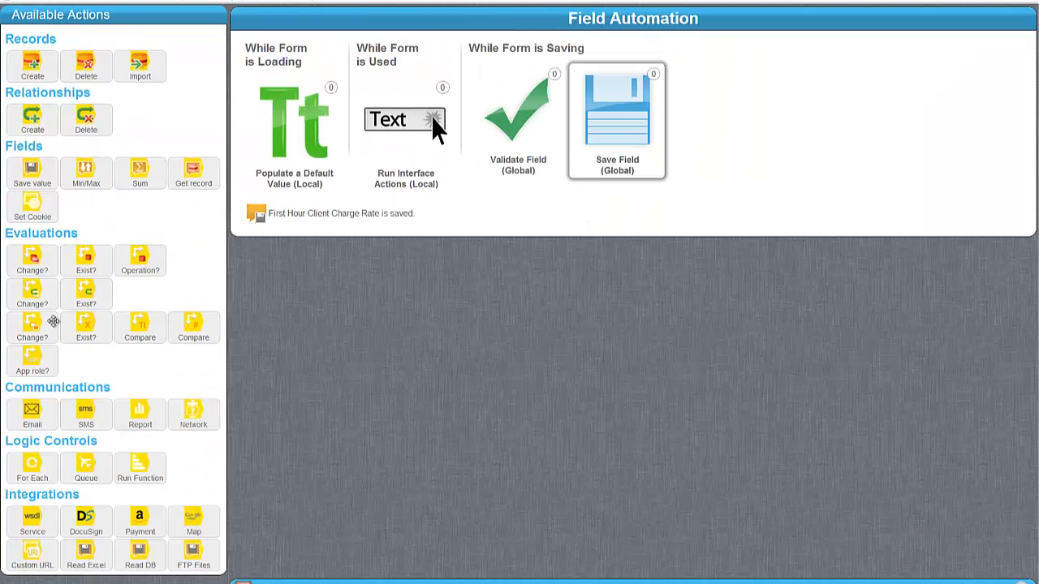
Step: Add an Any change check on First Hour Client Charge Rate, described 'if first hour client charge rate changed'
{"action": "left_click_drag", "start_coordinate": [36, 328], "coordinate": [339, 228]}
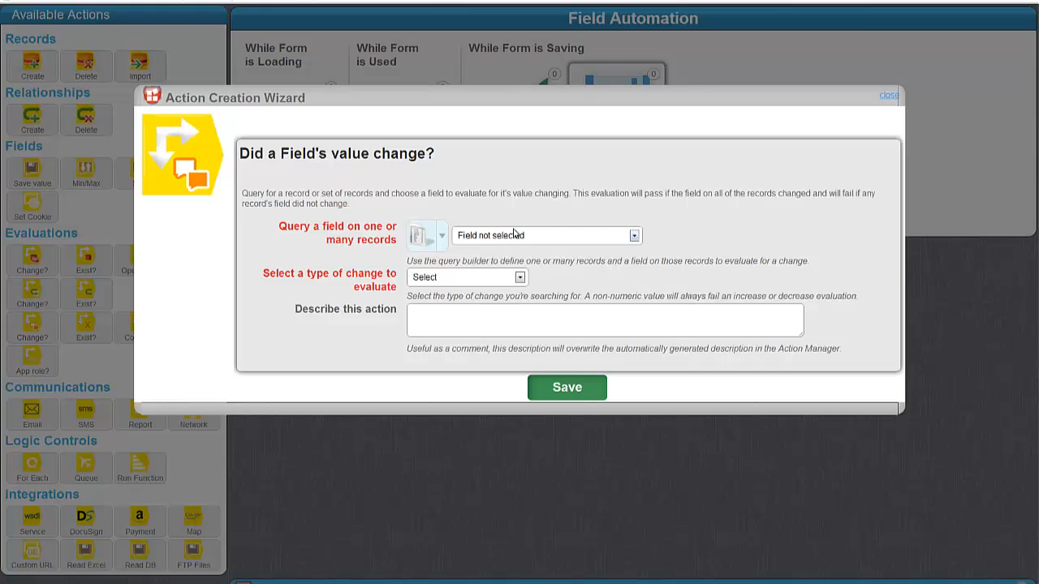
{"action": "left_click", "coordinate": [513, 235]}
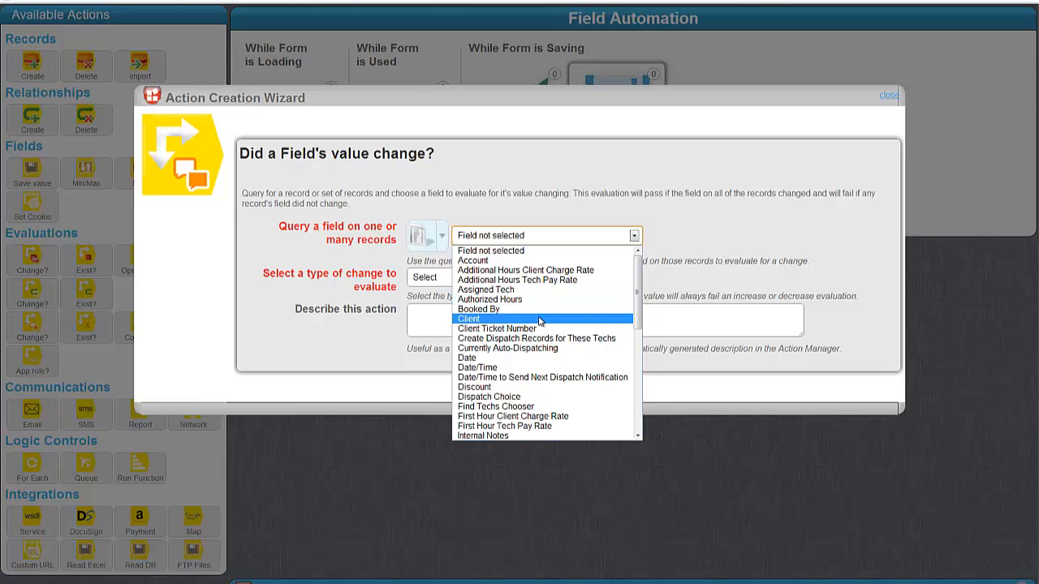
{"action": "scroll", "coordinate": [540, 321], "scroll_direction": "down", "scroll_amount": 2}
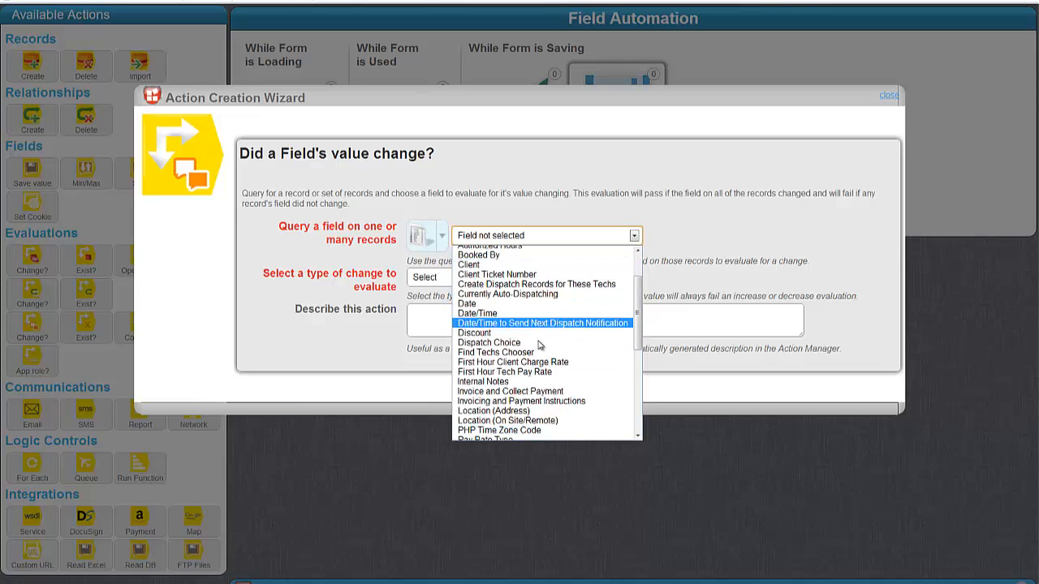
{"action": "left_click", "coordinate": [511, 362]}
{"action": "left_click", "coordinate": [467, 276]}
{"action": "left_click", "coordinate": [438, 299]}
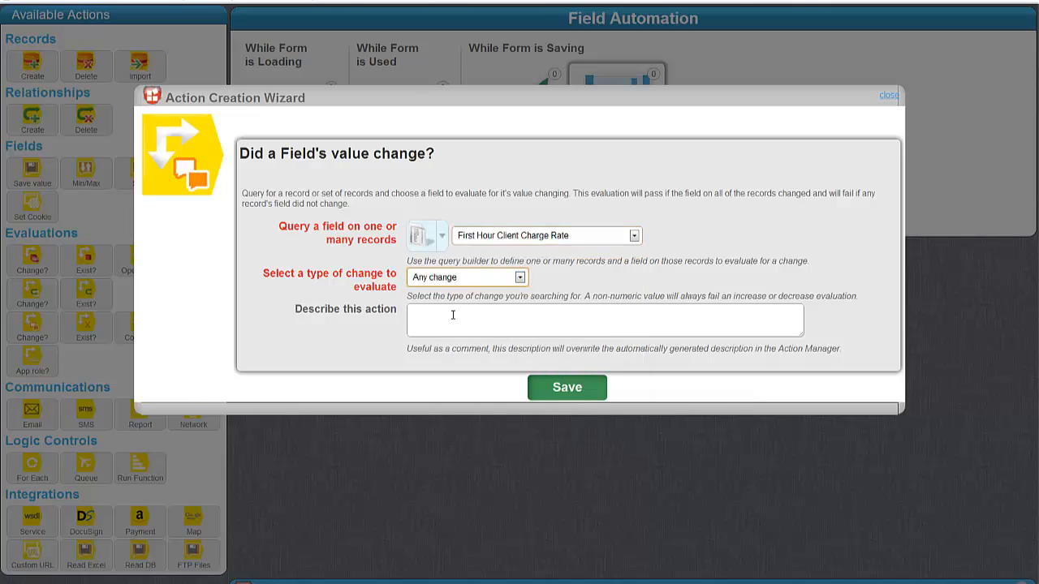
{"action": "left_click", "coordinate": [455, 317]}
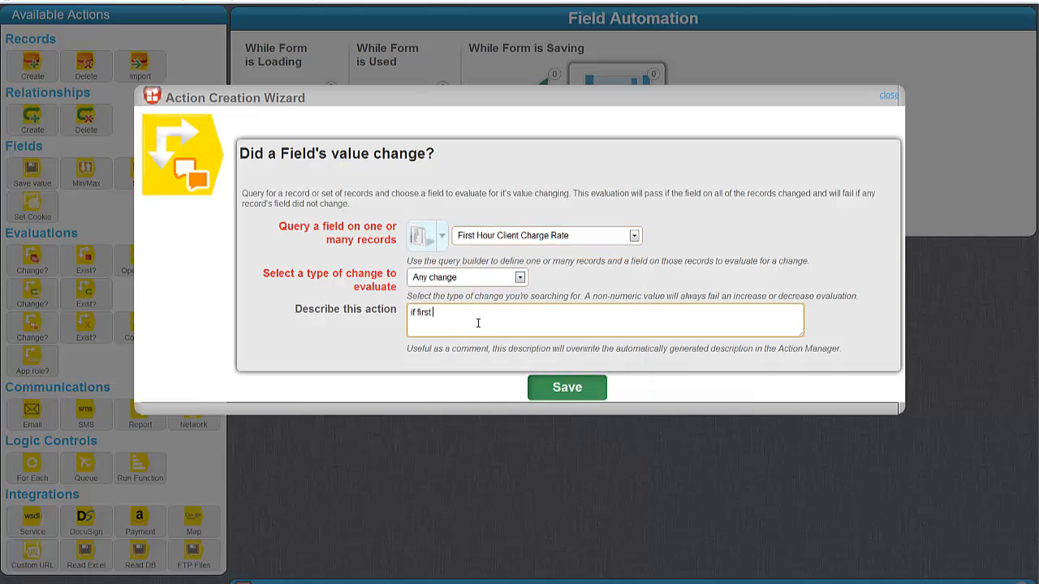
{"action": "type", "text": "if first hour client charge rate changed"}
{"action": "left_click", "coordinate": [544, 387]}
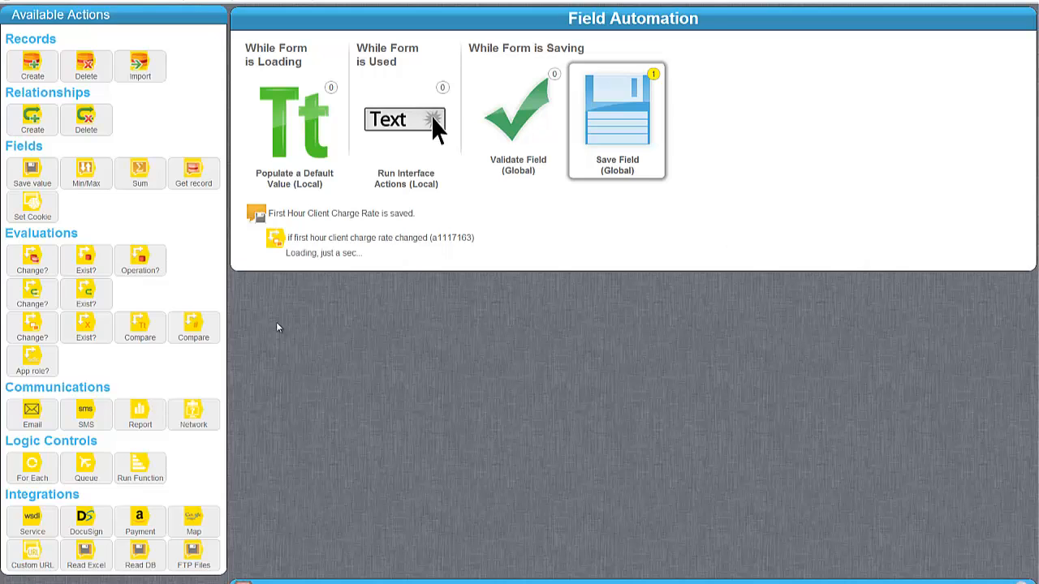
{"action": "left_click_drag", "start_coordinate": [138, 469], "coordinate": [439, 286]}
Step: Create and run a new function 'Calculate Invoice Labor Charge', then begin adding a Compare step
{"action": "left_click", "coordinate": [574, 259]}
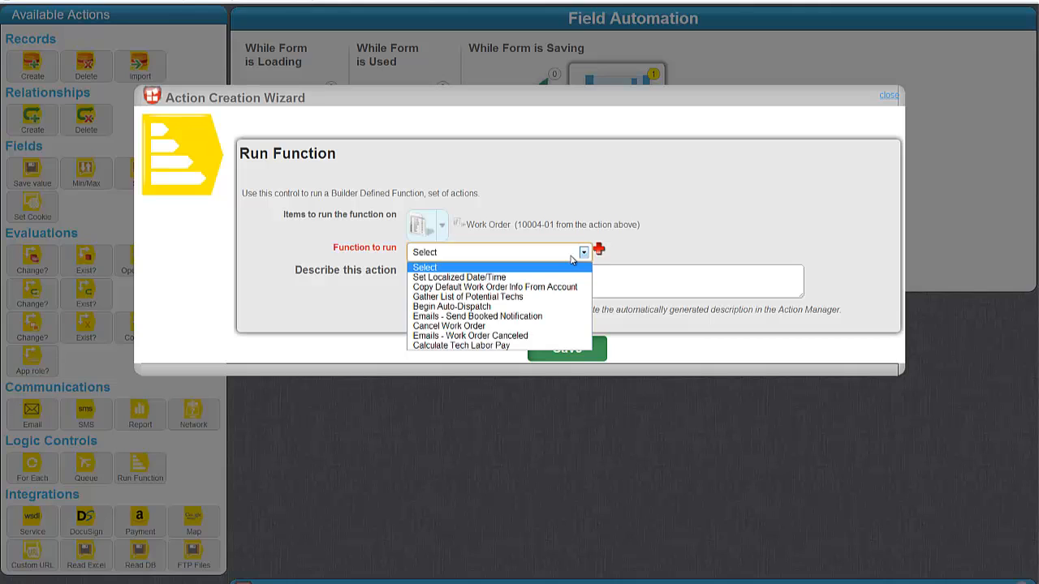
{"action": "left_click", "coordinate": [584, 254]}
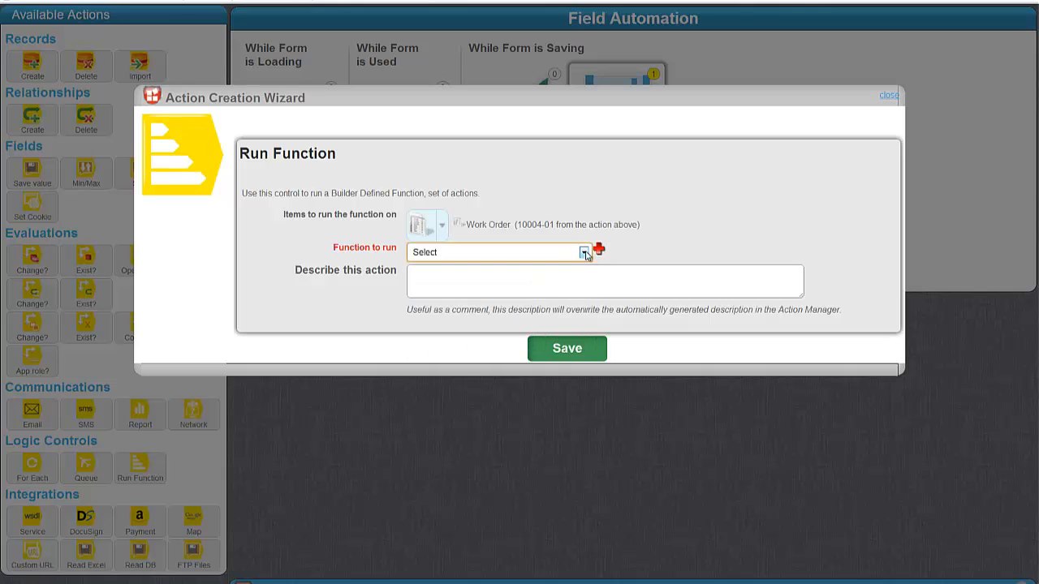
{"action": "left_click", "coordinate": [599, 250]}
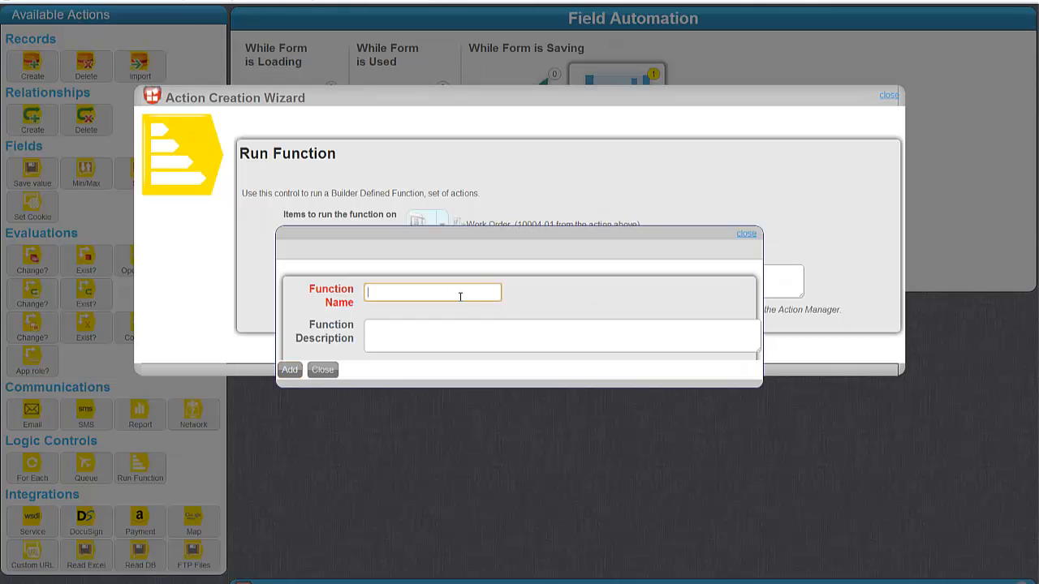
{"action": "type", "text": "Calcula"}
{"action": "type", "text": "te Invoice Labor Chang"}
{"action": "type", "text": "ge"}
{"action": "key", "text": "Tab"}
{"action": "key", "text": "Tab"}
{"action": "key", "text": "Return"}
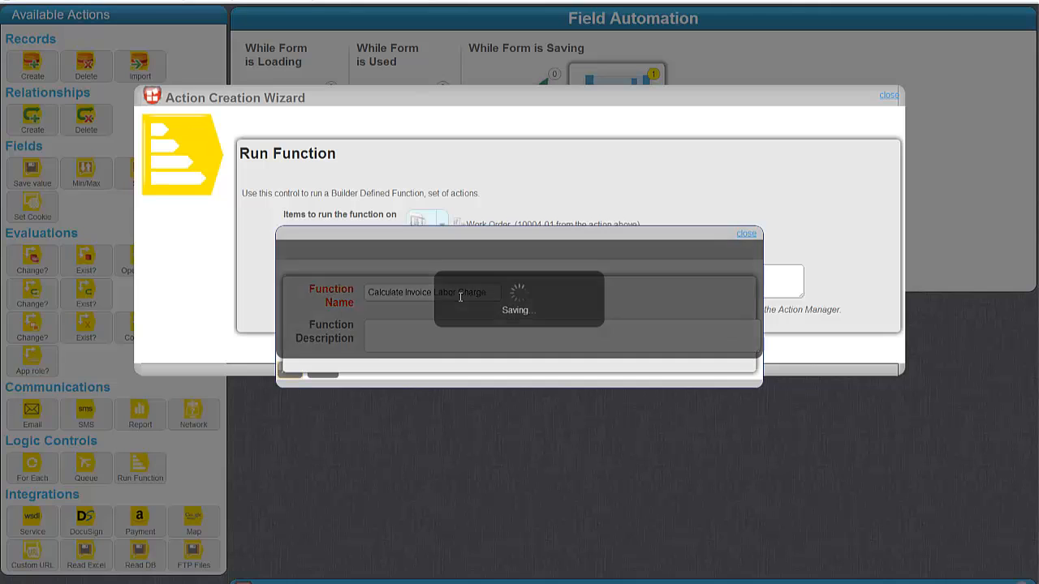
{"action": "left_click", "coordinate": [577, 354]}
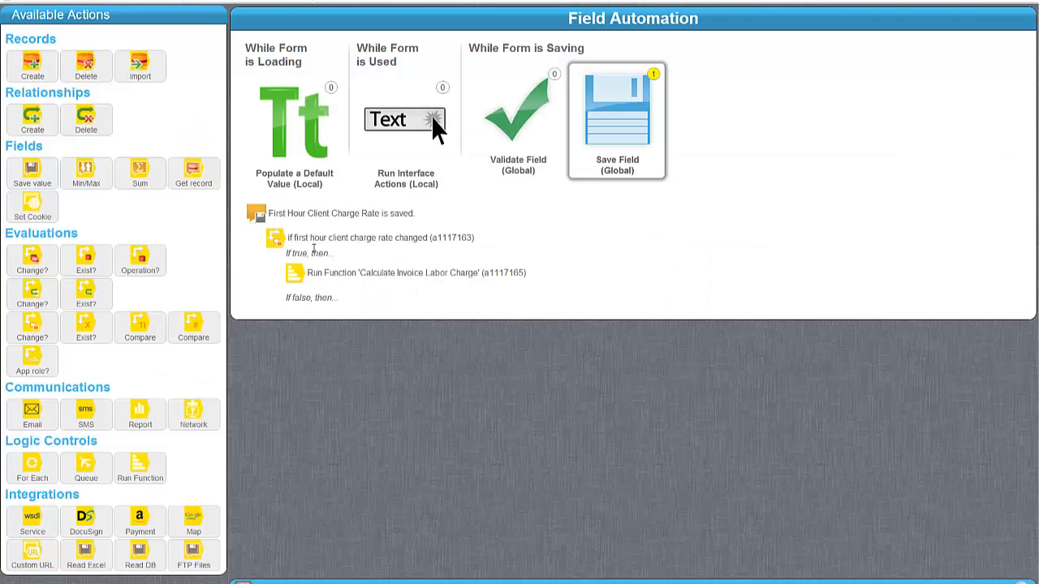
{"action": "left_click_drag", "start_coordinate": [195, 328], "coordinate": [386, 282]}
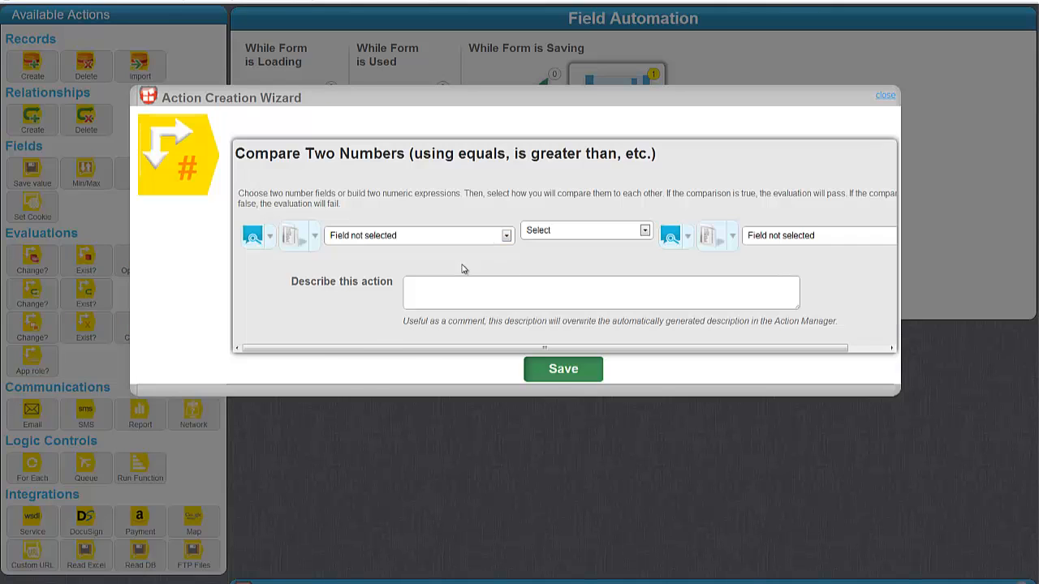
Step: Compare whether Total Number of Hours is greater than the typed value 1
{"action": "left_click", "coordinate": [443, 241]}
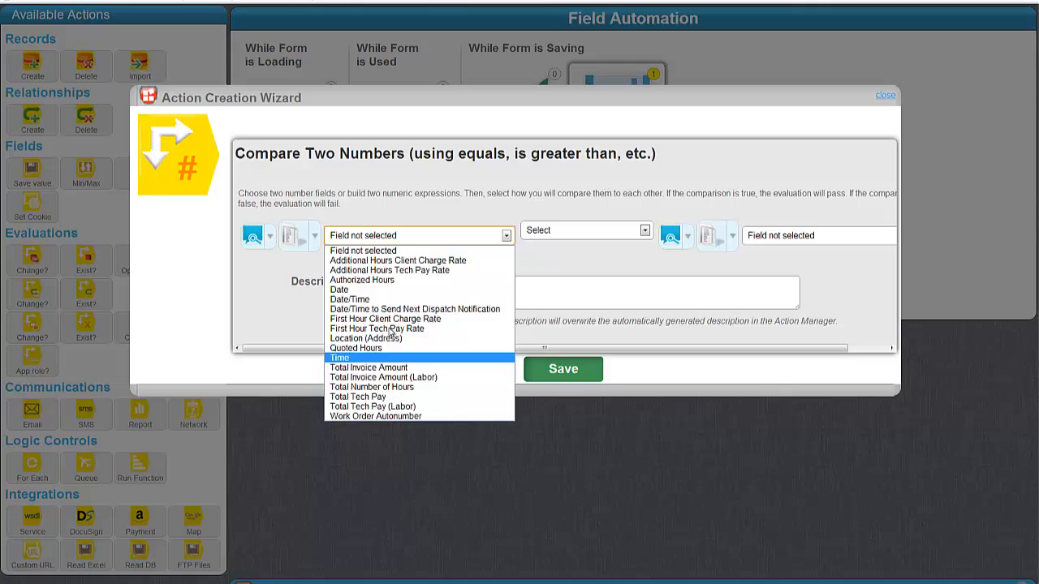
{"action": "left_click", "coordinate": [382, 387]}
{"action": "left_click", "coordinate": [574, 232]}
{"action": "left_click", "coordinate": [559, 275]}
{"action": "left_click", "coordinate": [687, 235]}
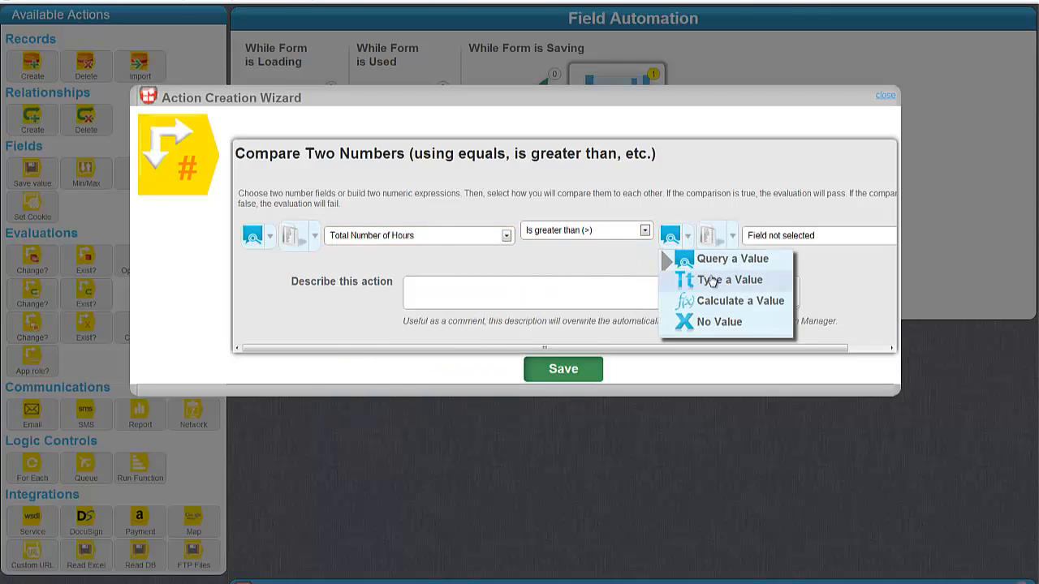
{"action": "left_click", "coordinate": [703, 278]}
{"action": "left_click", "coordinate": [745, 231]}
{"action": "type", "text": "1"}
Step: Save the check described 'if total hours > 1' and add a Set Field Value under If false
{"action": "left_click", "coordinate": [581, 294]}
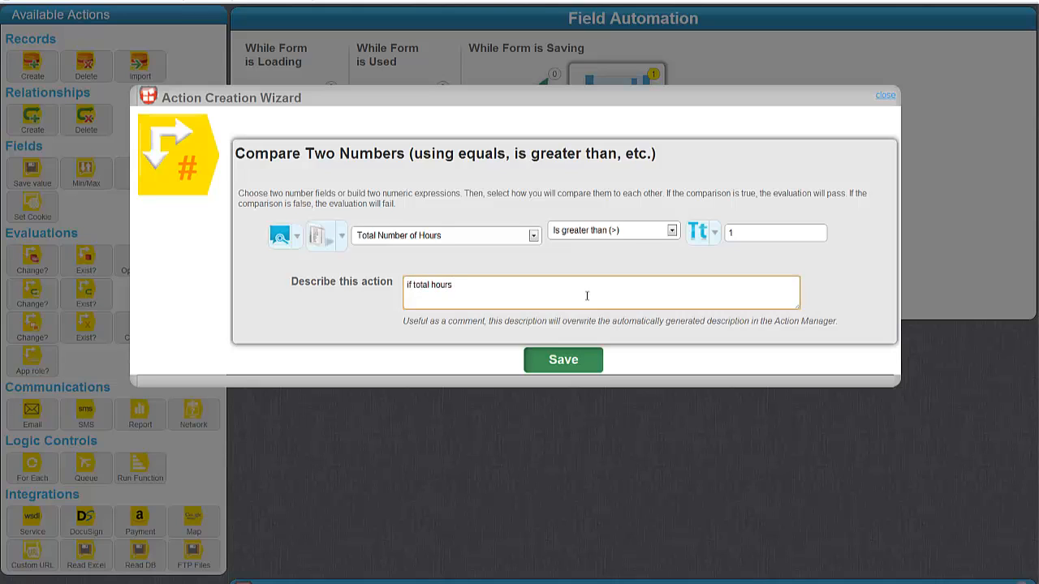
{"action": "type", "text": "if total hours > 1"}
{"action": "key", "text": "Tab"}
{"action": "key", "text": "Return"}
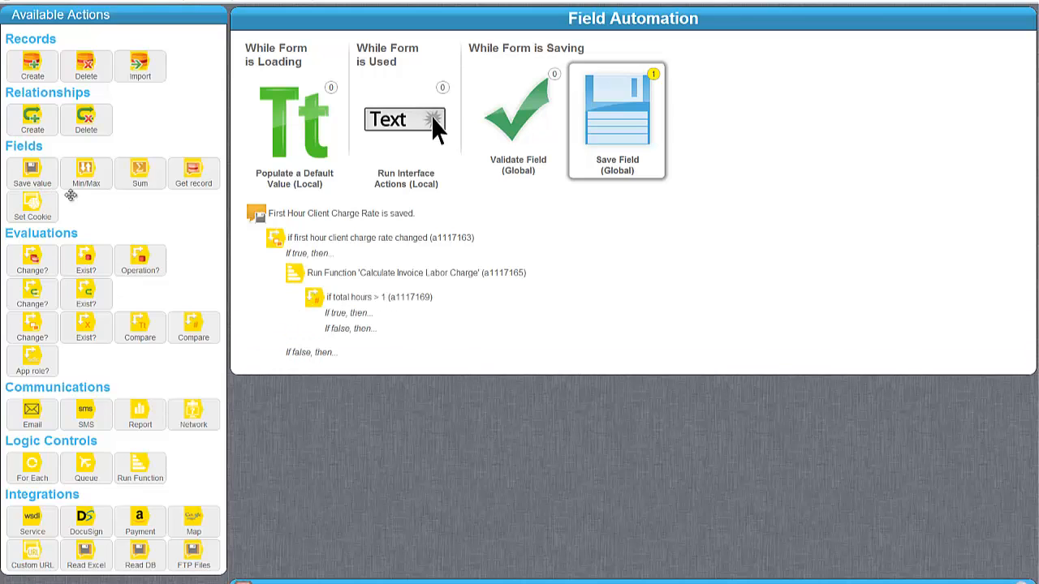
{"action": "left_click_drag", "start_coordinate": [71, 194], "coordinate": [415, 337]}
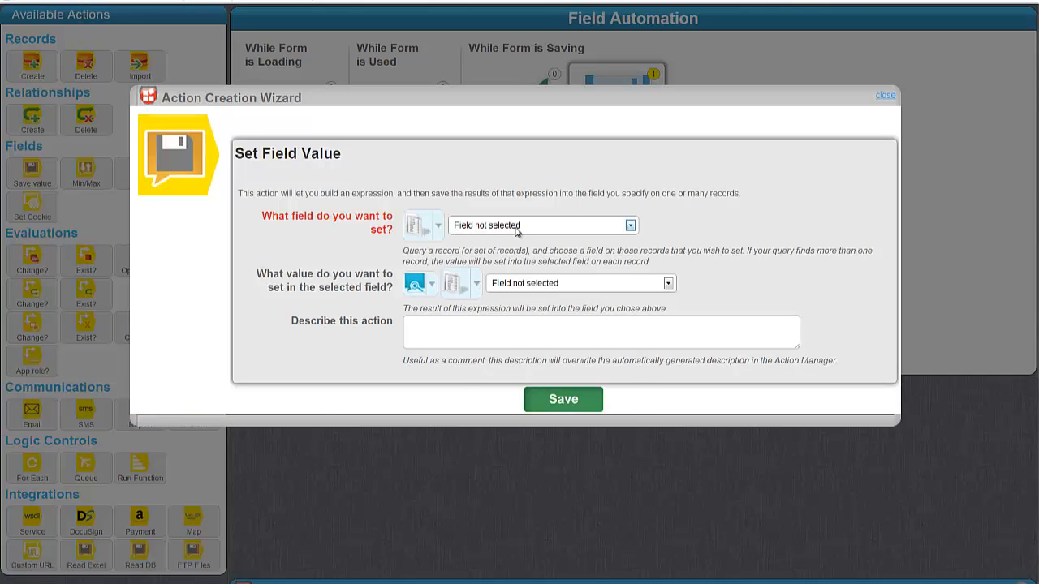
Step: Target Total Invoice Amount (Labor) and calculate its value with an Arithmetic Function
{"action": "left_click", "coordinate": [522, 225]}
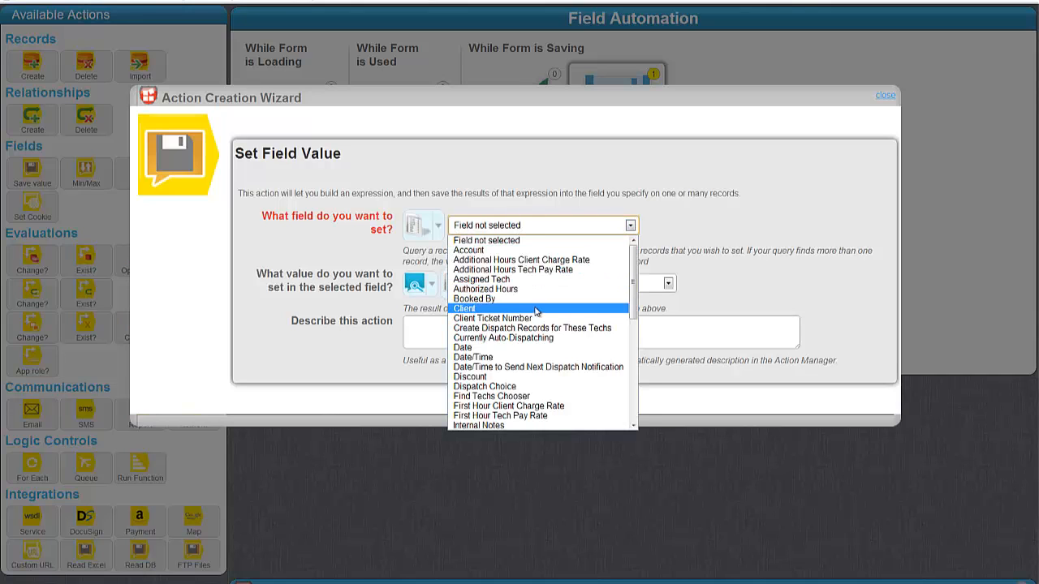
{"action": "scroll", "coordinate": [536, 311], "scroll_direction": "down", "scroll_amount": 10}
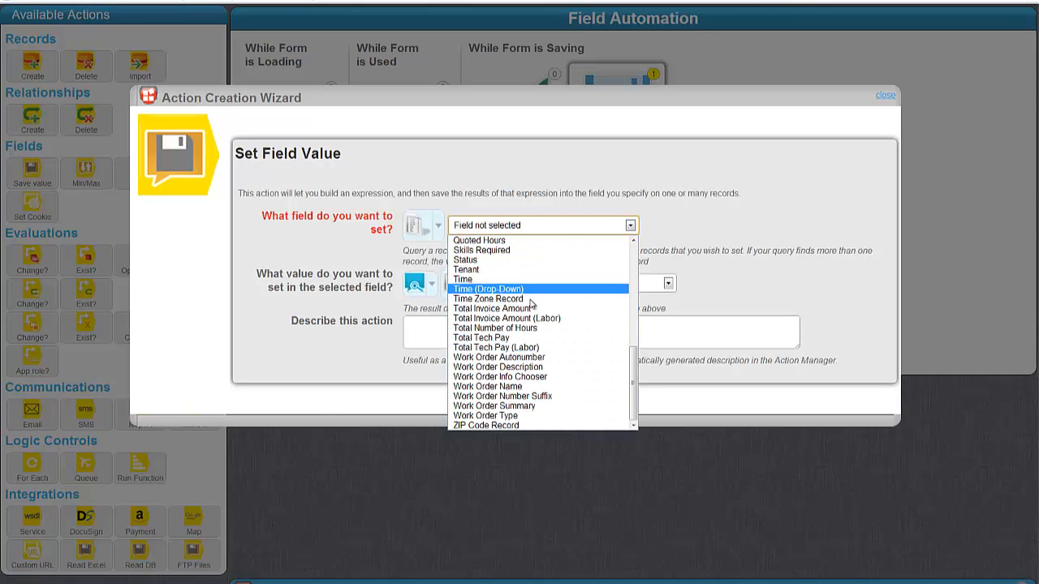
{"action": "left_click", "coordinate": [532, 318]}
{"action": "left_click", "coordinate": [415, 284]}
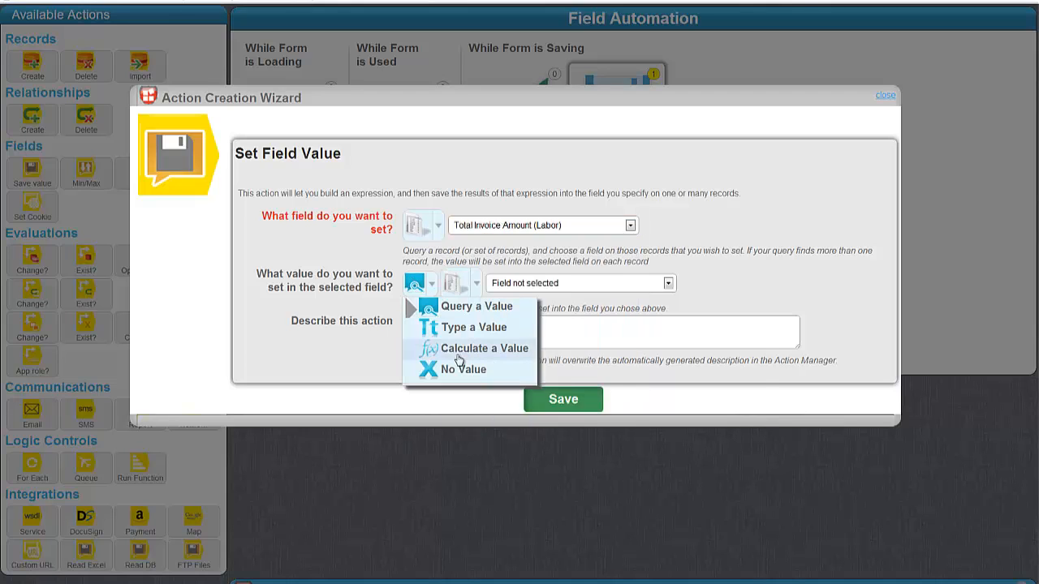
{"action": "left_click_drag", "start_coordinate": [324, 349], "coordinate": [330, 347]}
{"action": "left_click", "coordinate": [418, 285]}
{"action": "mouse_move", "coordinate": [492, 350]}
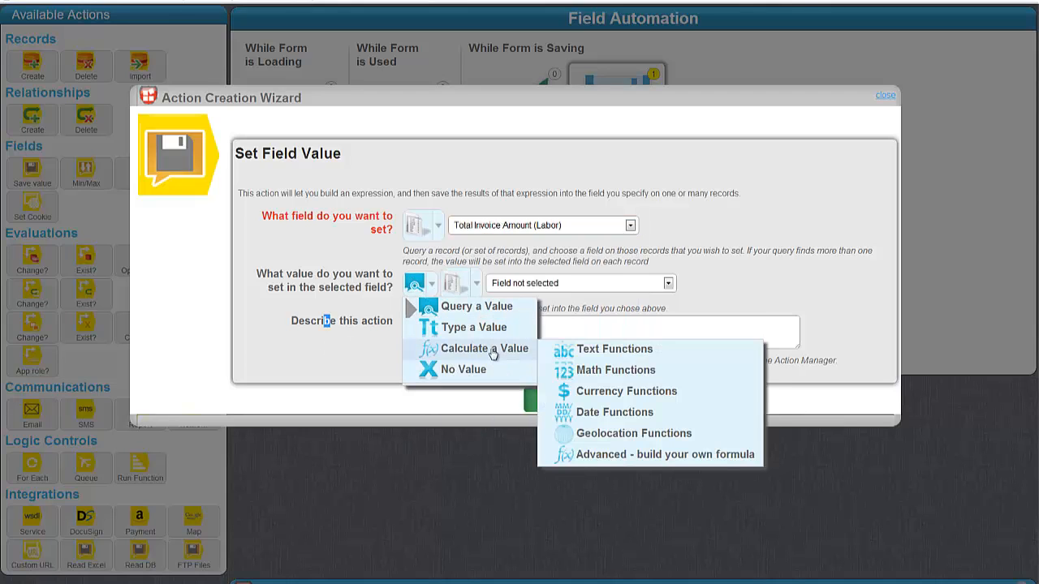
{"action": "mouse_move", "coordinate": [714, 376]}
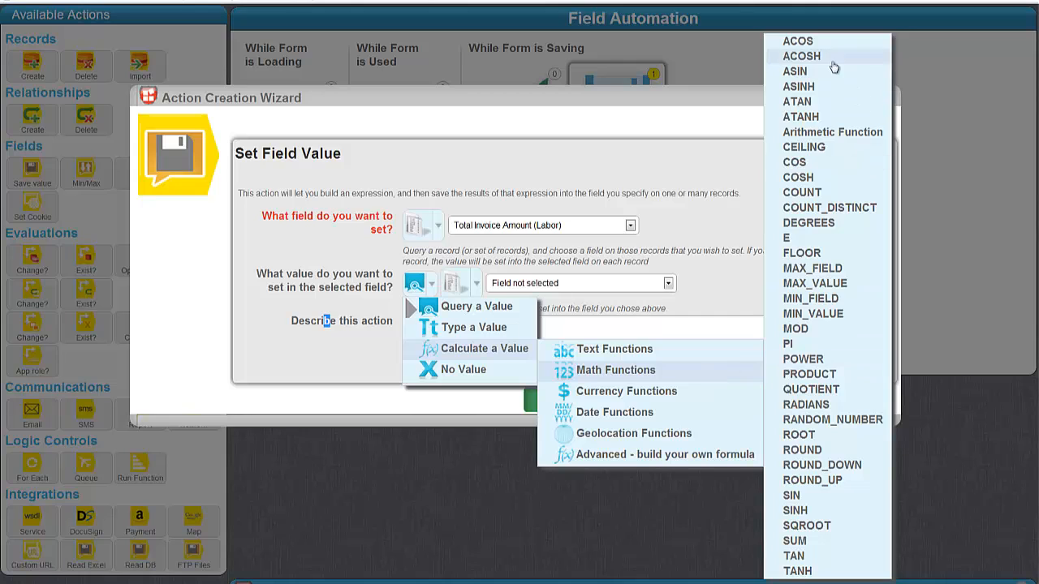
{"action": "left_click", "coordinate": [833, 131]}
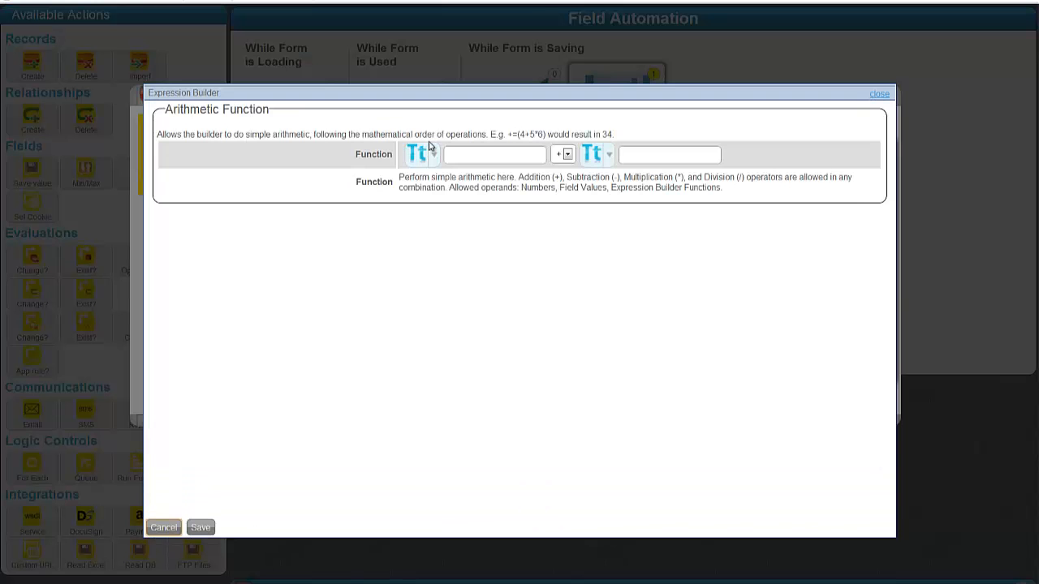
Step: Build and save the expression Total Number of Hours * First Hour Client Charge Rate
{"action": "left_click", "coordinate": [424, 164]}
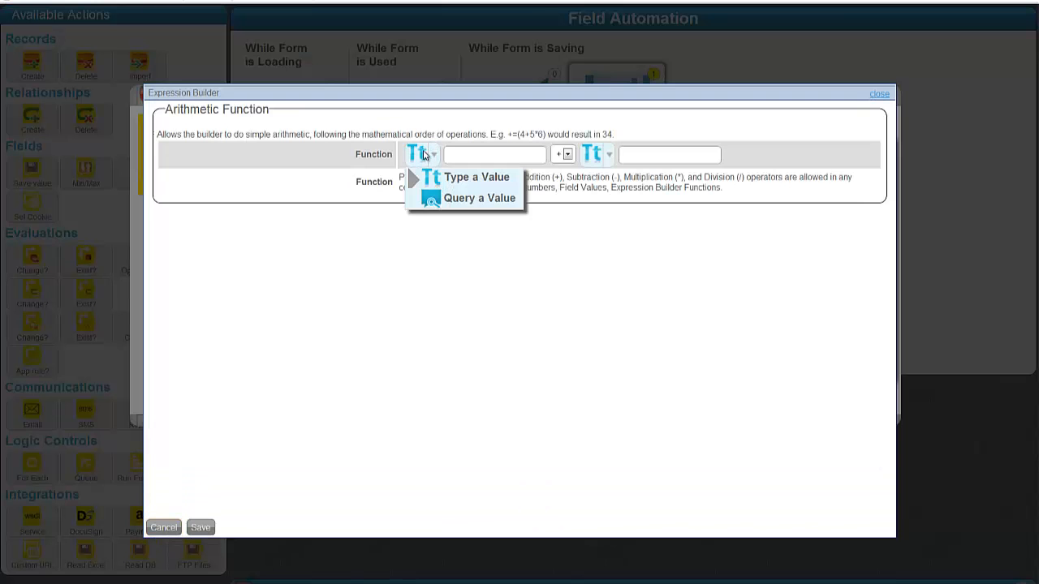
{"action": "left_click", "coordinate": [453, 200]}
{"action": "left_click", "coordinate": [511, 159]}
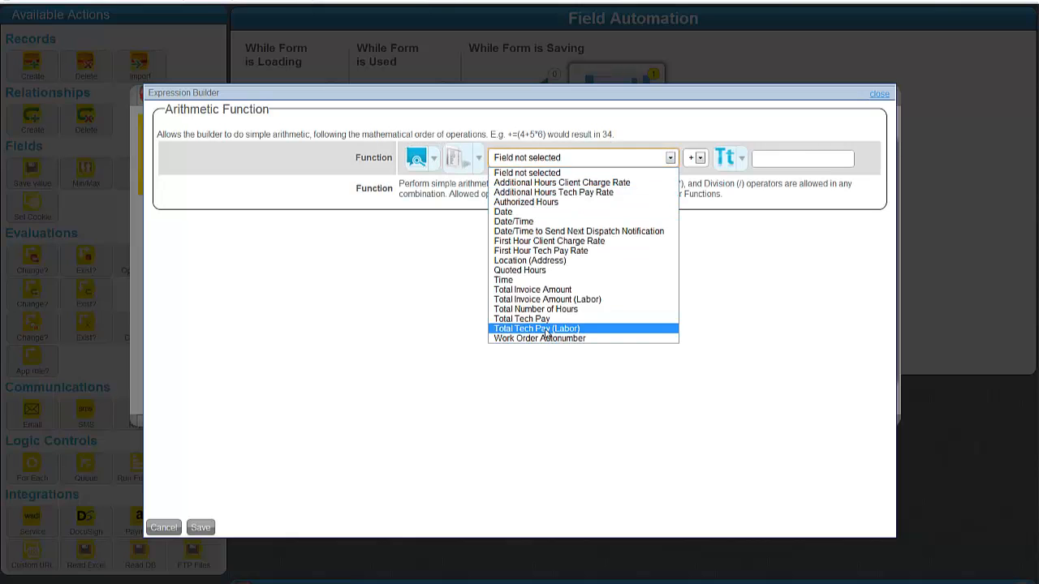
{"action": "left_click", "coordinate": [562, 310]}
{"action": "left_click", "coordinate": [700, 158]}
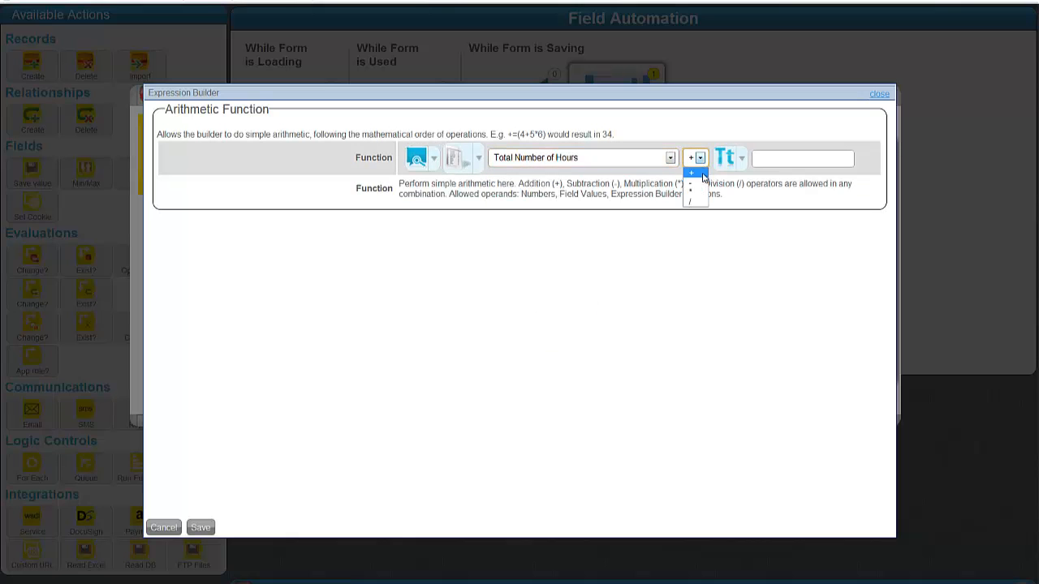
{"action": "left_click", "coordinate": [692, 191]}
{"action": "left_click", "coordinate": [725, 157]}
{"action": "left_click", "coordinate": [737, 200]}
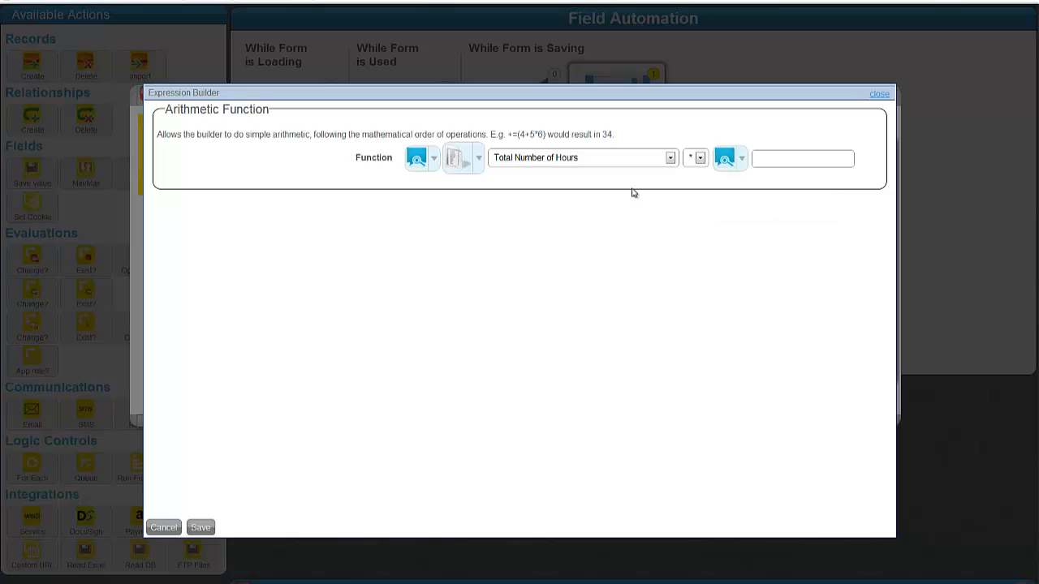
{"action": "left_click", "coordinate": [538, 190]}
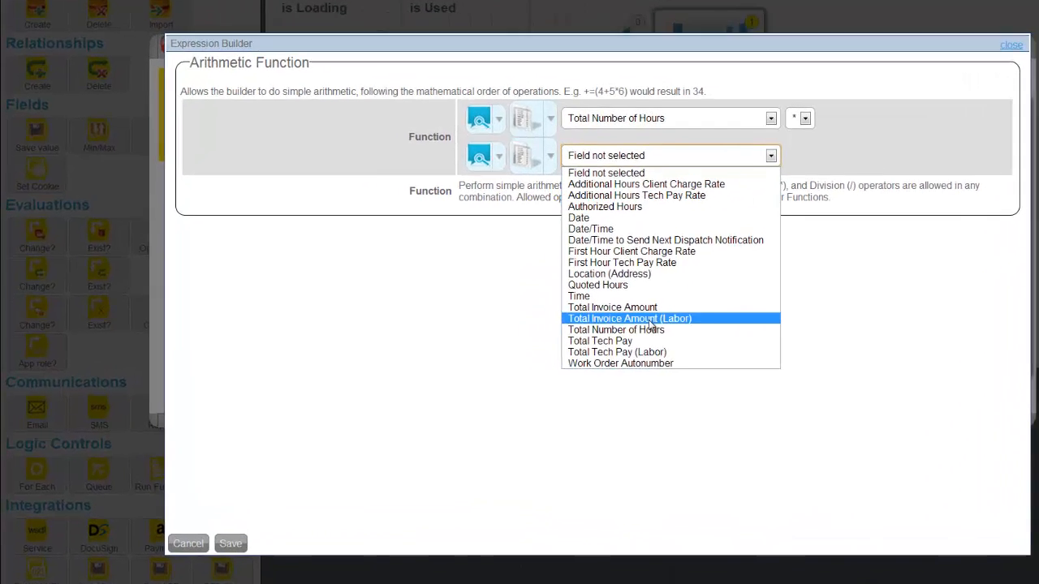
{"action": "left_click", "coordinate": [850, 207]}
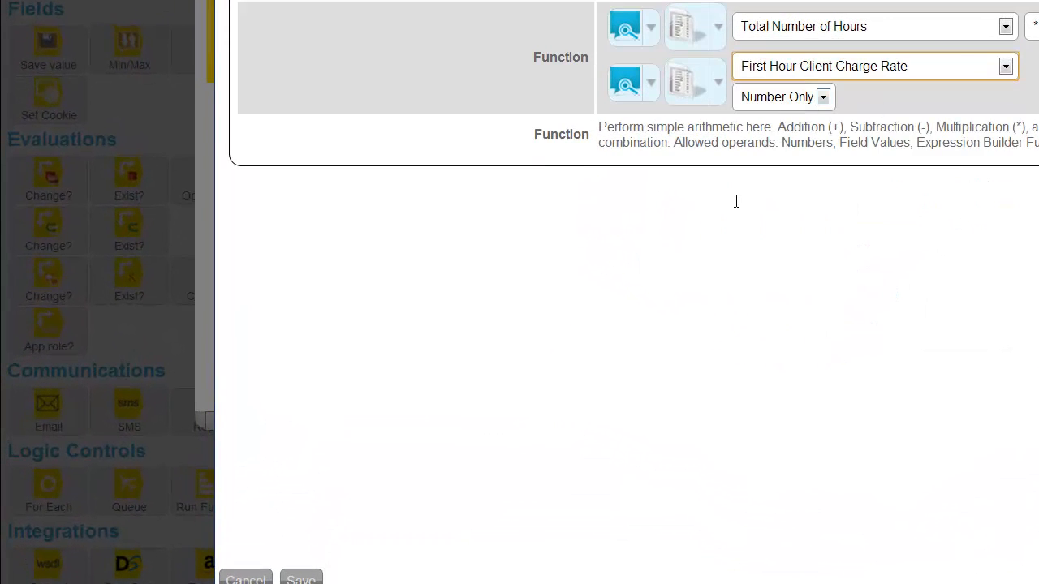
{"action": "left_click", "coordinate": [322, 564]}
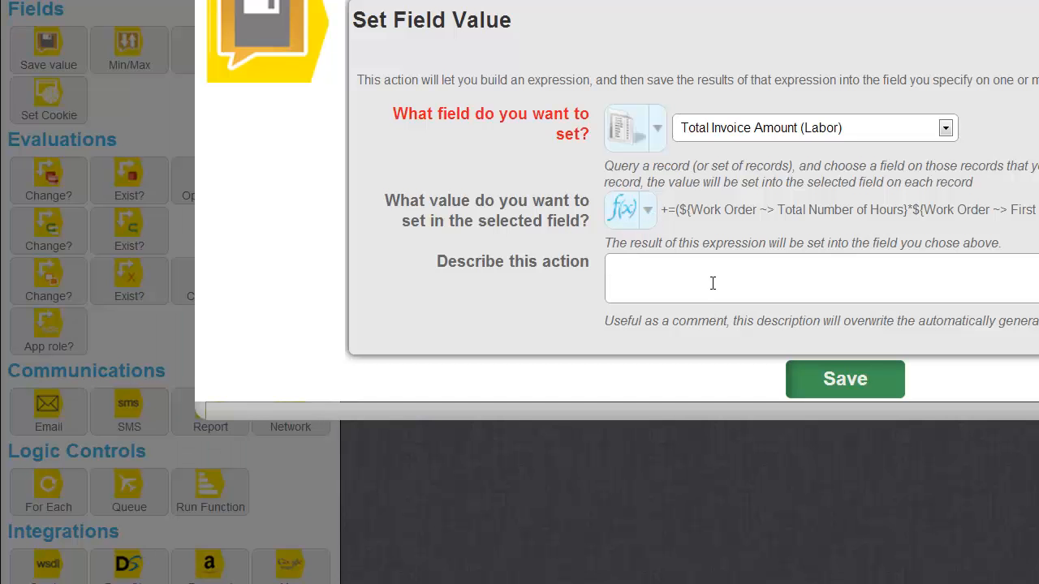
Step: Describe it as 'total invoice amount from labor = total number of hours * first hour client charge' and save
{"action": "left_click", "coordinate": [714, 275]}
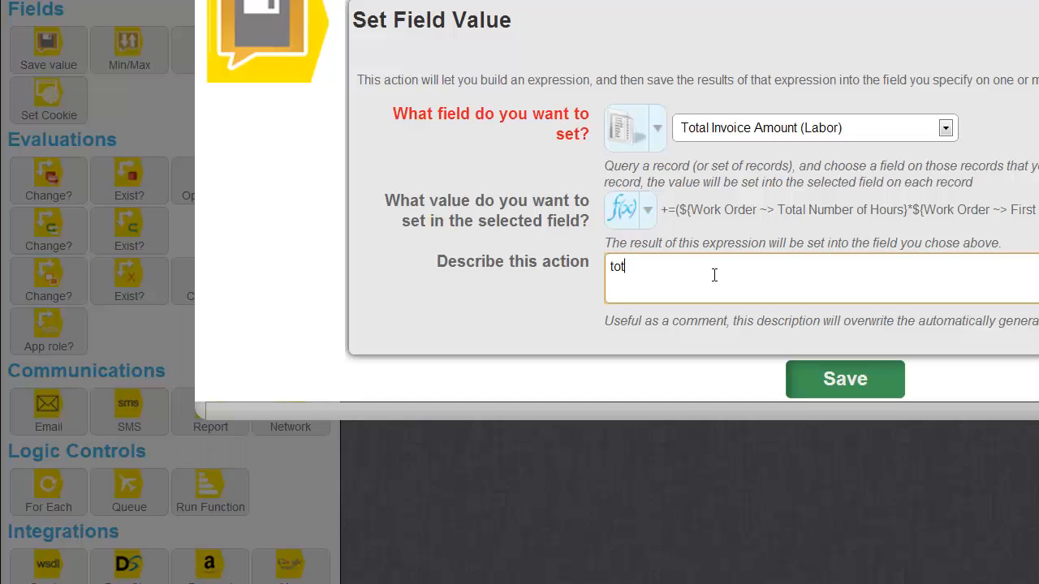
{"action": "type", "text": "total invoice amount from labor ="}
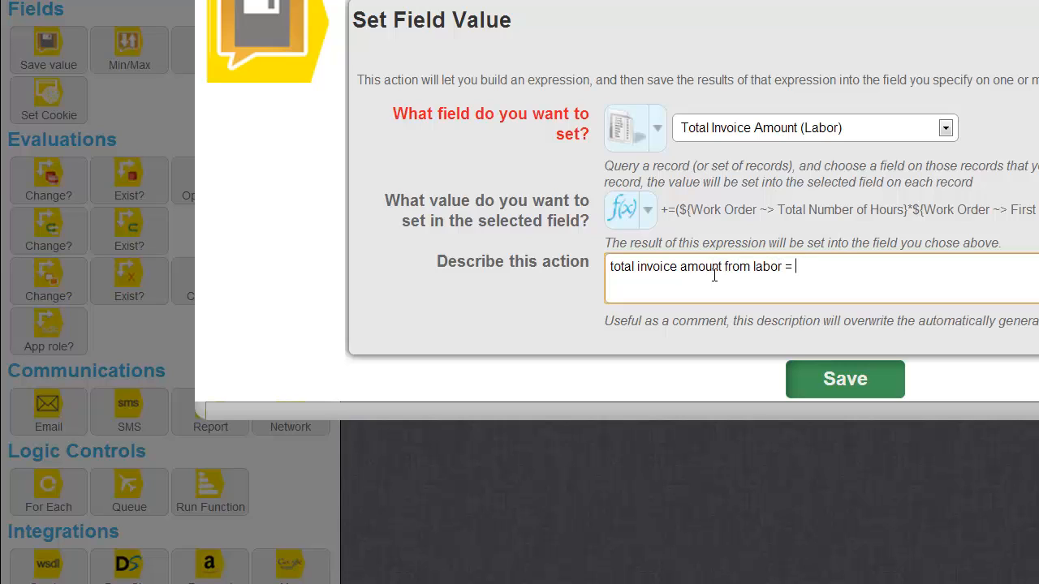
{"action": "type", "text": " total number of hours "}
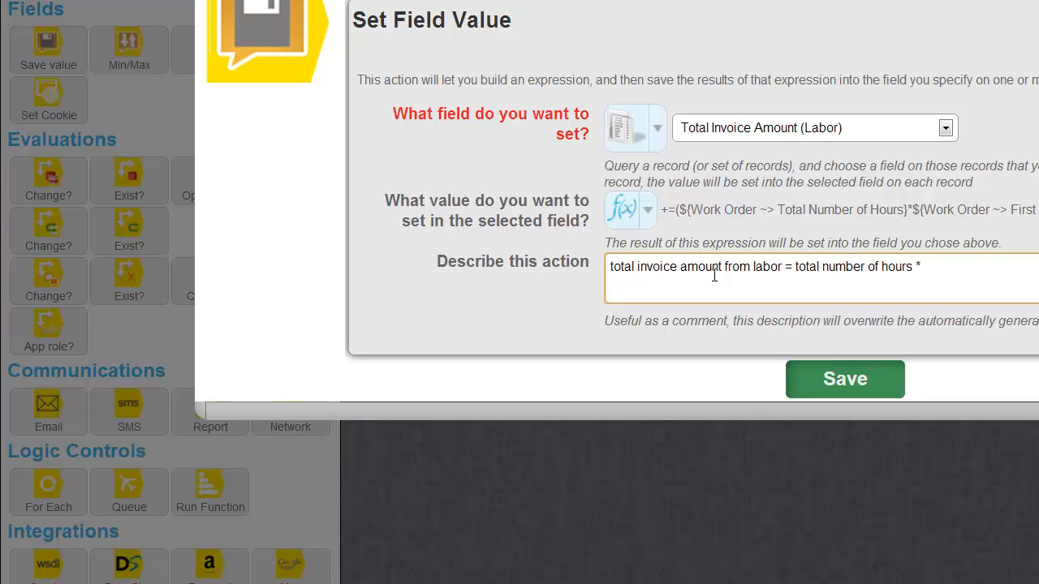
{"action": "type", "text": "* first hour client charge"}
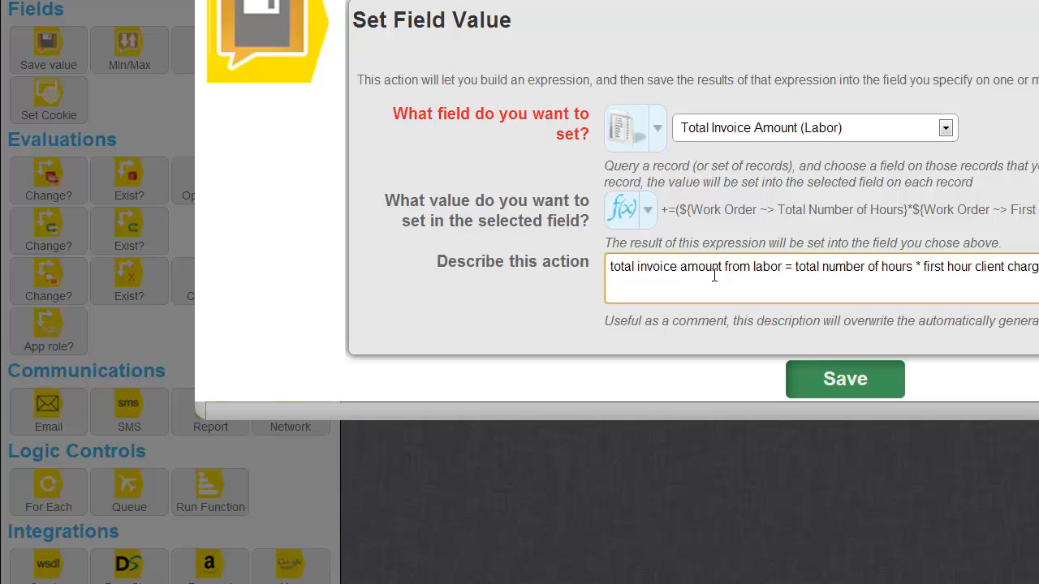
{"action": "key", "text": "Tab"}
{"action": "key", "text": "Return"}
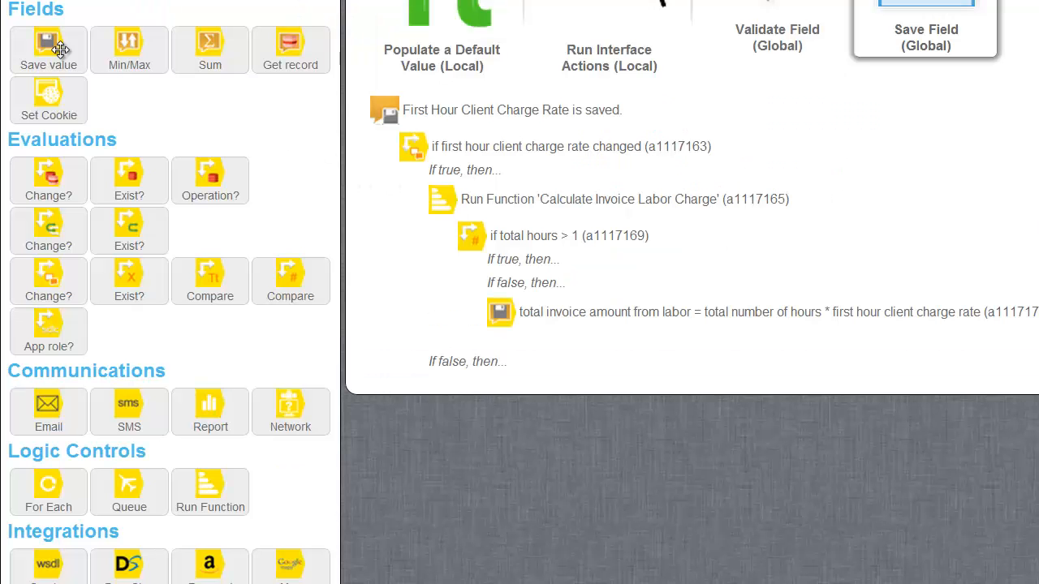
Step: Add another Set Field Value for Total Invoice Amount (Labor) using an advanced Arithmetic Function formula
{"action": "left_click_drag", "start_coordinate": [52, 49], "coordinate": [639, 272]}
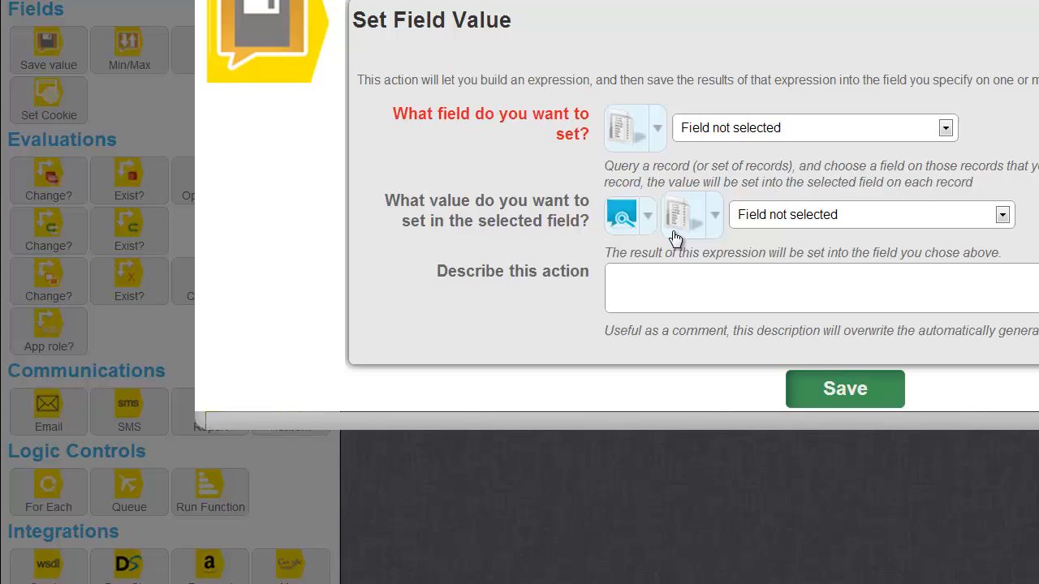
{"action": "left_click", "coordinate": [771, 128]}
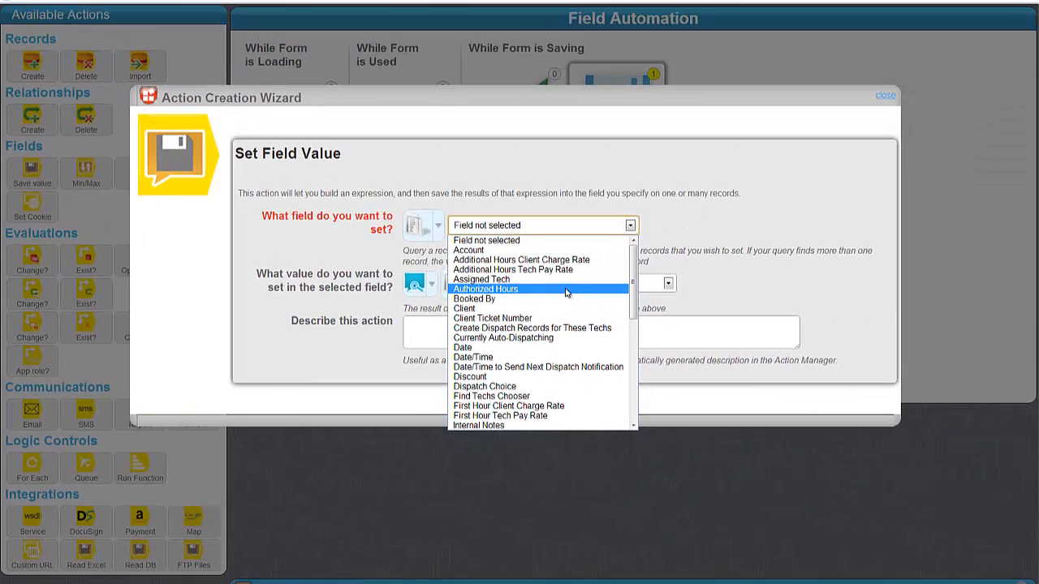
{"action": "scroll", "coordinate": [564, 294], "scroll_direction": "down", "scroll_amount": 10}
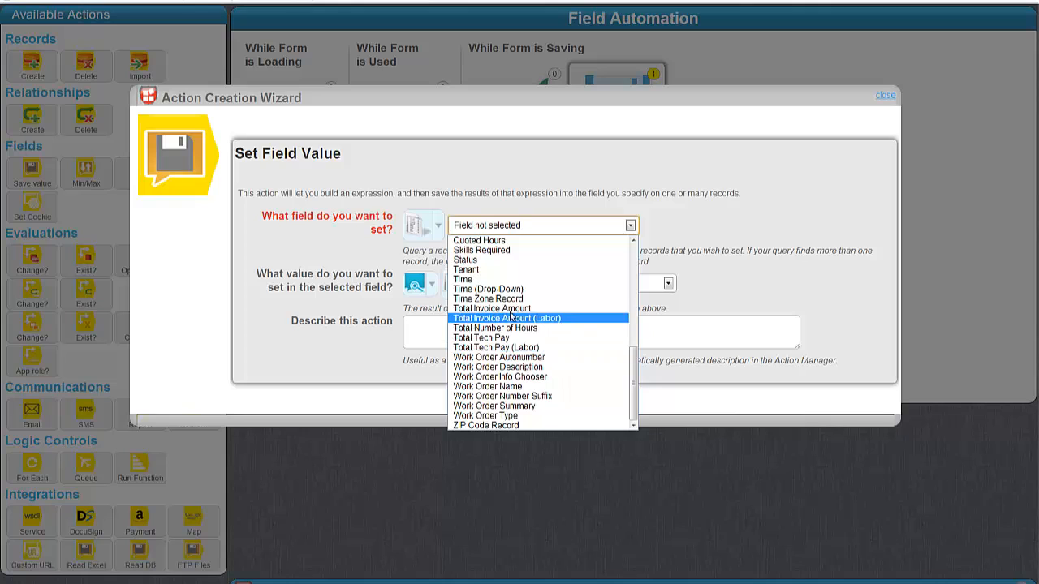
{"action": "key", "text": "Return"}
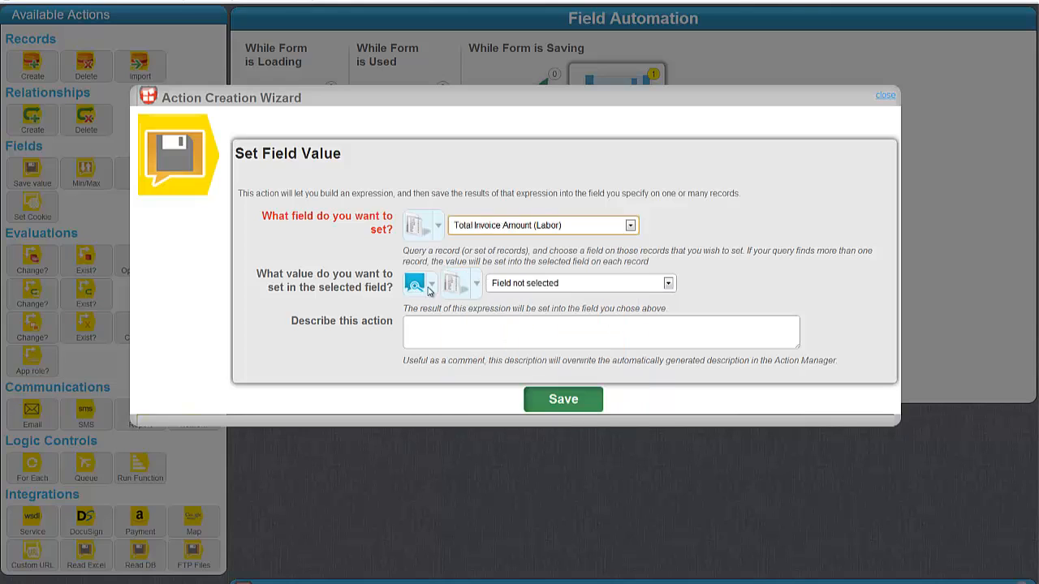
{"action": "left_click", "coordinate": [431, 283]}
{"action": "mouse_move", "coordinate": [484, 348]}
{"action": "left_click", "coordinate": [598, 458]}
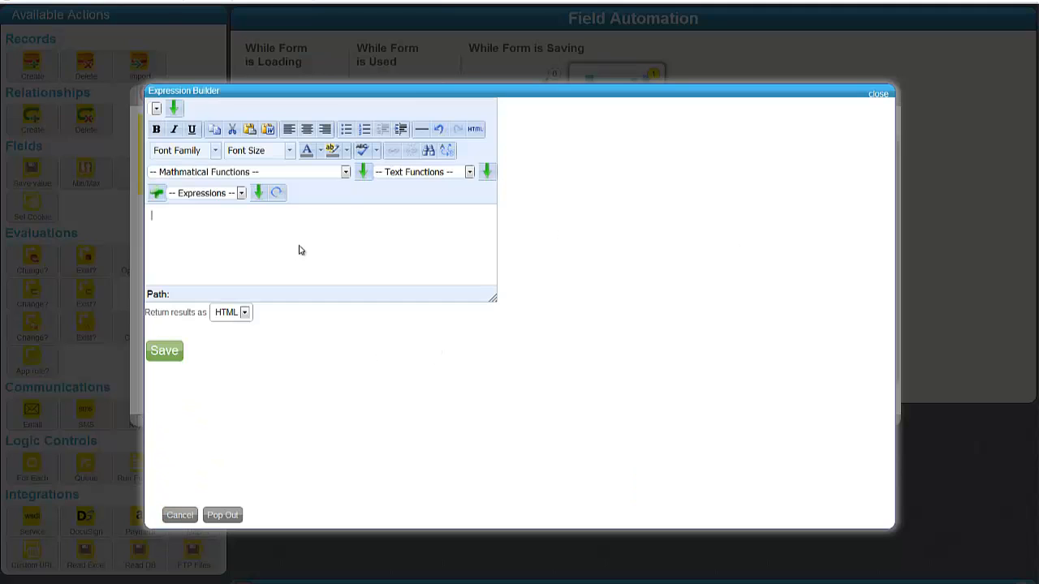
{"action": "left_click", "coordinate": [236, 173]}
{"action": "left_click", "coordinate": [219, 195]}
{"action": "left_click", "coordinate": [362, 172]}
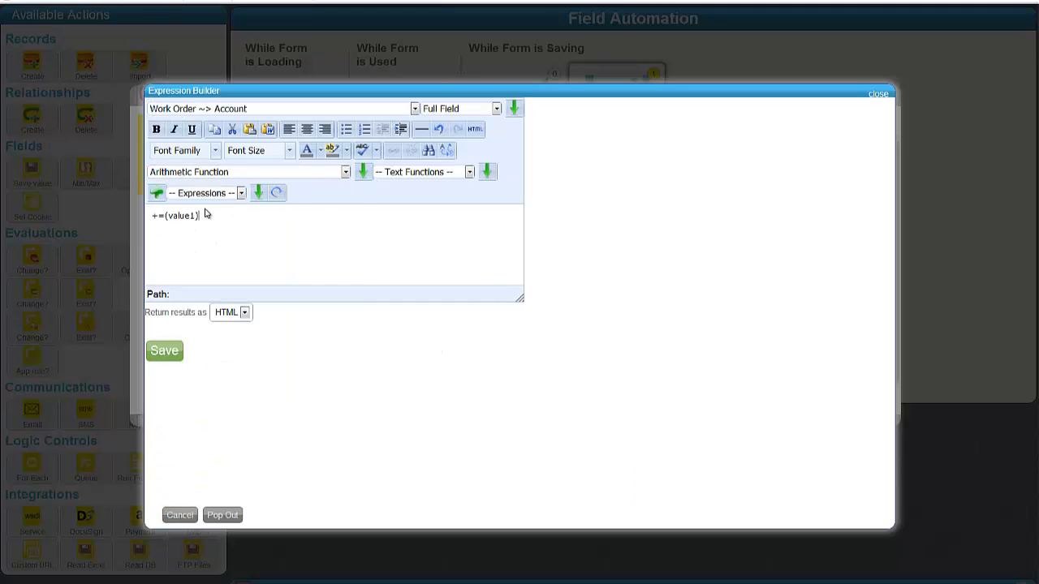
Step: Start the formula with First Hour Client Charge Rate (Number Only) followed by '+'
{"action": "double_click", "coordinate": [181, 215]}
{"action": "left_click", "coordinate": [234, 109]}
{"action": "scroll", "coordinate": [291, 197], "scroll_direction": "down", "scroll_amount": 3}
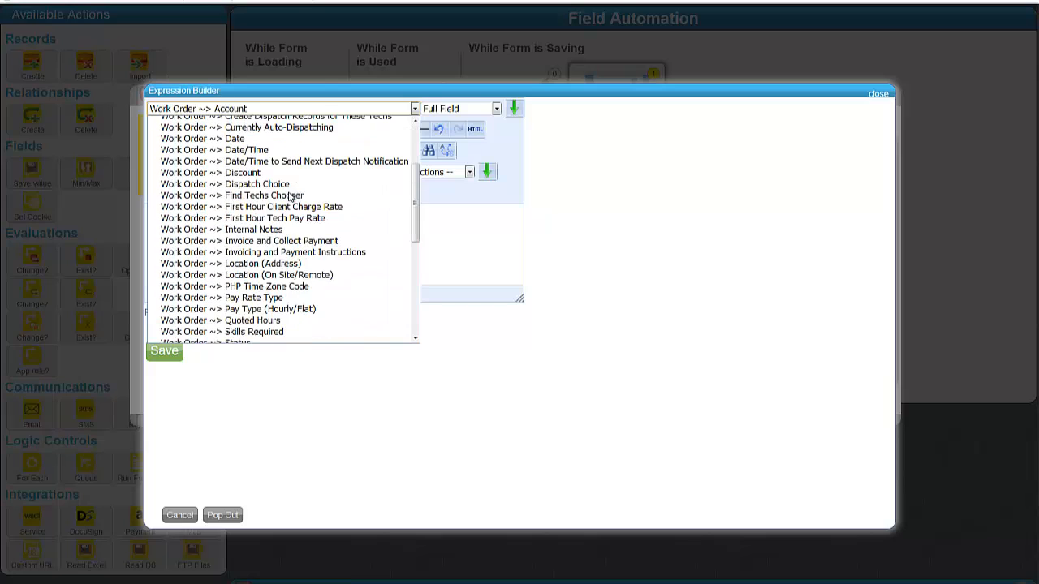
{"action": "left_click", "coordinate": [283, 207]}
{"action": "left_click", "coordinate": [459, 108]}
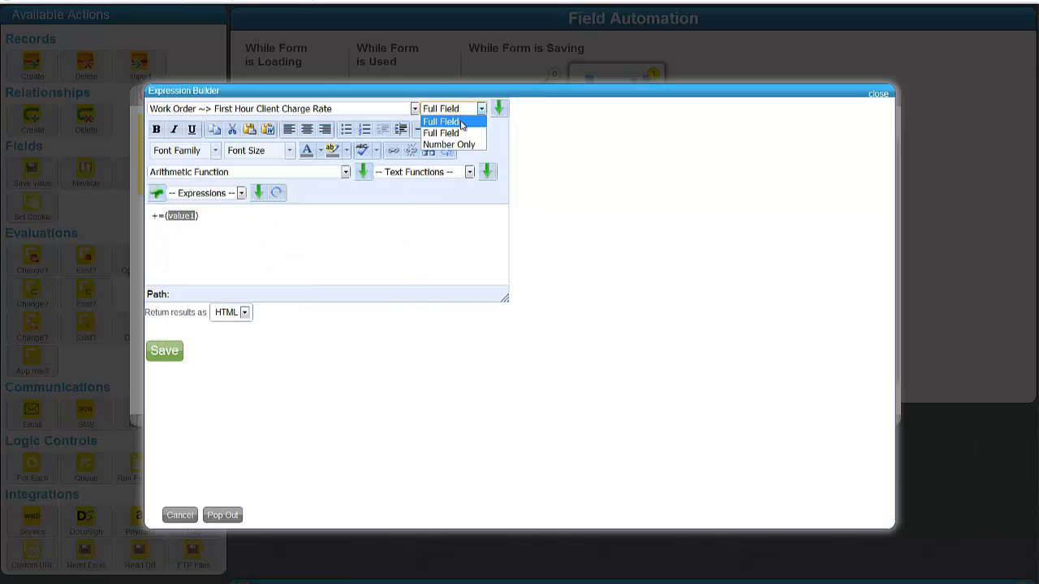
{"action": "left_click", "coordinate": [449, 134]}
{"action": "left_click", "coordinate": [498, 108]}
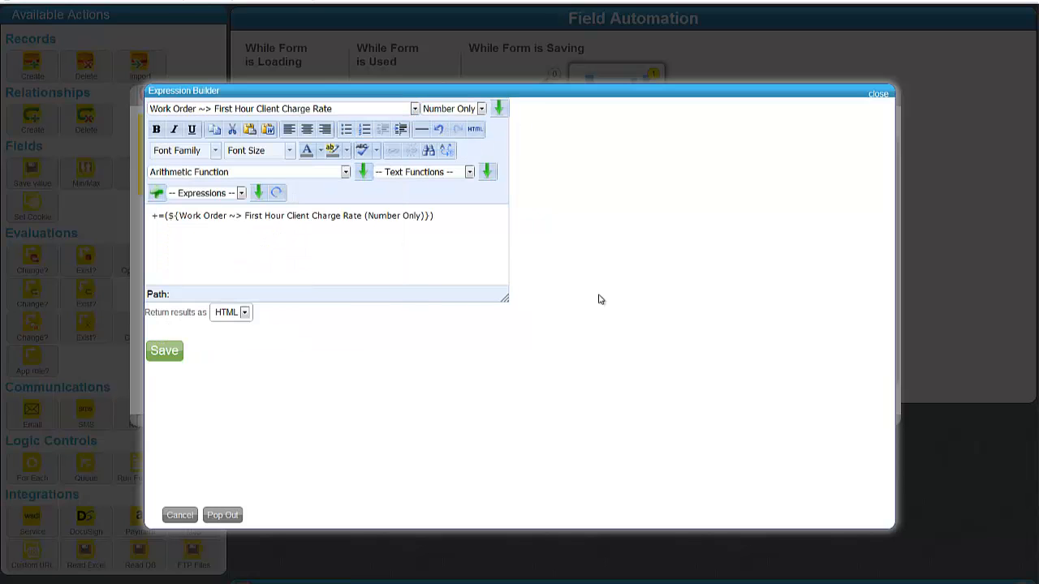
{"action": "type", "text": "+("}
Step: Add Total Number of Hours and Additional Hours Client Charge Rate (Number Only), then save the formula
{"action": "left_click", "coordinate": [301, 110]}
{"action": "scroll", "coordinate": [310, 204], "scroll_direction": "down", "scroll_amount": 10}
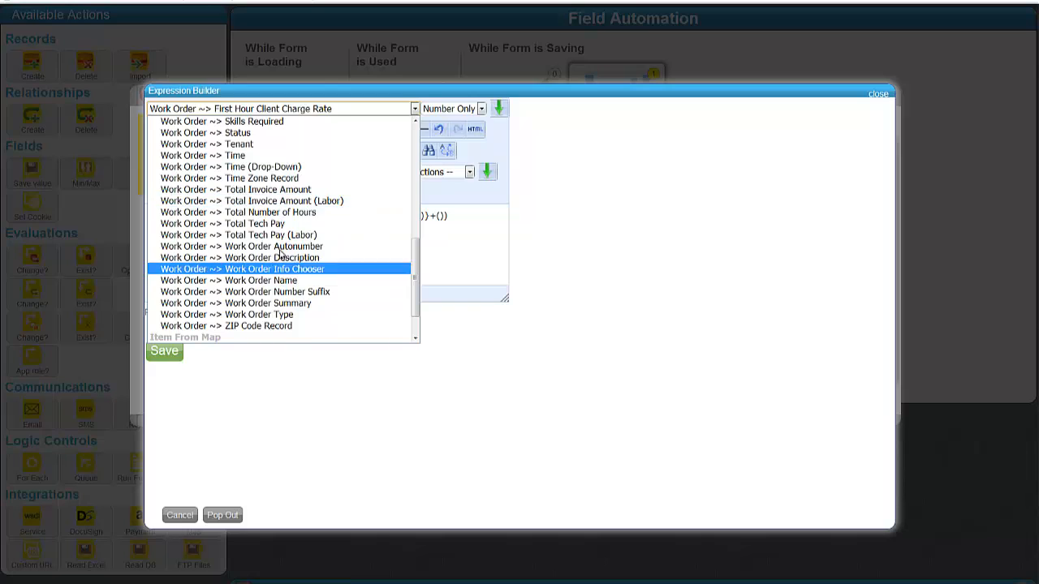
{"action": "left_click", "coordinate": [309, 212]}
{"action": "left_click", "coordinate": [433, 110]}
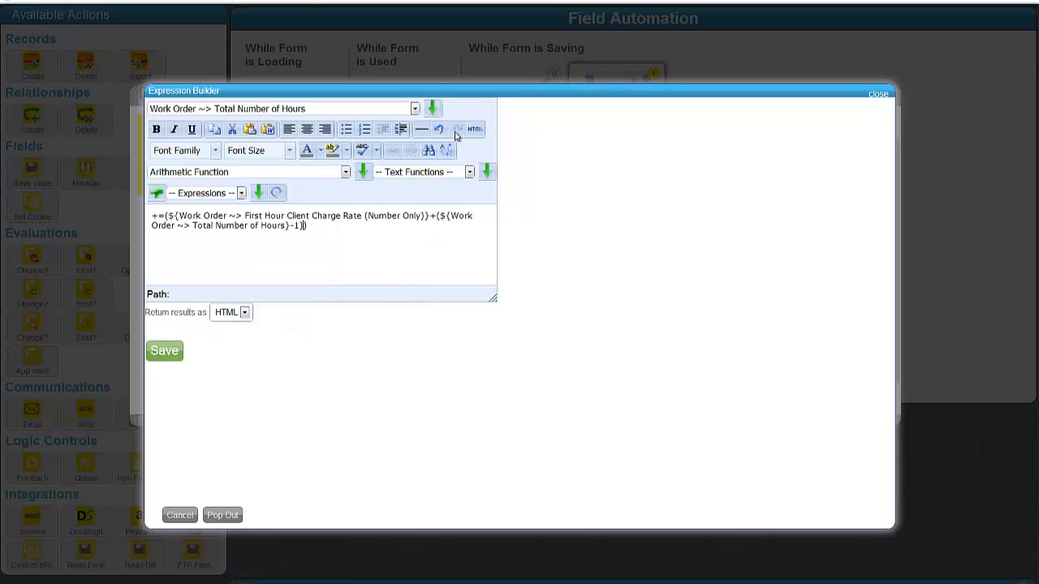
{"action": "left_click", "coordinate": [248, 110]}
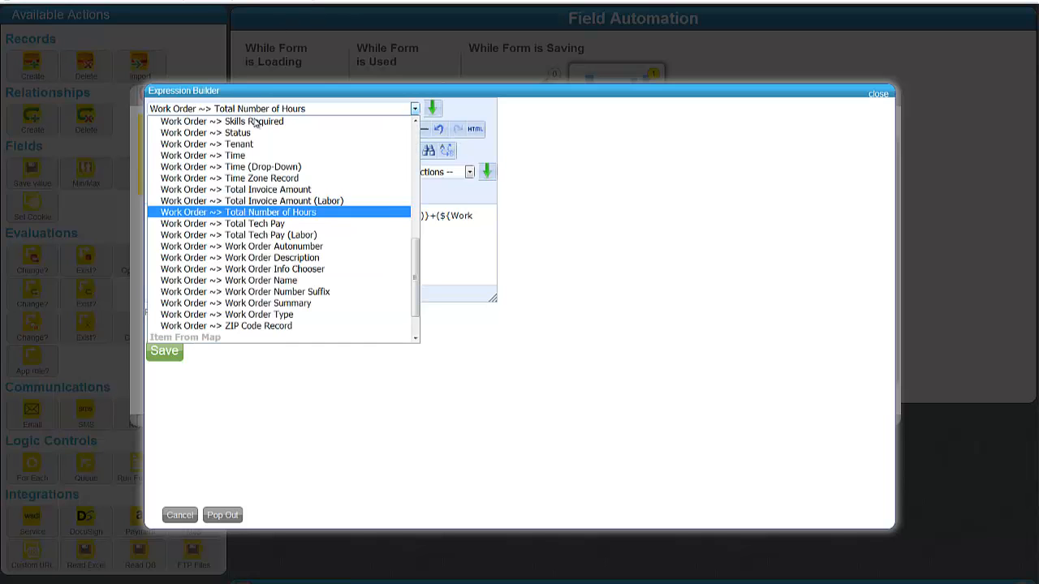
{"action": "scroll", "coordinate": [313, 199], "scroll_direction": "up", "scroll_amount": 10}
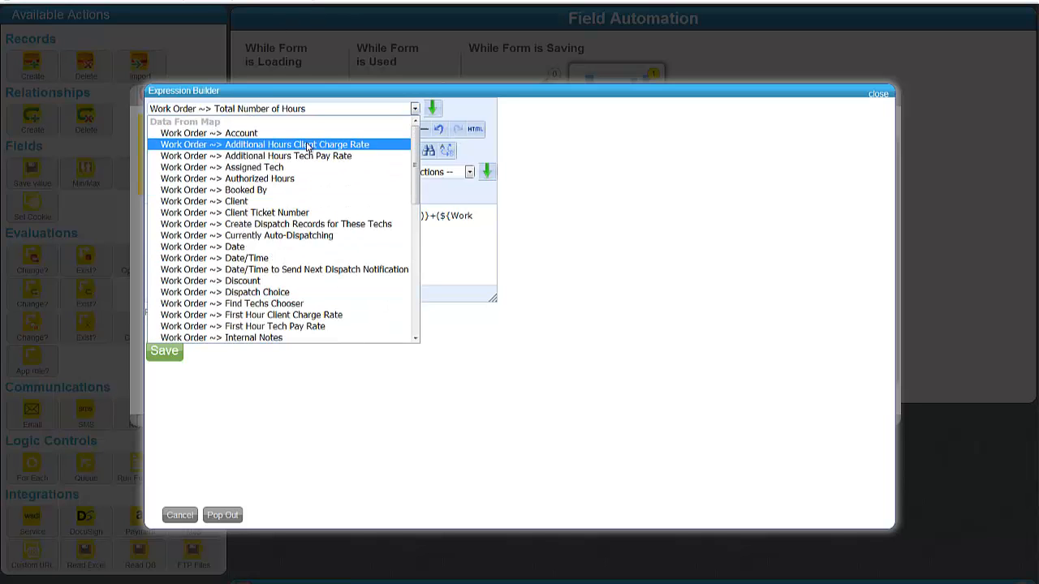
{"action": "left_click", "coordinate": [309, 144]}
{"action": "left_click", "coordinate": [451, 107]}
{"action": "left_click", "coordinate": [466, 140]}
{"action": "left_click", "coordinate": [498, 108]}
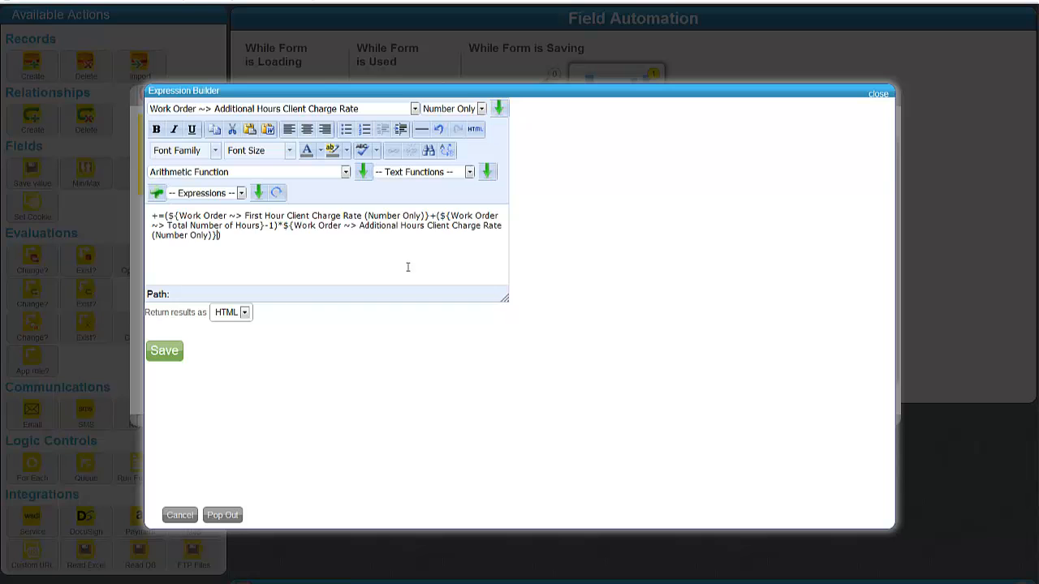
{"action": "left_click", "coordinate": [166, 353]}
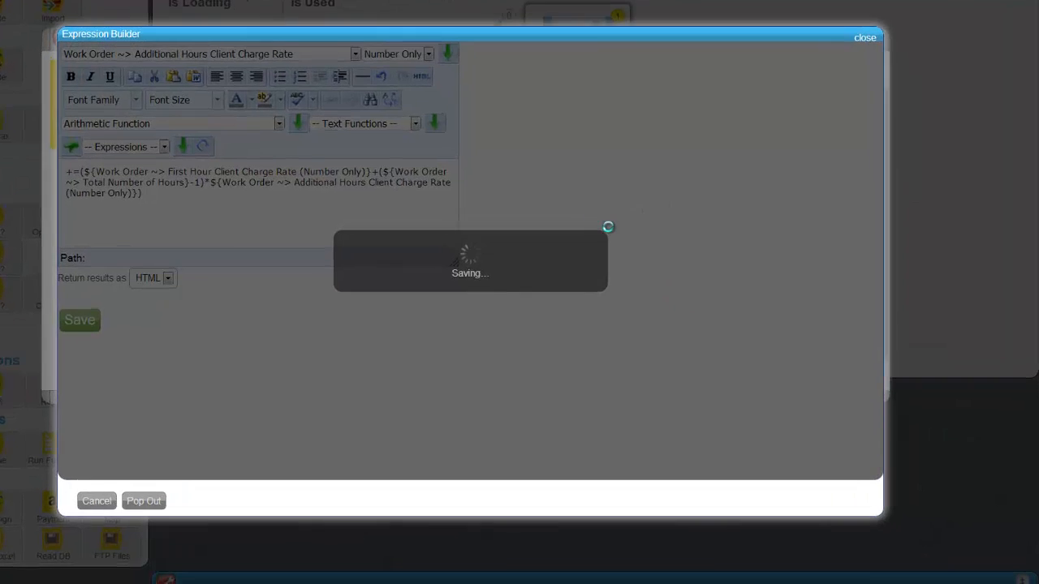
{"action": "left_click", "coordinate": [181, 307]}
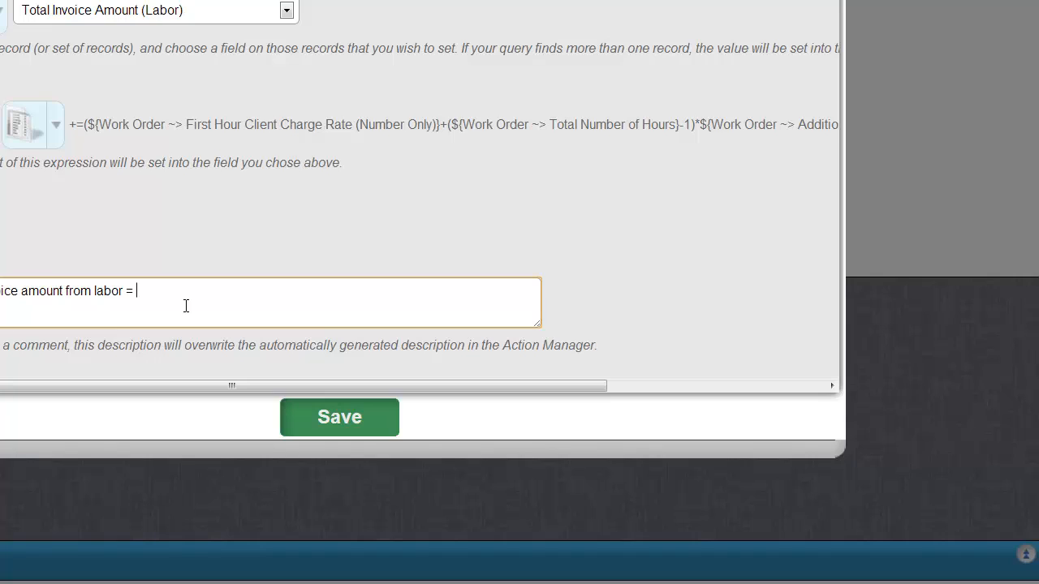
Step: Describe the additional-hours charge formula and save the invoice labor action
{"action": "type", "text": "hour client charge rate"}
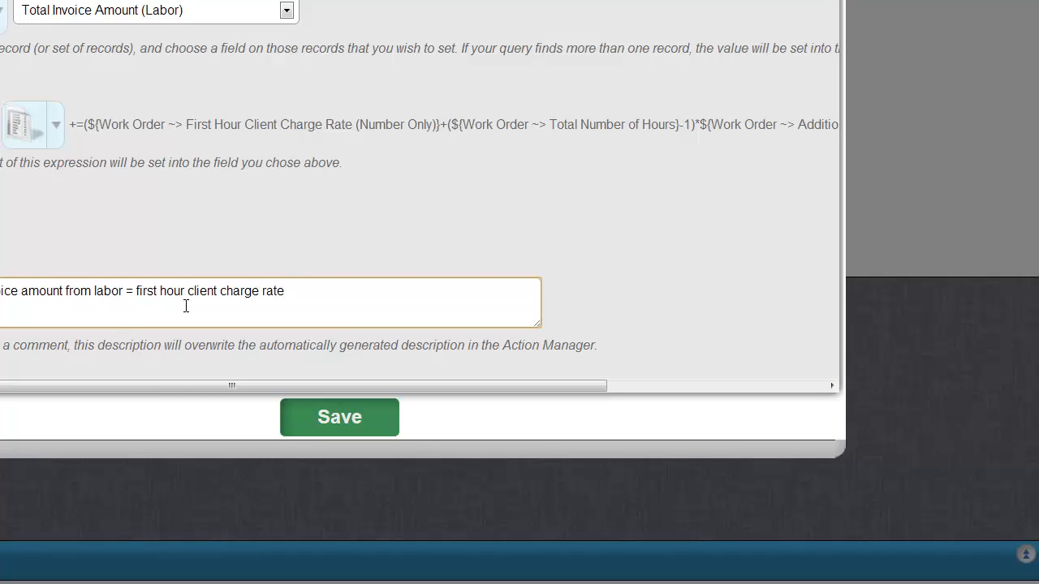
{"action": "type", "text": "numb"}
{"action": "type", "text": "er of hours - 1"}
{"action": "type", "text": "("}
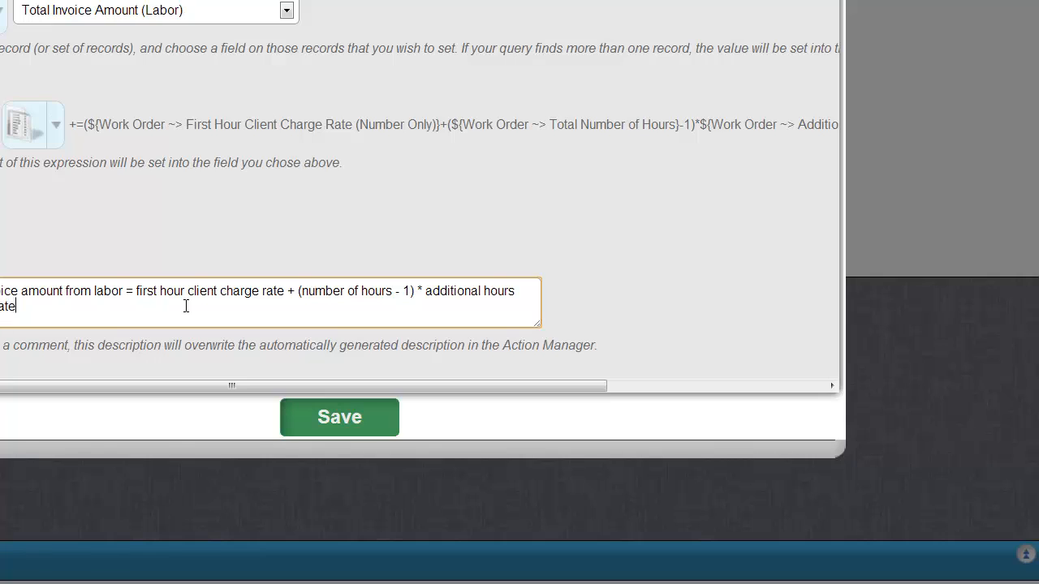
{"action": "key", "text": "Tab"}
{"action": "key", "text": "Return"}
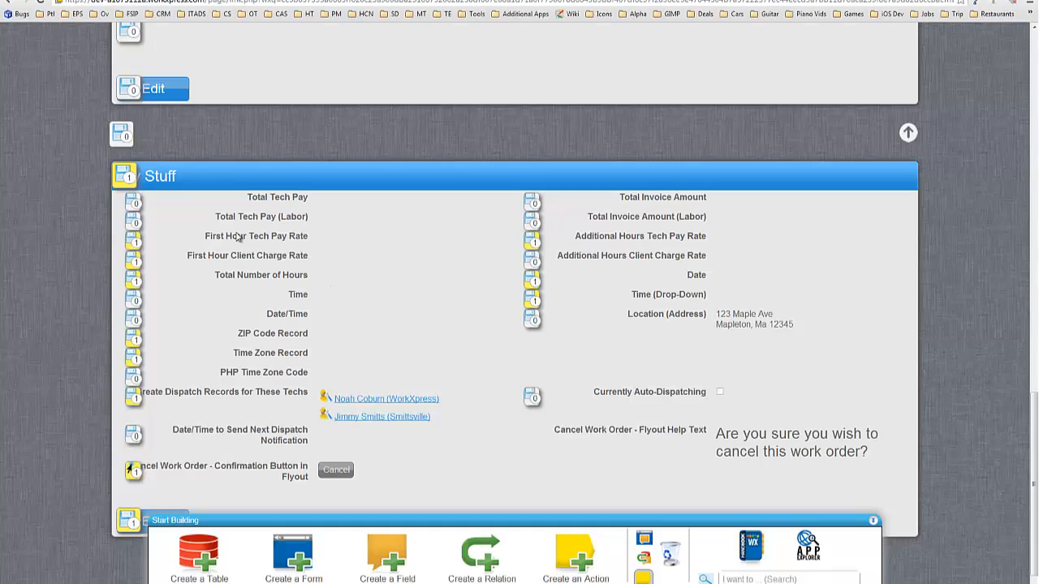
Step: In Additional Hours Client Charge Rate's save automation, add an any-change check described 'if additional hours charge rate changed'
{"action": "left_click", "coordinate": [533, 295]}
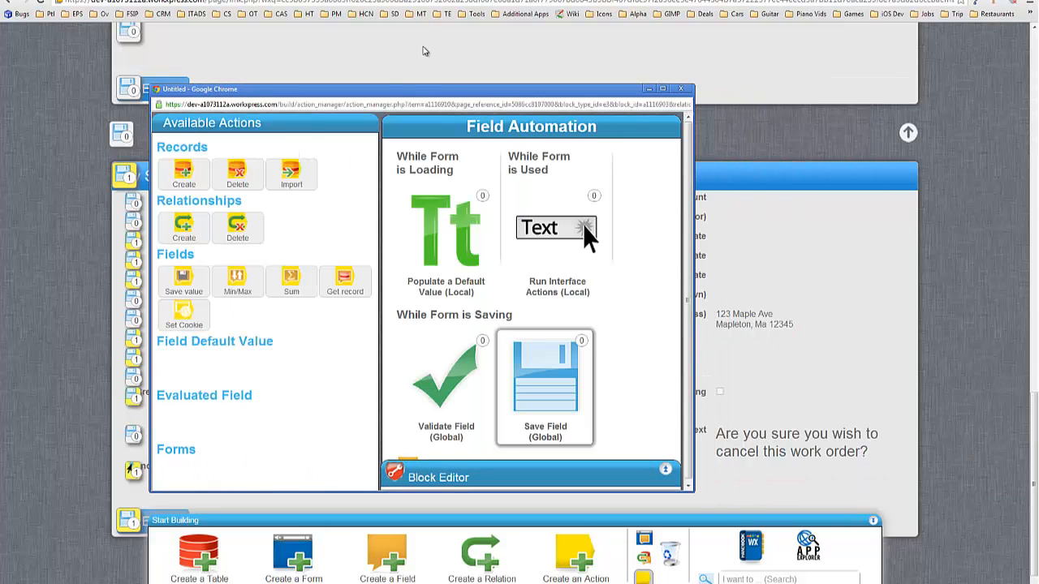
{"action": "double_click", "coordinate": [409, 92]}
{"action": "left_click_drag", "start_coordinate": [22, 329], "coordinate": [340, 255]}
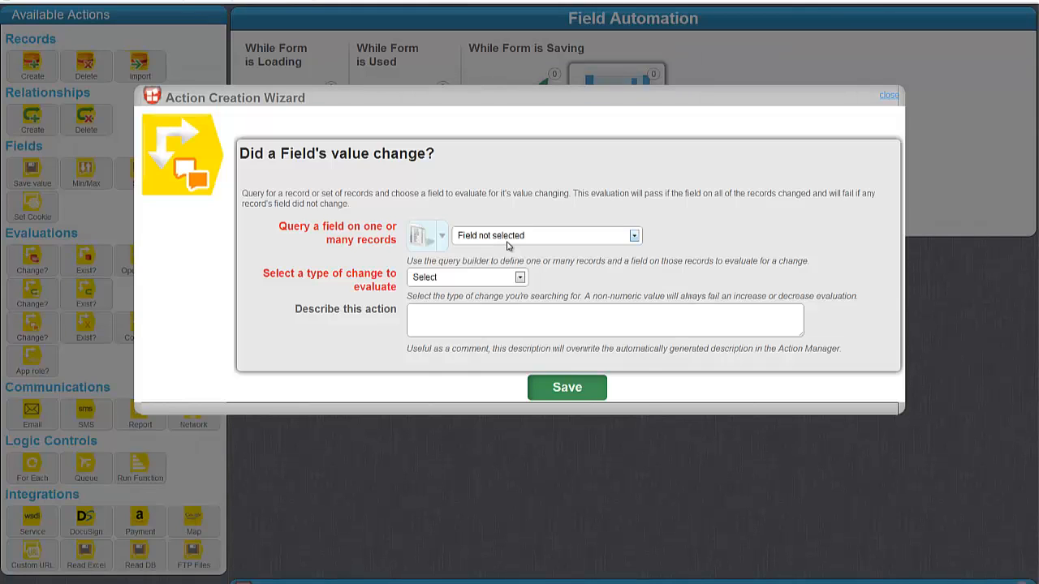
{"action": "left_click", "coordinate": [508, 237]}
{"action": "left_click", "coordinate": [503, 268]}
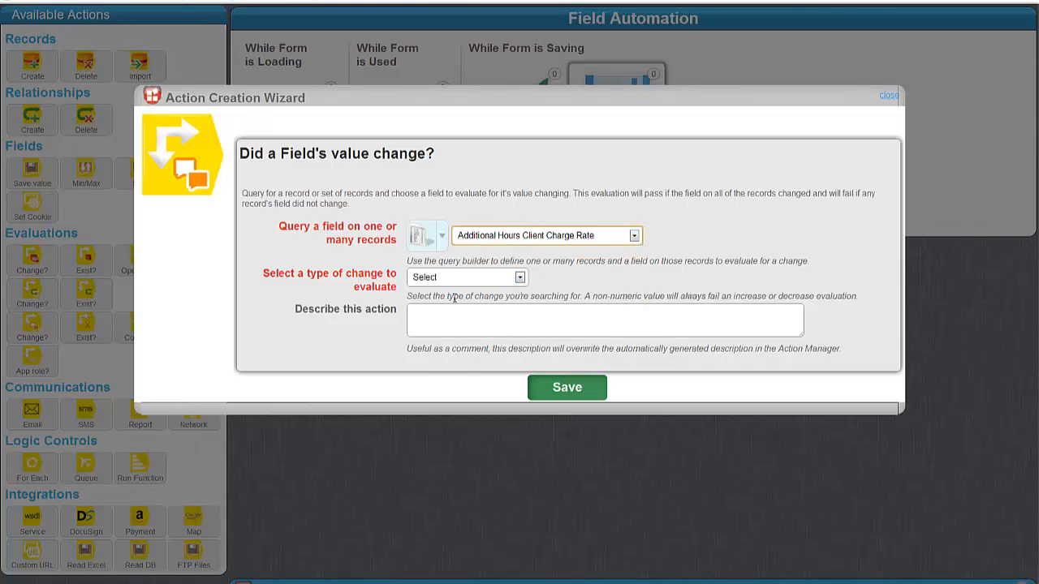
{"action": "left_click", "coordinate": [443, 278]}
{"action": "left_click", "coordinate": [452, 302]}
{"action": "left_click", "coordinate": [460, 319]}
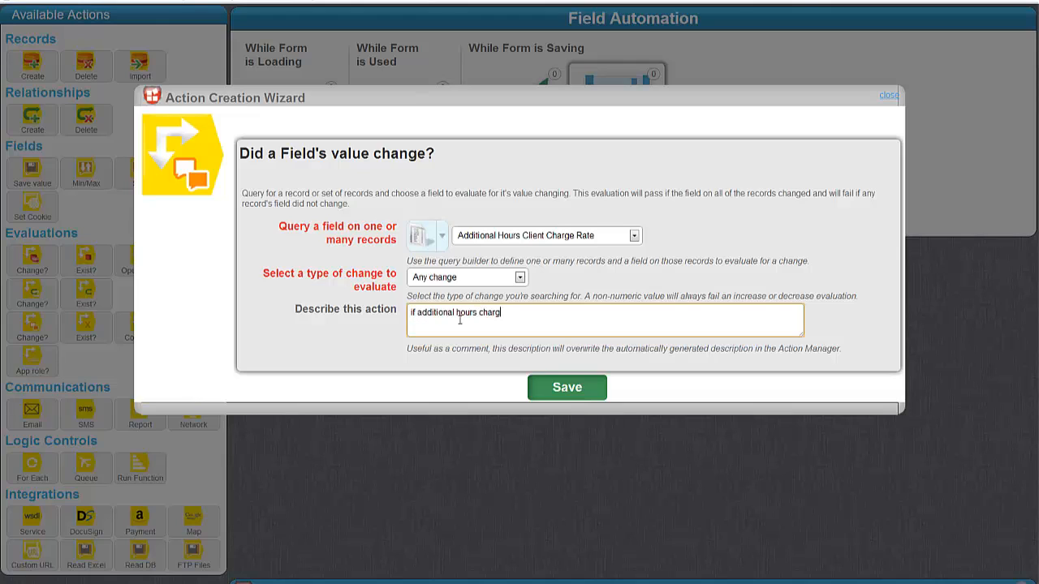
{"action": "type", "text": "if additional hours charge rate changed"}
{"action": "key", "text": "Tab"}
{"action": "key", "text": "Return"}
Step: Under If true, run the Calculate Invoice Labor Charge function
{"action": "left_click", "coordinate": [395, 243]}
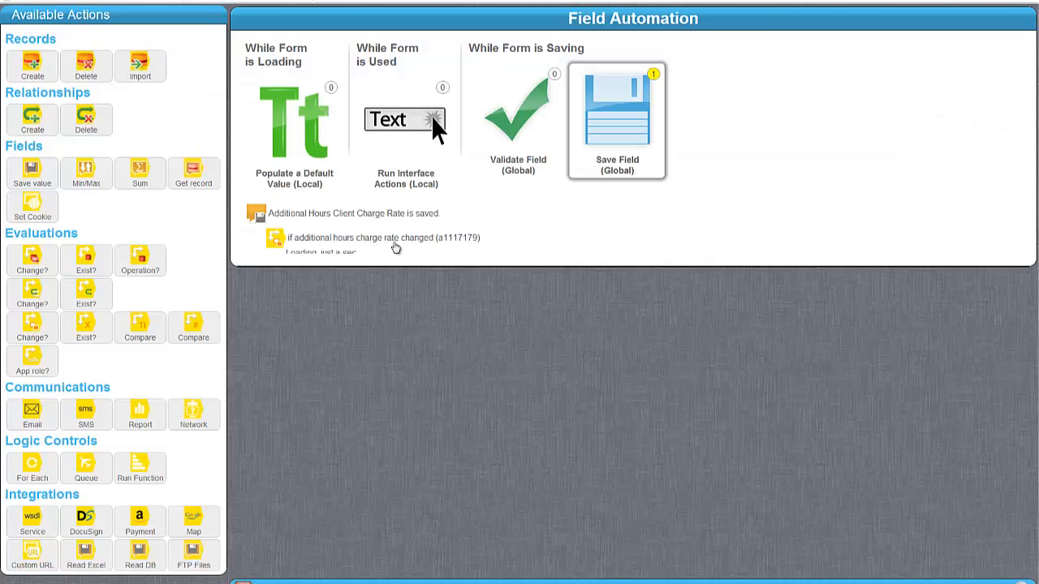
{"action": "left_click_drag", "start_coordinate": [131, 478], "coordinate": [389, 268]}
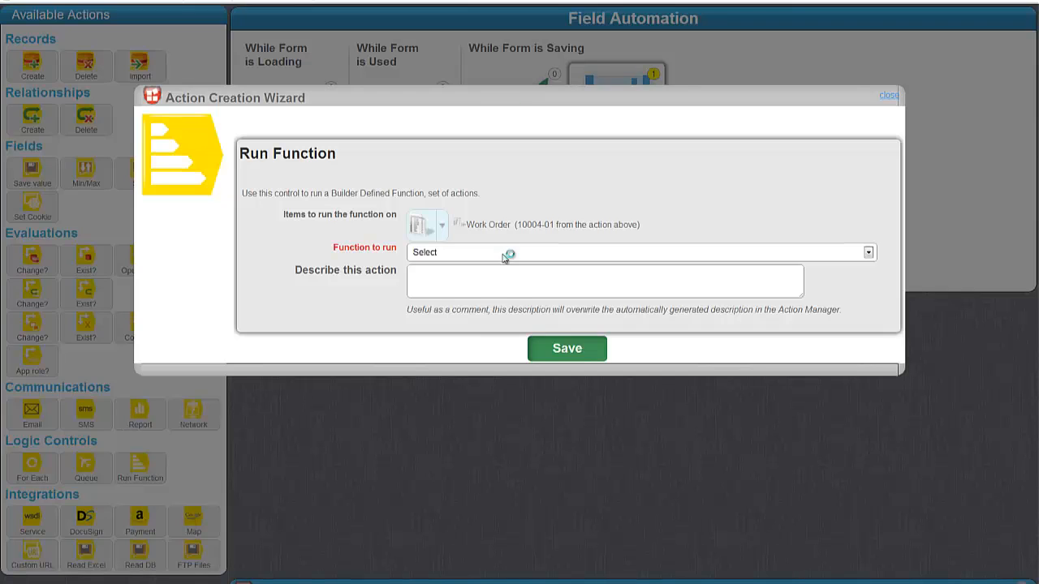
{"action": "left_click", "coordinate": [503, 252]}
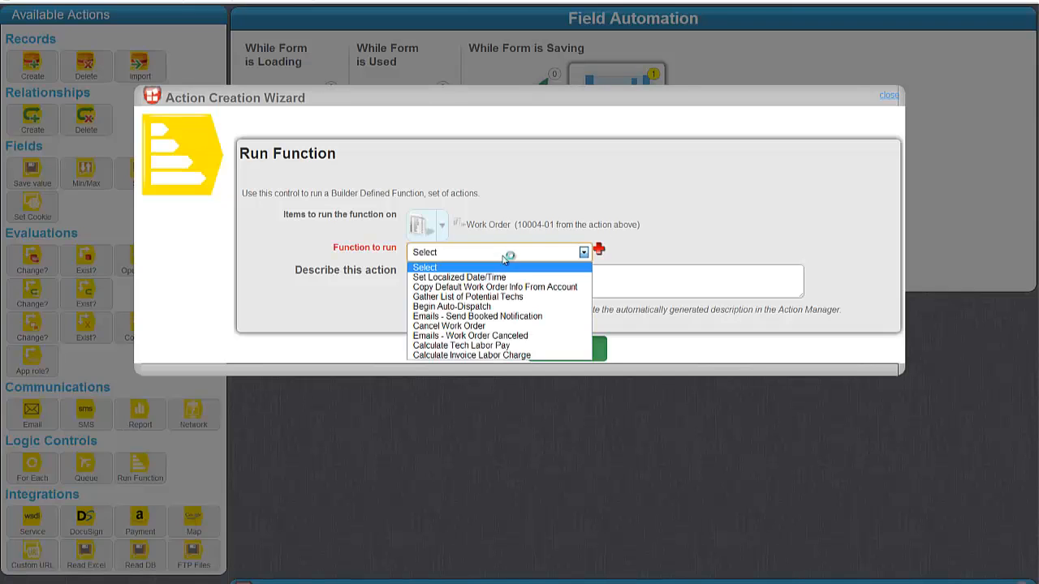
{"action": "left_click", "coordinate": [501, 356]}
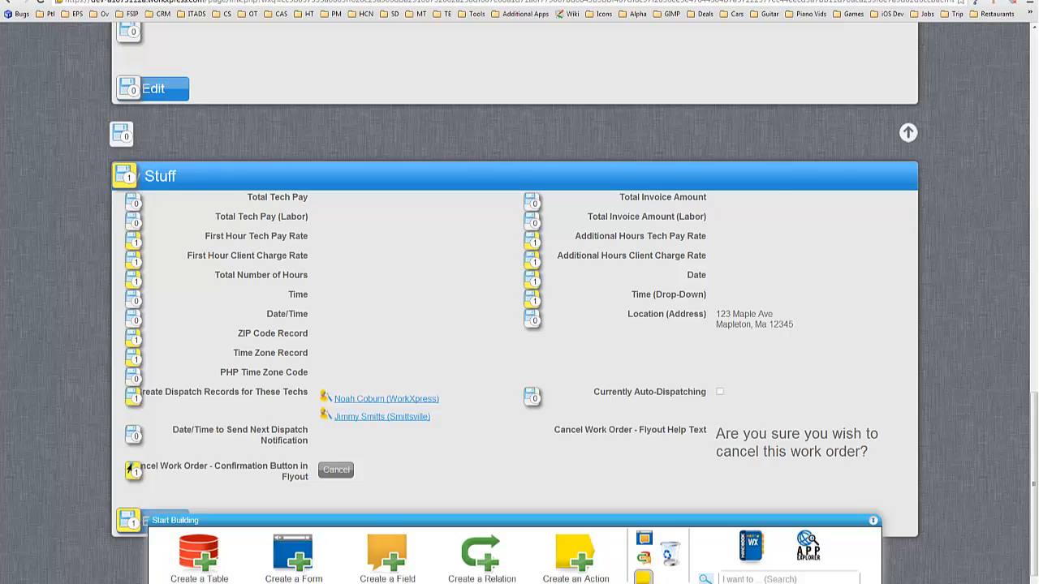
Step: Add a Calculate Invoice Labor Charge function run under Total Number of Hours' If true branch and save
{"action": "left_click", "coordinate": [130, 469]}
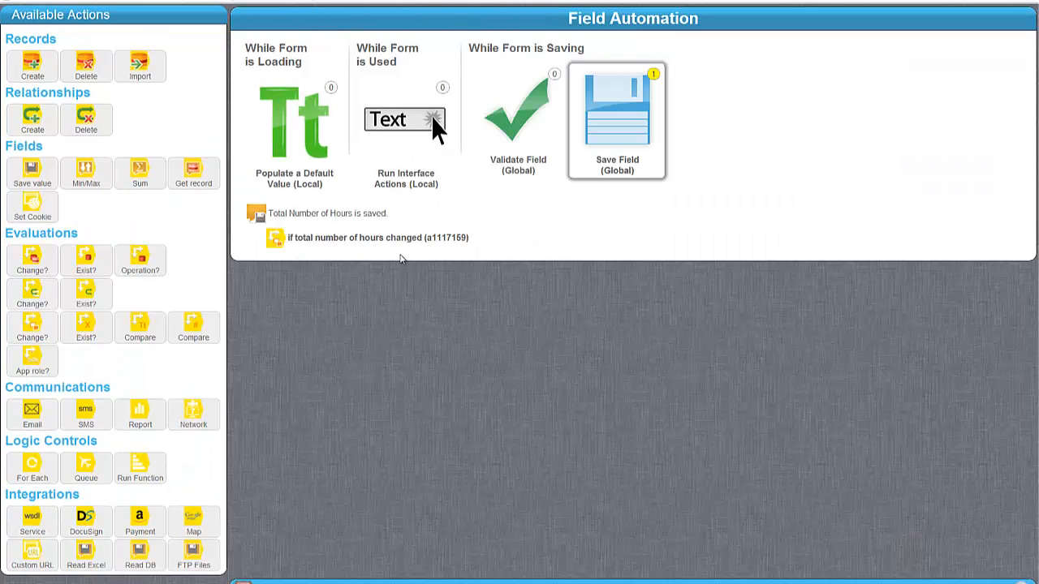
{"action": "left_click", "coordinate": [354, 244]}
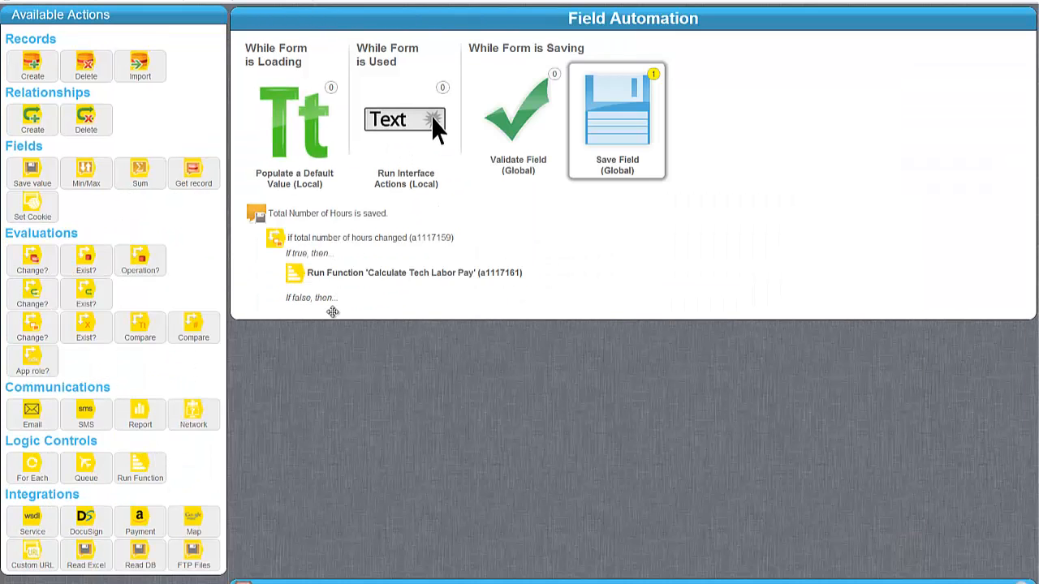
{"action": "left_click_drag", "start_coordinate": [333, 311], "coordinate": [370, 276]}
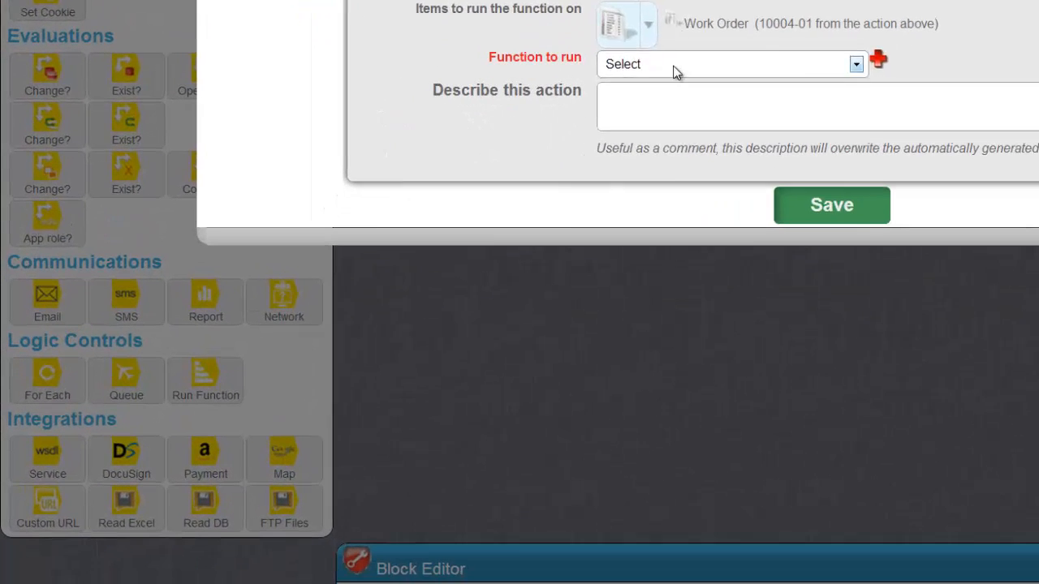
{"action": "left_click", "coordinate": [469, 254]}
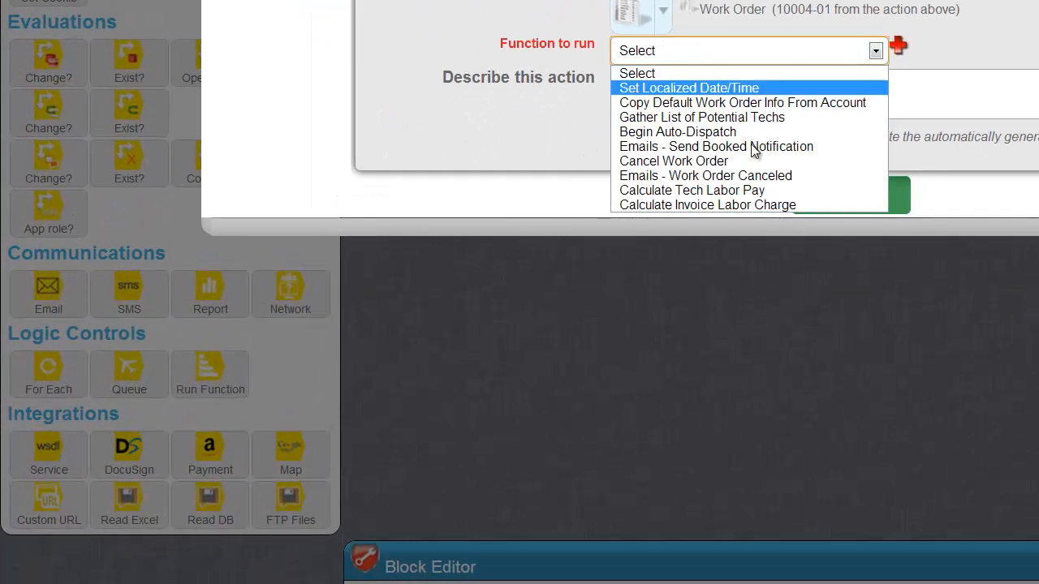
{"action": "left_click", "coordinate": [724, 205]}
{"action": "left_click", "coordinate": [849, 193]}
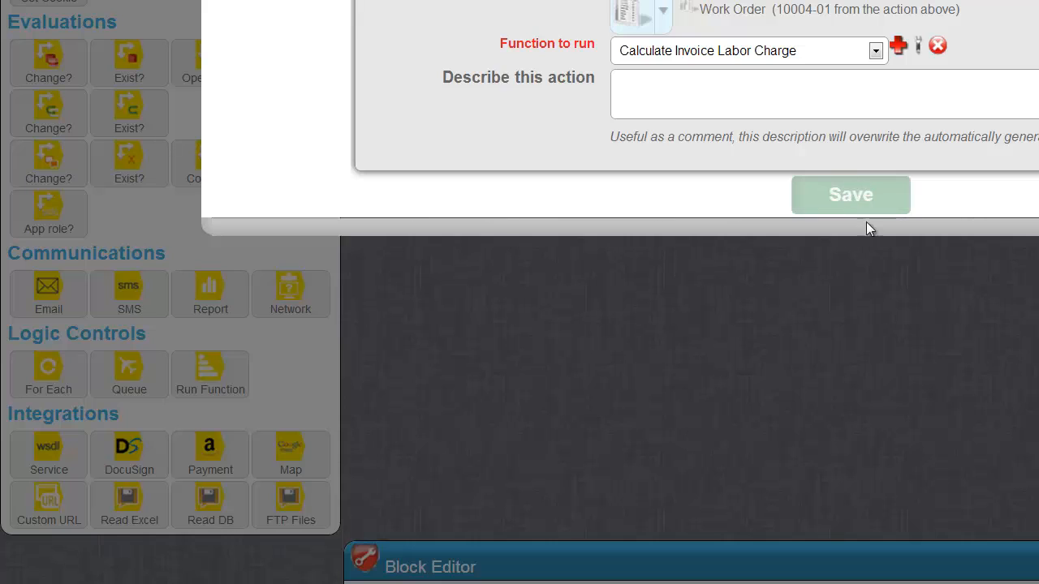
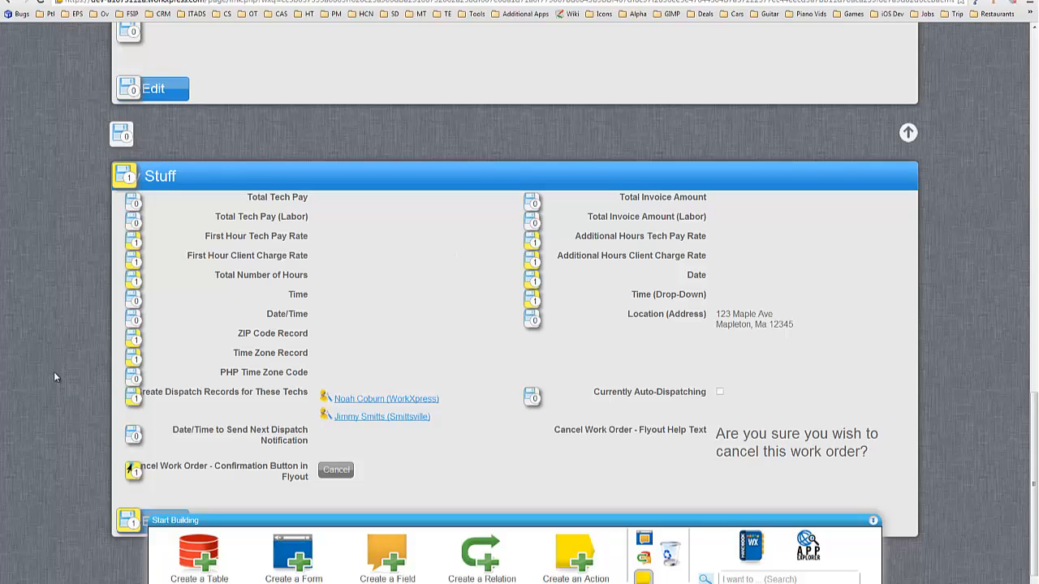
Step: Turn on layout editing for the work order page's Stuff form
{"action": "scroll", "coordinate": [55, 369], "scroll_direction": "down", "scroll_amount": 1}
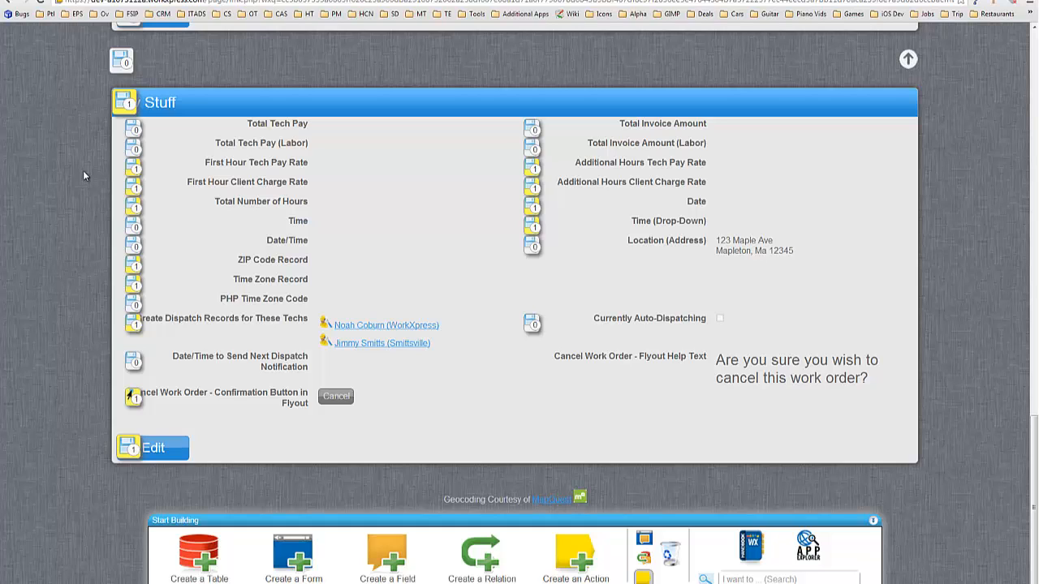
{"action": "left_click", "coordinate": [643, 543]}
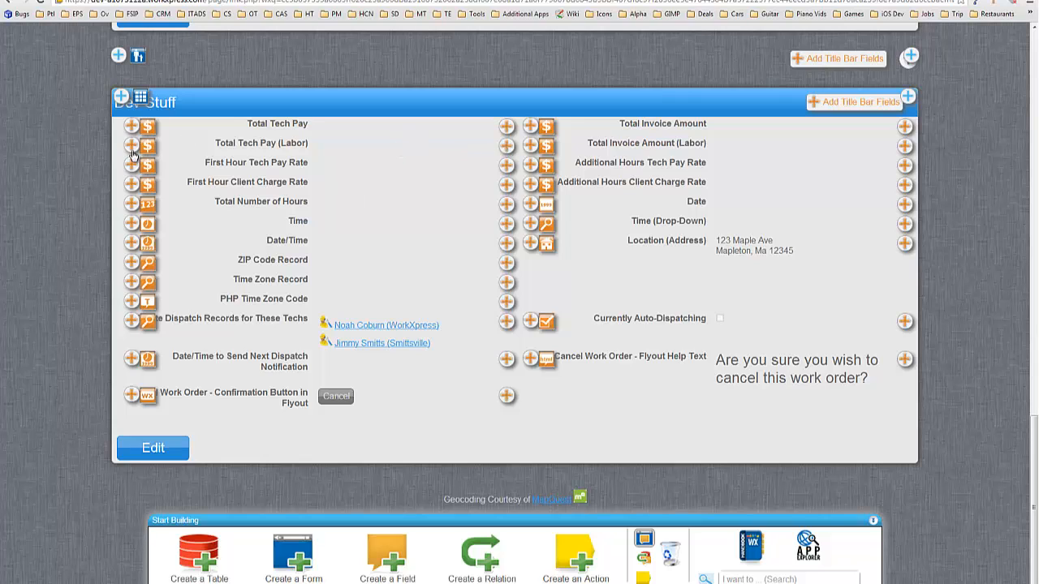
Step: Start a new field on the work order table named Total Invoice Amount (Parts), typed Currency
{"action": "left_click", "coordinate": [131, 203]}
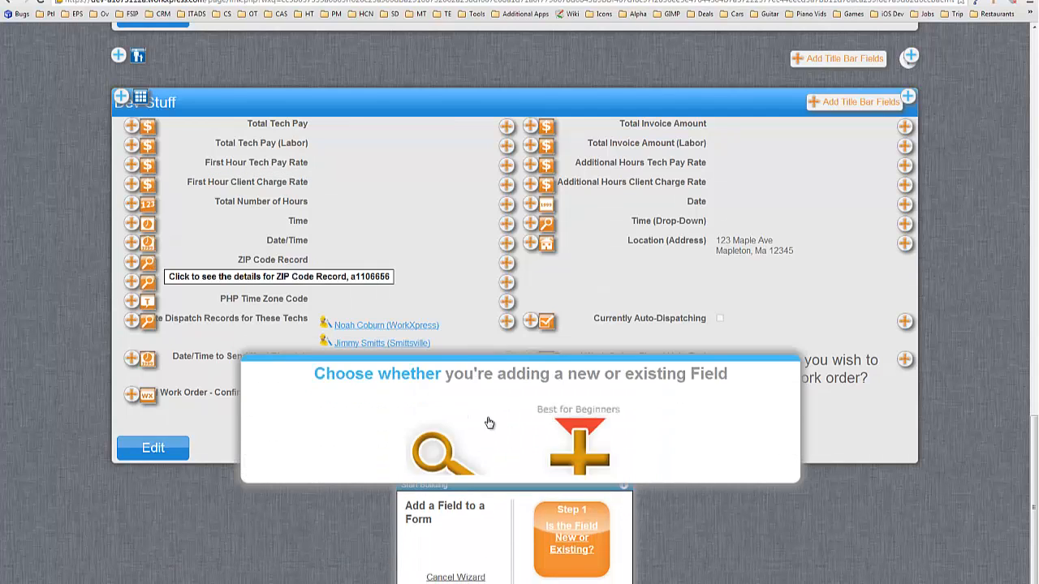
{"action": "left_click", "coordinate": [573, 393]}
{"action": "left_click", "coordinate": [549, 449]}
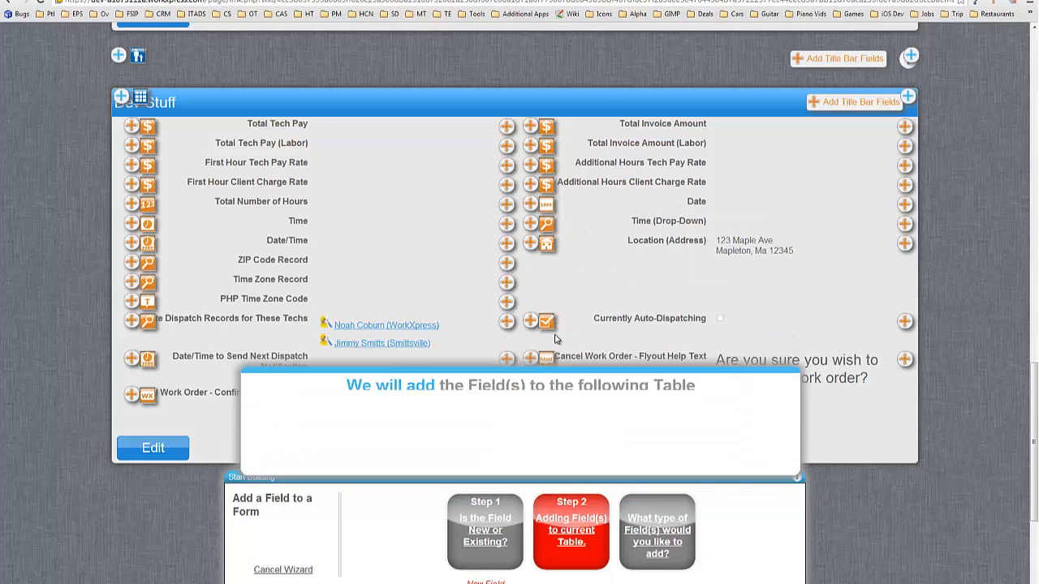
{"action": "left_click", "coordinate": [536, 440]}
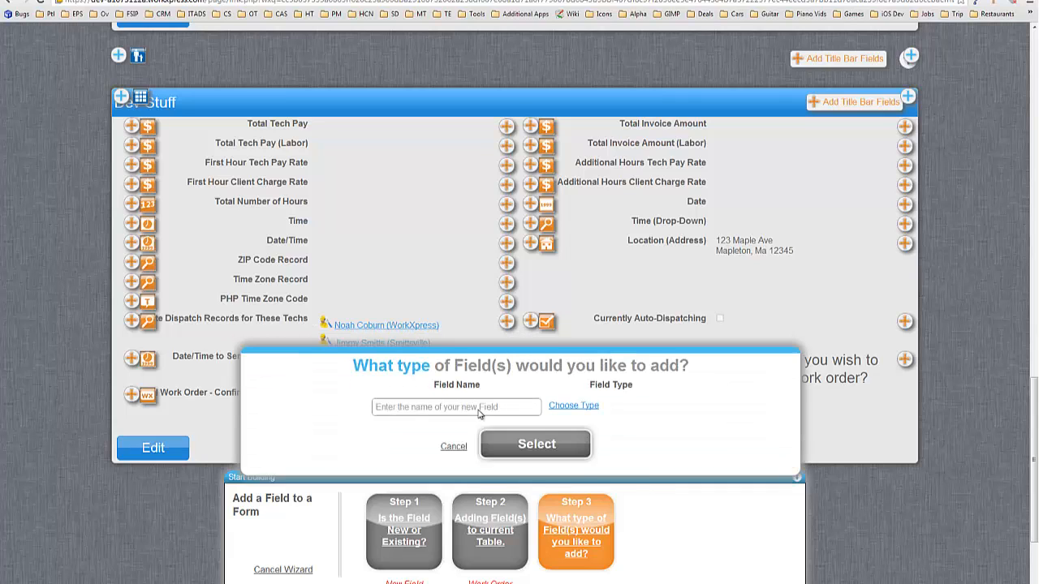
{"action": "left_click", "coordinate": [447, 403]}
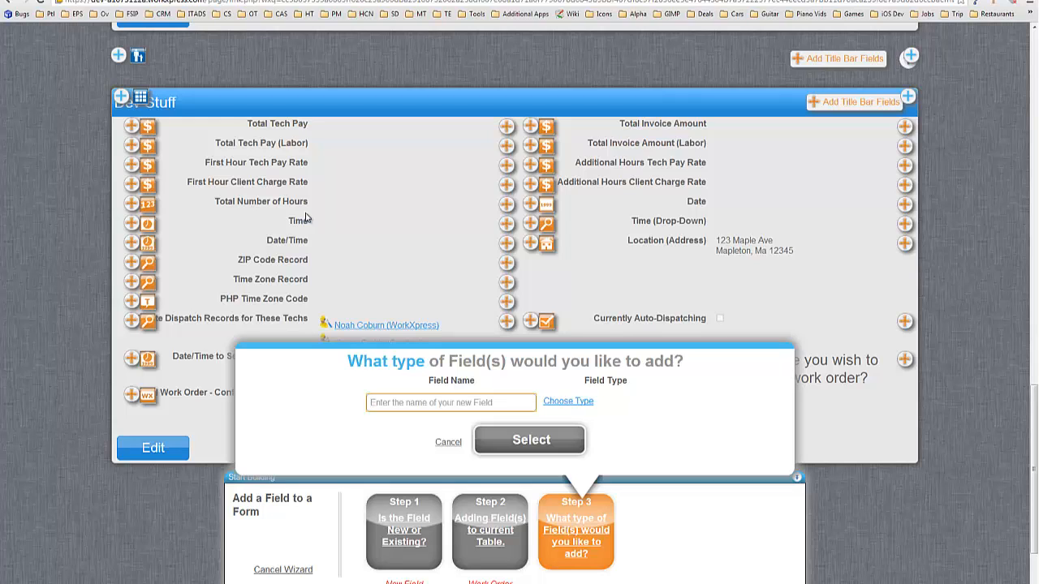
{"action": "type", "text": "Ttoal"}
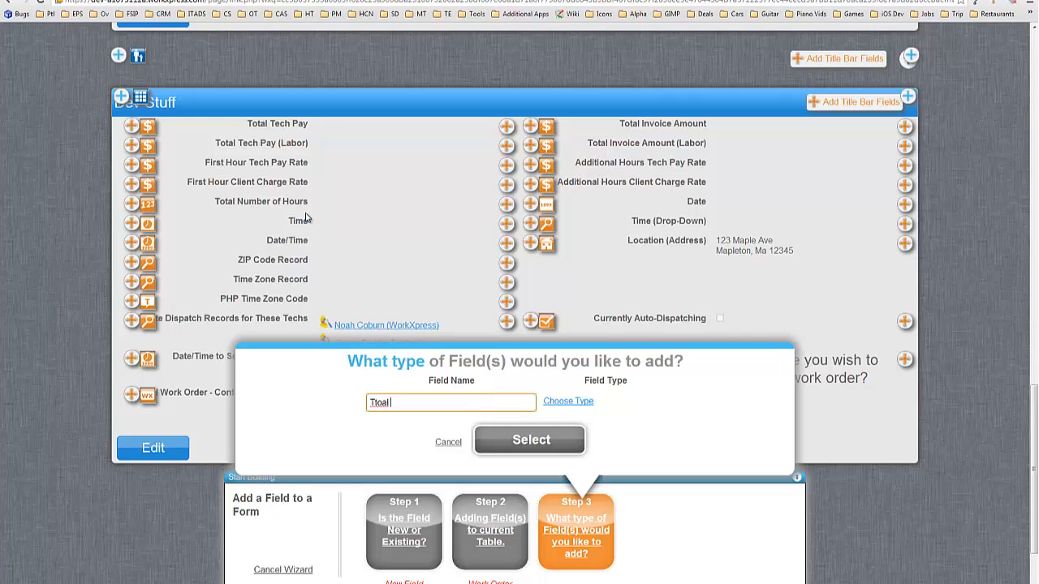
{"action": "key", "text": "BackSpace"}
{"action": "key", "text": "BackSpace"}
{"action": "key", "text": "BackSpace"}
{"action": "type", "text": "otal Invoice Amount (Parts"}
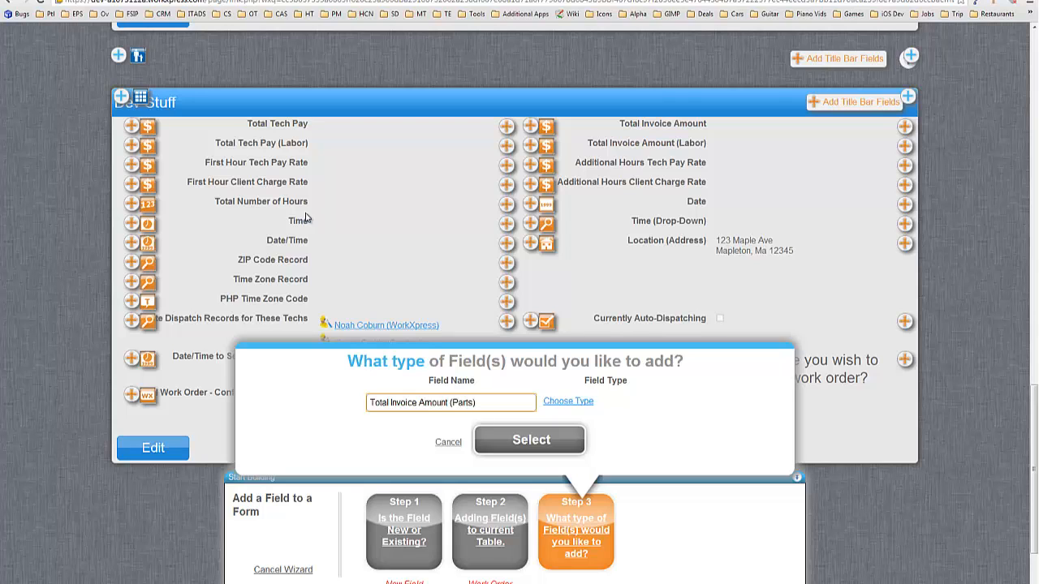
{"action": "left_click", "coordinate": [566, 405]}
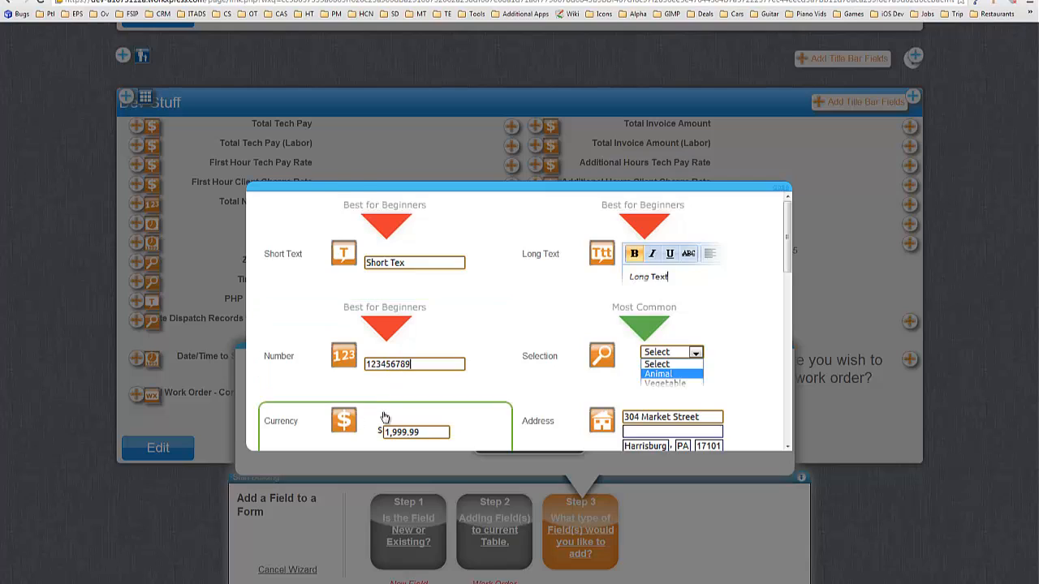
{"action": "left_click", "coordinate": [388, 418]}
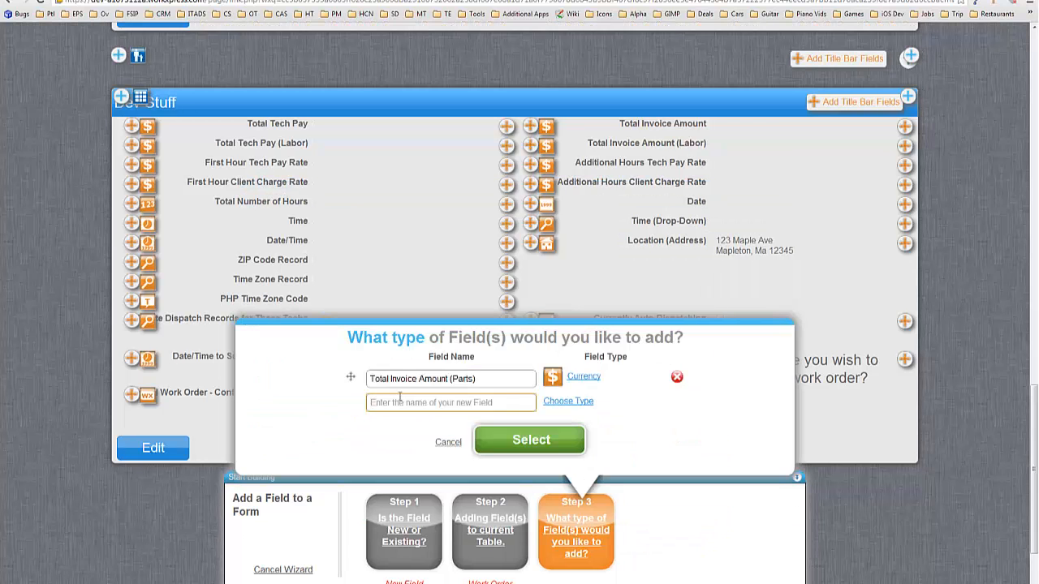
Step: Add Total Tech Pay (Parts) as a second Currency field and create both fields
{"action": "type", "text": "Toal"}
{"action": "key", "text": "BackSpace"}
{"action": "key", "text": "BackSpace"}
{"action": "key", "text": "BackSpace"}
{"action": "type", "text": "ota"}
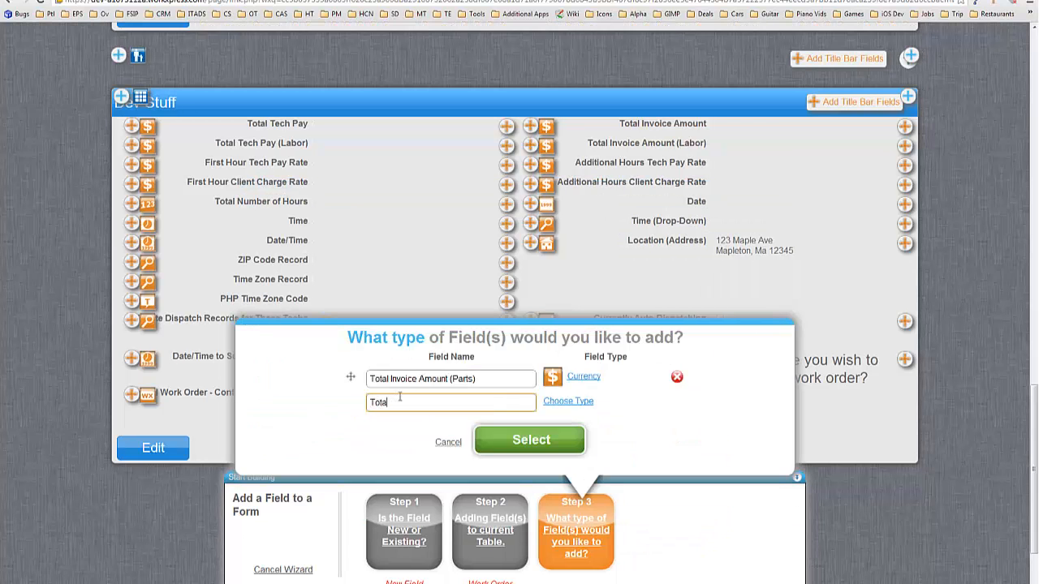
{"action": "type", "text": "l Tech Pay (Parts"}
{"action": "left_click", "coordinate": [586, 401]}
{"action": "left_click", "coordinate": [353, 449]}
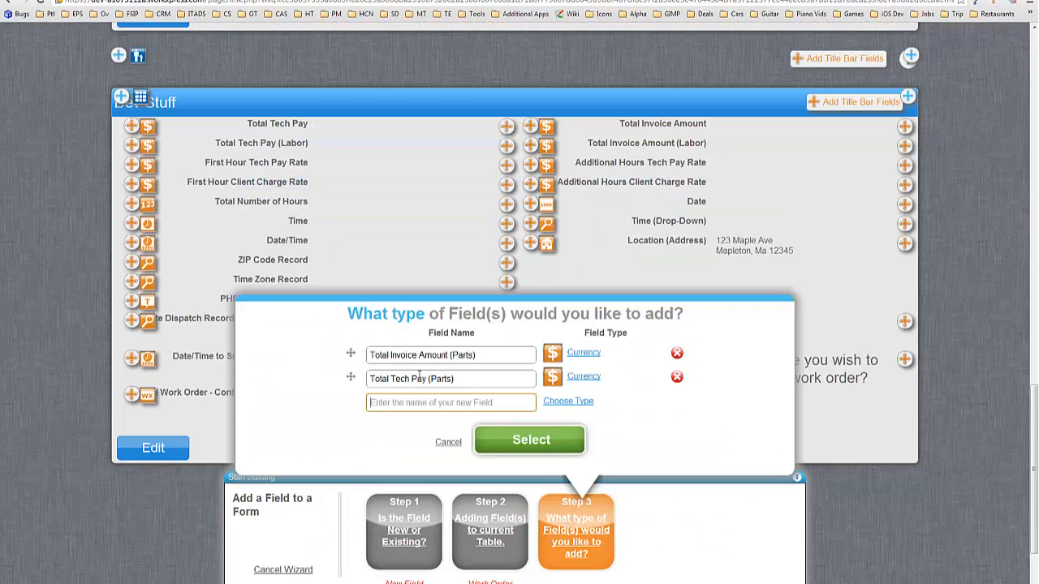
{"action": "left_click", "coordinate": [559, 440]}
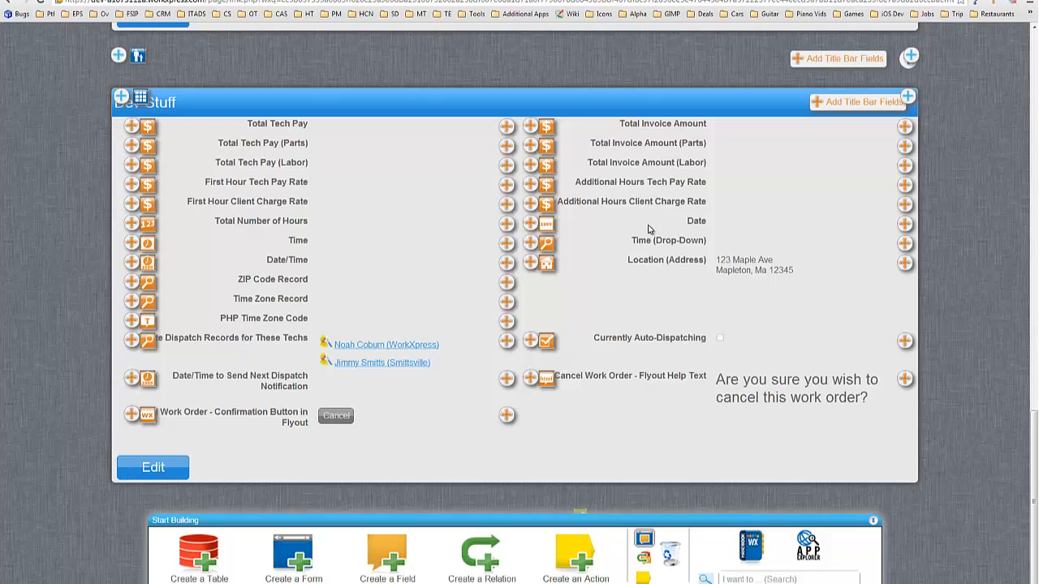
{"action": "left_click", "coordinate": [509, 186]}
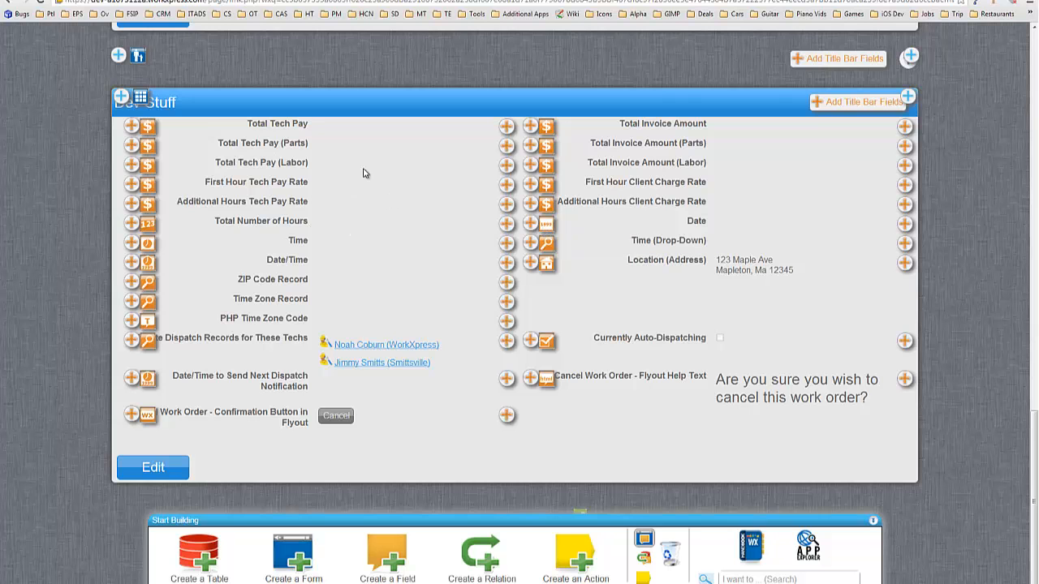
{"action": "scroll", "coordinate": [370, 176], "scroll_direction": "up", "scroll_amount": 10}
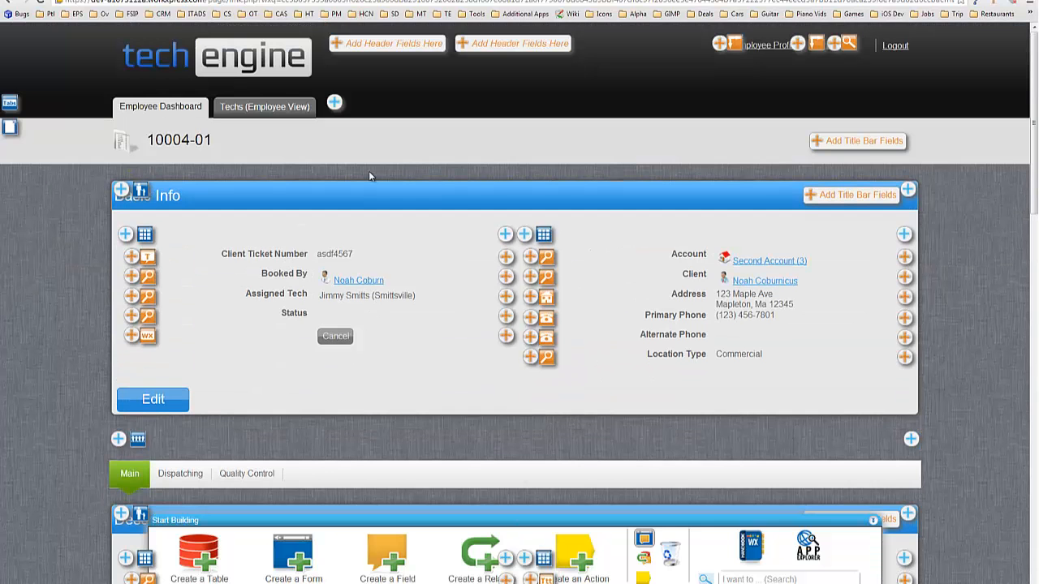
Step: Leave design mode, go to the Work Orders settings via Employee Dashboard, and re-enable layout editing
{"action": "left_click", "coordinate": [647, 541]}
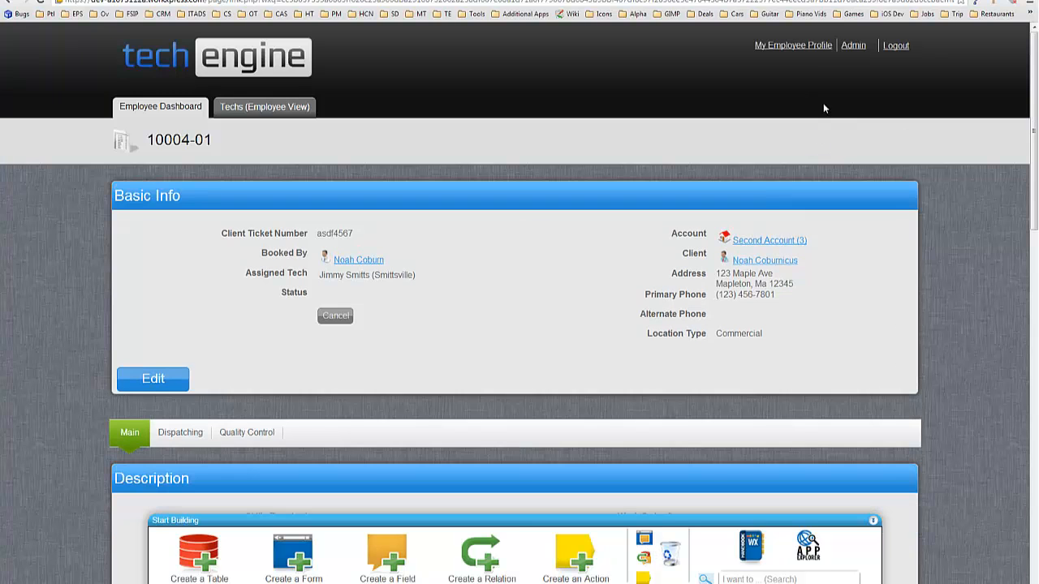
{"action": "left_click", "coordinate": [145, 112]}
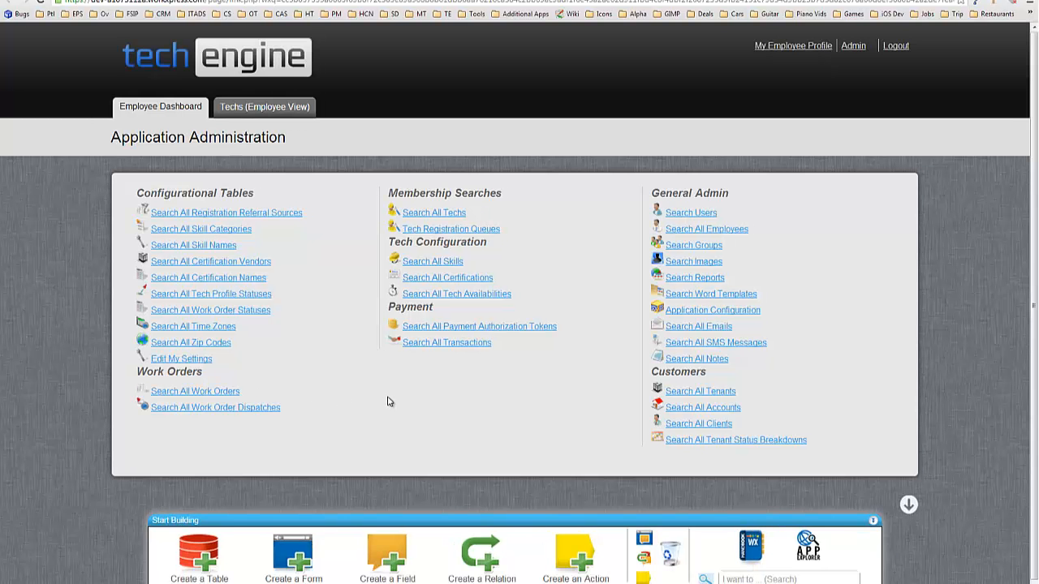
{"action": "left_click", "coordinate": [195, 366]}
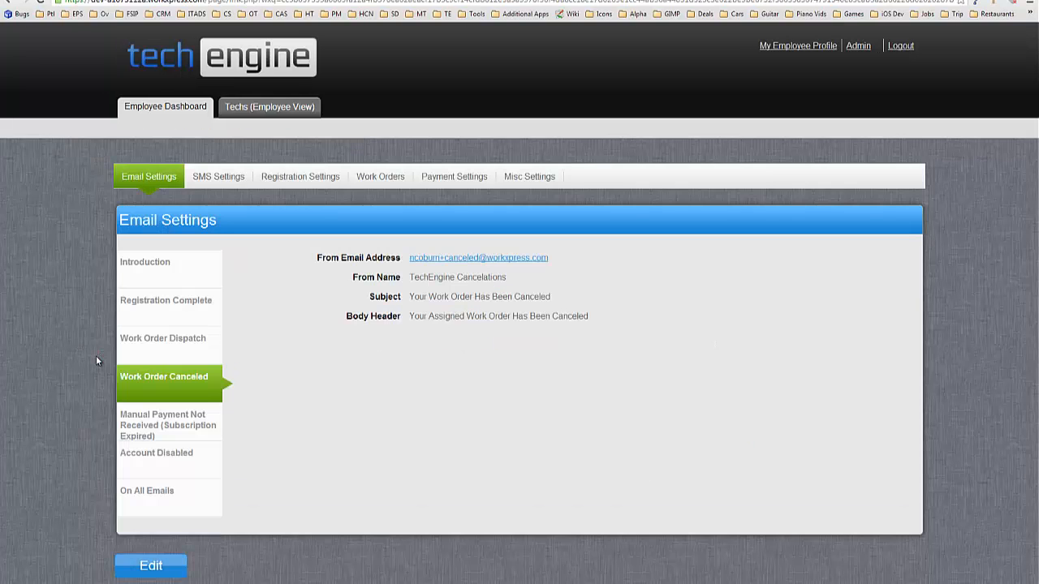
{"action": "left_click", "coordinate": [528, 177]}
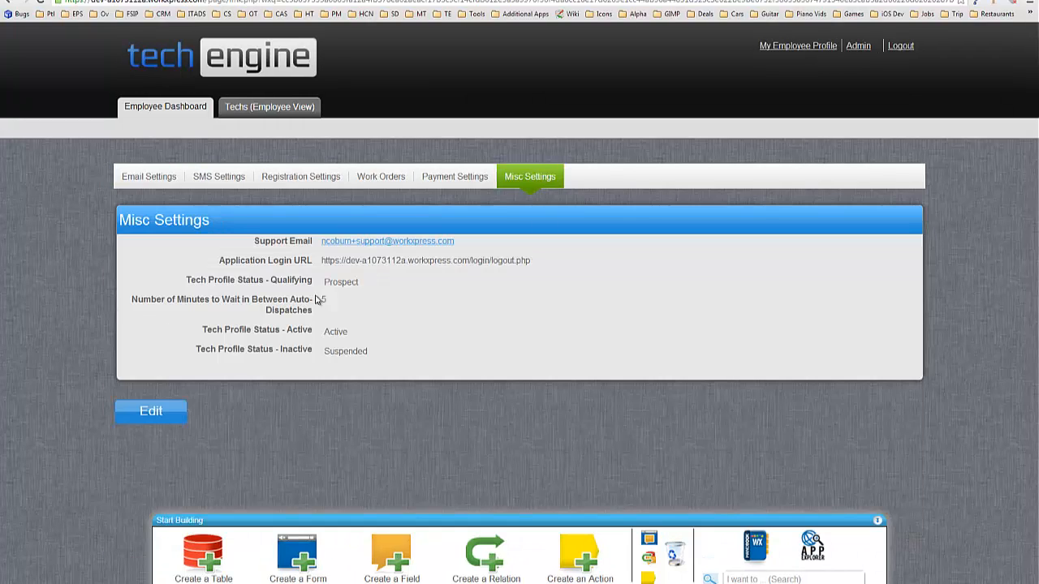
{"action": "left_click", "coordinate": [381, 179]}
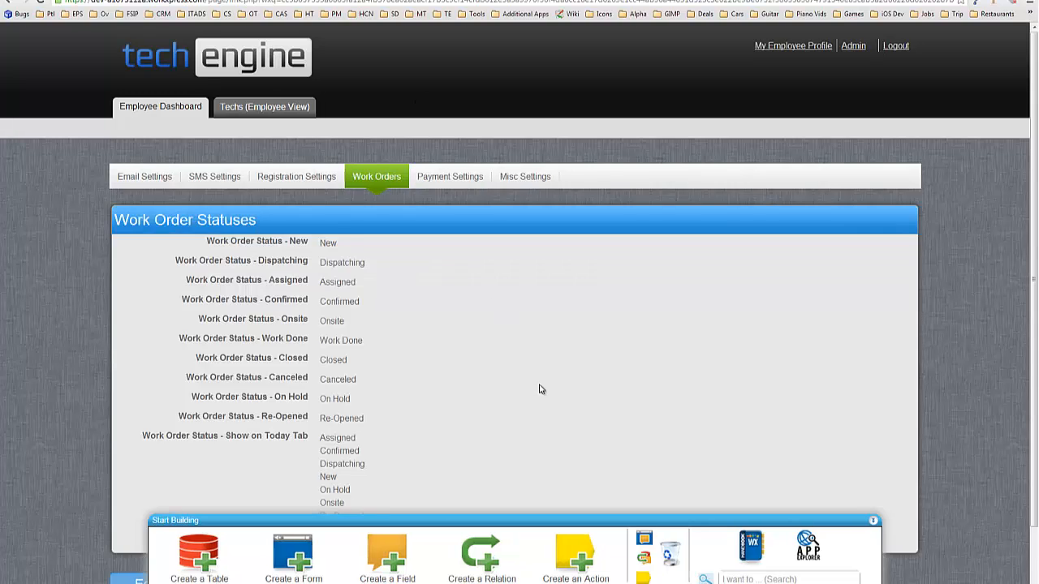
{"action": "scroll", "coordinate": [541, 387], "scroll_direction": "down", "scroll_amount": 1}
{"action": "left_click", "coordinate": [644, 539]}
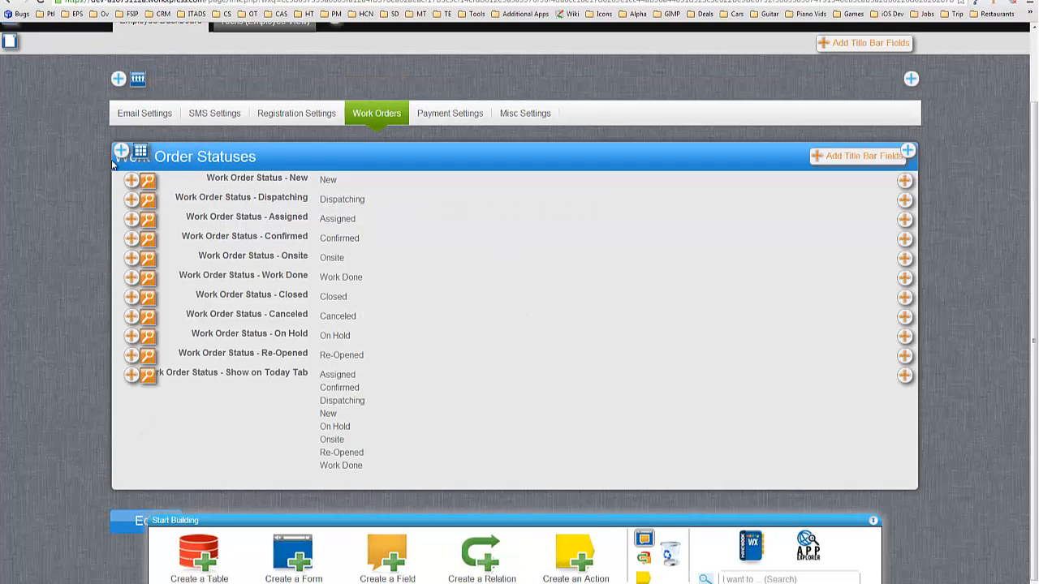
Step: Start a grid form named 'Payment & Charge Rates' after Work Order Statuses
{"action": "left_click", "coordinate": [909, 152]}
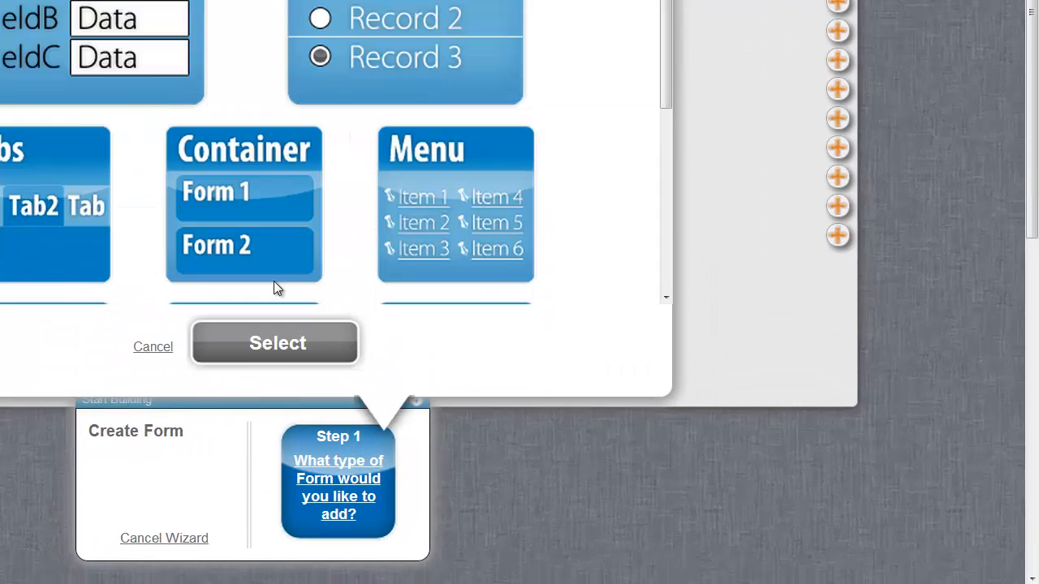
{"action": "left_click", "coordinate": [138, 71]}
{"action": "left_click", "coordinate": [259, 345]}
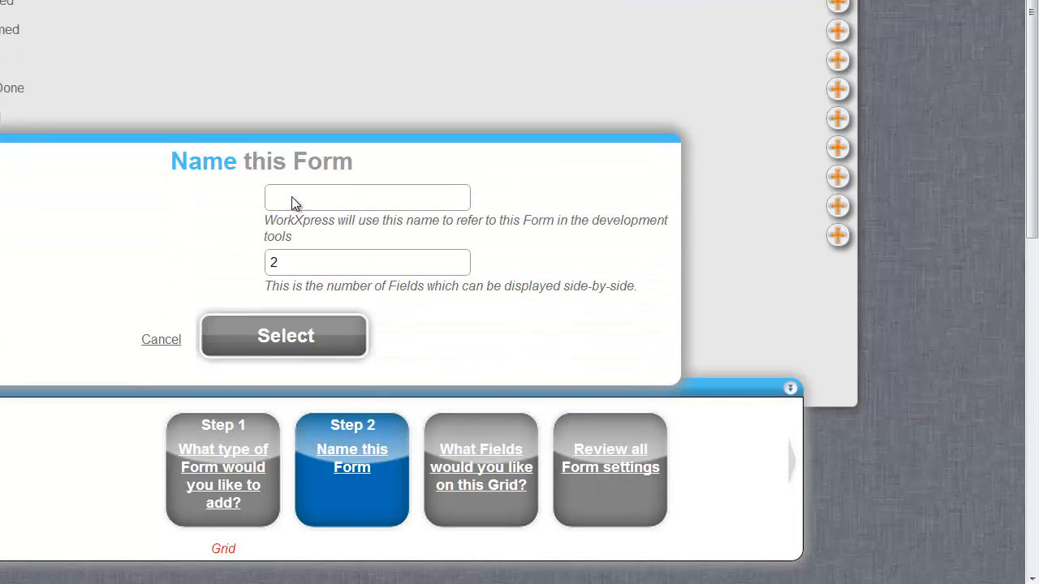
{"action": "left_click", "coordinate": [296, 191]}
{"action": "type", "text": "Payment "}
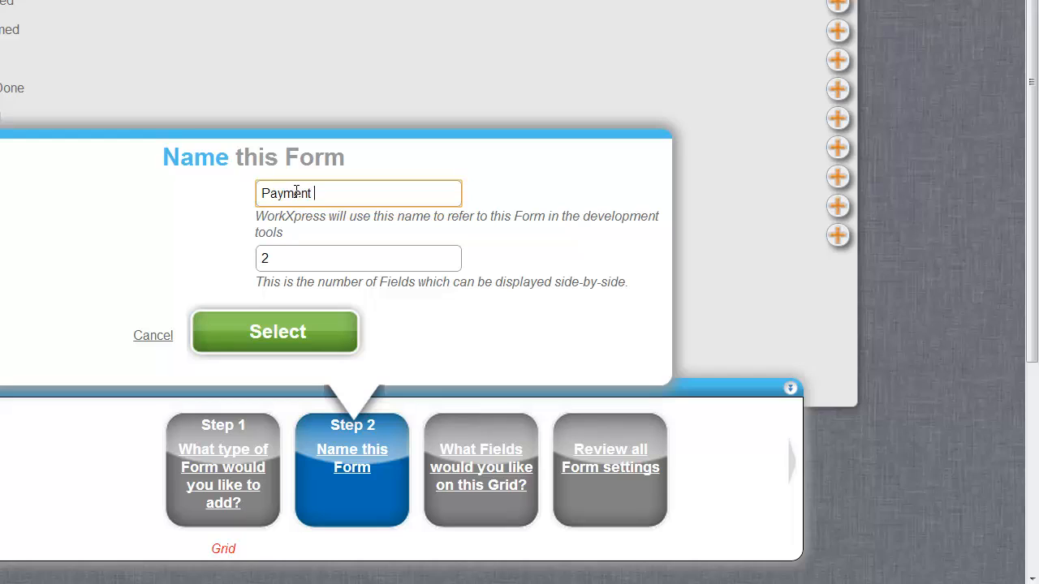
{"action": "type", "text": "& Charge Rates"}
{"action": "key", "text": "Tab"}
{"action": "key", "text": "Tab"}
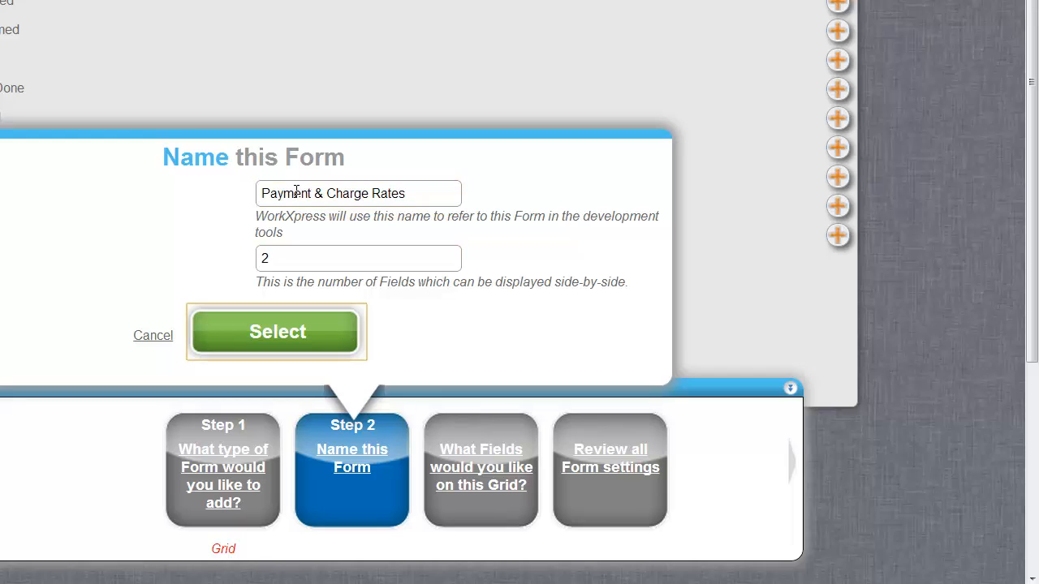
{"action": "key", "text": "Return"}
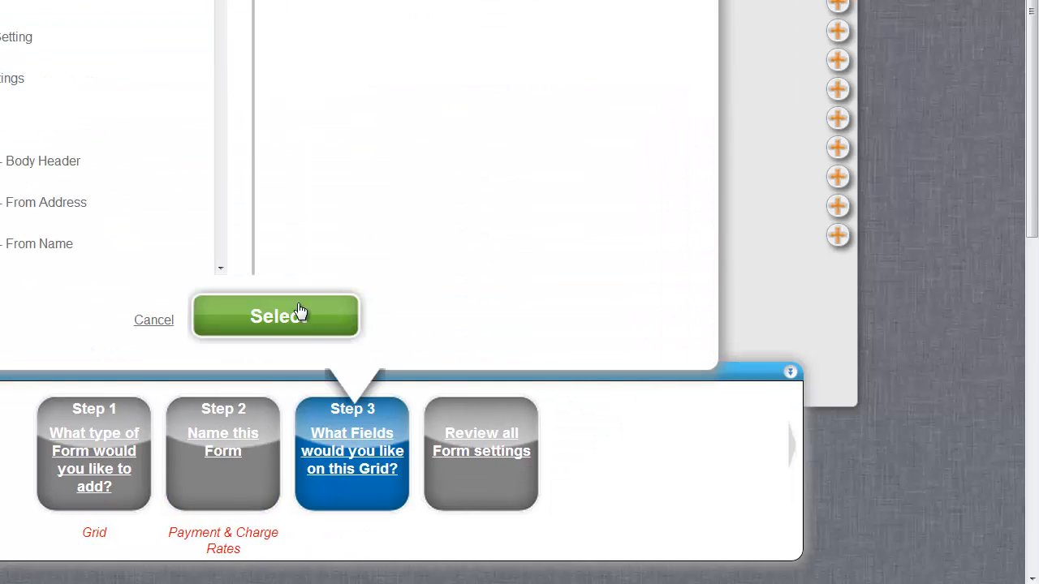
Step: Clear the form icon, finish the wizard, and reload the Work Orders settings
{"action": "left_click", "coordinate": [301, 331]}
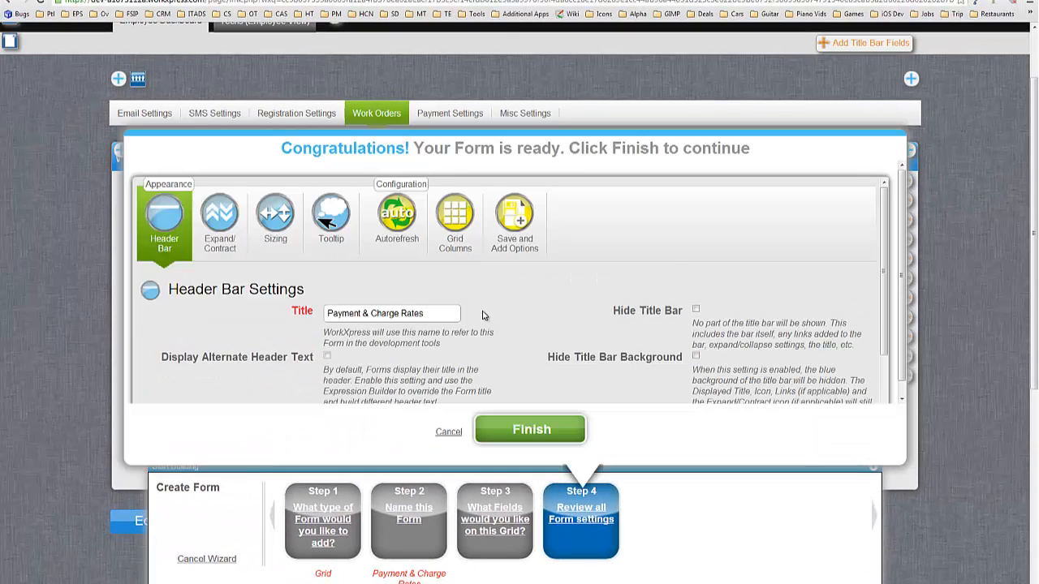
{"action": "scroll", "coordinate": [482, 315], "scroll_direction": "down", "scroll_amount": 2}
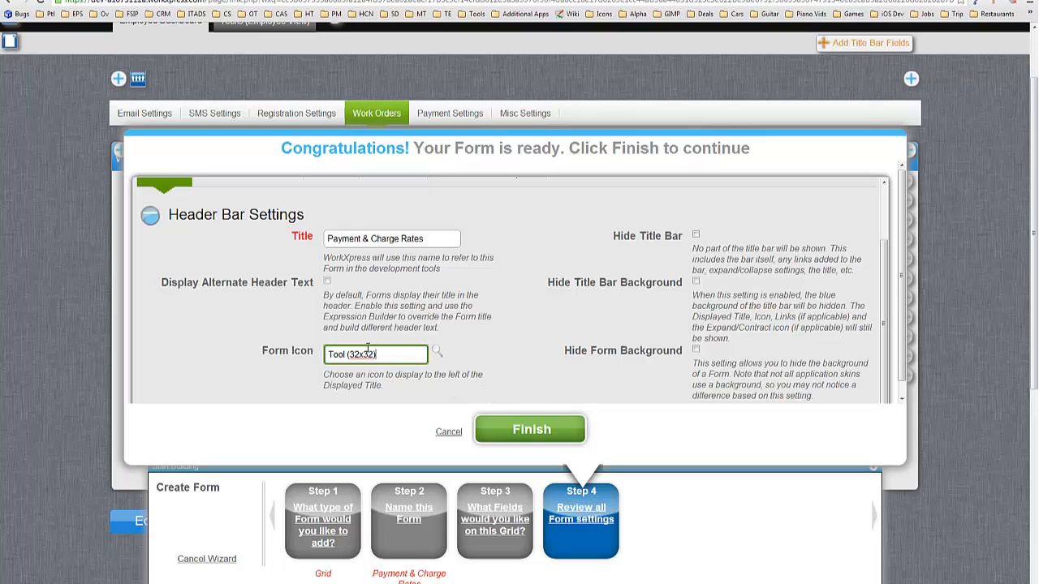
{"action": "key", "text": "ctrl+a"}
{"action": "key", "text": "BackSpace"}
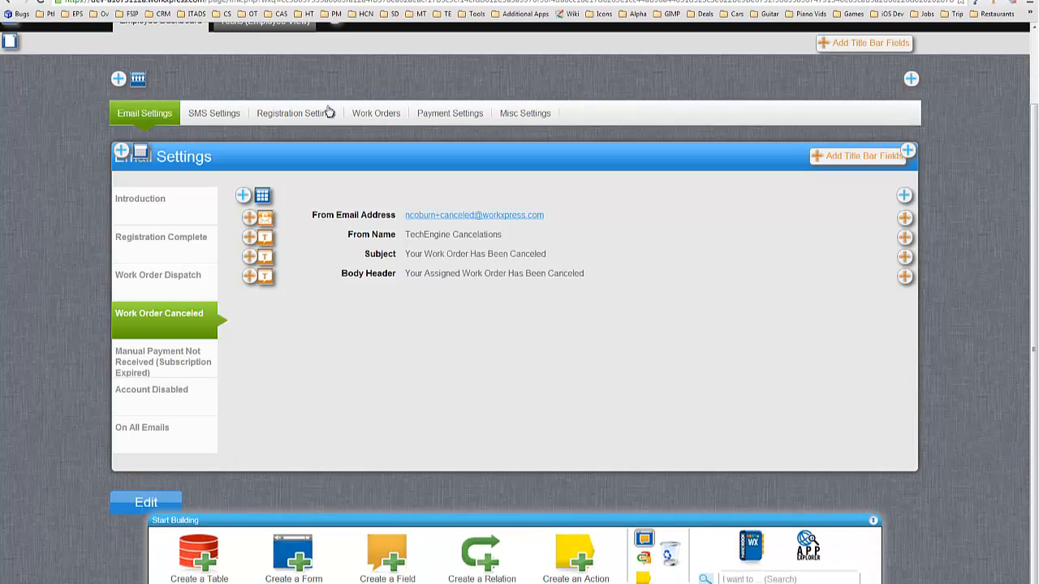
{"action": "left_click", "coordinate": [375, 114]}
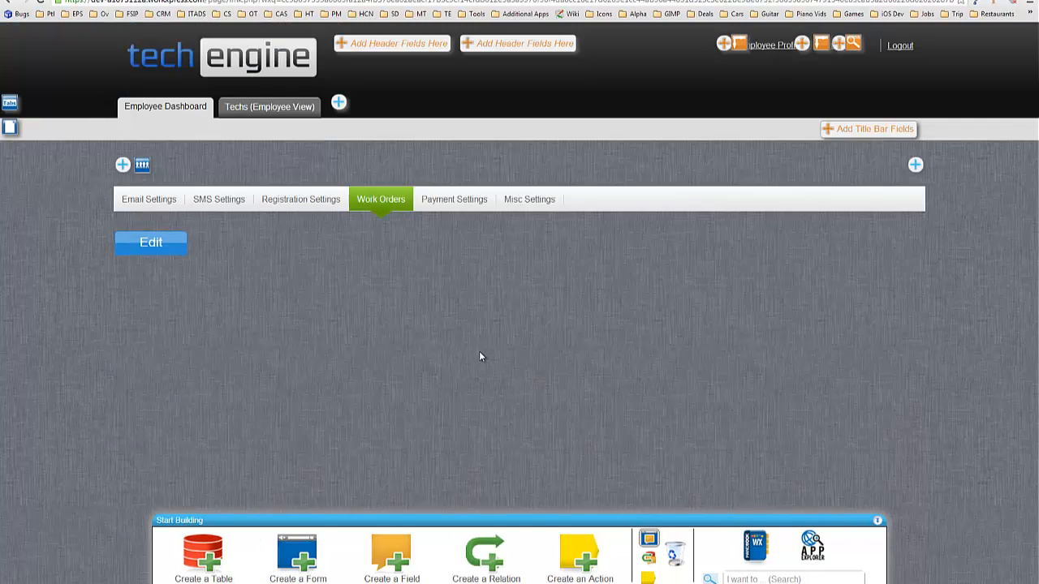
Step: Create the Number field 'Work Order Charges - Multiplier for Parts Pay from Parts Charge' in Payment & Charge Rates
{"action": "scroll", "coordinate": [479, 355], "scroll_direction": "down", "scroll_amount": 3}
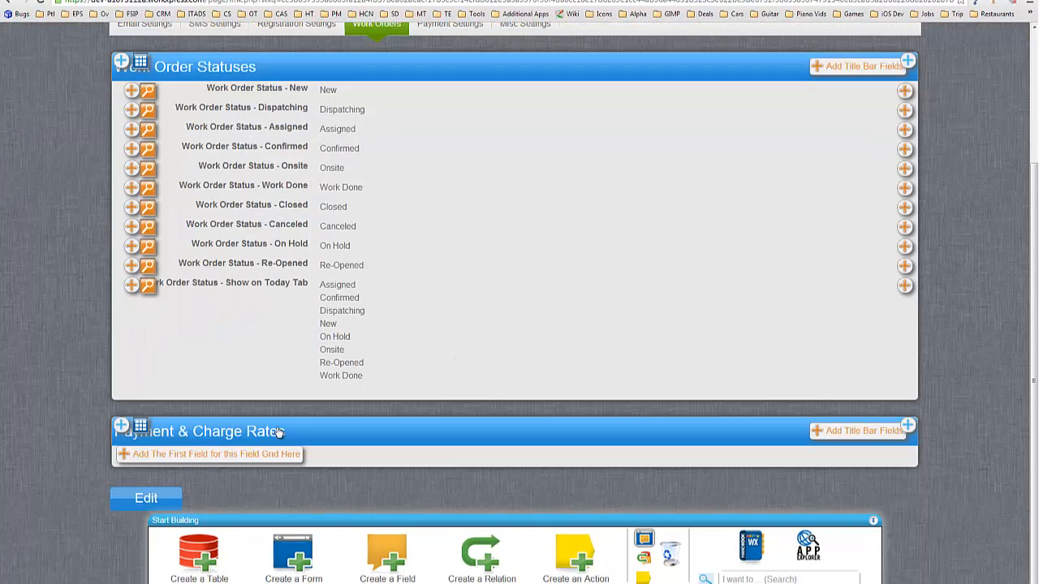
{"action": "left_click", "coordinate": [273, 453]}
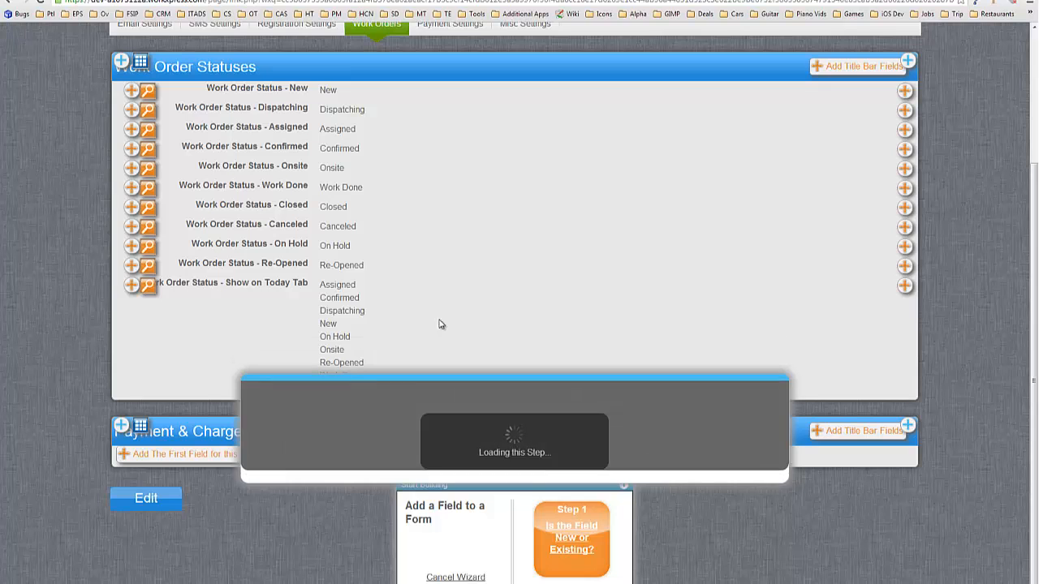
{"action": "left_click", "coordinate": [568, 375]}
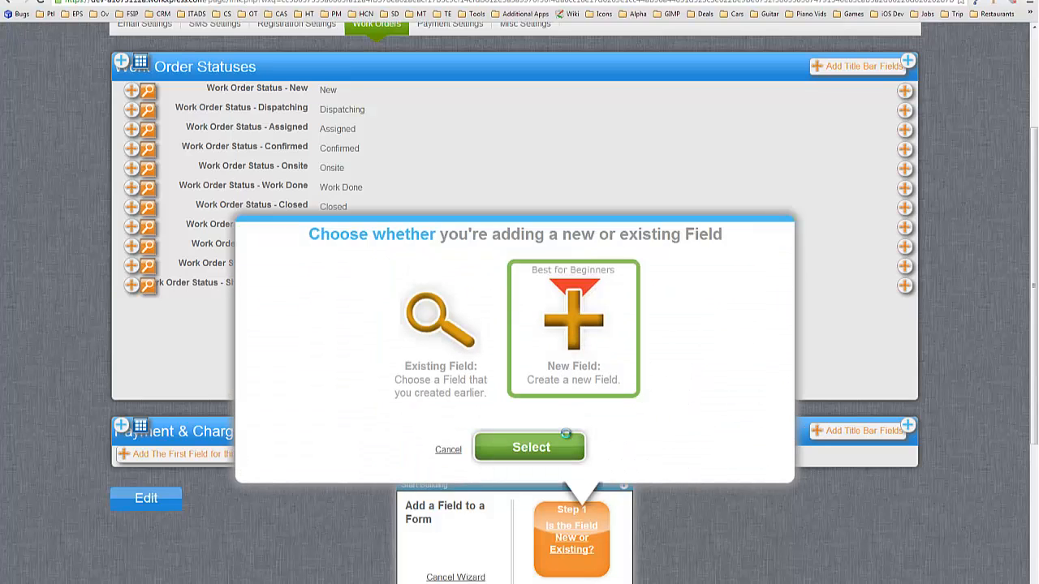
{"action": "left_click", "coordinate": [566, 434]}
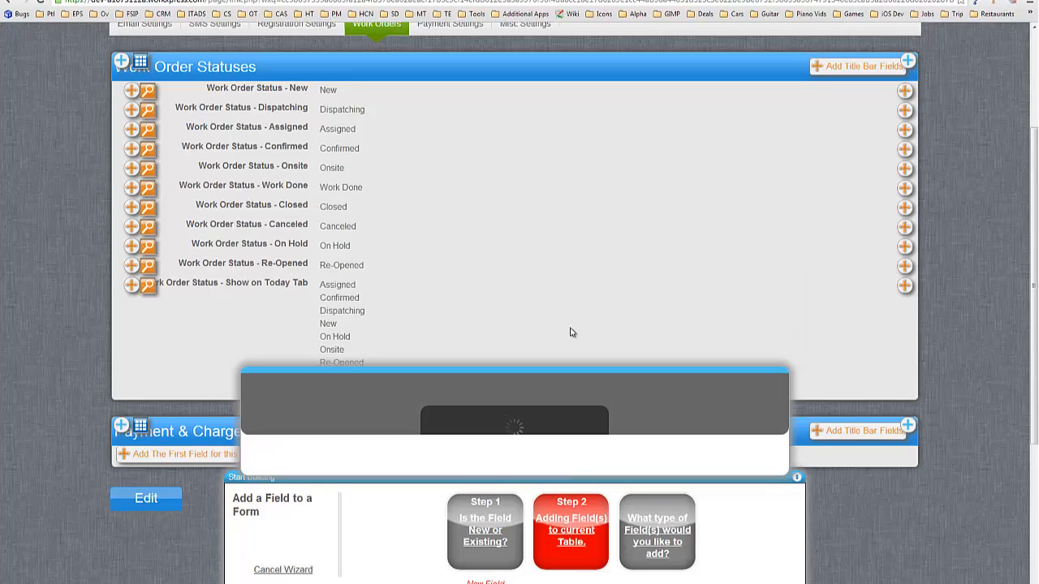
{"action": "left_click", "coordinate": [528, 439]}
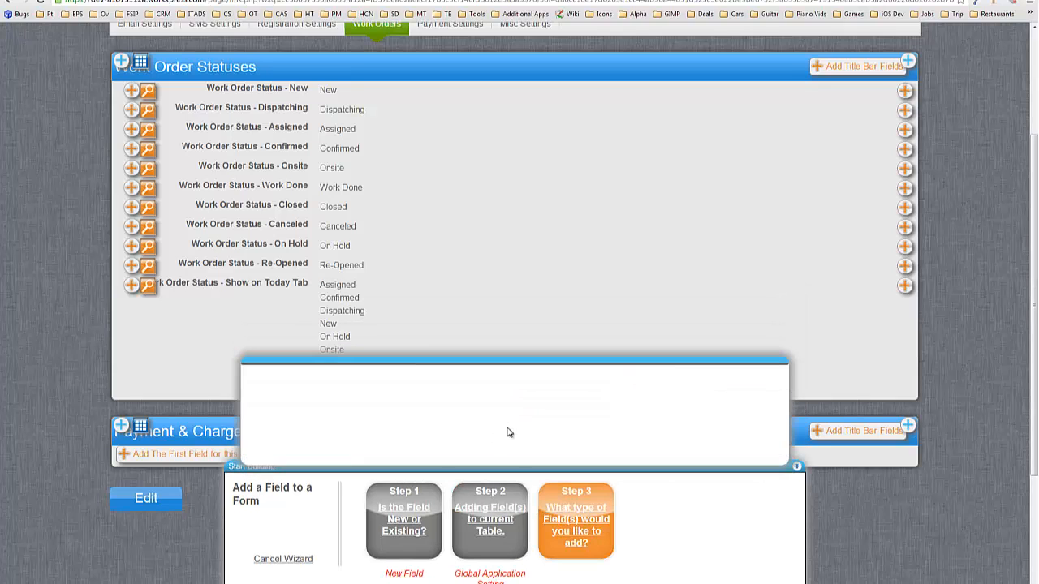
{"action": "left_click", "coordinate": [449, 392]}
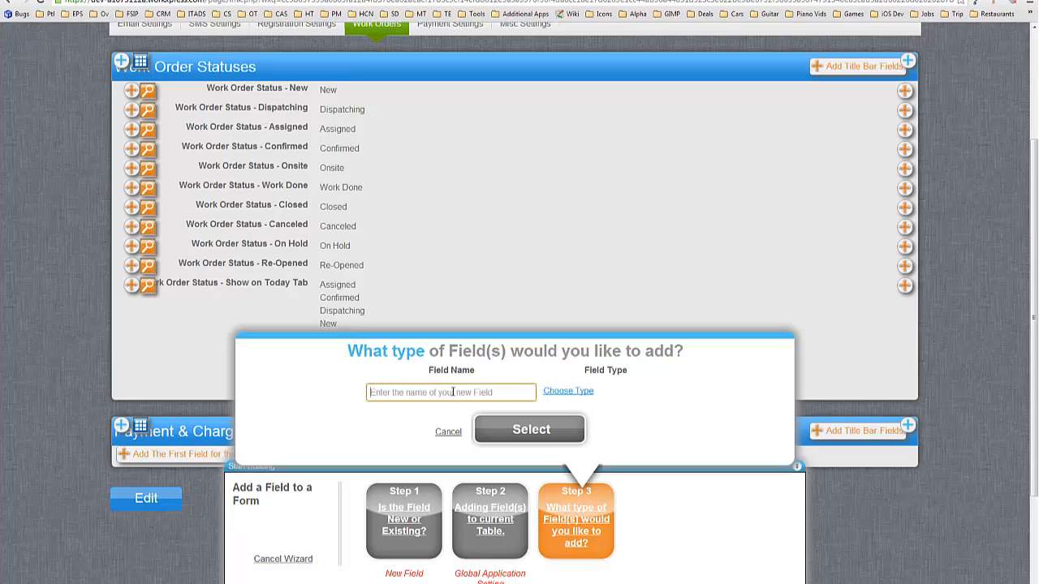
{"action": "type", "text": "Wro"}
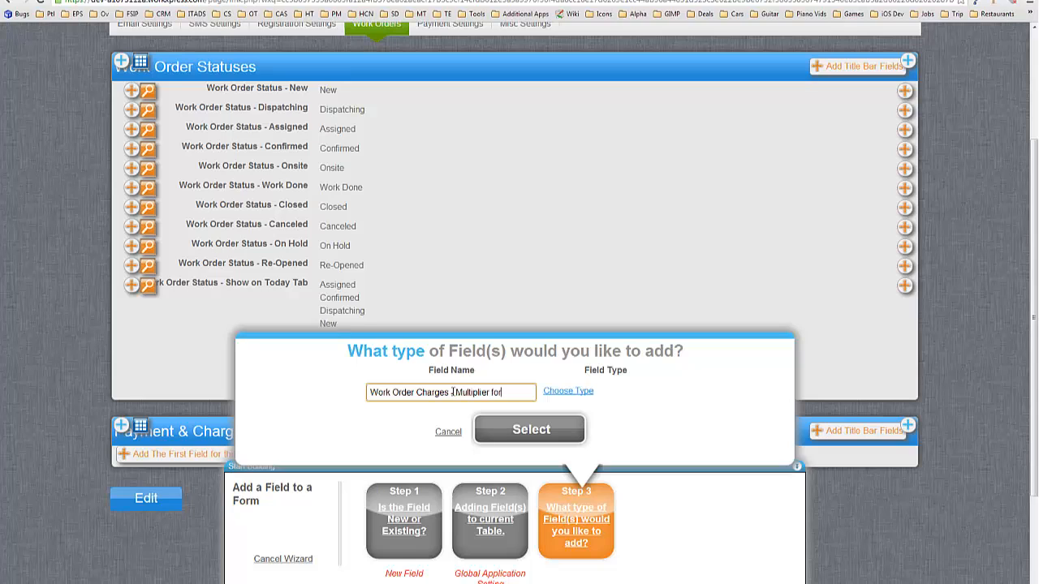
{"action": "type", "text": "s Pay"}
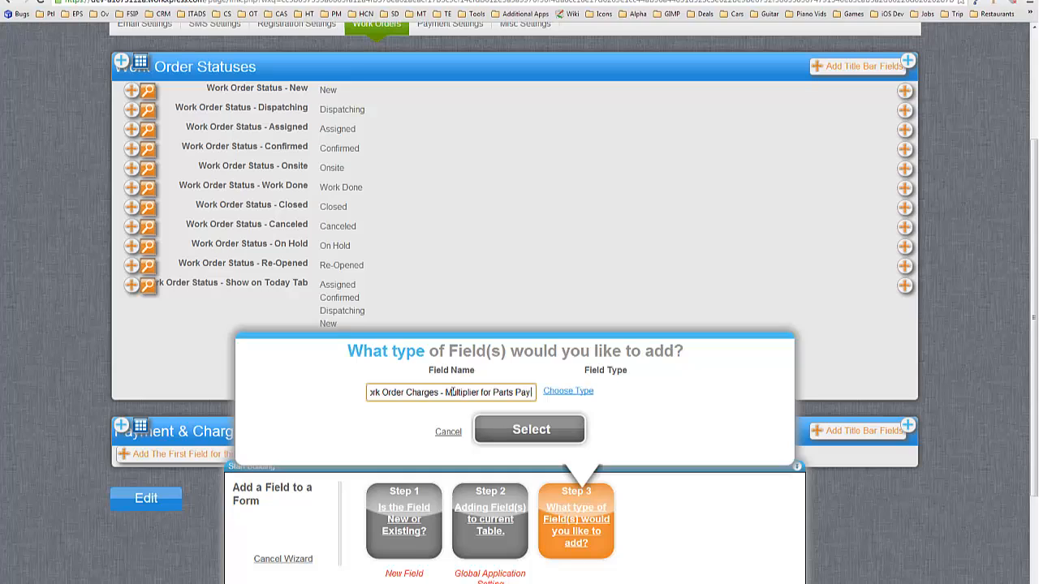
{"action": "type", "text": " from Parts"}
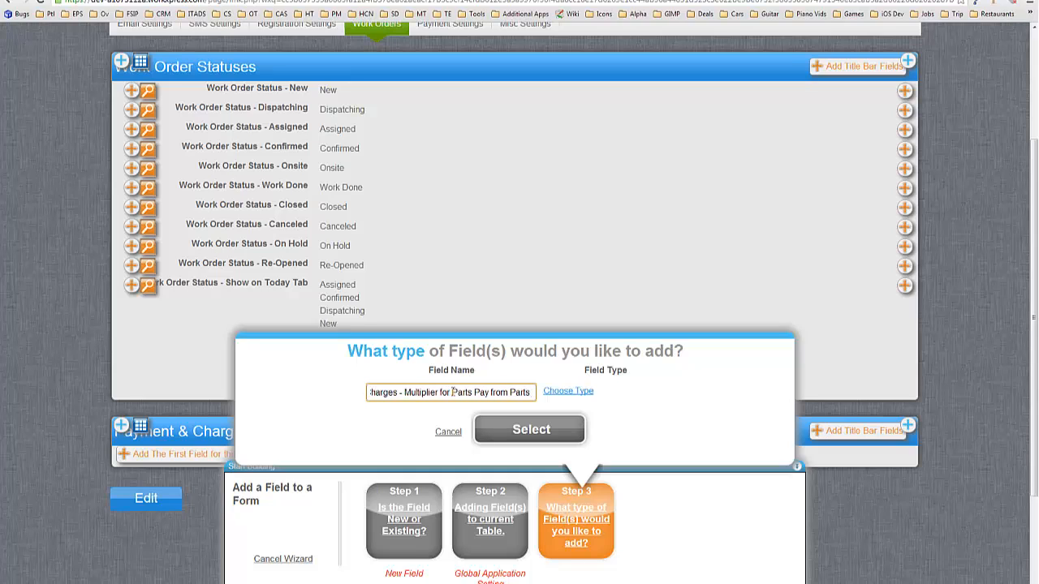
{"action": "type", "text": " Charge"}
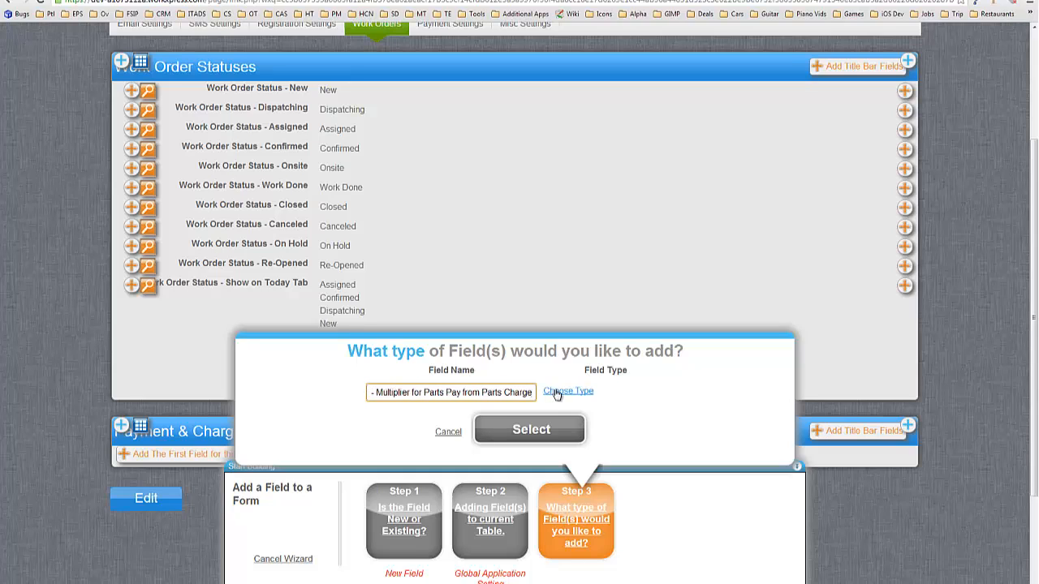
{"action": "left_click", "coordinate": [560, 391]}
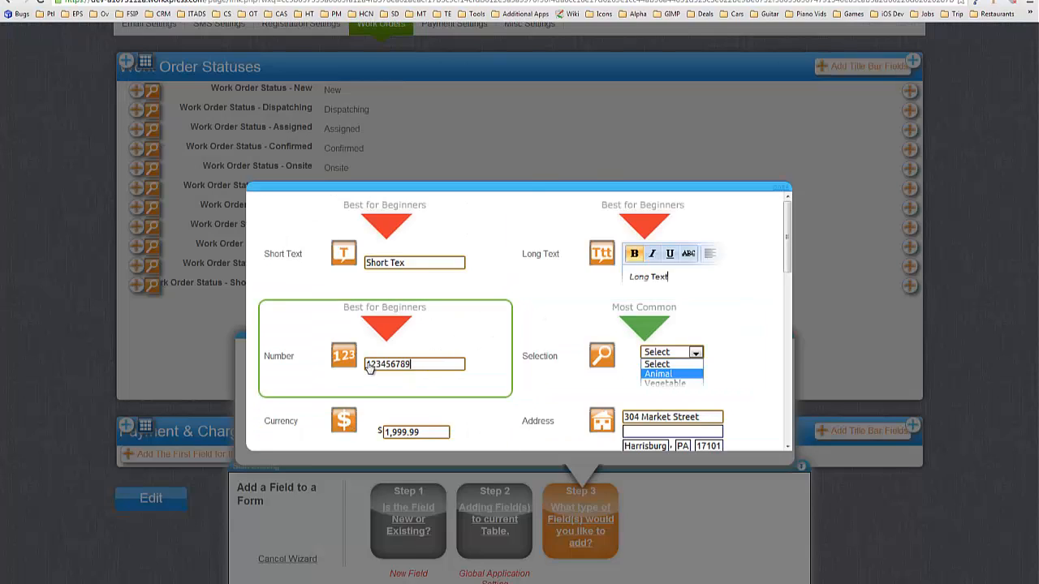
{"action": "left_click", "coordinate": [369, 367]}
{"action": "left_click", "coordinate": [531, 436]}
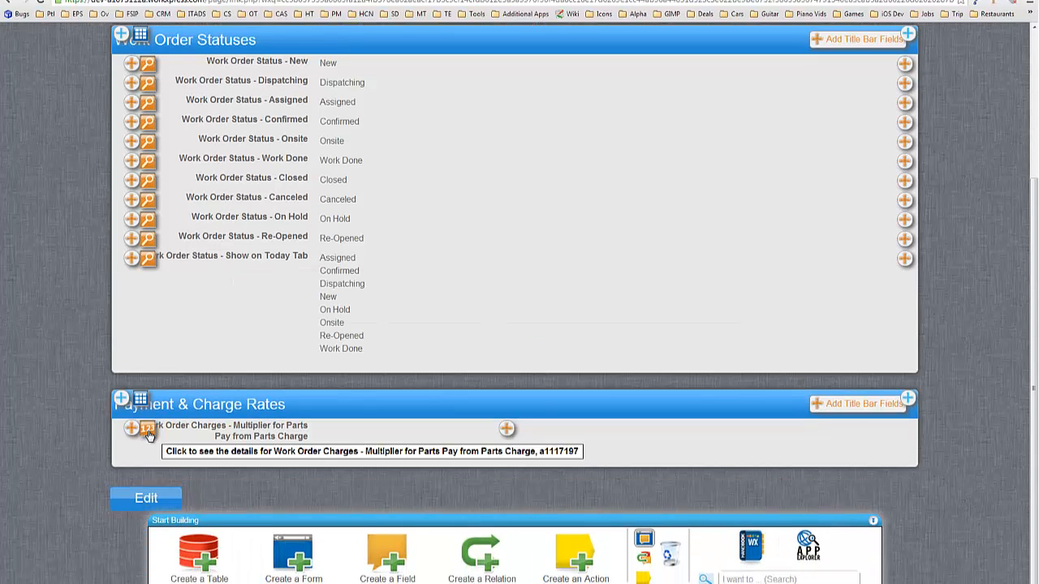
Step: Give the multiplier field the alternate label 'Parts Charge Multiplier' on this form and save
{"action": "left_click", "coordinate": [148, 430]}
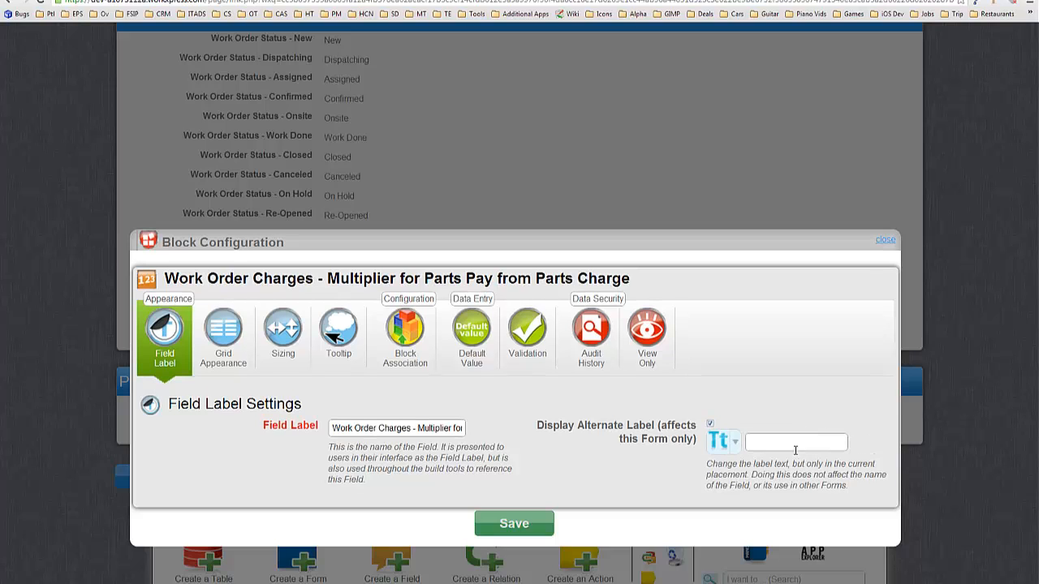
{"action": "left_click", "coordinate": [788, 441]}
{"action": "left_click", "coordinate": [529, 530]}
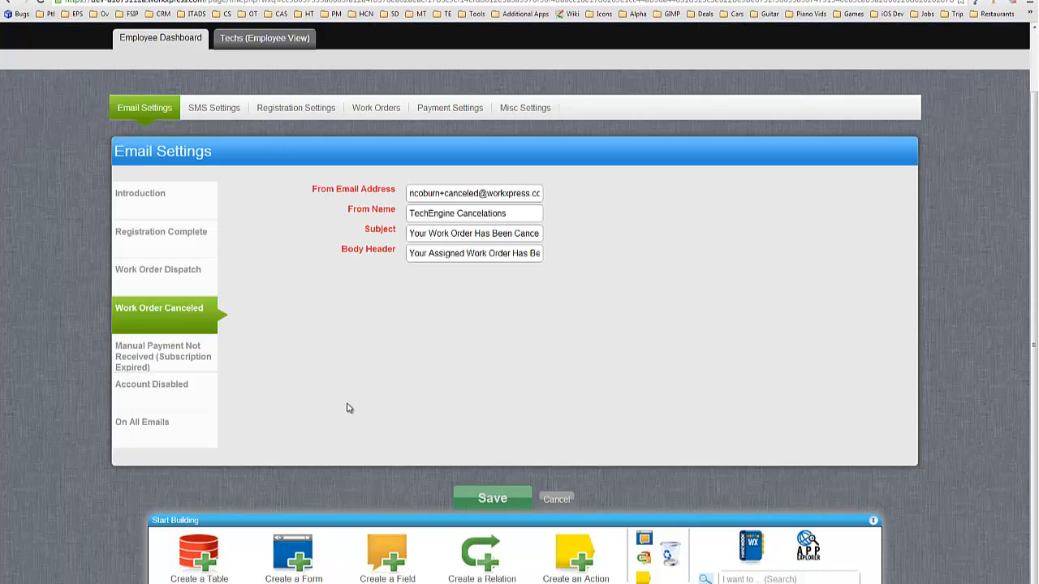
Step: Save the Work Orders settings with 0.95 as the Parts Charge Multiplier
{"action": "left_click", "coordinate": [393, 105]}
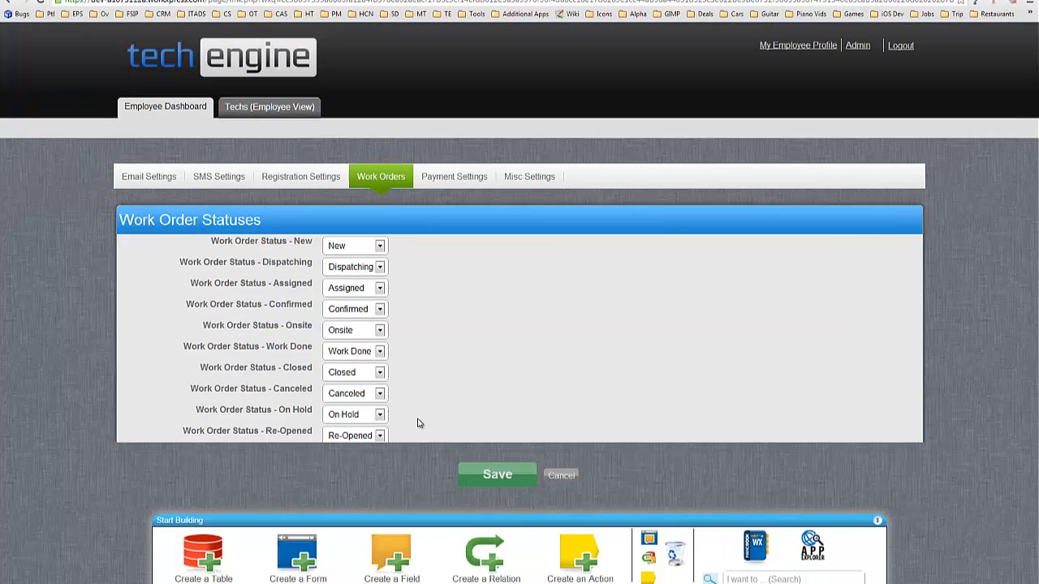
{"action": "scroll", "coordinate": [378, 436], "scroll_direction": "down", "scroll_amount": 3}
{"action": "left_click", "coordinate": [351, 437]}
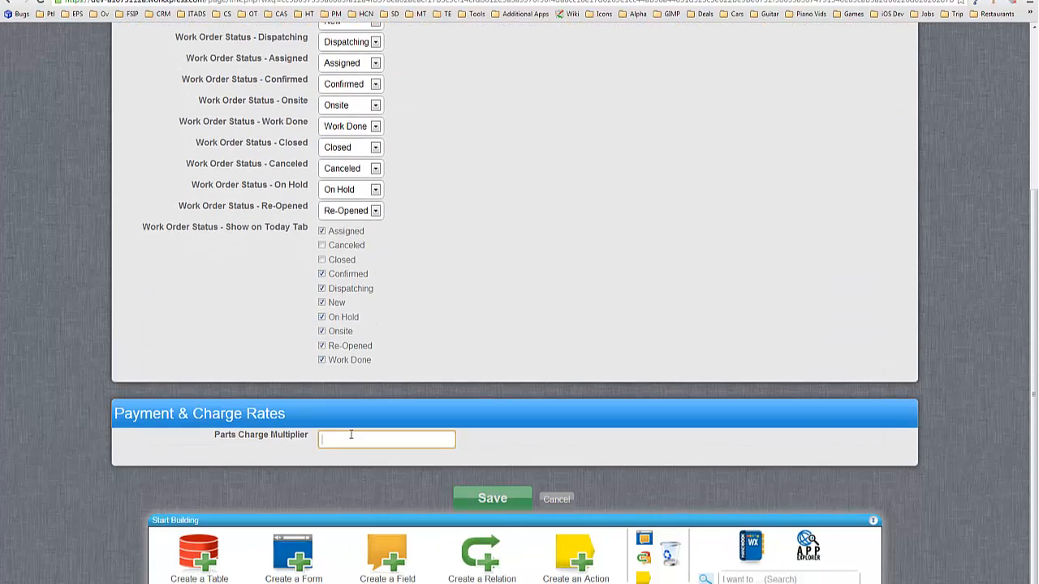
{"action": "left_click", "coordinate": [500, 503]}
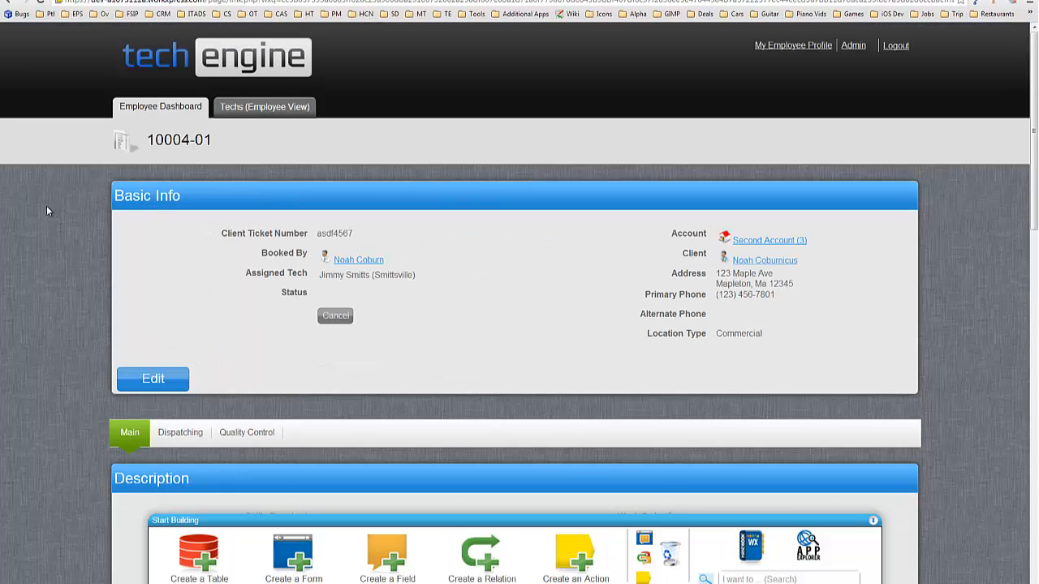
Step: Open the Action Manager field automation for Total Invoice Amount (Parts) in Dev Stuff
{"action": "scroll", "coordinate": [47, 211], "scroll_direction": "down", "scroll_amount": 15}
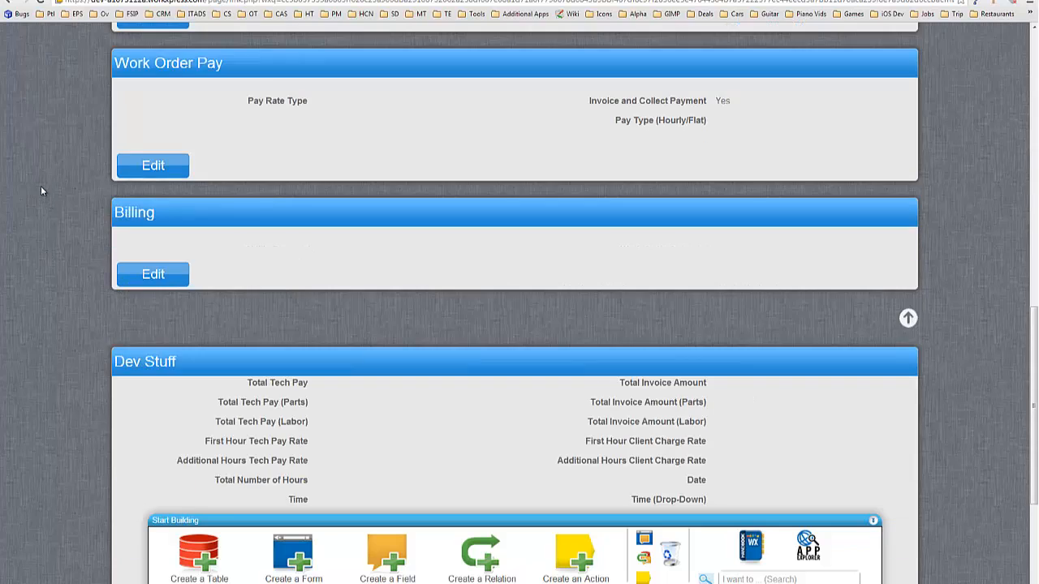
{"action": "scroll", "coordinate": [244, 170], "scroll_direction": "up", "scroll_amount": 1}
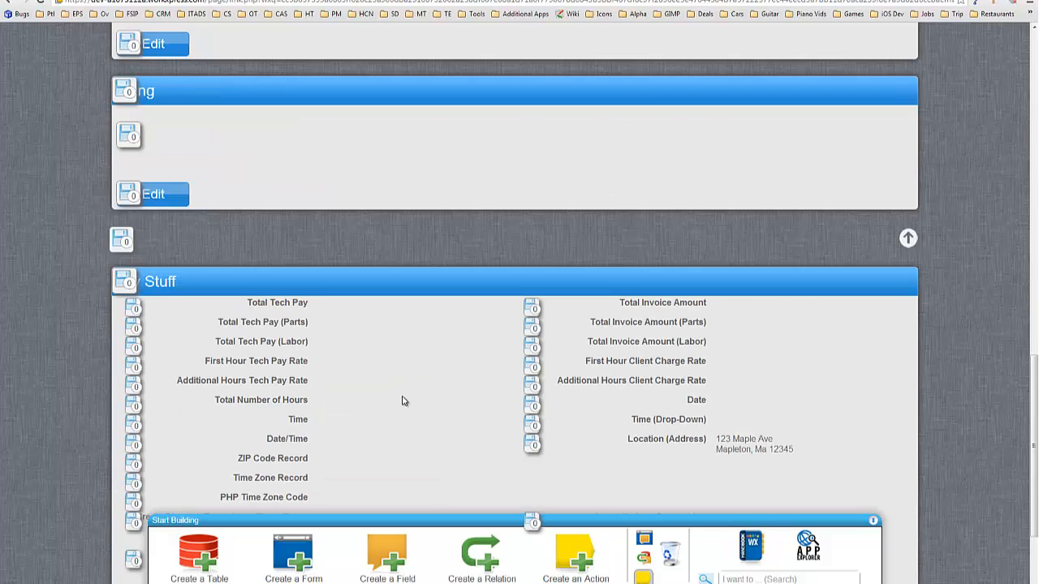
{"action": "scroll", "coordinate": [407, 401], "scroll_direction": "down", "scroll_amount": 2}
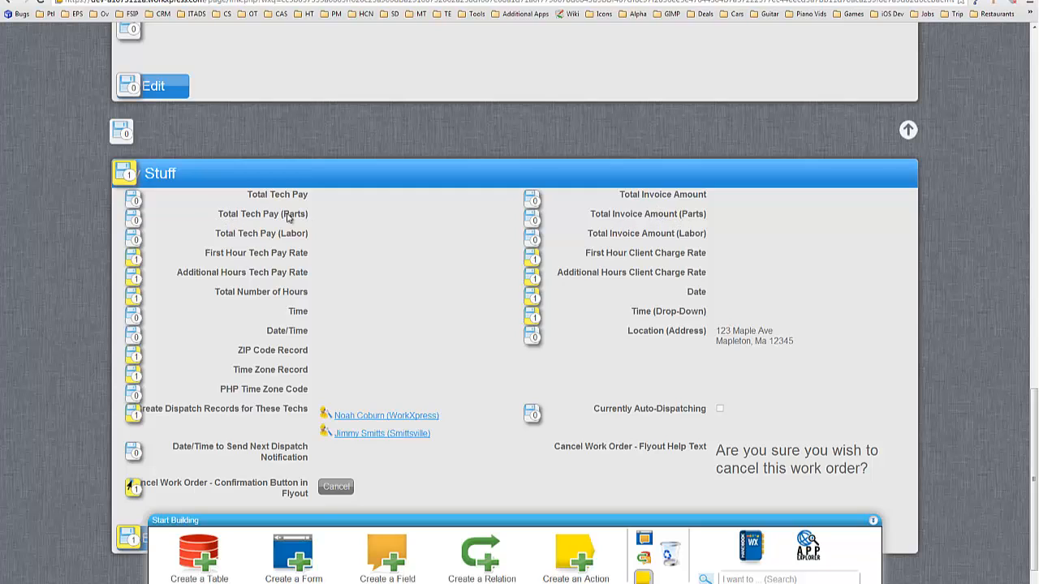
{"action": "left_click_drag", "start_coordinate": [604, 214], "coordinate": [692, 212]}
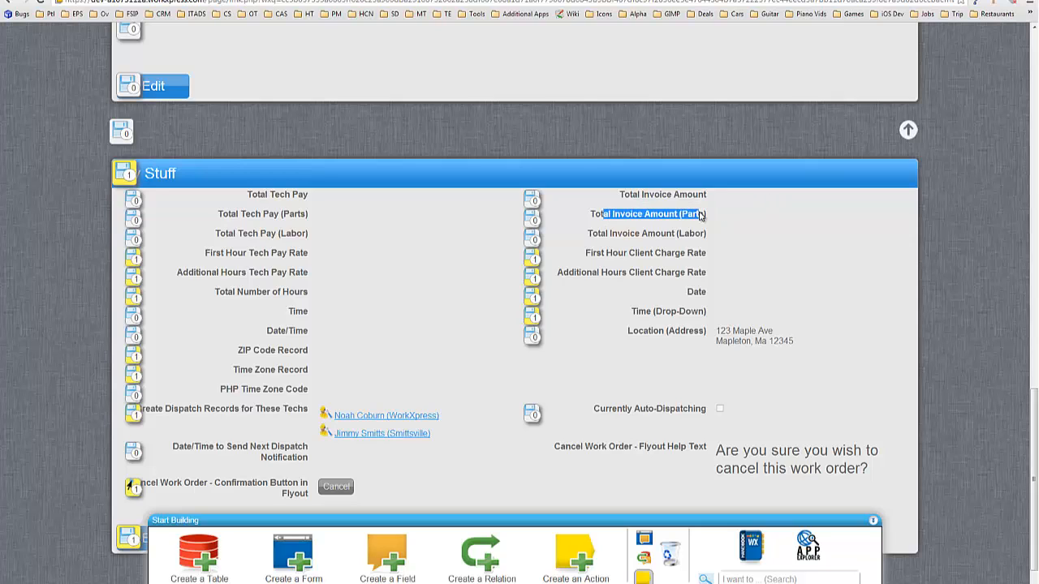
{"action": "left_click", "coordinate": [700, 214]}
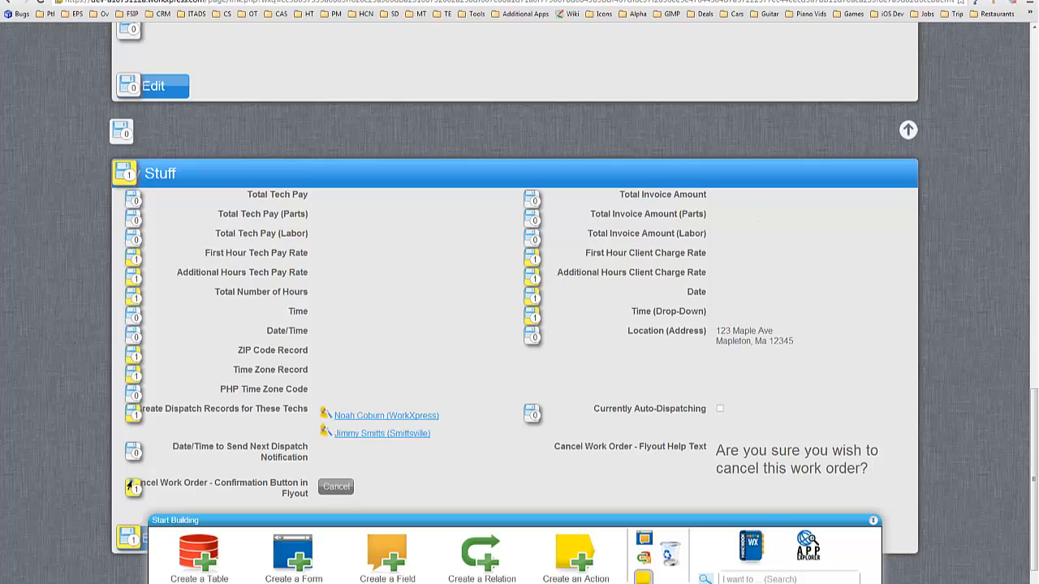
{"action": "left_click", "coordinate": [131, 487]}
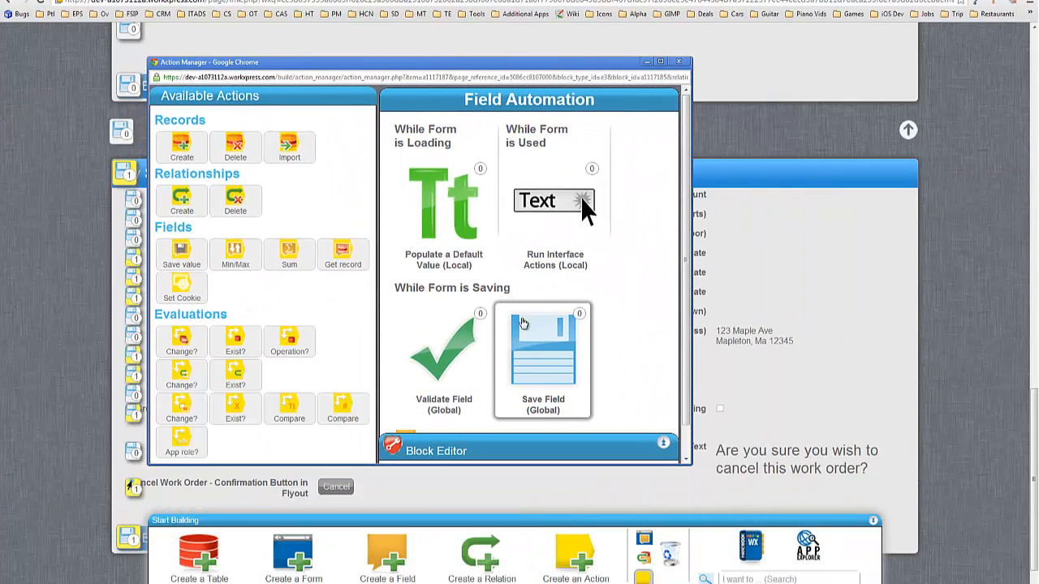
Step: Add an on-save any-change check 'if total invoice amount from parts changed' with a Set Field Value beneath
{"action": "left_click", "coordinate": [522, 323]}
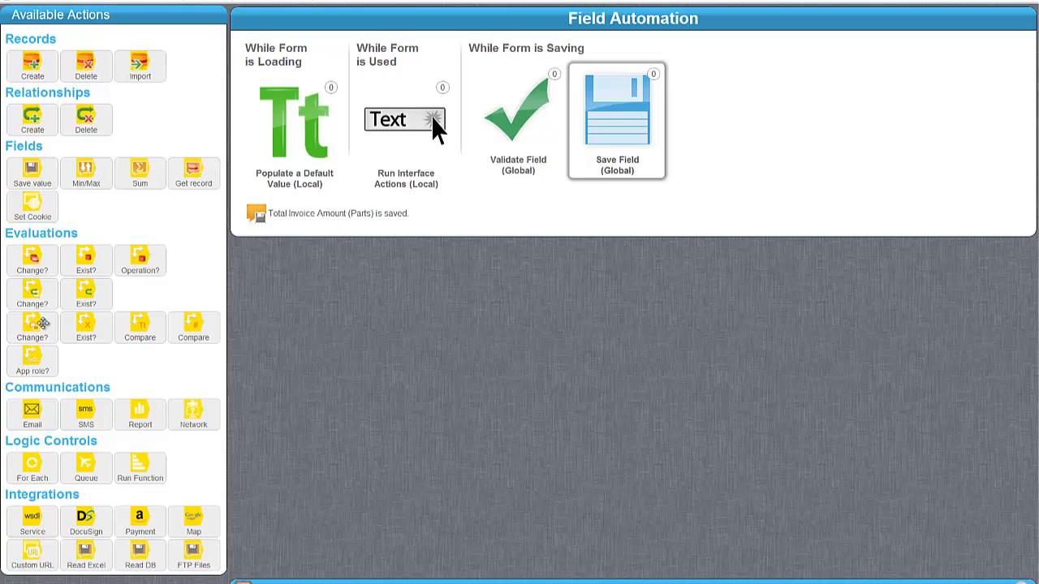
{"action": "left_click_drag", "start_coordinate": [37, 326], "coordinate": [323, 231]}
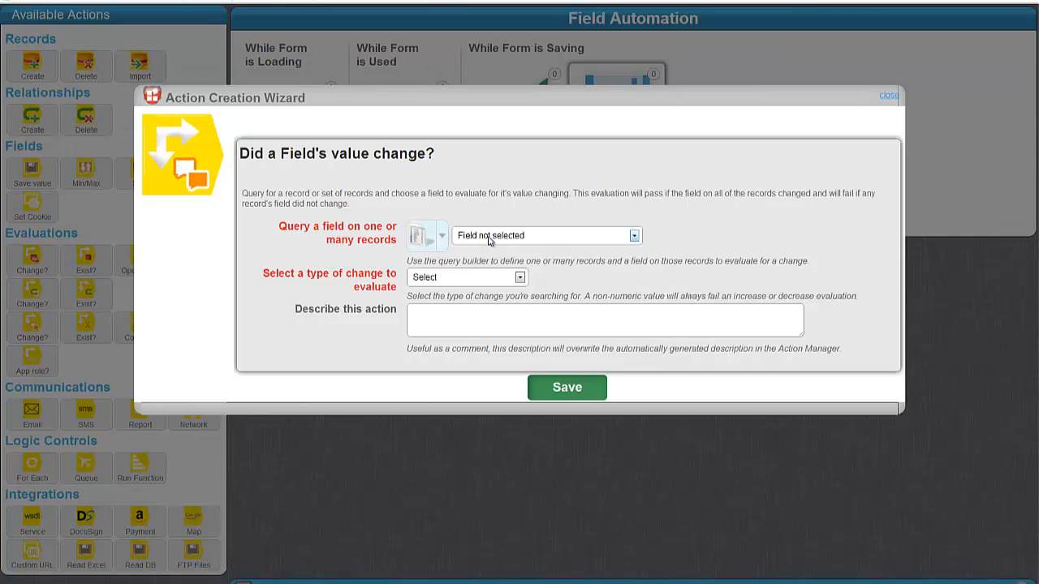
{"action": "left_click", "coordinate": [487, 236]}
{"action": "scroll", "coordinate": [512, 355], "scroll_direction": "down", "scroll_amount": 10}
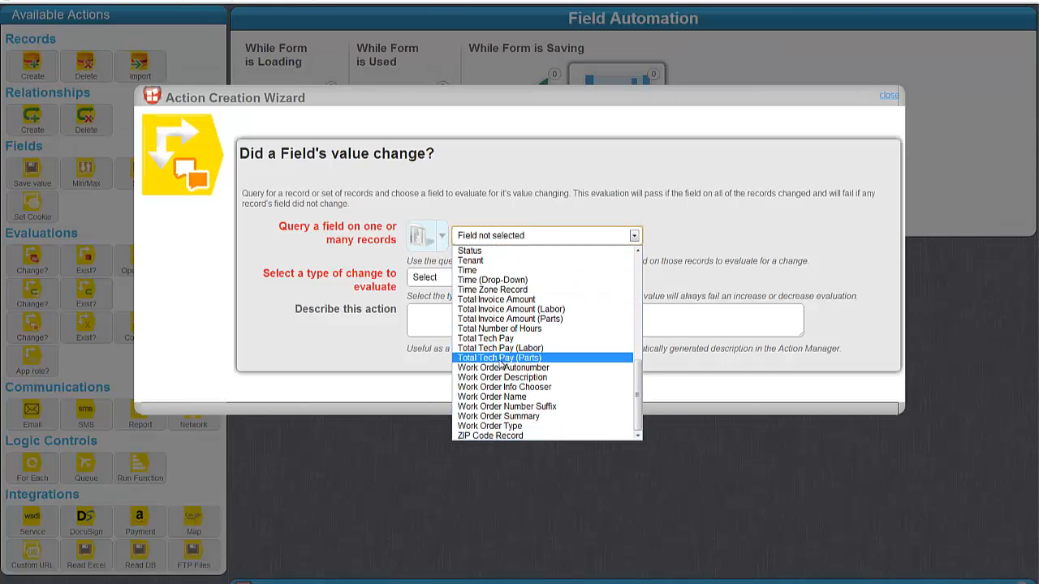
{"action": "left_click", "coordinate": [526, 320]}
{"action": "left_click", "coordinate": [464, 278]}
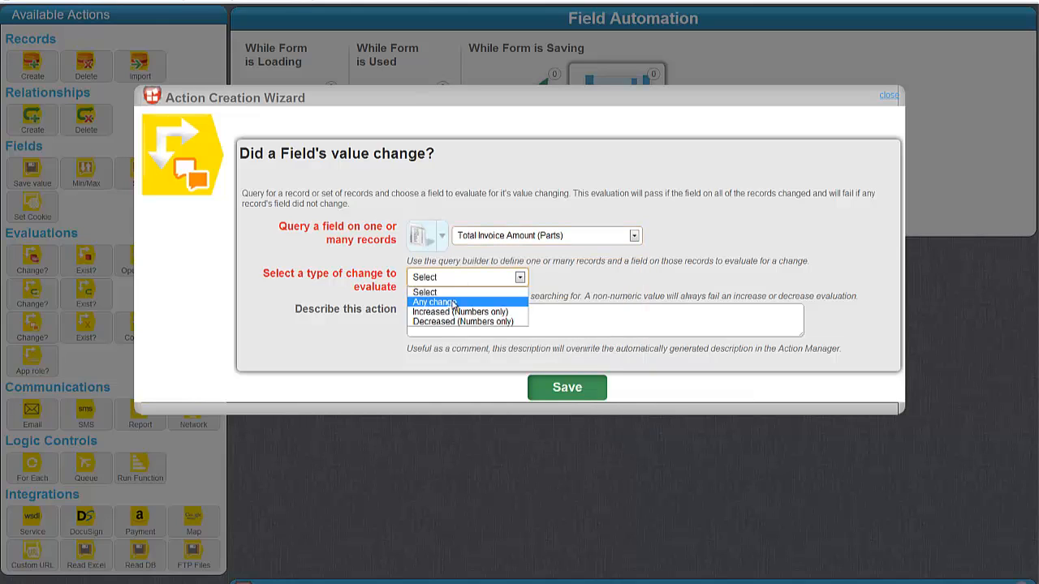
{"action": "left_click", "coordinate": [442, 297]}
{"action": "left_click", "coordinate": [468, 325]}
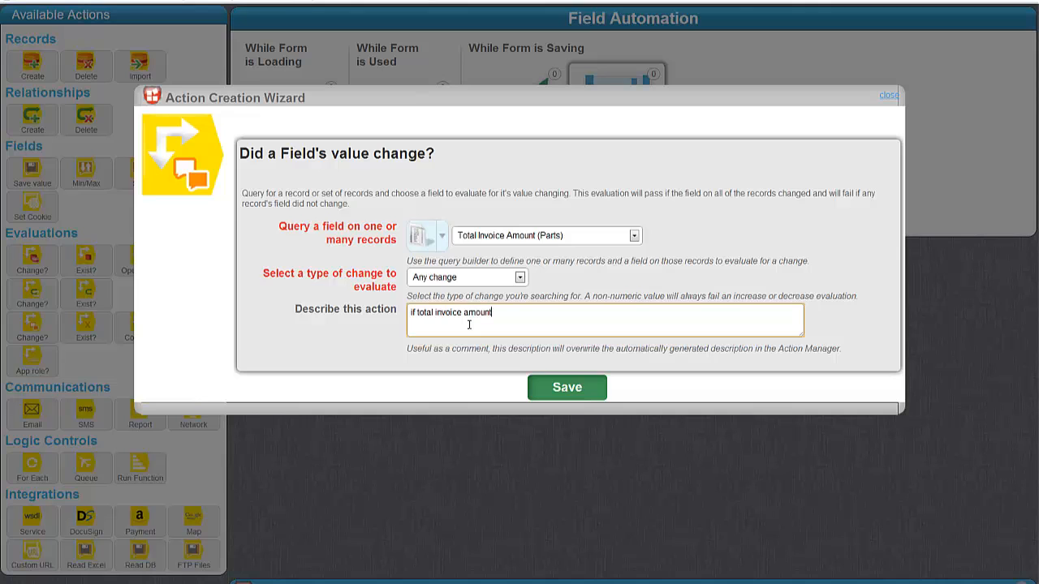
{"action": "type", "text": "if total invoice amount from parts changed"}
{"action": "key", "text": "Tab"}
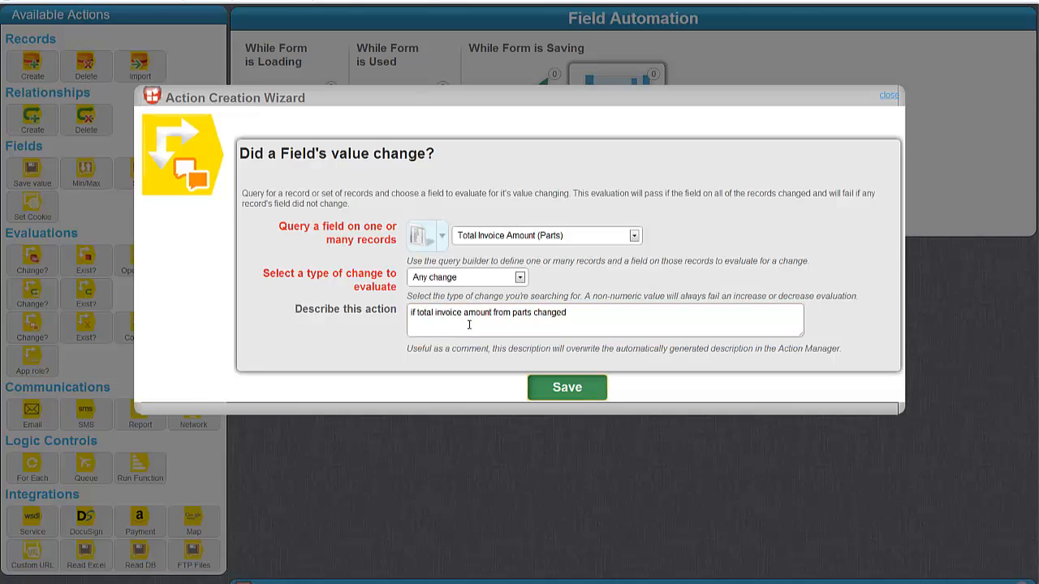
{"action": "key", "text": "Return"}
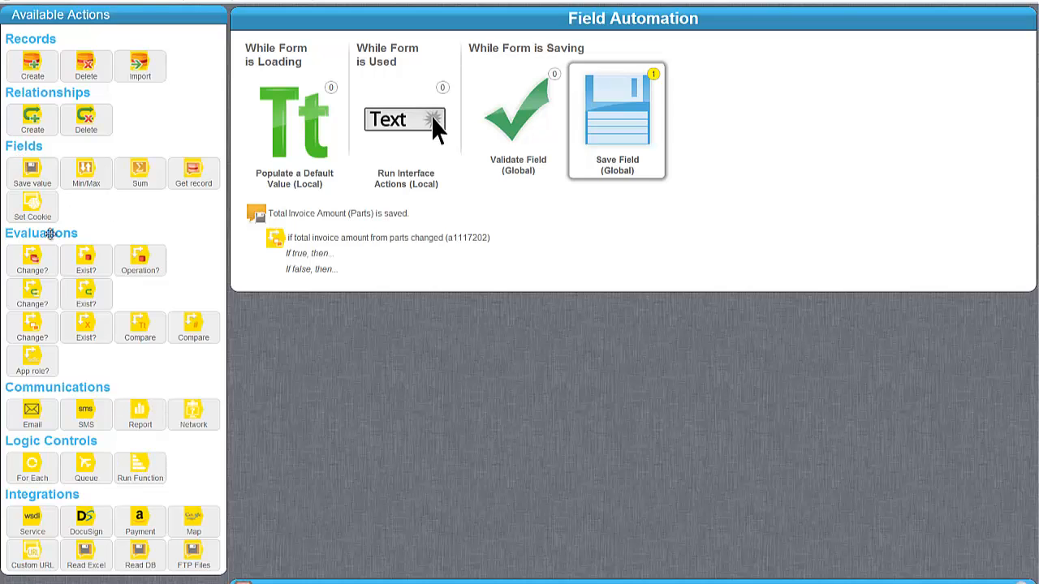
{"action": "left_click_drag", "start_coordinate": [36, 172], "coordinate": [380, 269]}
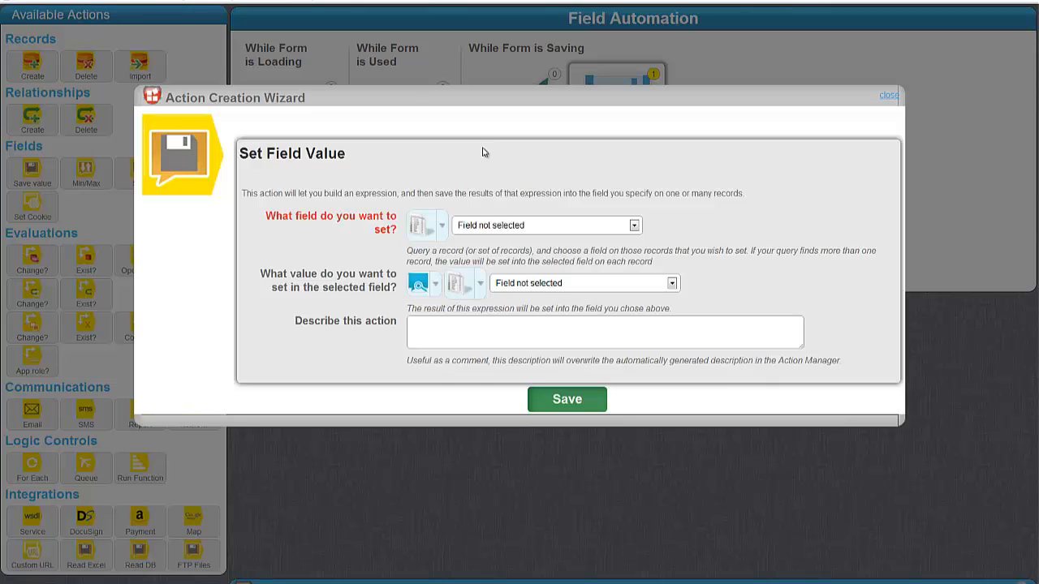
Step: Make the new action set the Total Tech Pay (Parts) field
{"action": "left_click", "coordinate": [504, 229]}
{"action": "scroll", "coordinate": [520, 307], "scroll_direction": "down", "scroll_amount": 10}
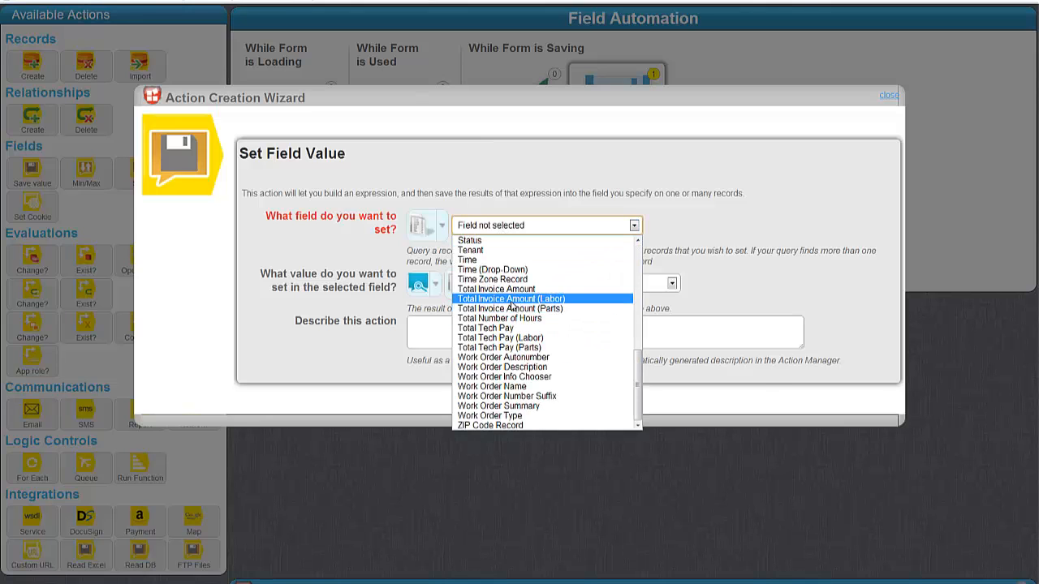
{"action": "scroll", "coordinate": [552, 351], "scroll_direction": "up", "scroll_amount": 2}
{"action": "scroll", "coordinate": [552, 351], "scroll_direction": "down", "scroll_amount": 2}
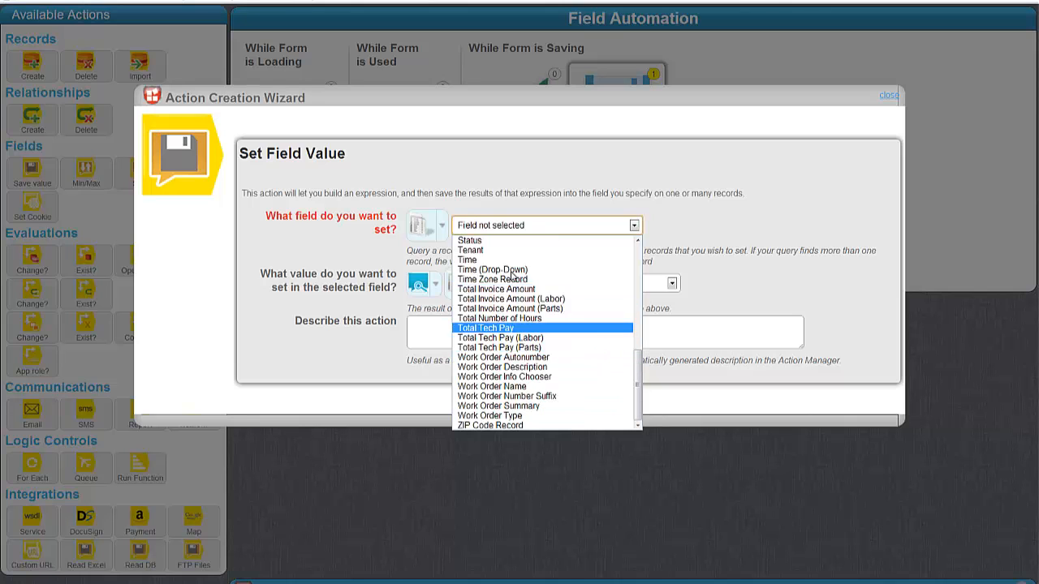
{"action": "left_click", "coordinate": [516, 348]}
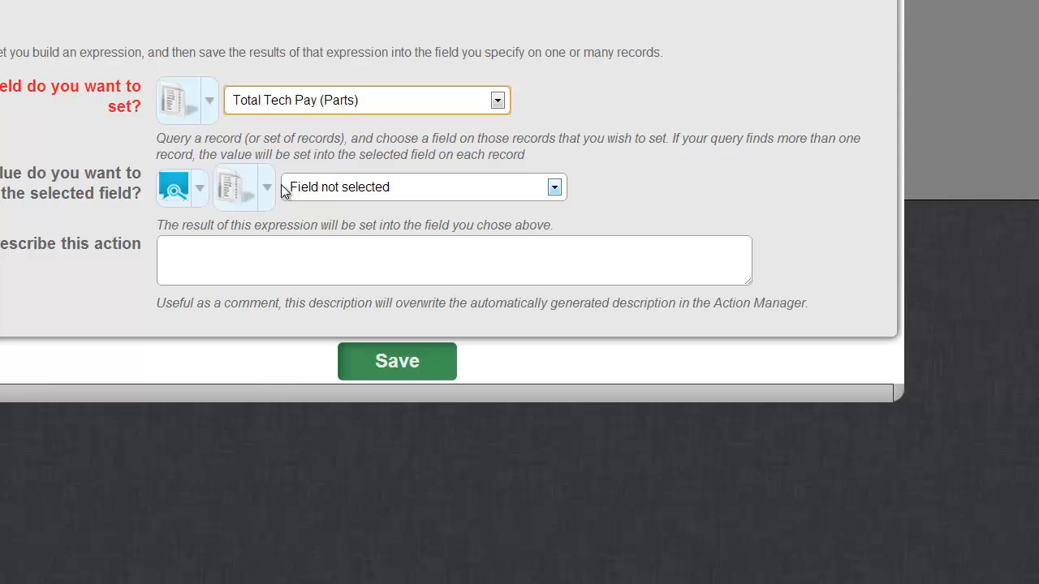
Step: Supply the value with an advanced custom formula in the Expression Builder
{"action": "left_click", "coordinate": [180, 188]}
{"action": "mouse_move", "coordinate": [293, 293]}
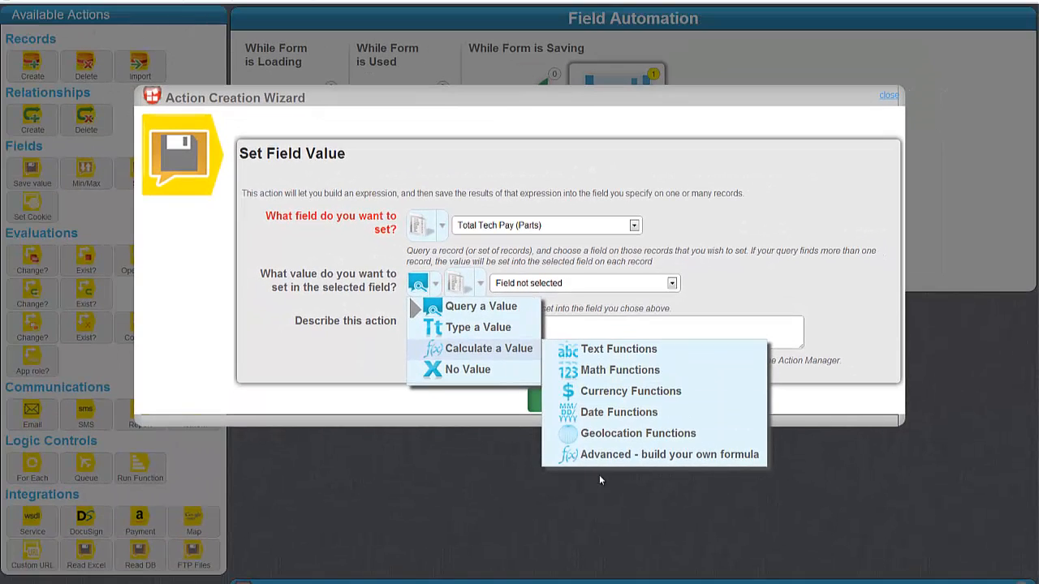
{"action": "left_click", "coordinate": [603, 460]}
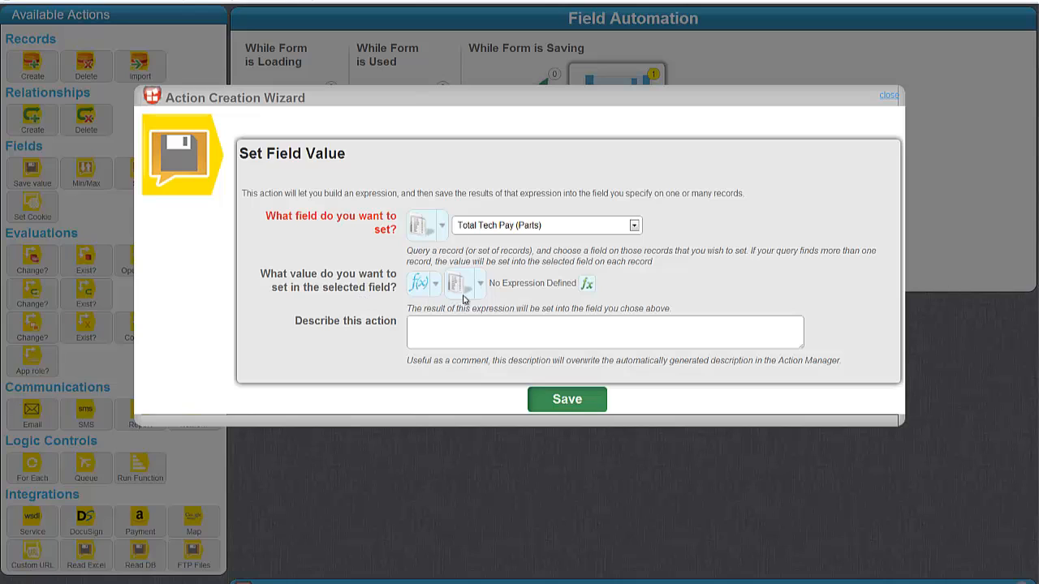
{"action": "left_click", "coordinate": [587, 285]}
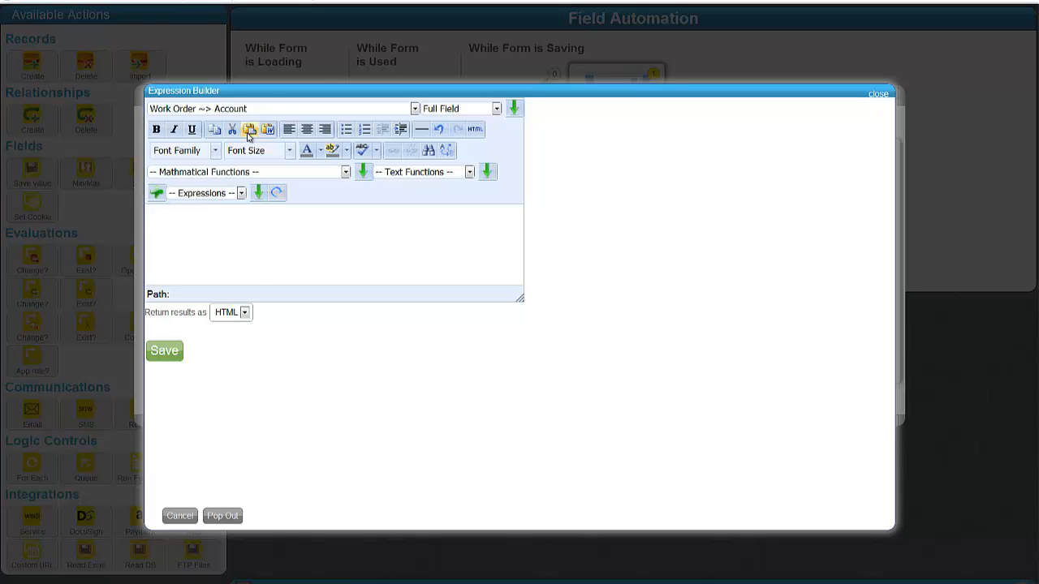
Step: Insert the Arithmetic Function template into the formula
{"action": "left_click", "coordinate": [267, 111]}
{"action": "left_click", "coordinate": [220, 172]}
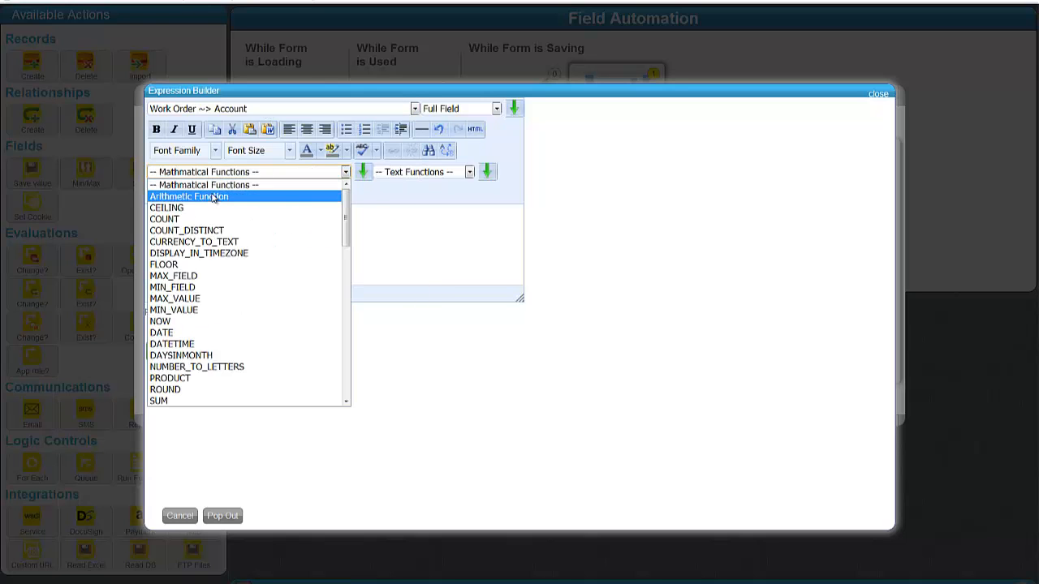
{"action": "left_click", "coordinate": [214, 197]}
{"action": "left_click", "coordinate": [363, 171]}
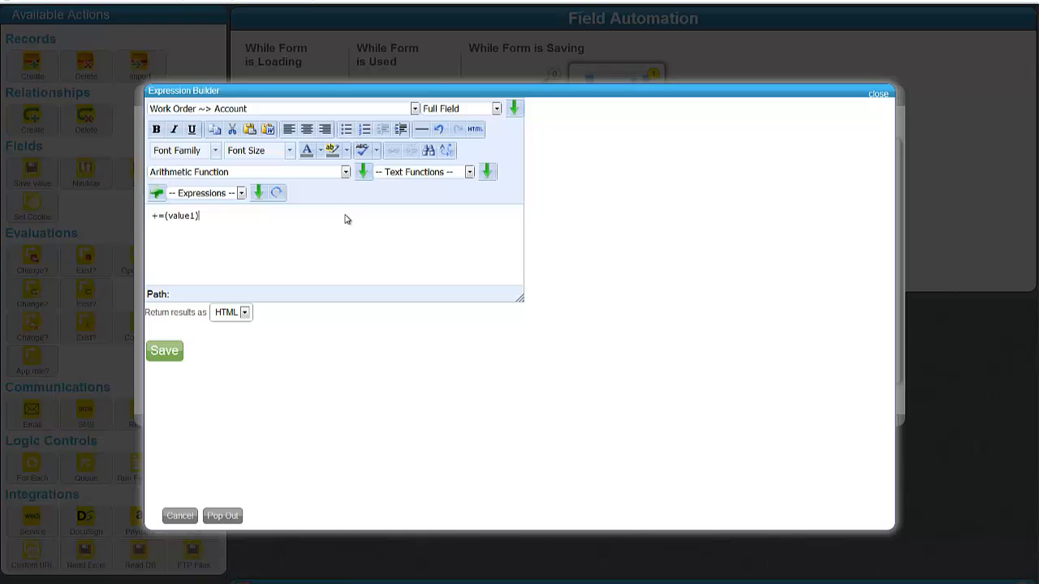
Step: Replace value1 with the number-only Total Invoice Amount (Parts) field
{"action": "double_click", "coordinate": [184, 216]}
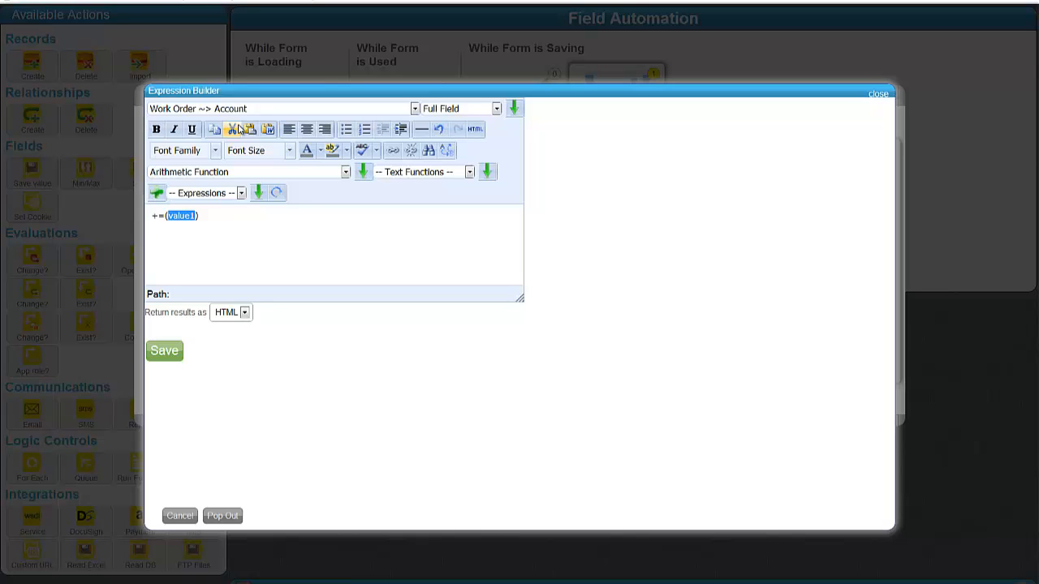
{"action": "type", "text": "tot"}
{"action": "key", "text": "BackSpace"}
{"action": "key", "text": "BackSpace"}
{"action": "key", "text": "End"}
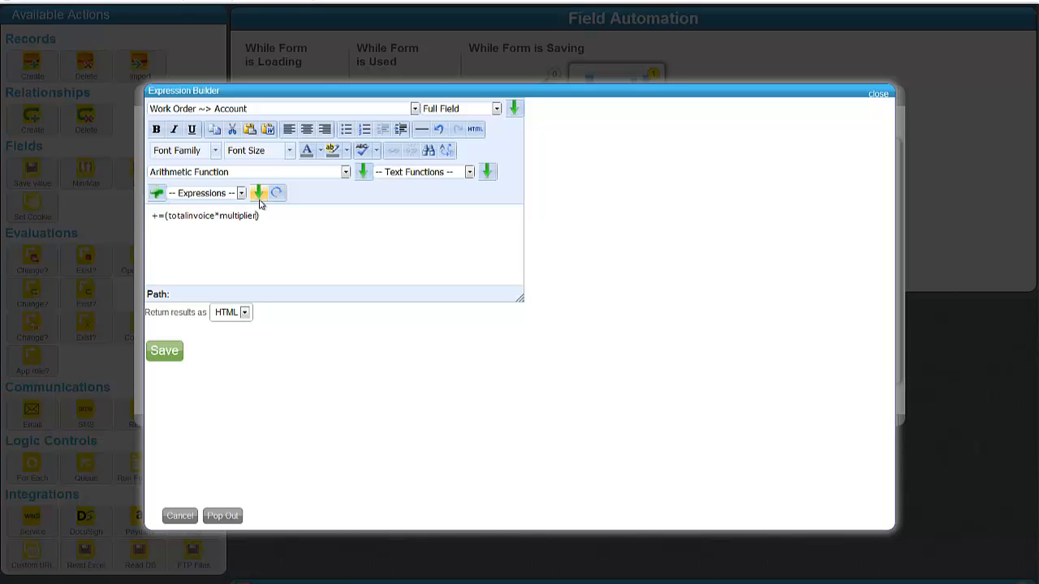
{"action": "double_click", "coordinate": [193, 216]}
{"action": "left_click", "coordinate": [268, 108]}
{"action": "scroll", "coordinate": [317, 235], "scroll_direction": "down", "scroll_amount": 15}
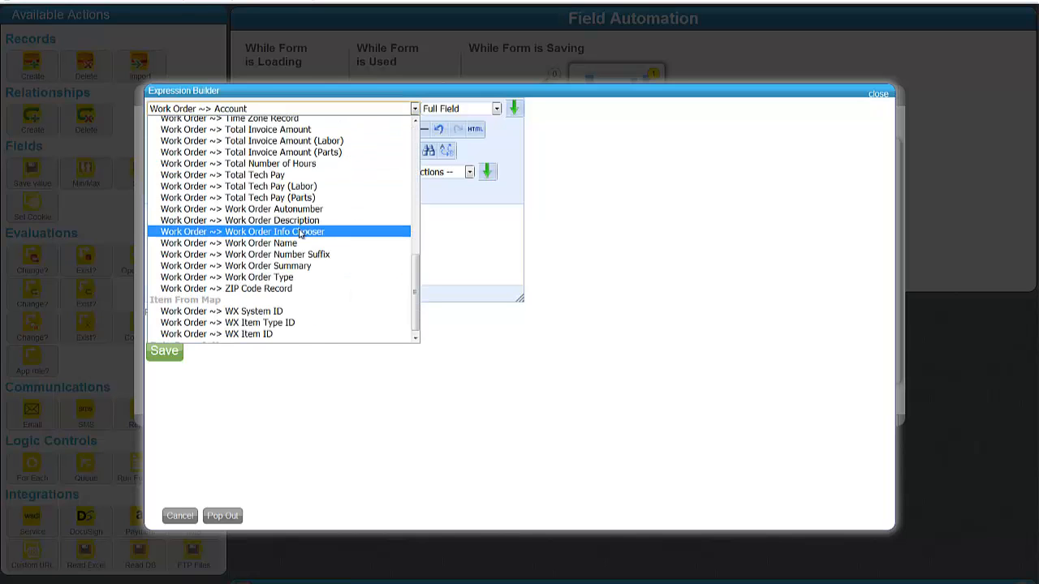
{"action": "scroll", "coordinate": [318, 241], "scroll_direction": "up", "scroll_amount": 3}
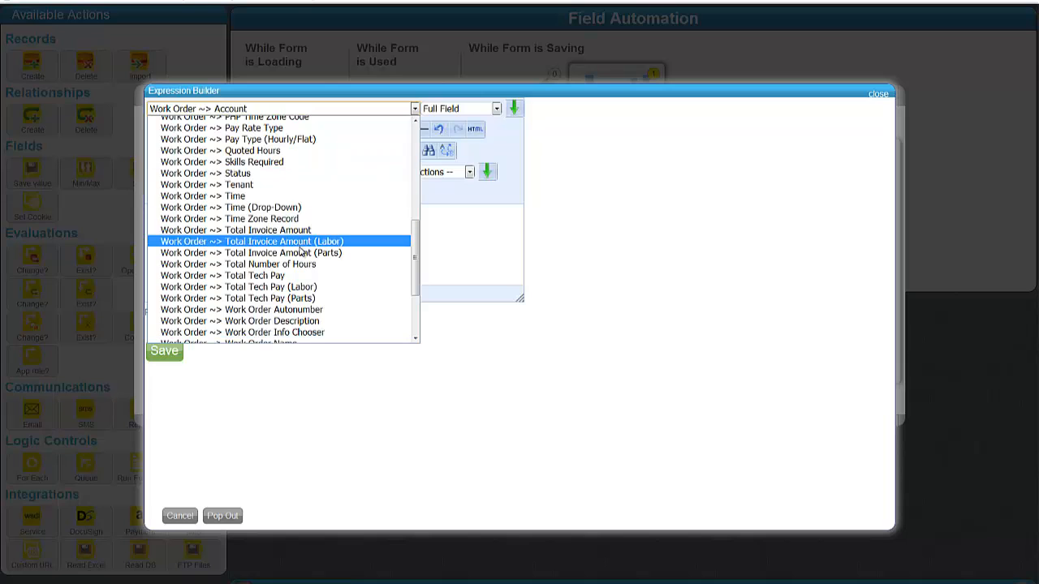
{"action": "left_click", "coordinate": [280, 252]}
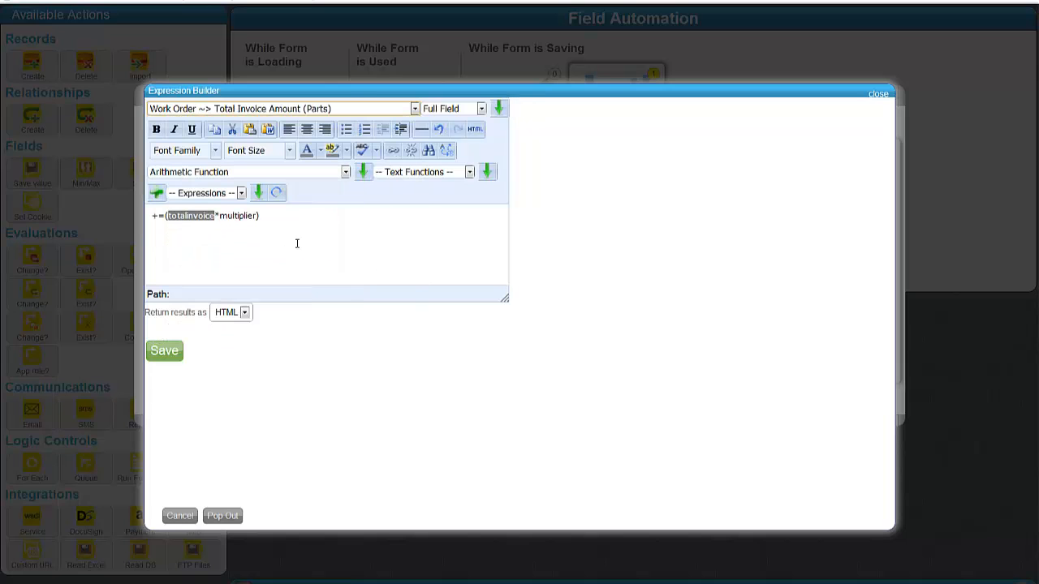
{"action": "left_click", "coordinate": [459, 108]}
{"action": "left_click", "coordinate": [449, 145]}
{"action": "left_click", "coordinate": [499, 108]}
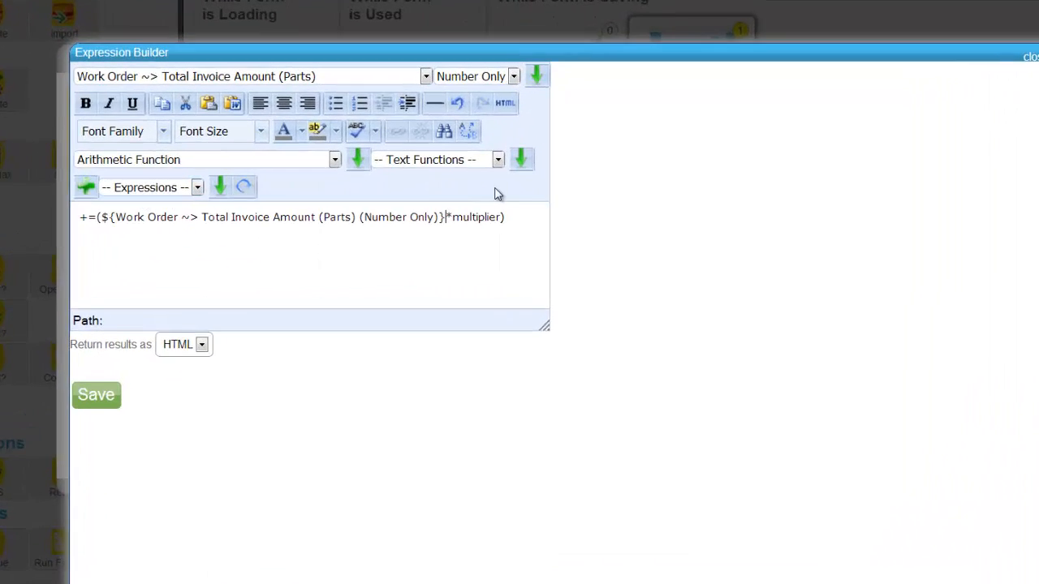
Step: Replace the multiplier placeholder with a new Subexpression 1
{"action": "double_click", "coordinate": [484, 217]}
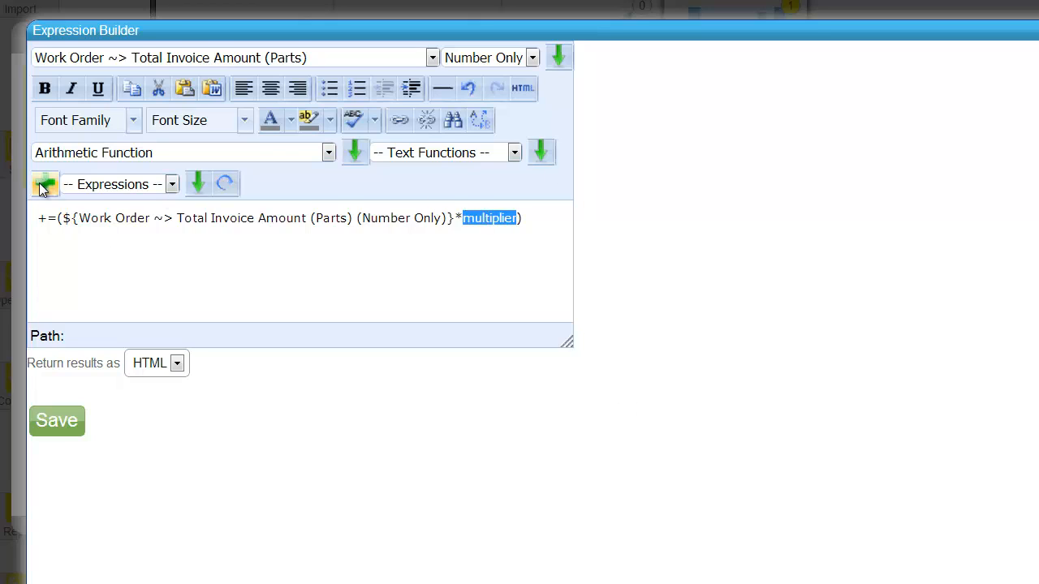
{"action": "left_click", "coordinate": [82, 185]}
{"action": "left_click", "coordinate": [116, 184]}
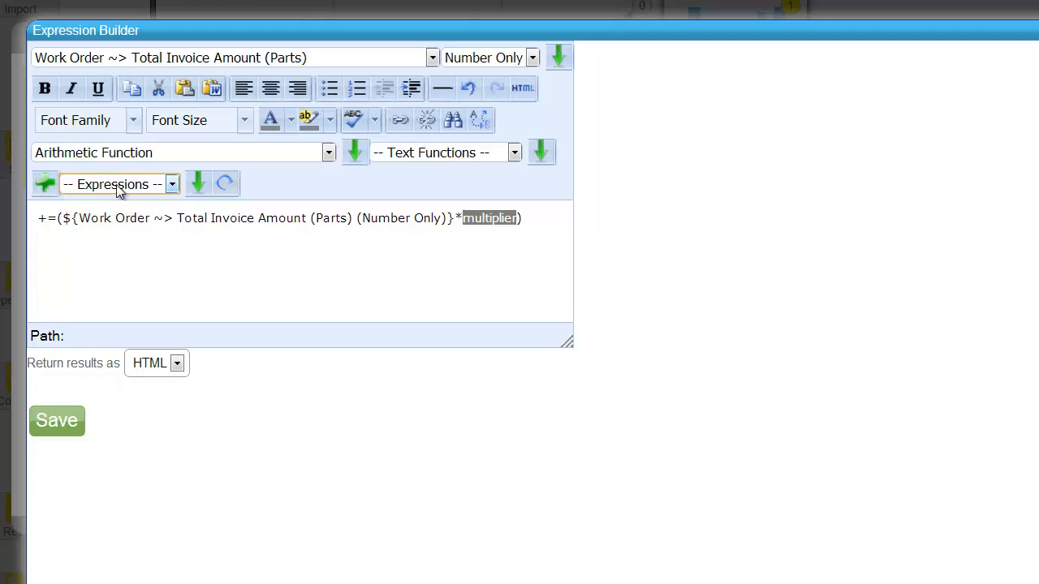
{"action": "left_click", "coordinate": [46, 183]}
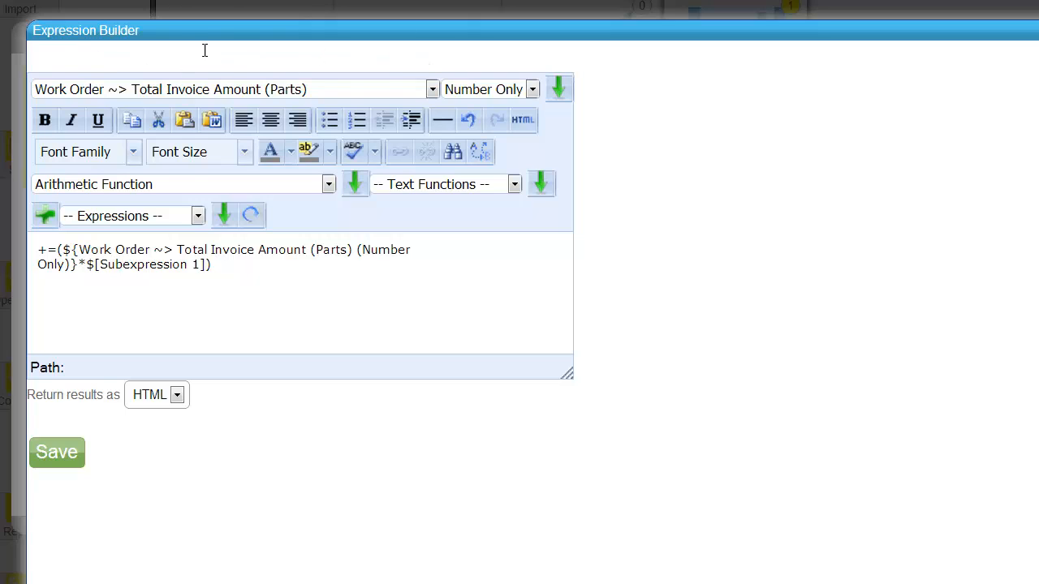
Step: Switch to the Subexpression 1 tab to edit it
{"action": "left_click_drag", "start_coordinate": [205, 50], "coordinate": [44, 51]}
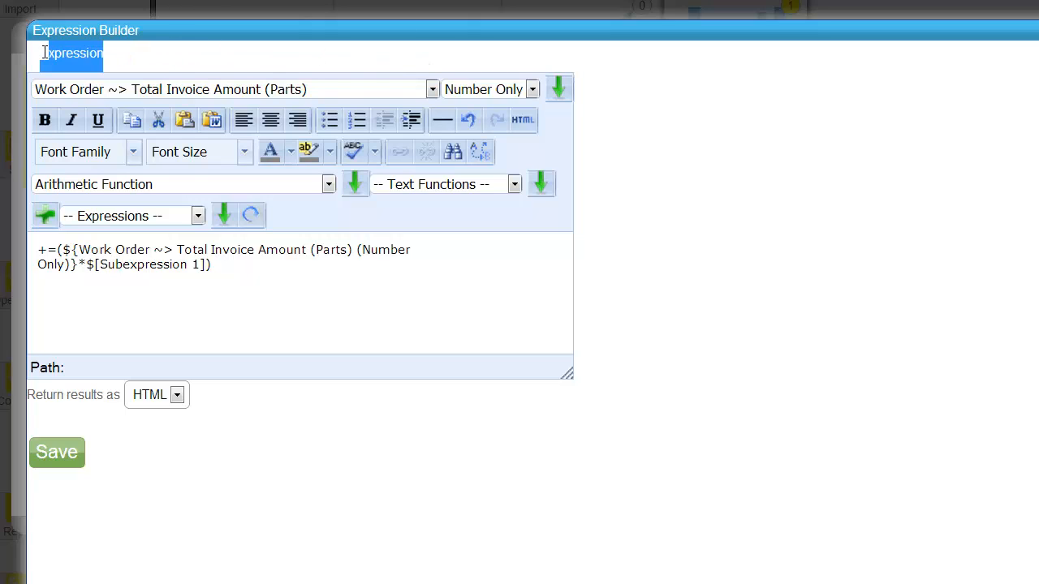
{"action": "left_click", "coordinate": [378, 62]}
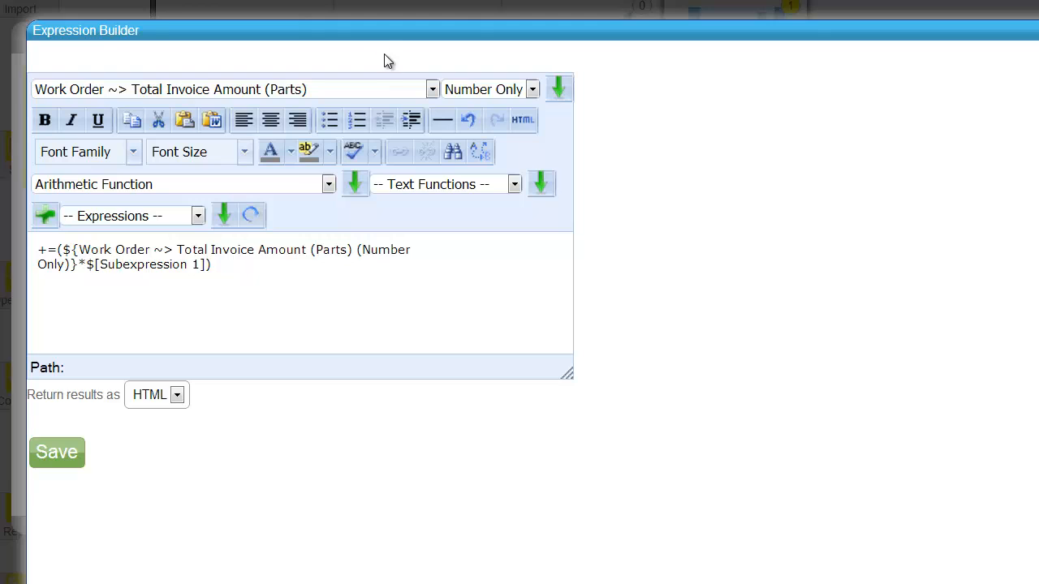
{"action": "key", "text": "ctrl+a"}
{"action": "left_click", "coordinate": [345, 53]}
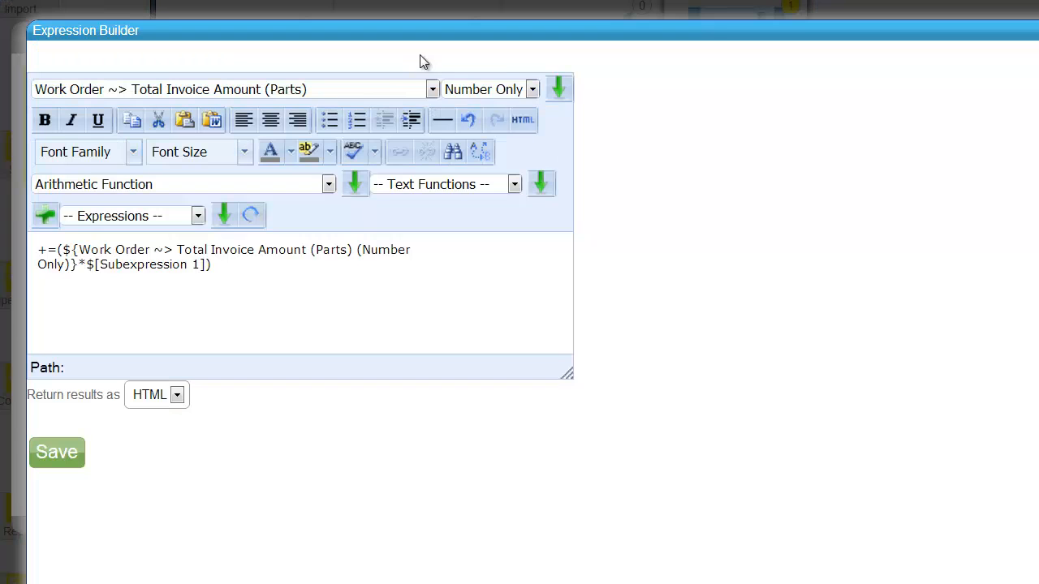
{"action": "left_click", "coordinate": [147, 54]}
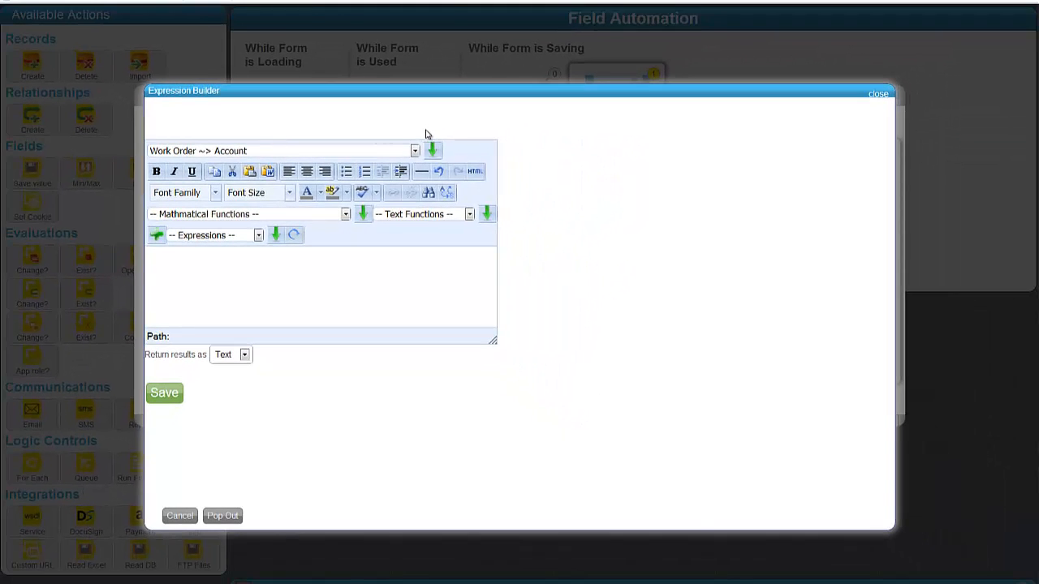
Step: Use Search Builder from Global Application with the Multiplier for Parts Pay from Parts Charge setting
{"action": "key", "text": "ctrl+a"}
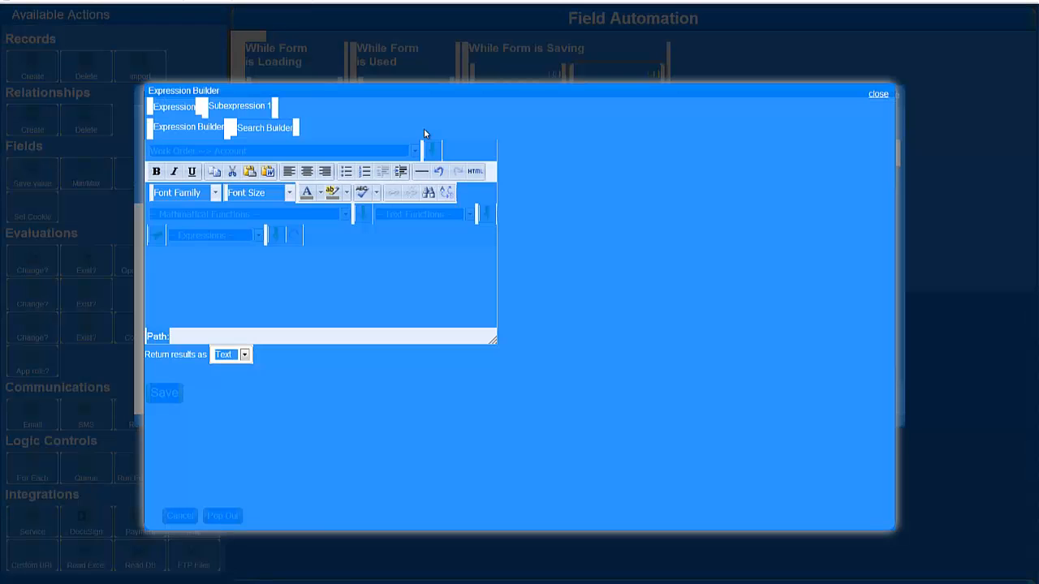
{"action": "left_click", "coordinate": [265, 130]}
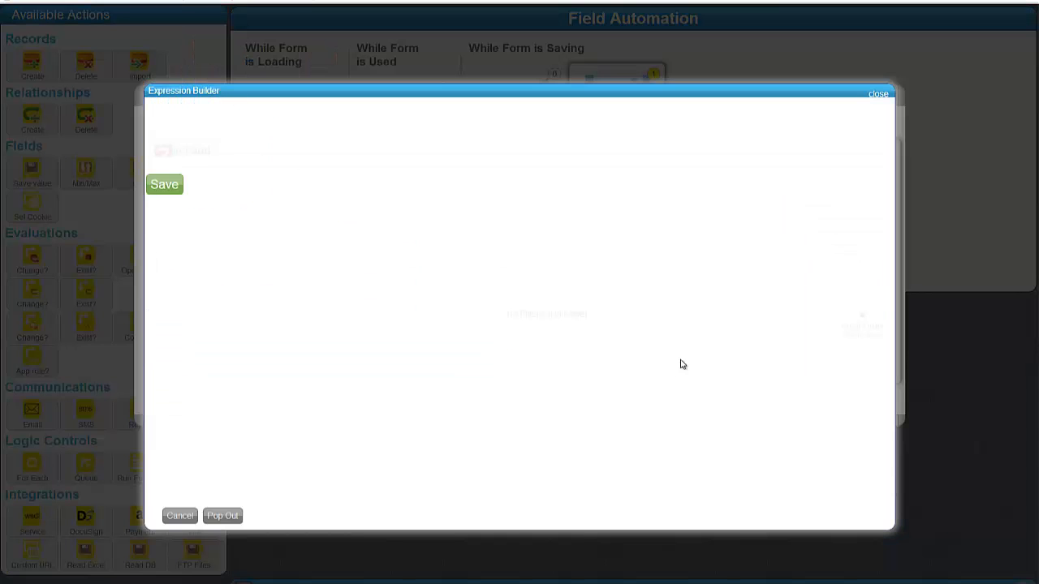
{"action": "scroll", "coordinate": [628, 349], "scroll_direction": "down", "scroll_amount": 2}
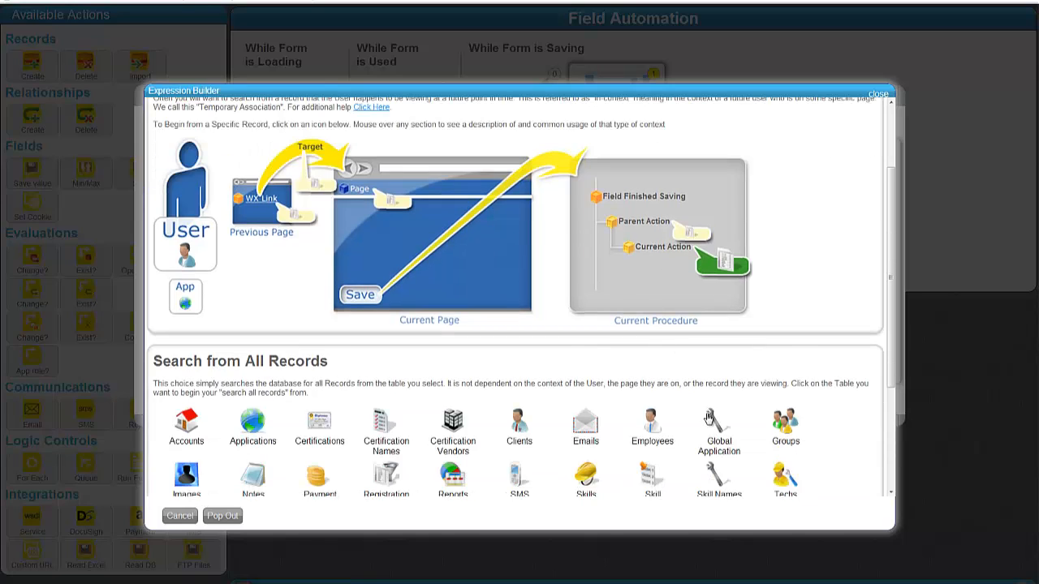
{"action": "left_click", "coordinate": [714, 415]}
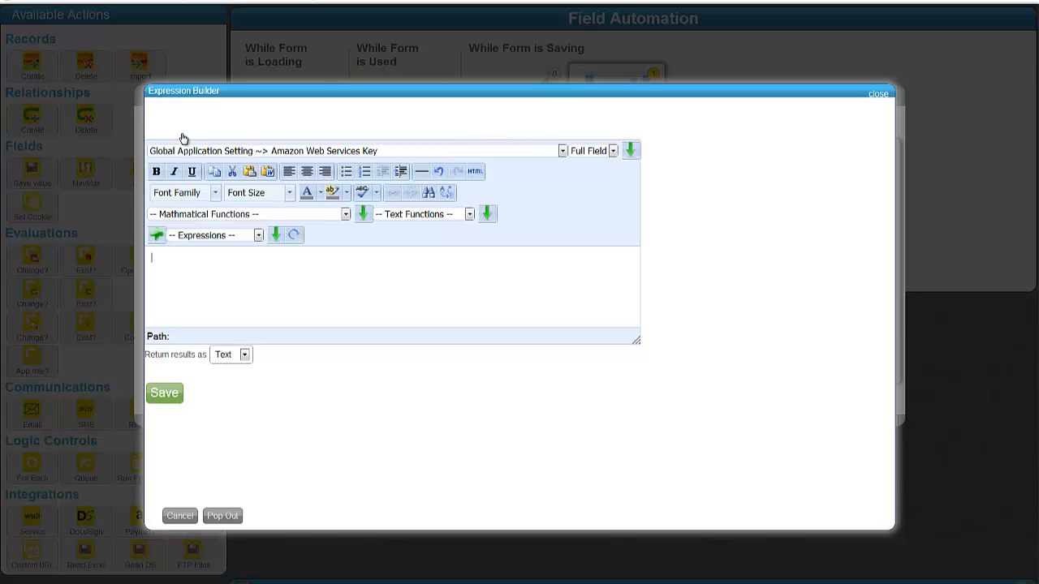
{"action": "left_click", "coordinate": [255, 155]}
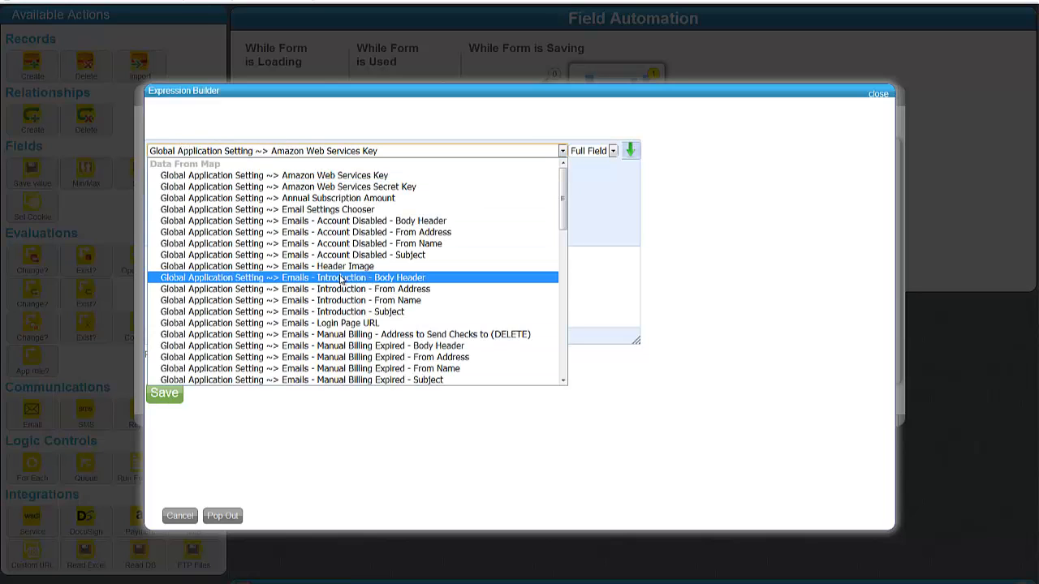
{"action": "left_click_drag", "start_coordinate": [565, 193], "coordinate": [561, 326]}
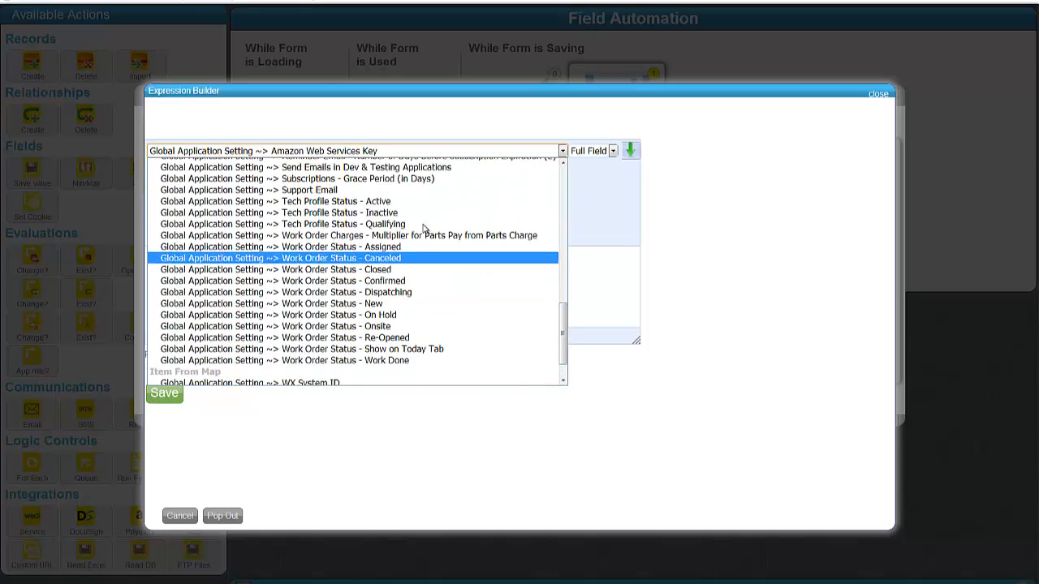
{"action": "left_click", "coordinate": [364, 236]}
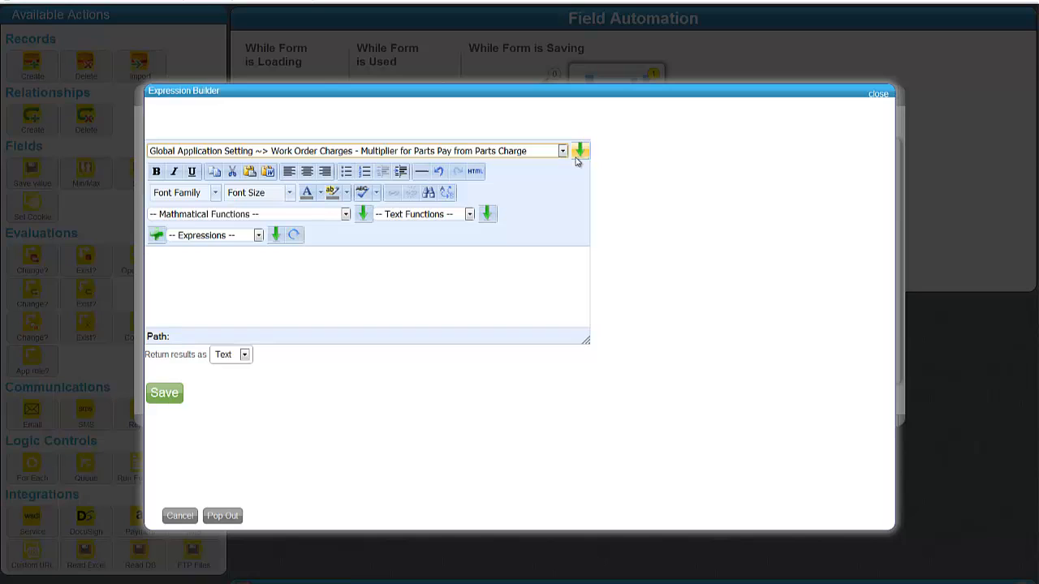
Step: Insert the multiplier setting into the subexpression and save the finished formula
{"action": "left_click", "coordinate": [581, 152]}
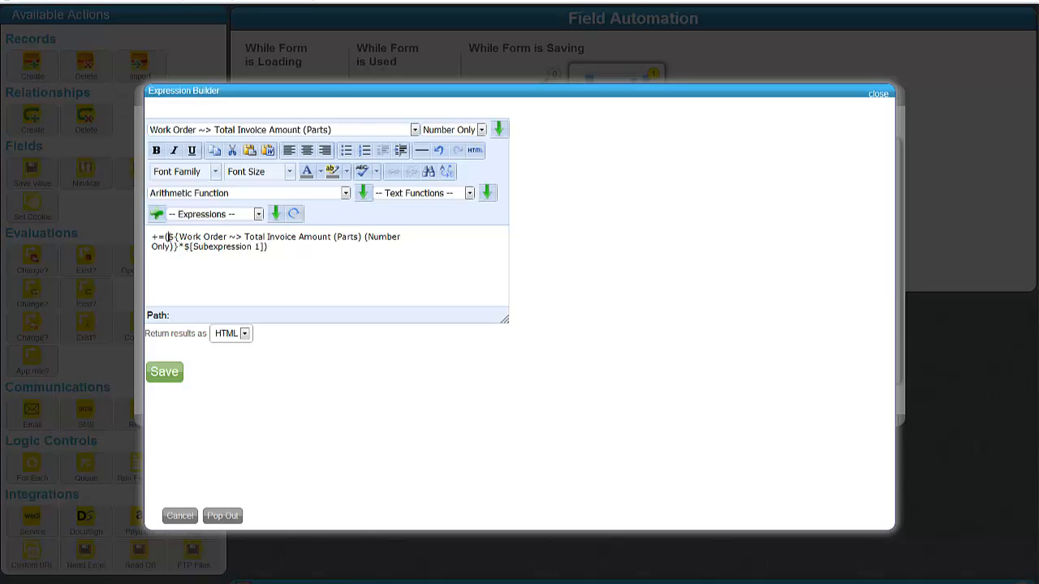
{"action": "left_click_drag", "start_coordinate": [167, 236], "coordinate": [266, 246]}
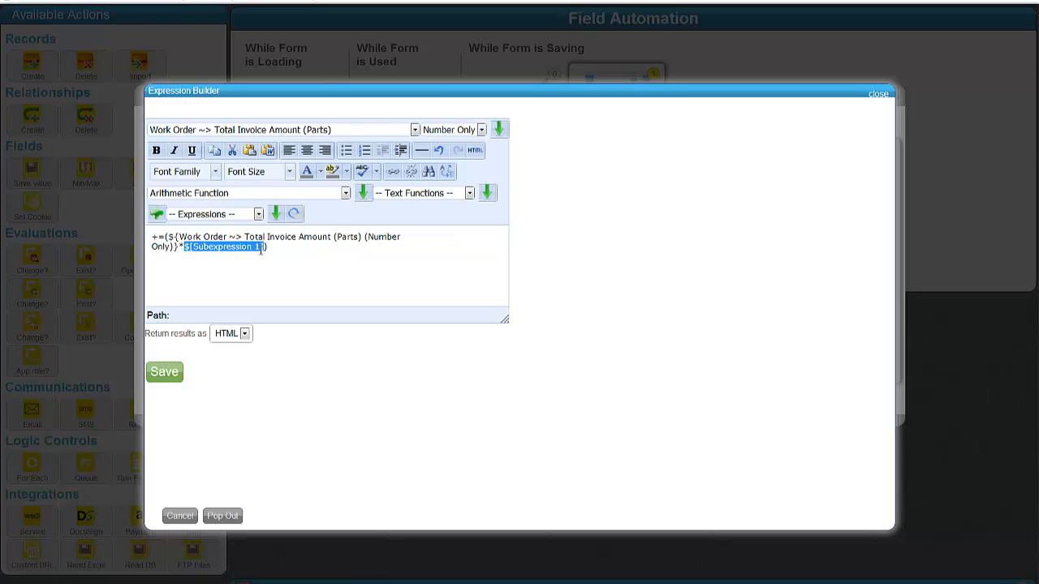
{"action": "left_click", "coordinate": [285, 248]}
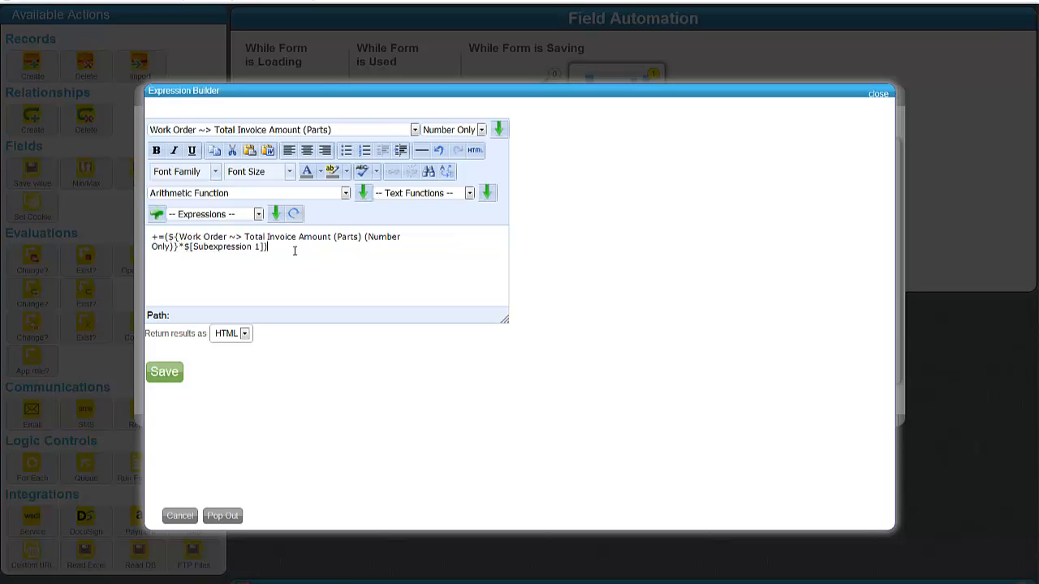
{"action": "left_click", "coordinate": [168, 380]}
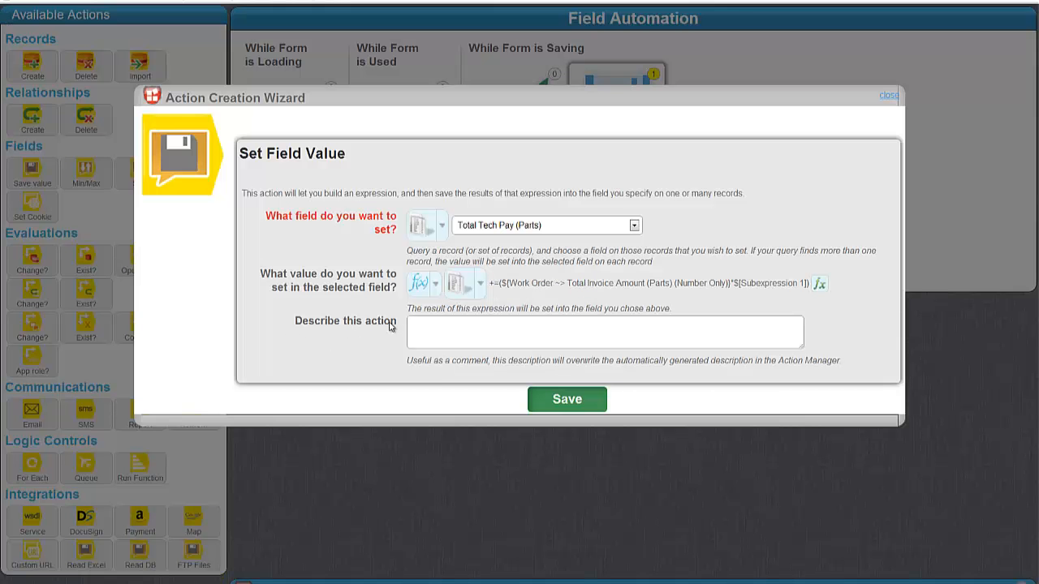
Step: Describe the action as 'total tech pay from parts = … * global multiplier' and save it
{"action": "left_click", "coordinate": [523, 329]}
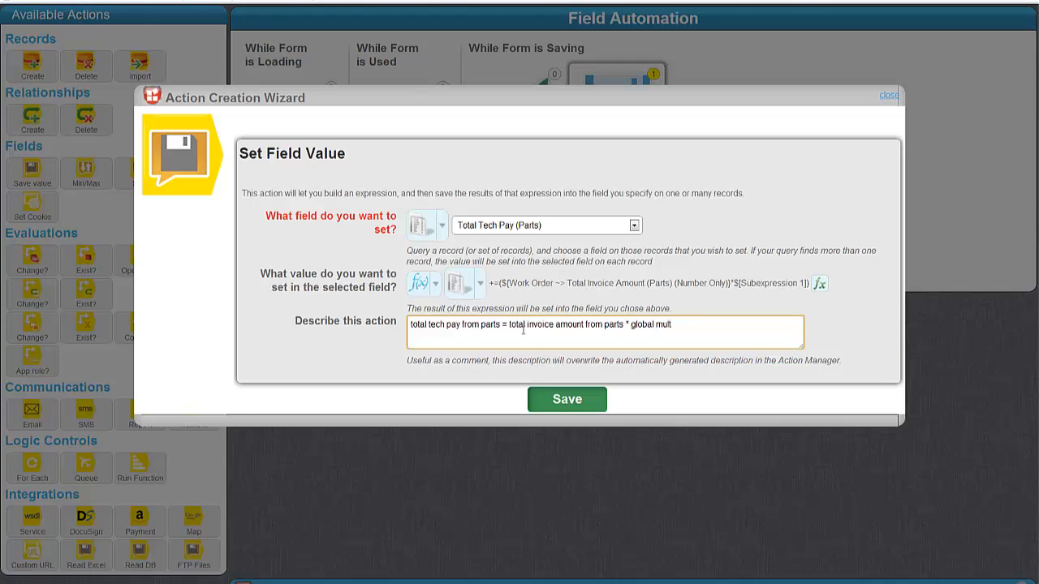
{"action": "type", "text": "er"}
{"action": "key", "text": "Tab"}
{"action": "key", "text": "Return"}
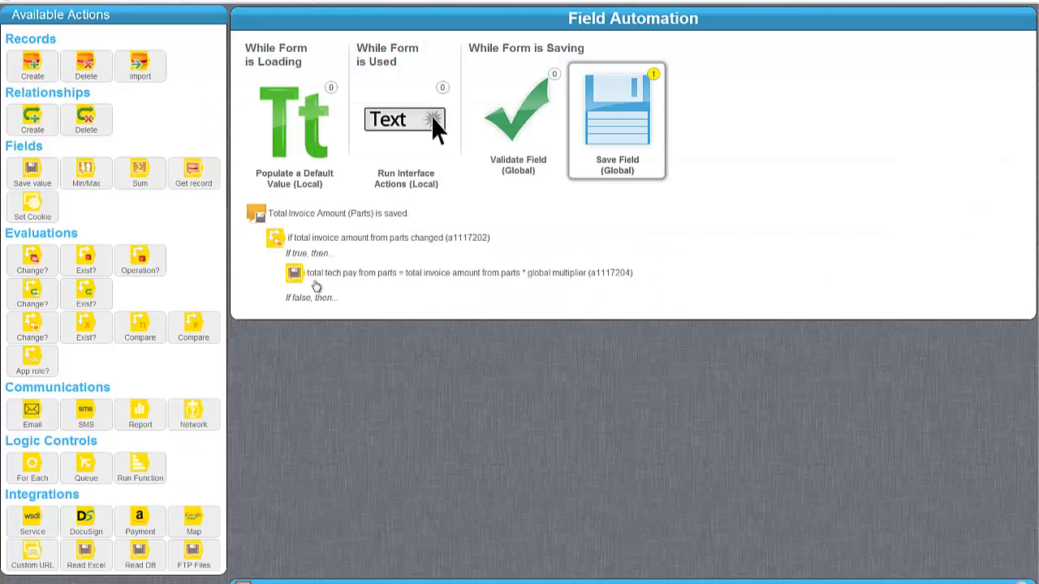
Step: Collapse the parts change condition and highlight the Total Tech Pay and Total Invoice Amount labels
{"action": "left_click", "coordinate": [349, 244]}
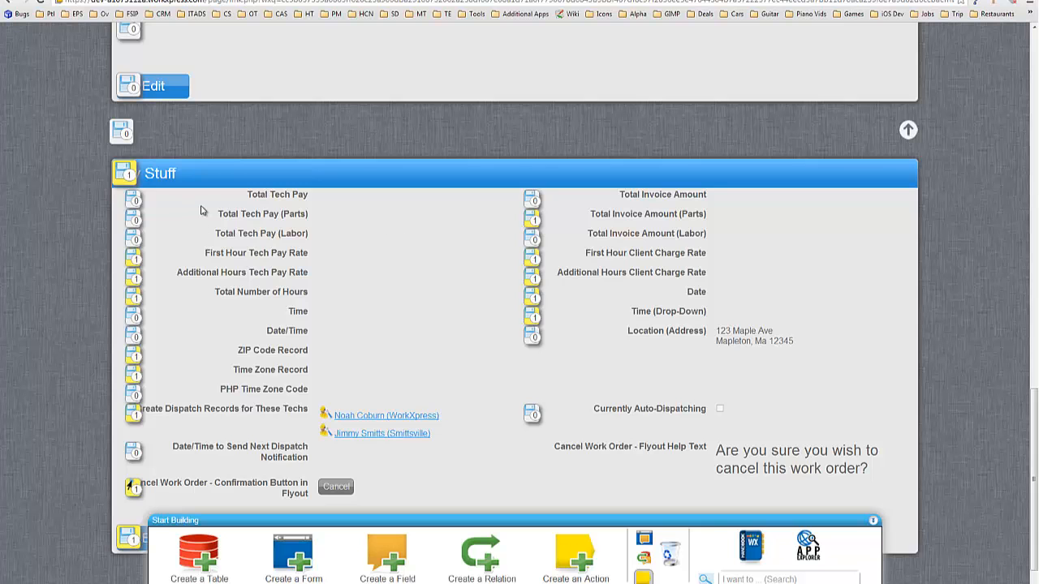
{"action": "double_click", "coordinate": [253, 195]}
{"action": "left_click_drag", "start_coordinate": [288, 195], "coordinate": [309, 197]}
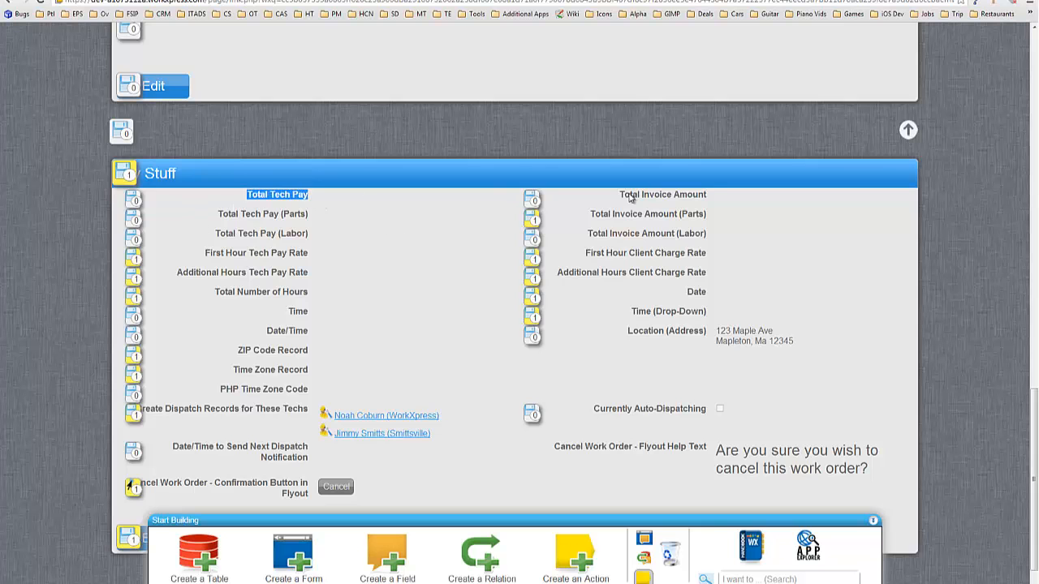
{"action": "left_click_drag", "start_coordinate": [621, 196], "coordinate": [714, 200]}
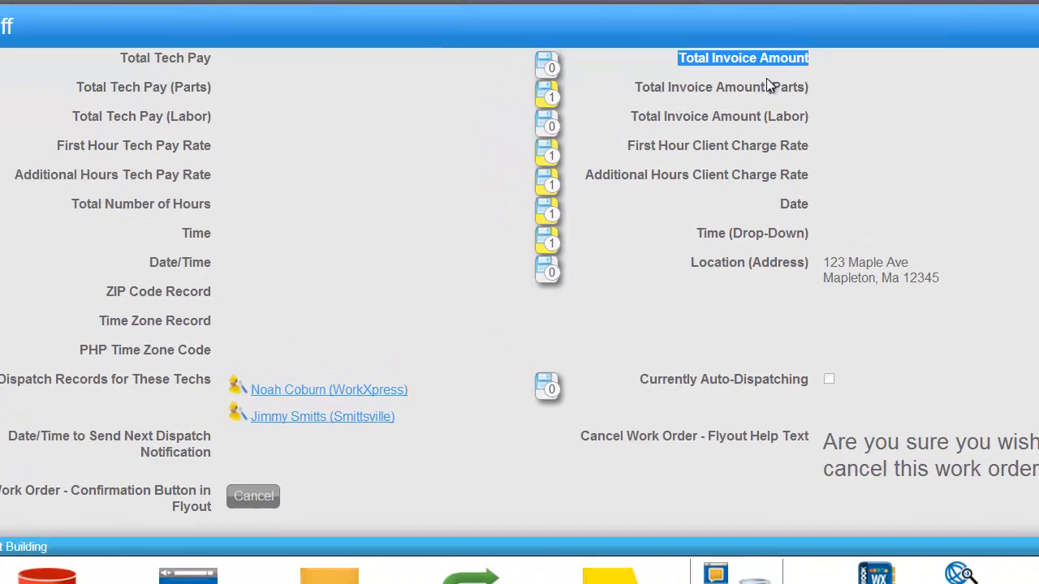
{"action": "left_click", "coordinate": [106, 67]}
{"action": "left_click_drag", "start_coordinate": [122, 62], "coordinate": [207, 56]}
{"action": "left_click_drag", "start_coordinate": [77, 87], "coordinate": [225, 86]}
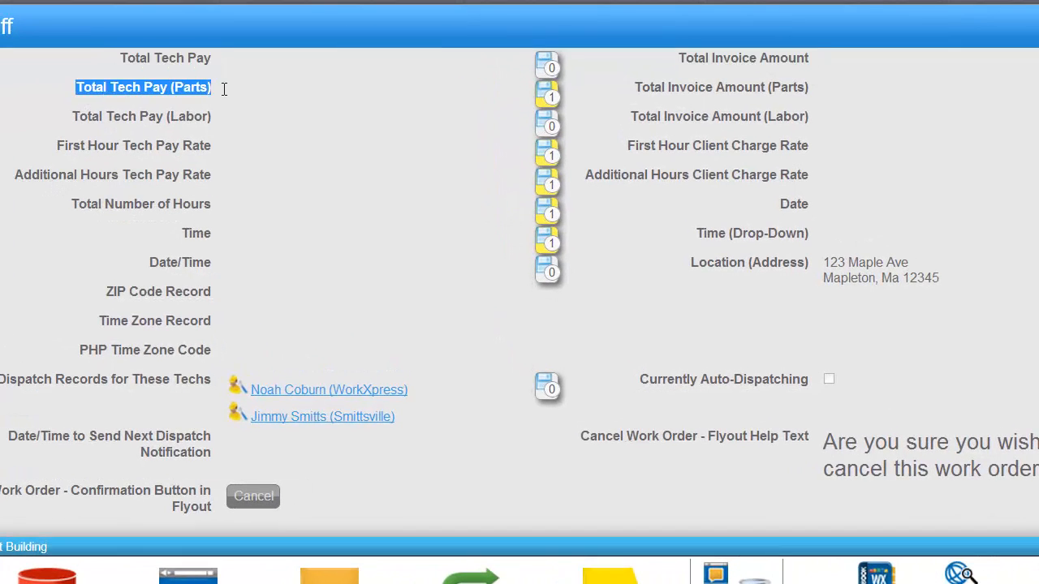
{"action": "left_click_drag", "start_coordinate": [72, 118], "coordinate": [202, 114]}
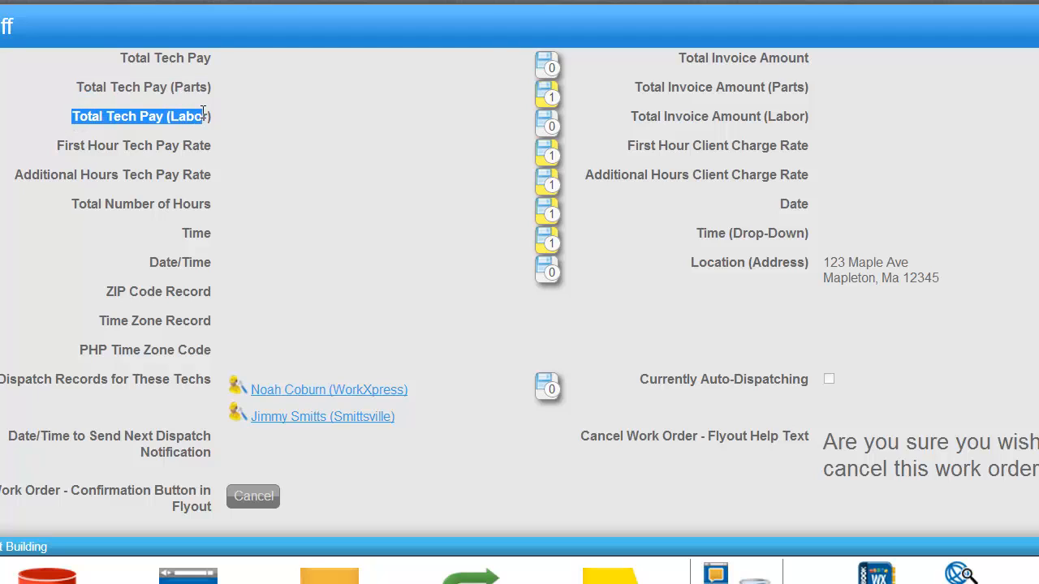
{"action": "left_click_drag", "start_coordinate": [681, 62], "coordinate": [802, 59]}
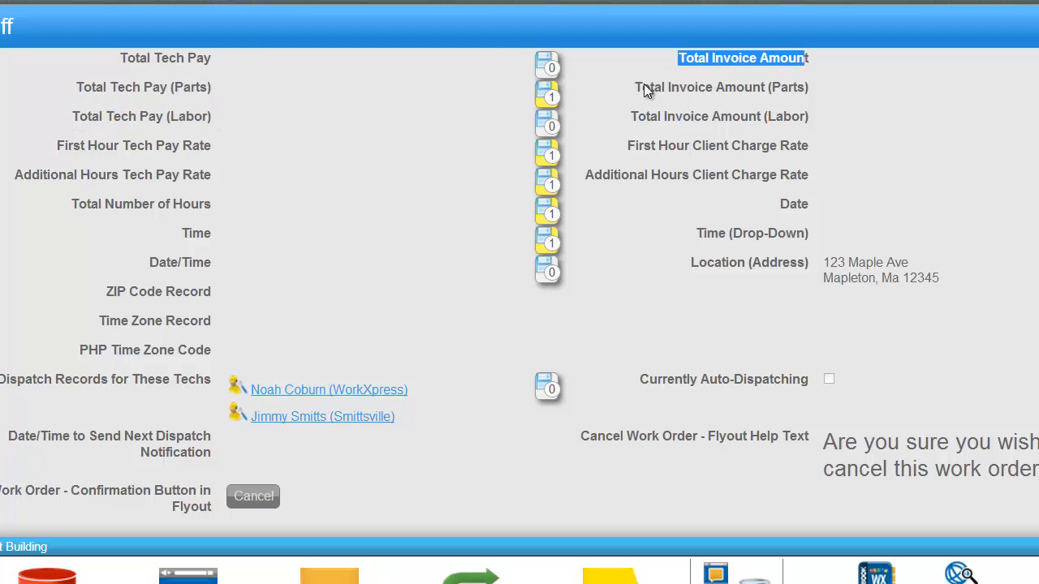
{"action": "left_click_drag", "start_coordinate": [635, 87], "coordinate": [802, 88]}
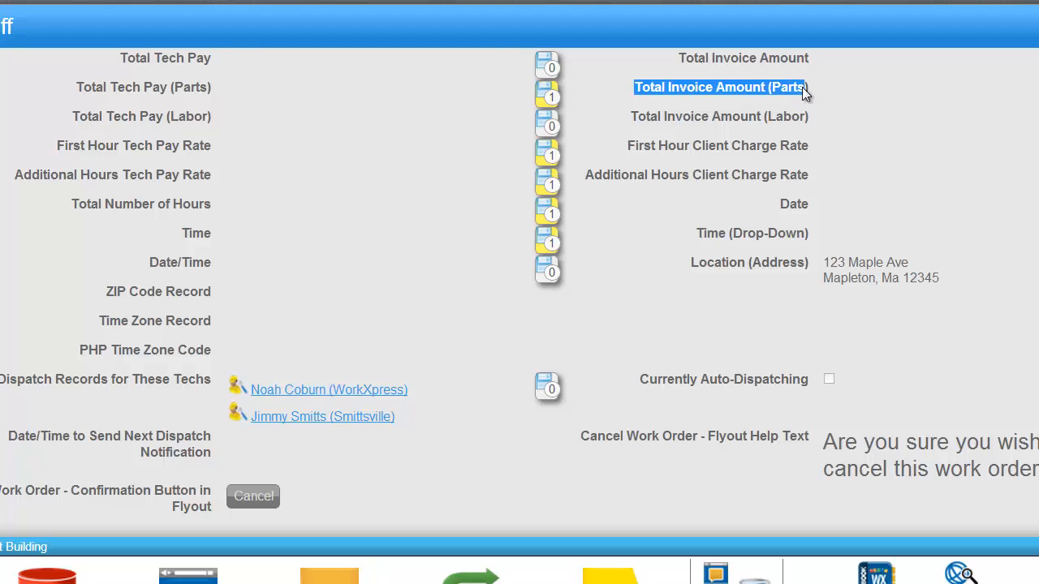
{"action": "left_click_drag", "start_coordinate": [630, 117], "coordinate": [800, 115]}
Step: Open Field Automation for Total Tech Pay (Parts) and move the Action Manager into view
{"action": "left_click", "coordinate": [772, 116]}
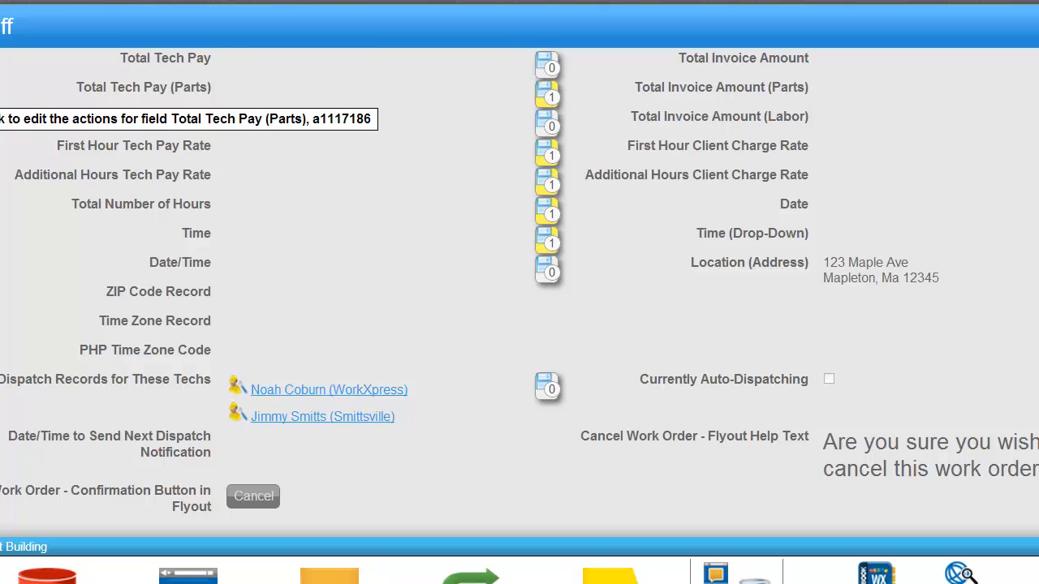
{"action": "left_click", "coordinate": [16, 138]}
{"action": "left_click_drag", "start_coordinate": [552, 182], "coordinate": [579, 73]}
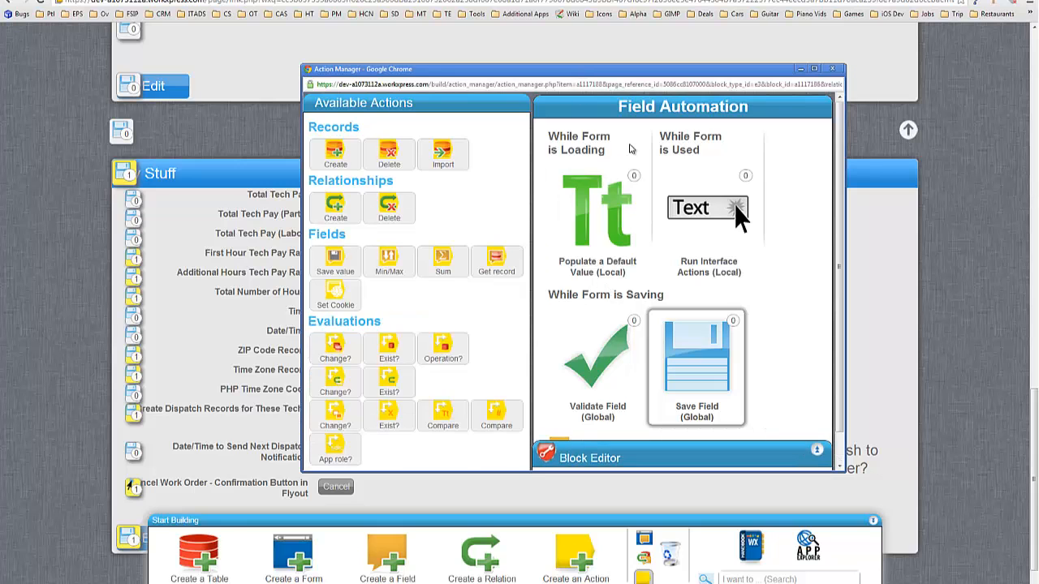
Step: Add an Any change check on Total Tech Pay (Parts), described 'if total tech pay from parts changed'
{"action": "double_click", "coordinate": [580, 73]}
{"action": "left_click_drag", "start_coordinate": [37, 330], "coordinate": [344, 239]}
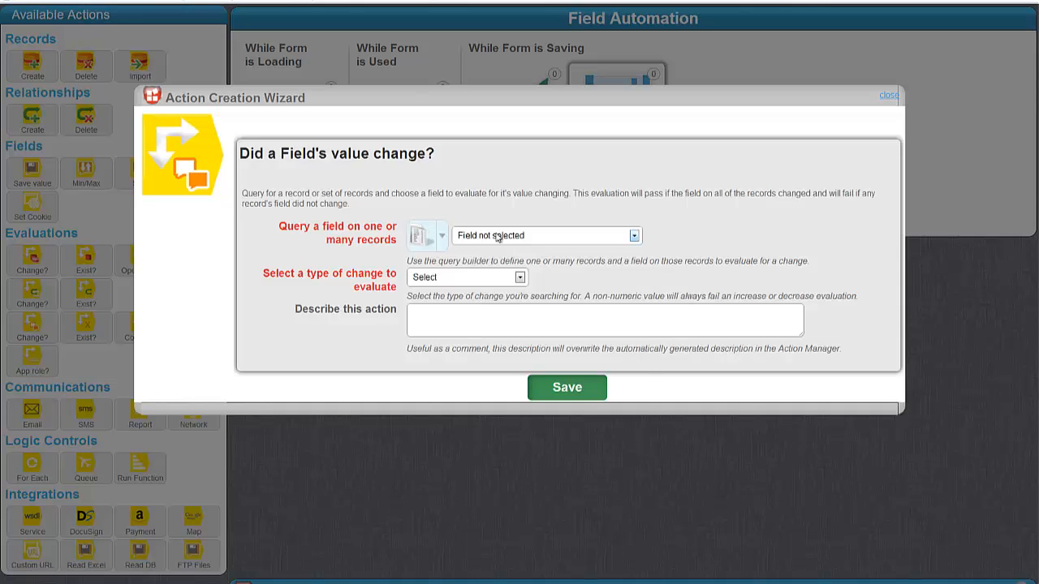
{"action": "left_click", "coordinate": [499, 236]}
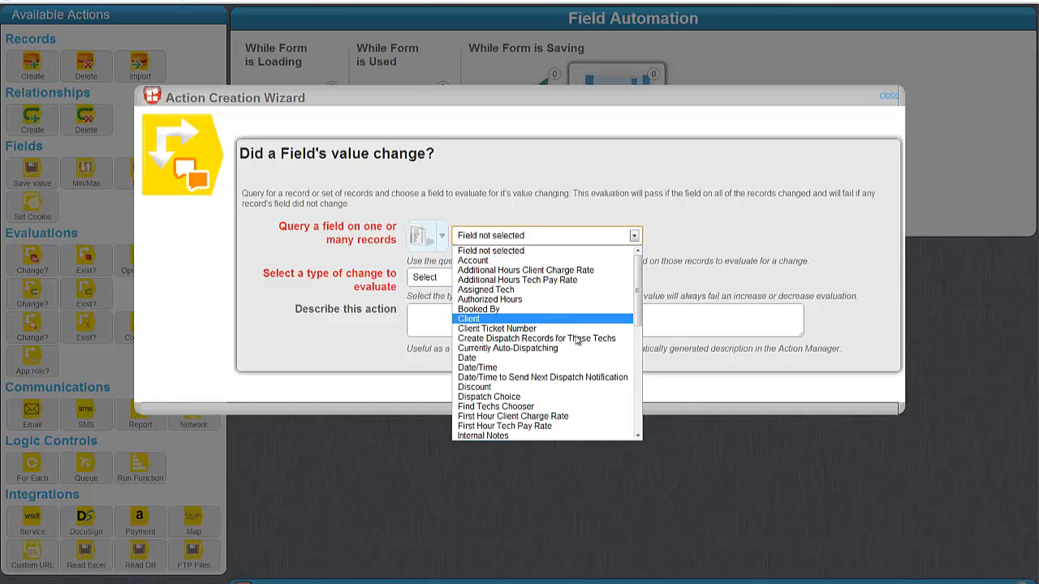
{"action": "scroll", "coordinate": [560, 324], "scroll_direction": "down", "scroll_amount": 10}
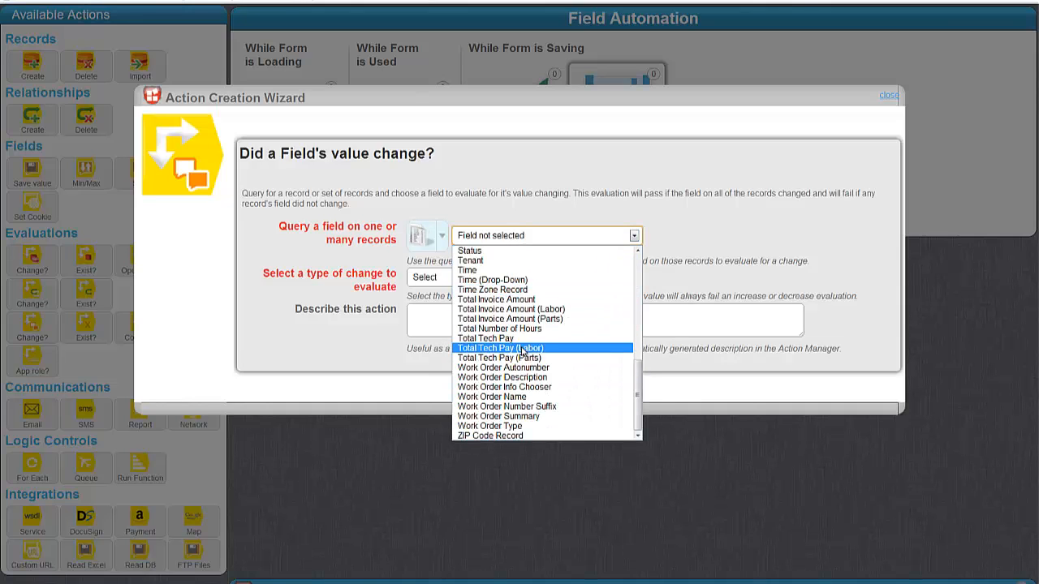
{"action": "left_click", "coordinate": [498, 358]}
{"action": "left_click", "coordinate": [479, 277]}
{"action": "left_click", "coordinate": [454, 290]}
{"action": "left_click", "coordinate": [475, 320]}
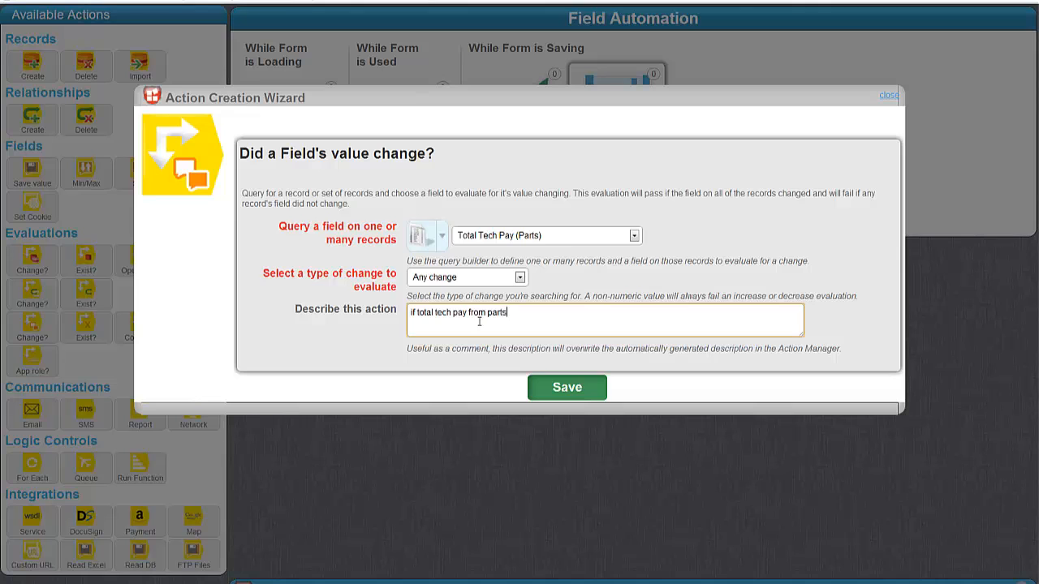
{"action": "type", "text": "if total tech pay from parts changed"}
{"action": "left_click", "coordinate": [568, 388]}
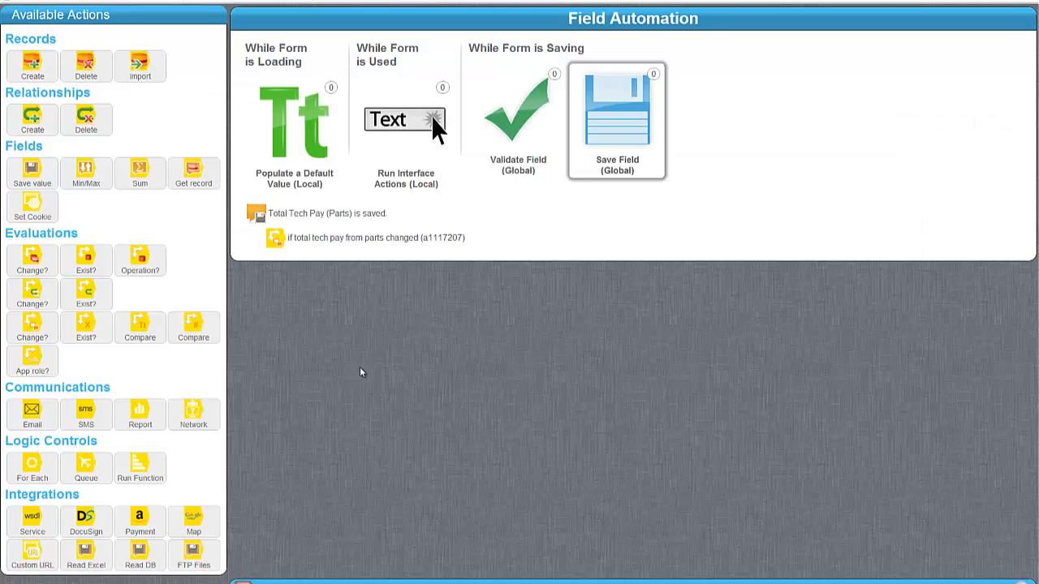
Step: Under If true, add a Run Function step calling a new 'Calculate Total Tech Pay' function
{"action": "left_click_drag", "start_coordinate": [146, 469], "coordinate": [389, 276]}
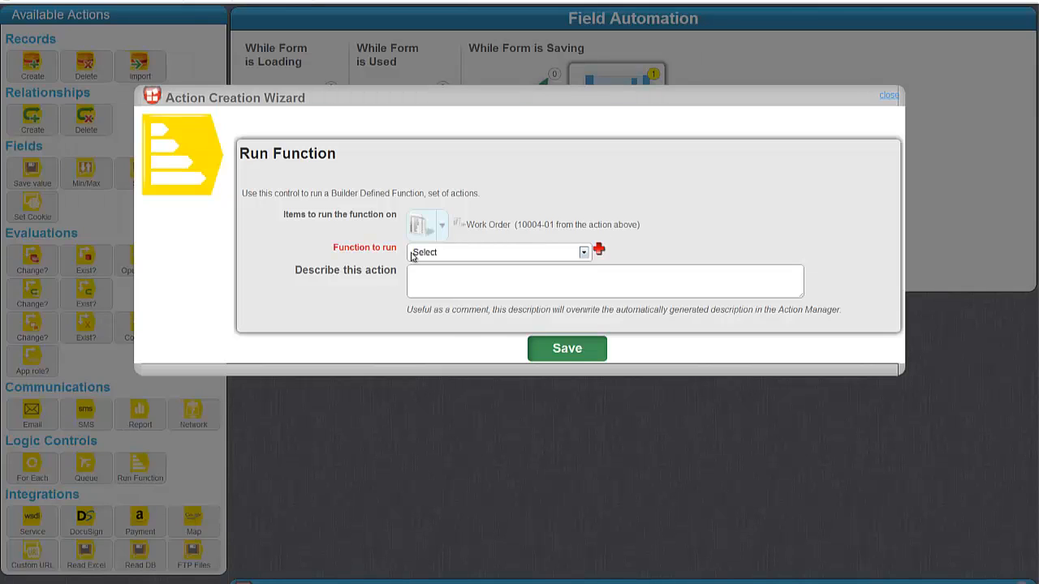
{"action": "left_click", "coordinate": [468, 252]}
{"action": "left_click", "coordinate": [581, 252]}
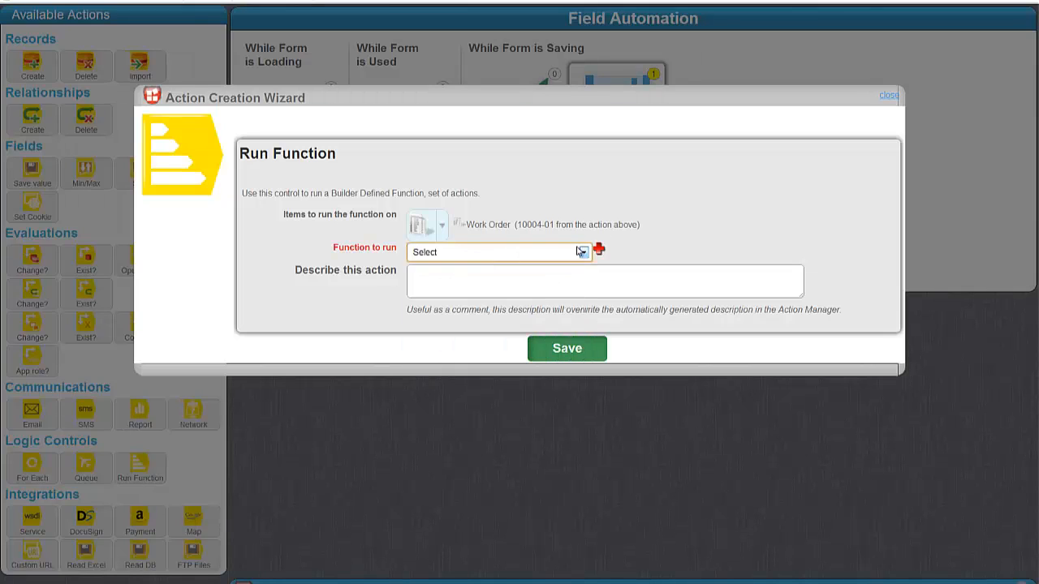
{"action": "left_click", "coordinate": [599, 251]}
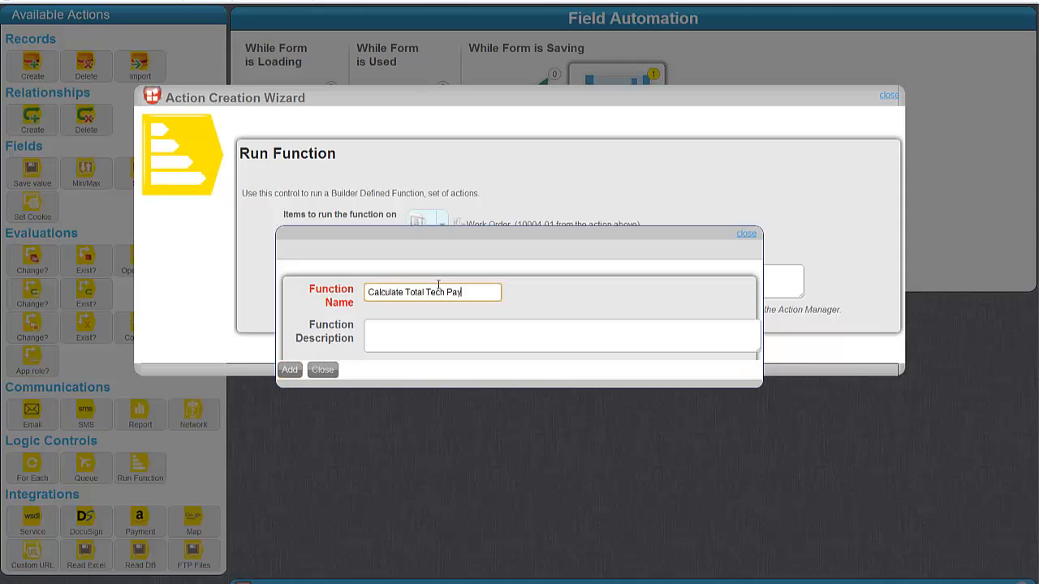
{"action": "key", "text": "Return"}
{"action": "left_click", "coordinate": [580, 359]}
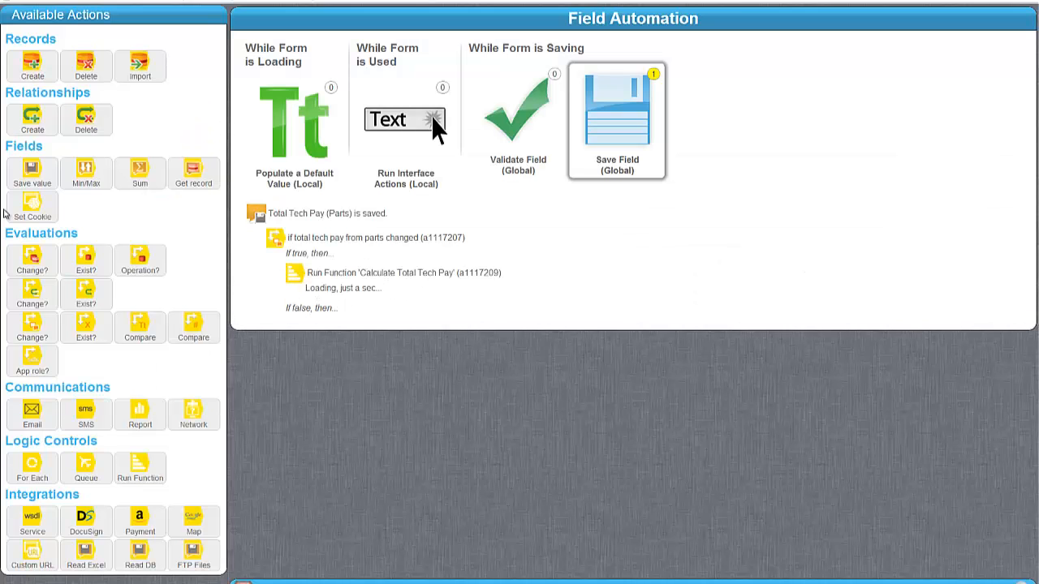
Step: Add a Set Field Value step targeting Total Tech Pay, valued by an arithmetic formula
{"action": "left_click", "coordinate": [402, 276]}
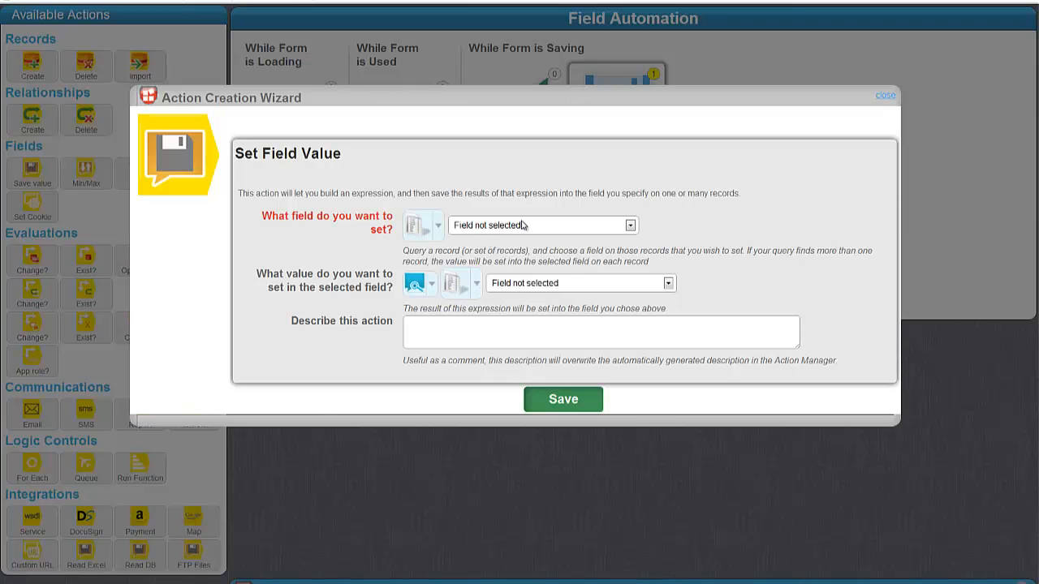
{"action": "left_click", "coordinate": [525, 225]}
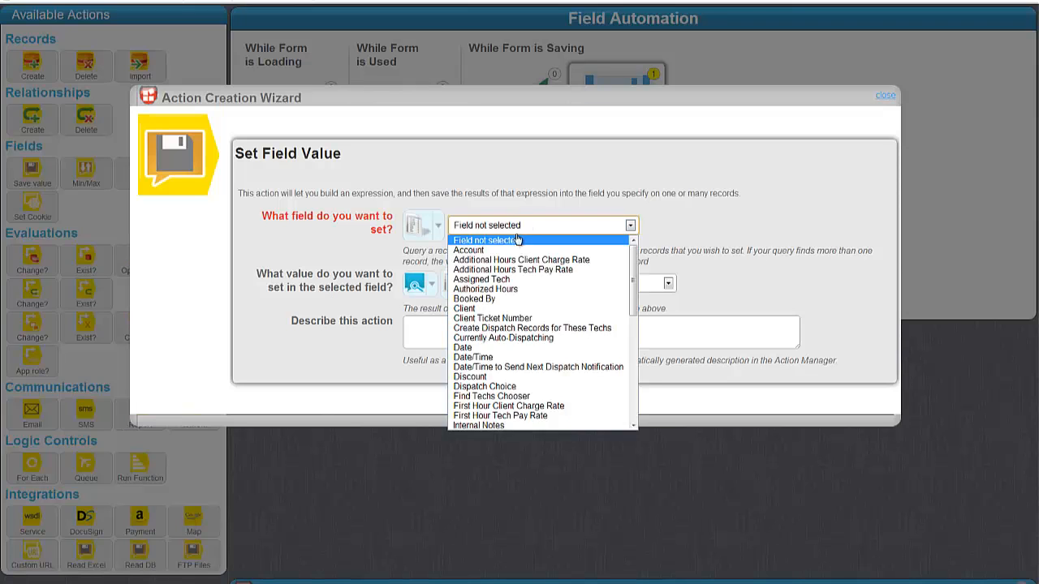
{"action": "scroll", "coordinate": [536, 276], "scroll_direction": "down", "scroll_amount": 10}
{"action": "left_click", "coordinate": [520, 328]}
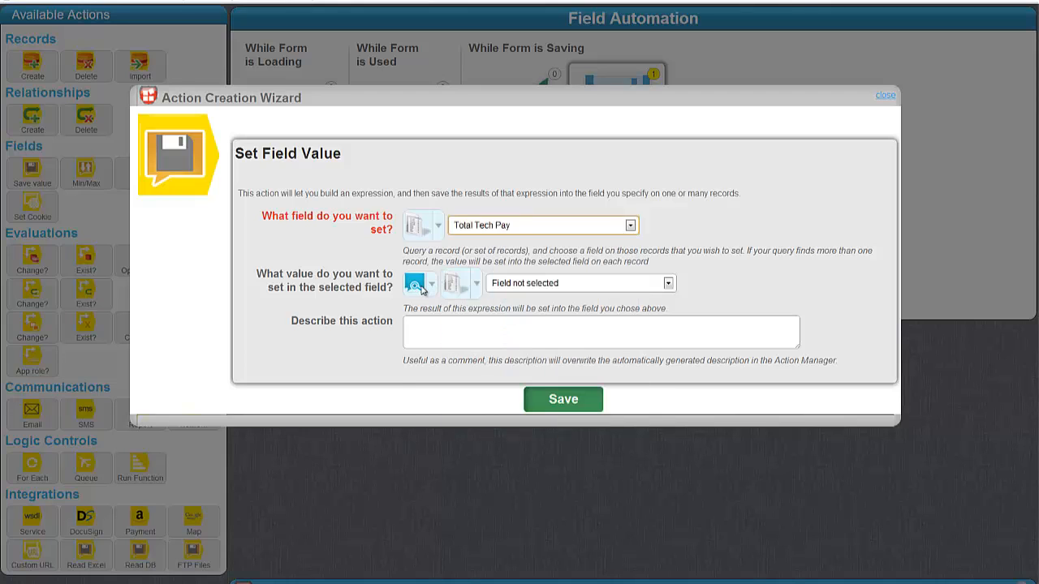
{"action": "left_click", "coordinate": [431, 283]}
{"action": "mouse_move", "coordinate": [454, 352]}
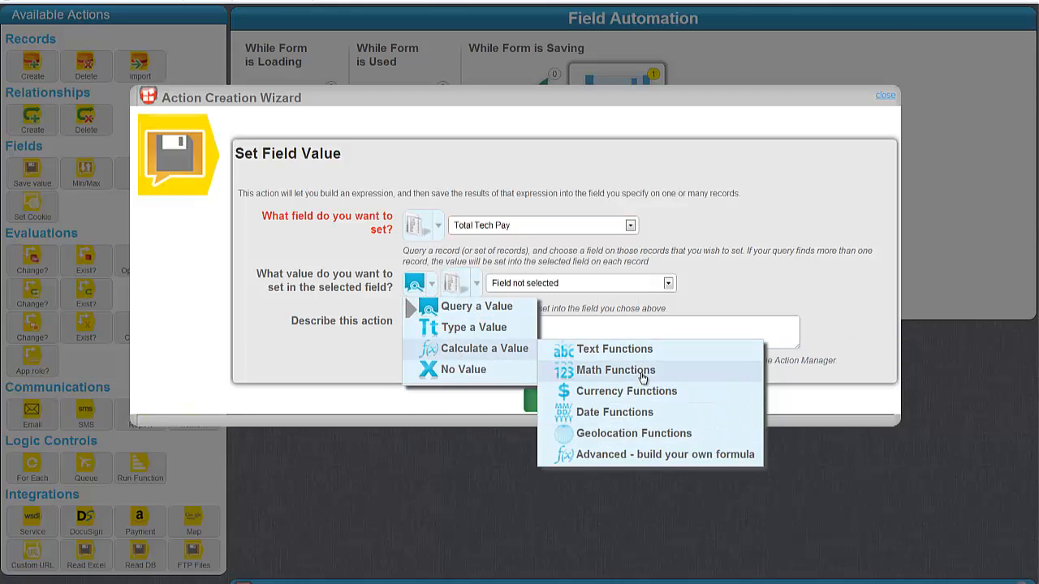
{"action": "mouse_move", "coordinate": [647, 370]}
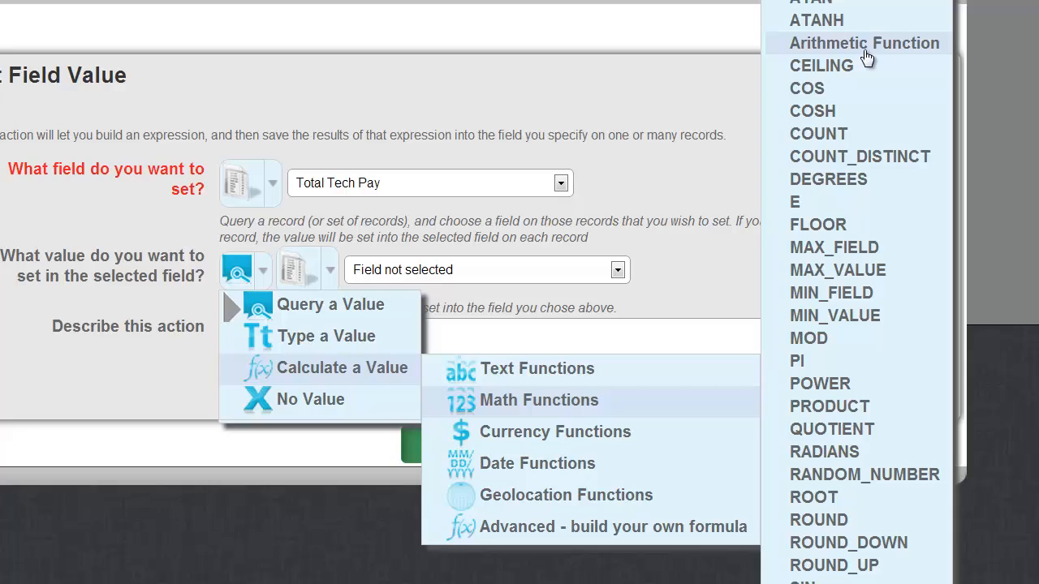
{"action": "left_click", "coordinate": [840, 128]}
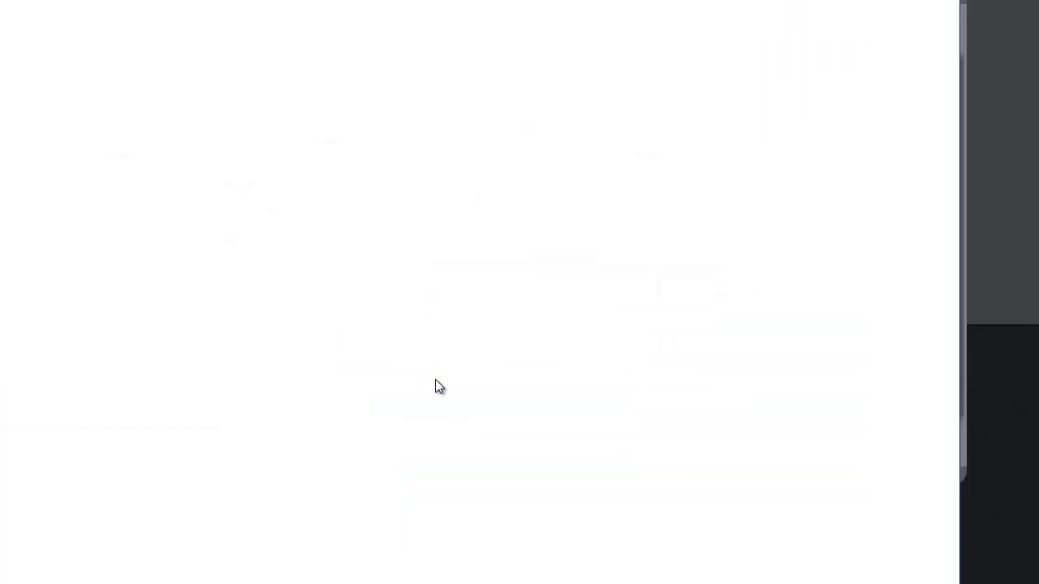
Step: Build and save the formula adding Total Tech Pay (Labor) and the parts pay field
{"action": "left_click", "coordinate": [238, 79]}
{"action": "left_click", "coordinate": [268, 142]}
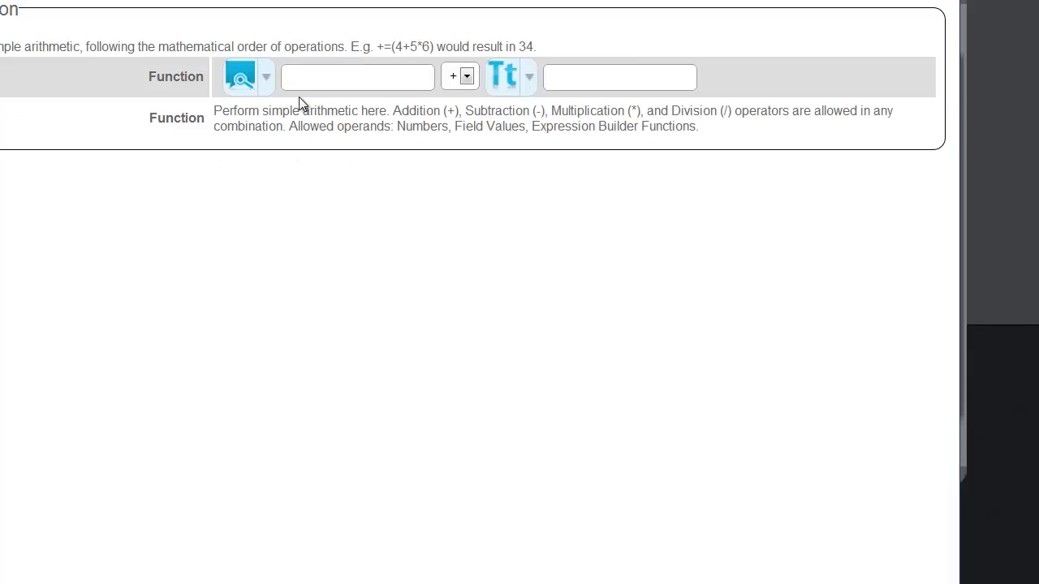
{"action": "left_click", "coordinate": [382, 83]}
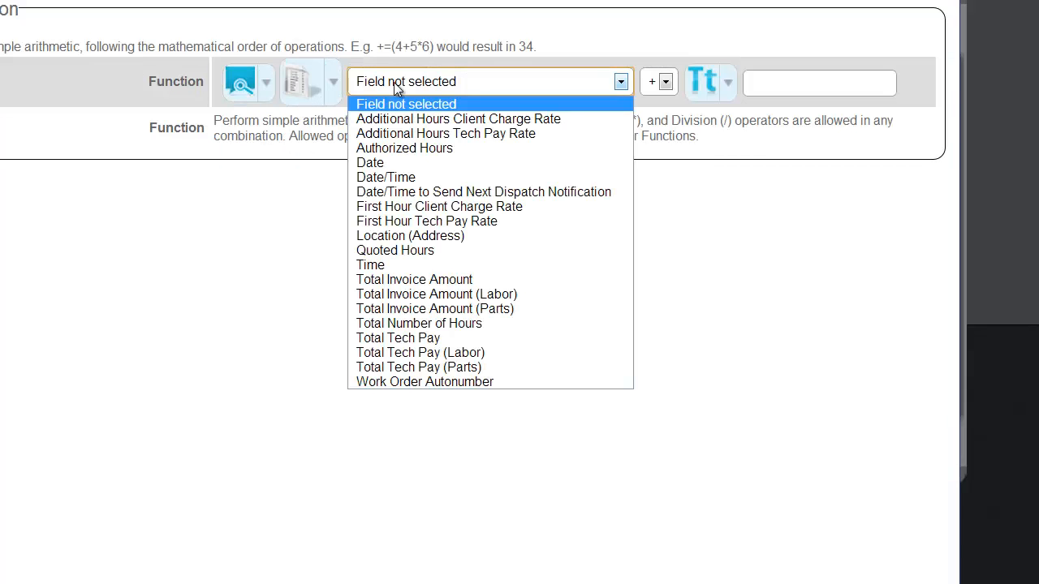
{"action": "left_click", "coordinate": [443, 352]}
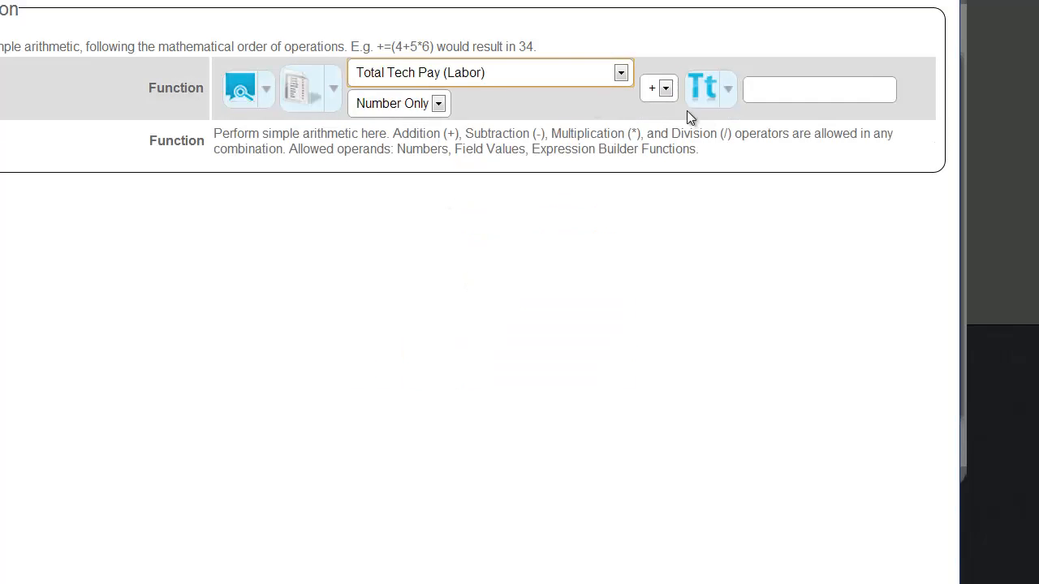
{"action": "left_click", "coordinate": [714, 98]}
{"action": "left_click", "coordinate": [763, 167]}
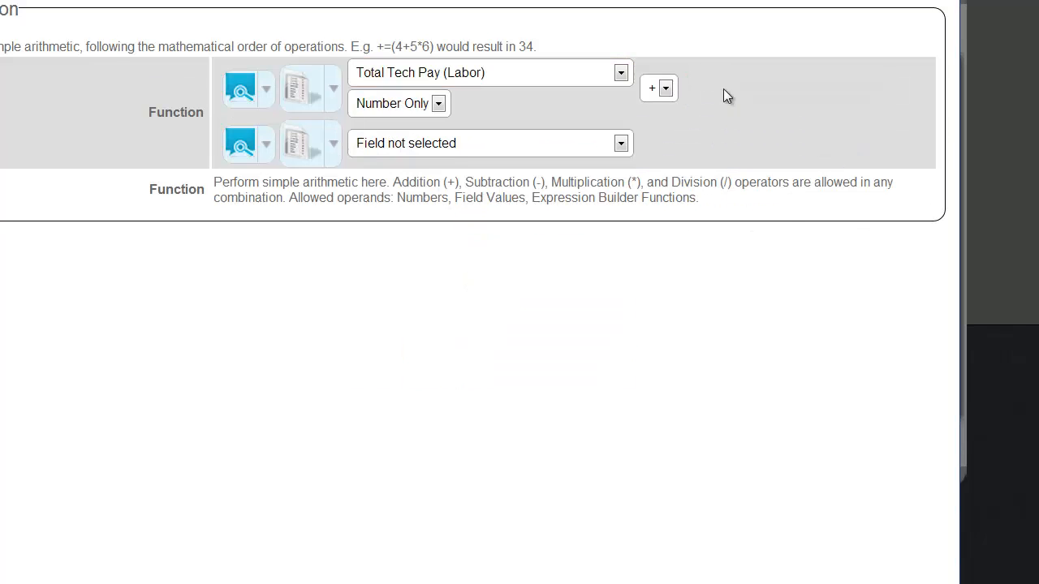
{"action": "left_click", "coordinate": [457, 147]}
{"action": "left_click", "coordinate": [471, 370]}
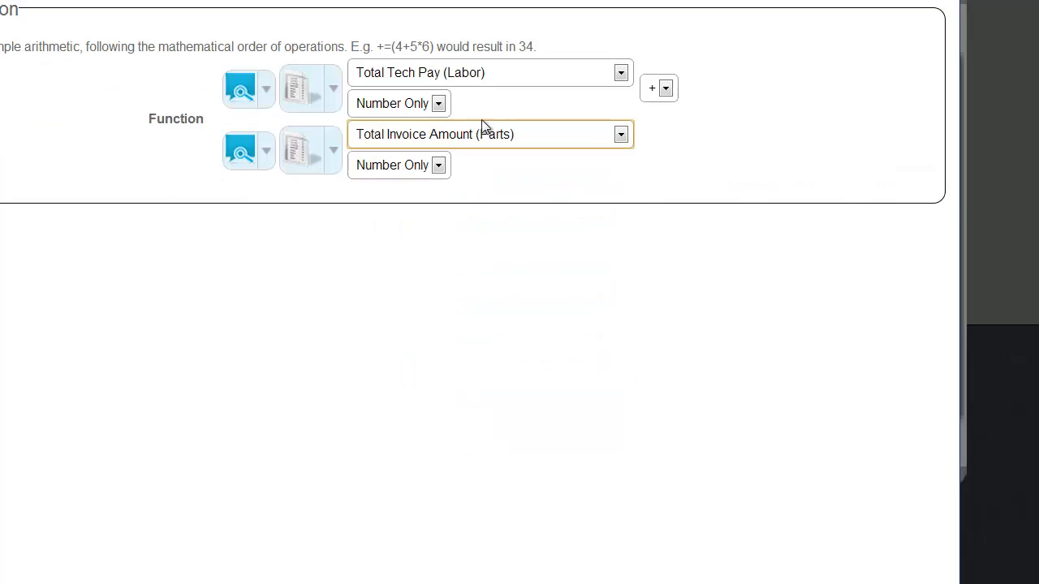
{"action": "left_click", "coordinate": [666, 88]}
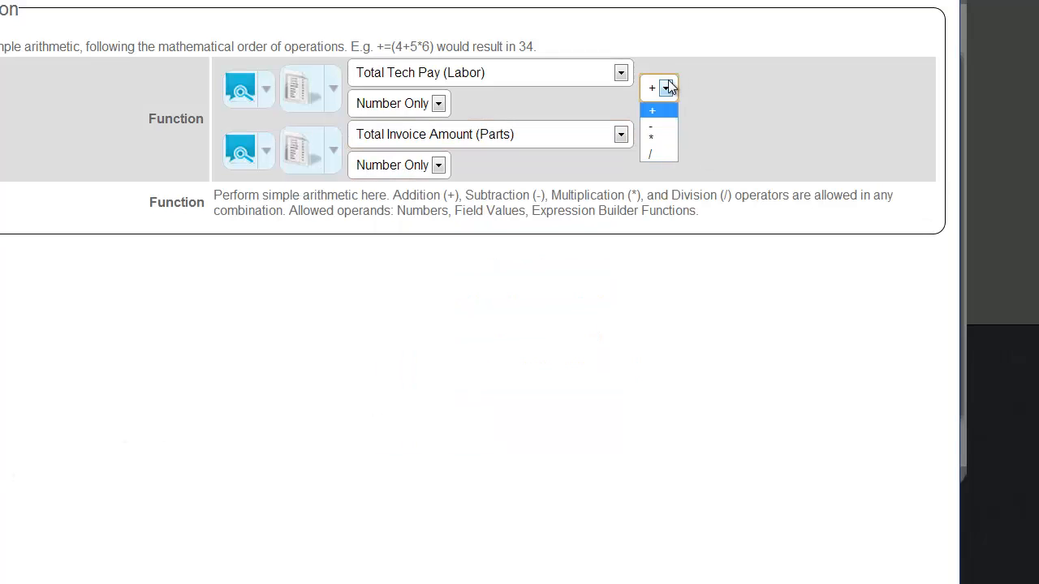
{"action": "left_click", "coordinate": [671, 106]}
{"action": "left_click", "coordinate": [4, 488]}
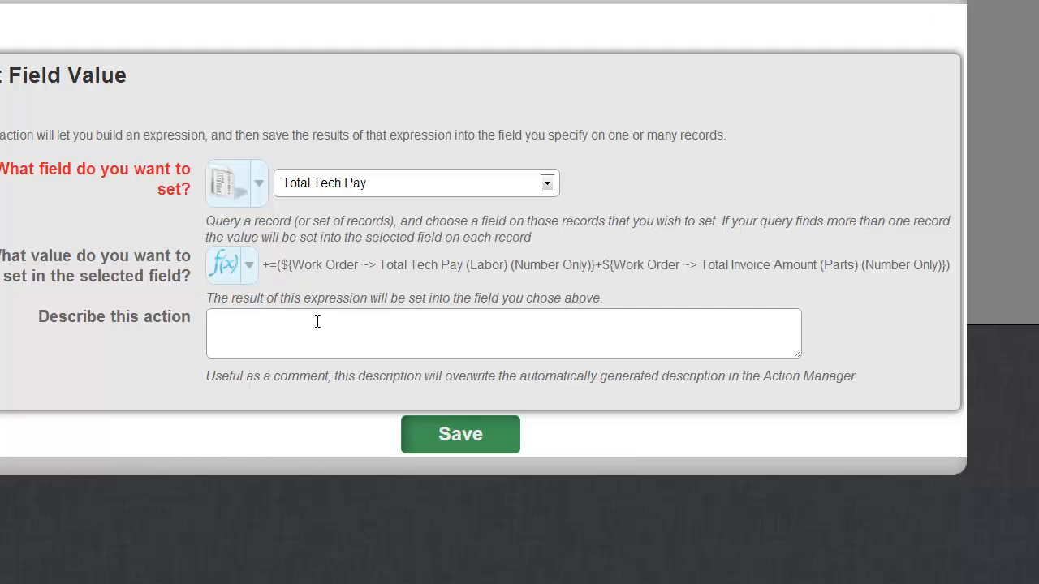
Step: Describe the action as 'total tech pay = total tech pay from parts + total tech pay from labor' and save
{"action": "left_click", "coordinate": [317, 321]}
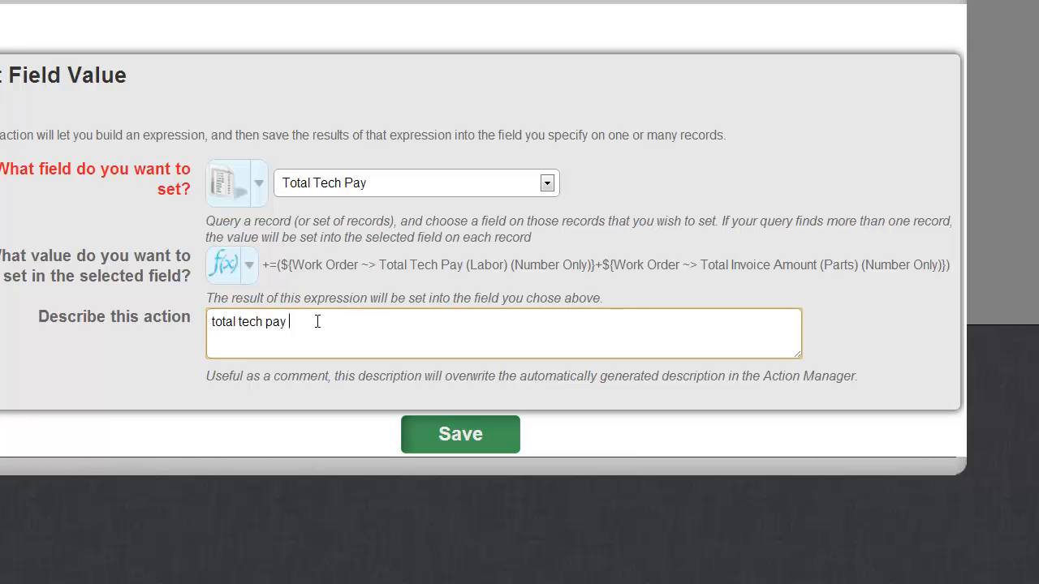
{"action": "type", "text": "total tech pay = total tech pay from part"}
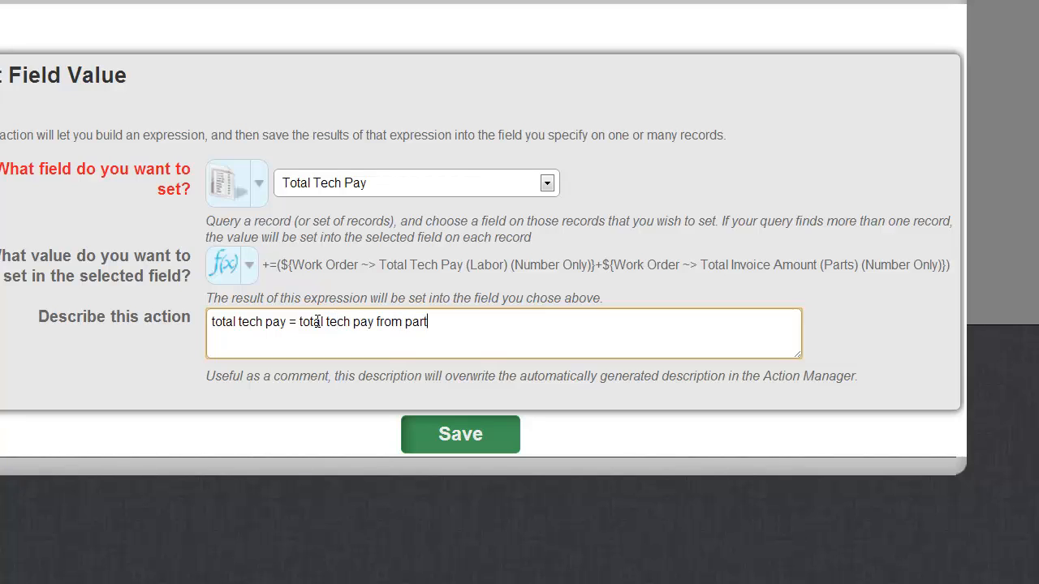
{"action": "type", "text": "s + total tech pay from labor"}
{"action": "key", "text": "Tab"}
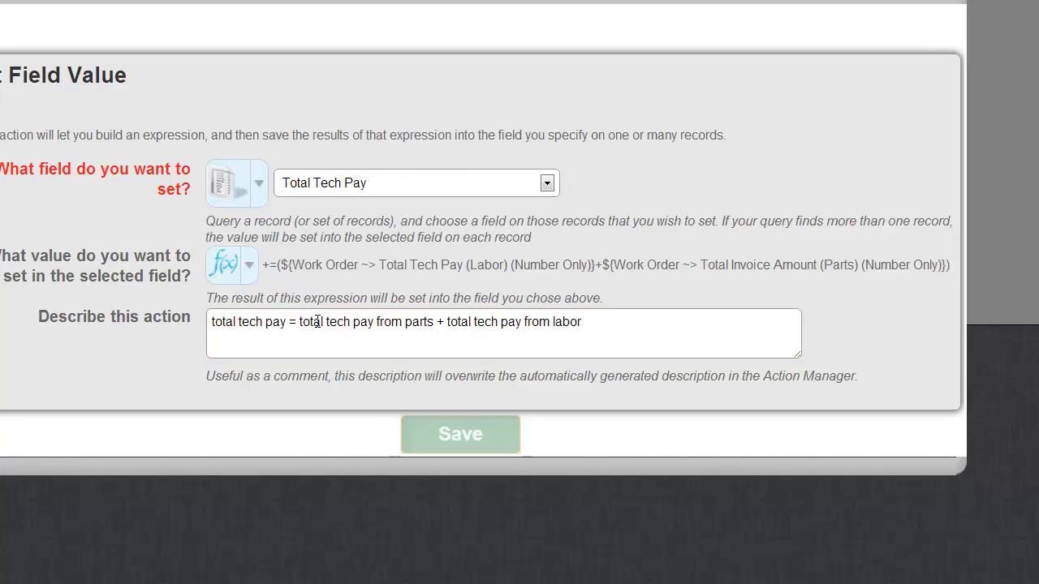
{"action": "key", "text": "Return"}
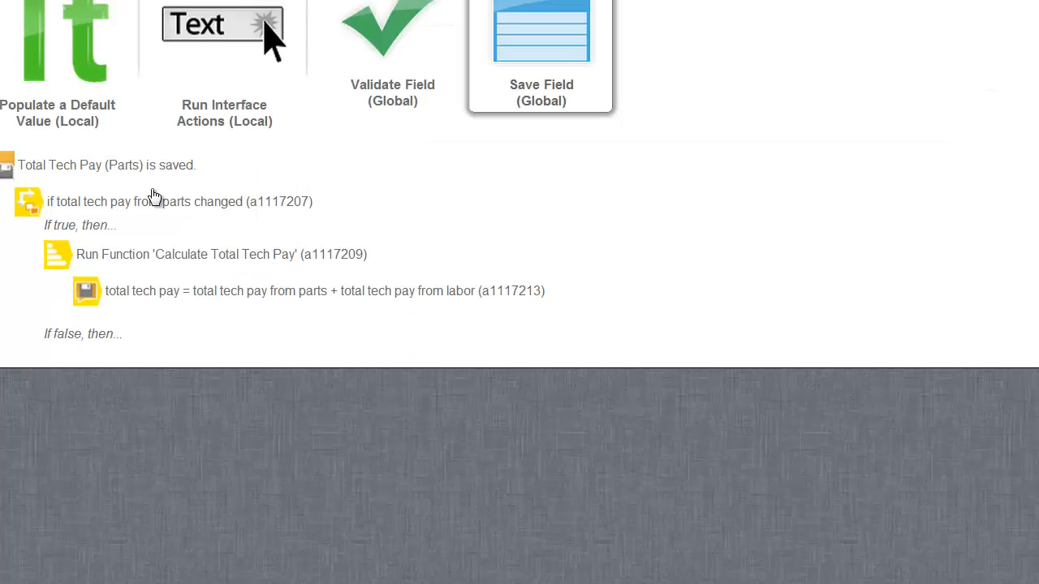
Step: Add an Any change check on Total Tech Pay (Labor), described 'if total tech pay from labor changed'
{"action": "left_click_drag", "start_coordinate": [49, 165], "coordinate": [136, 167]}
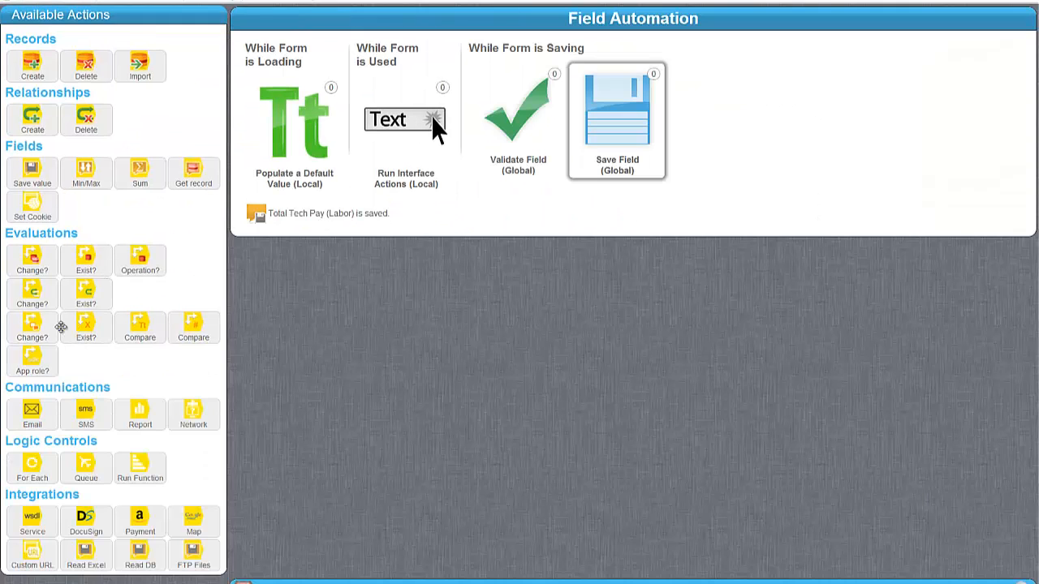
{"action": "left_click_drag", "start_coordinate": [38, 331], "coordinate": [338, 226]}
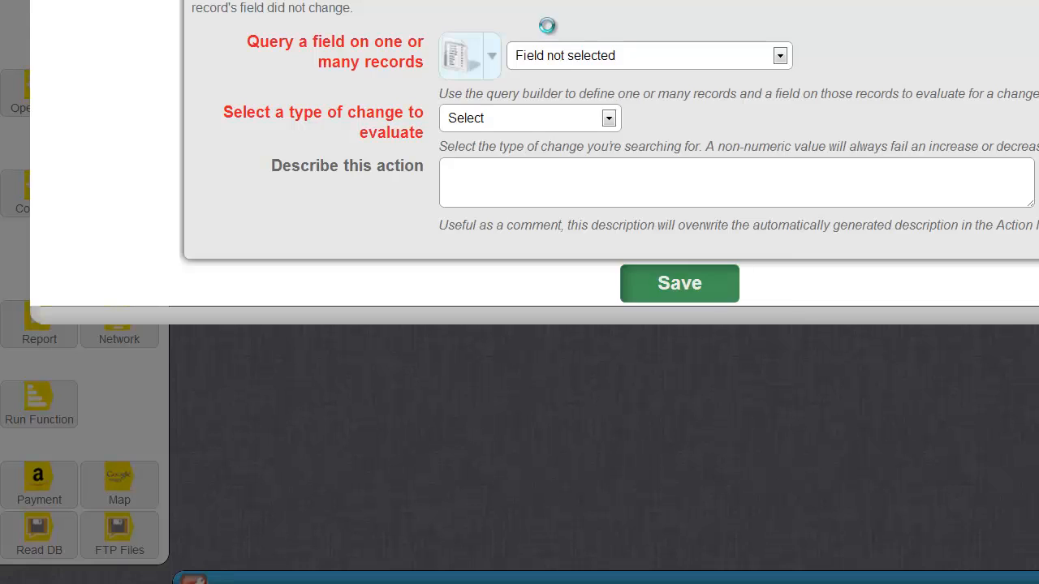
{"action": "left_click", "coordinate": [563, 55]}
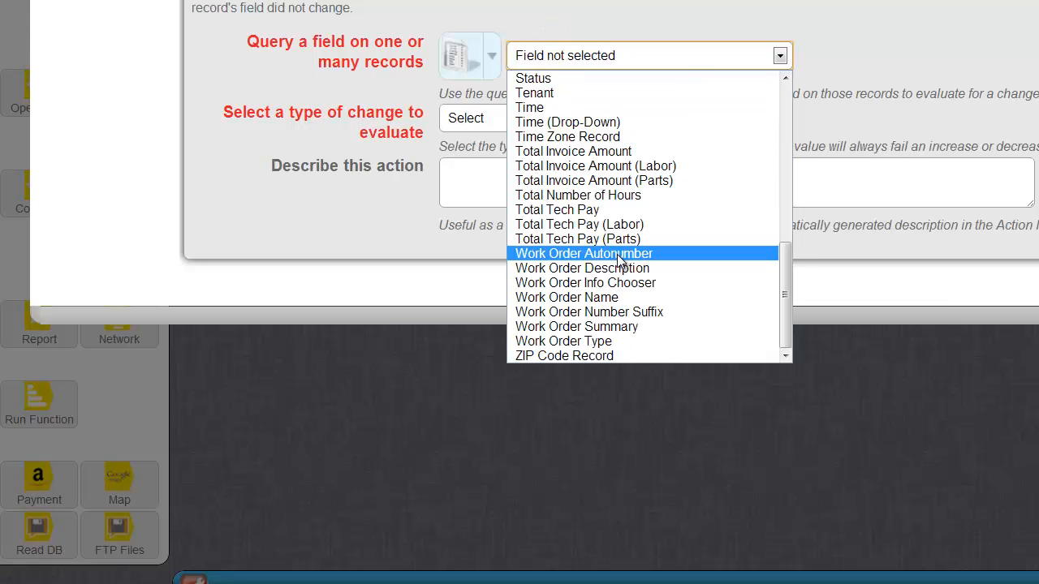
{"action": "left_click", "coordinate": [482, 119]}
{"action": "left_click", "coordinate": [480, 155]}
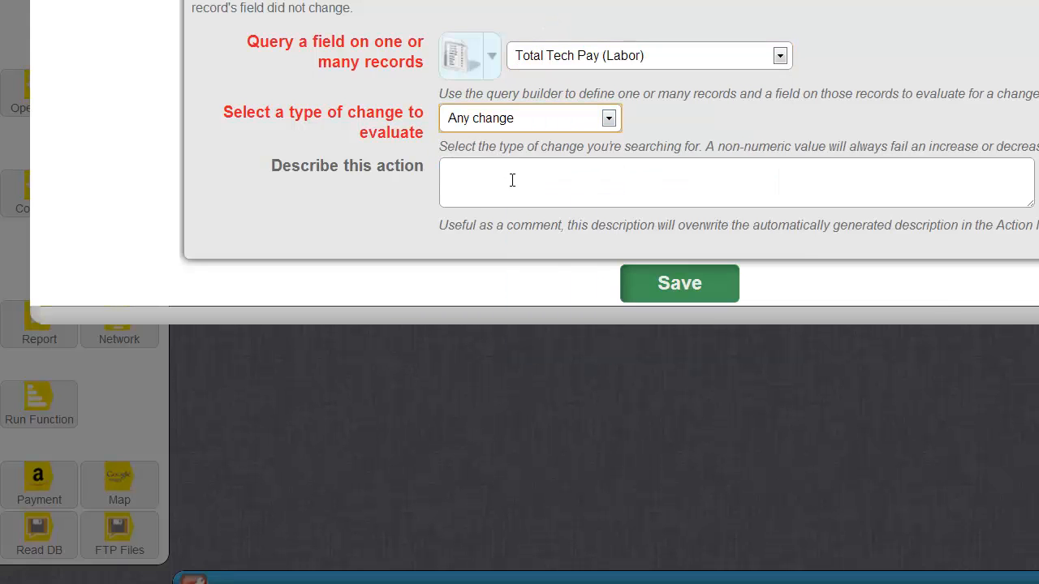
{"action": "left_click", "coordinate": [513, 180]}
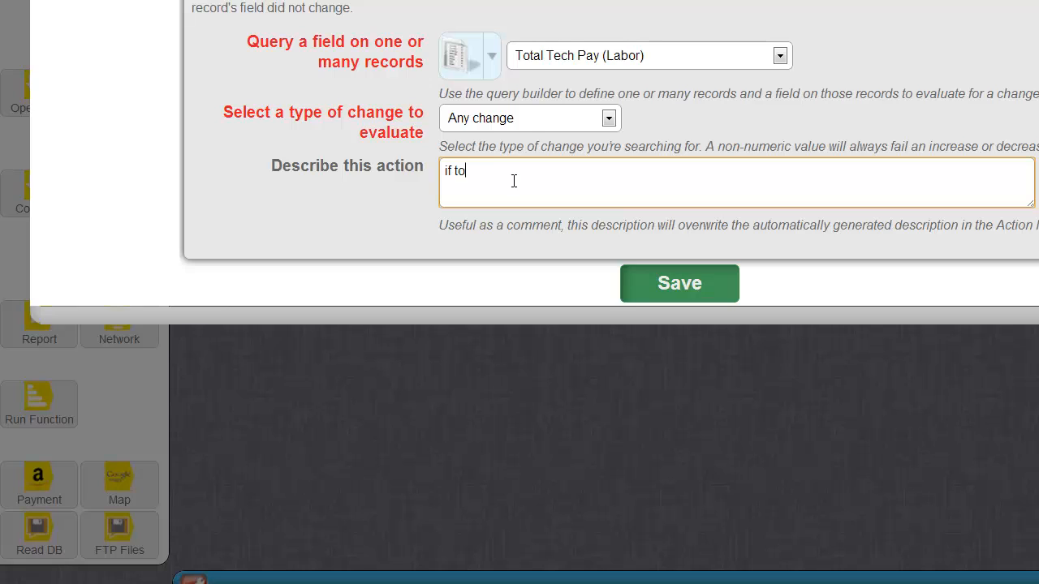
{"action": "type", "text": "if totla"}
{"action": "key", "text": "BackSpace"}
{"action": "key", "text": "BackSpace"}
{"action": "key", "text": "BackSpace"}
{"action": "type", "text": "al tech pay from labor changed"}
{"action": "key", "text": "Tab"}
{"action": "key", "text": "Return"}
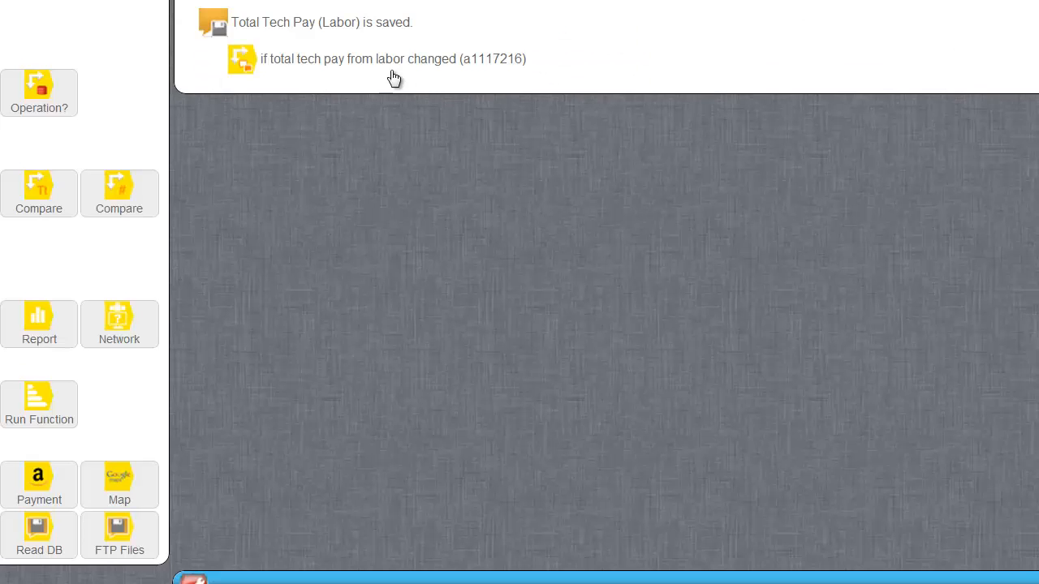
Step: Under that check, run the Calculate Total Tech Pay function
{"action": "left_click_drag", "start_coordinate": [39, 402], "coordinate": [358, 93]}
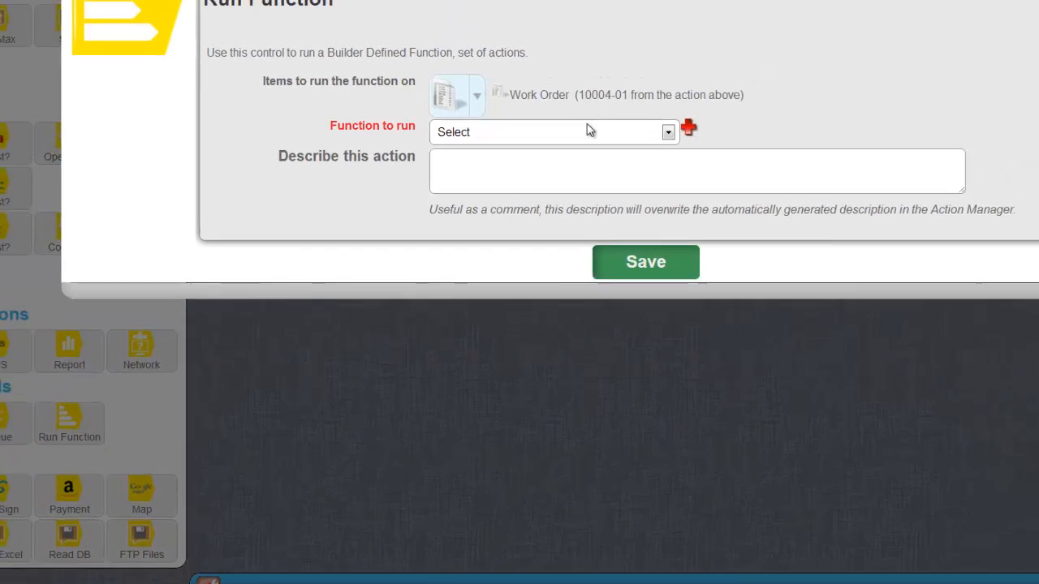
{"action": "left_click", "coordinate": [589, 131]}
{"action": "left_click", "coordinate": [544, 291]}
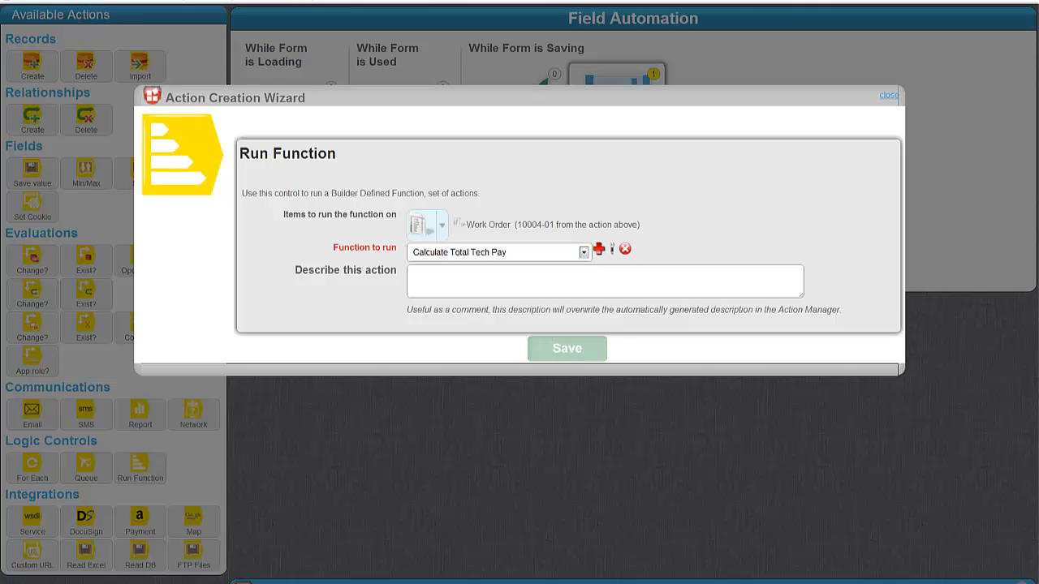
{"action": "left_click", "coordinate": [567, 348]}
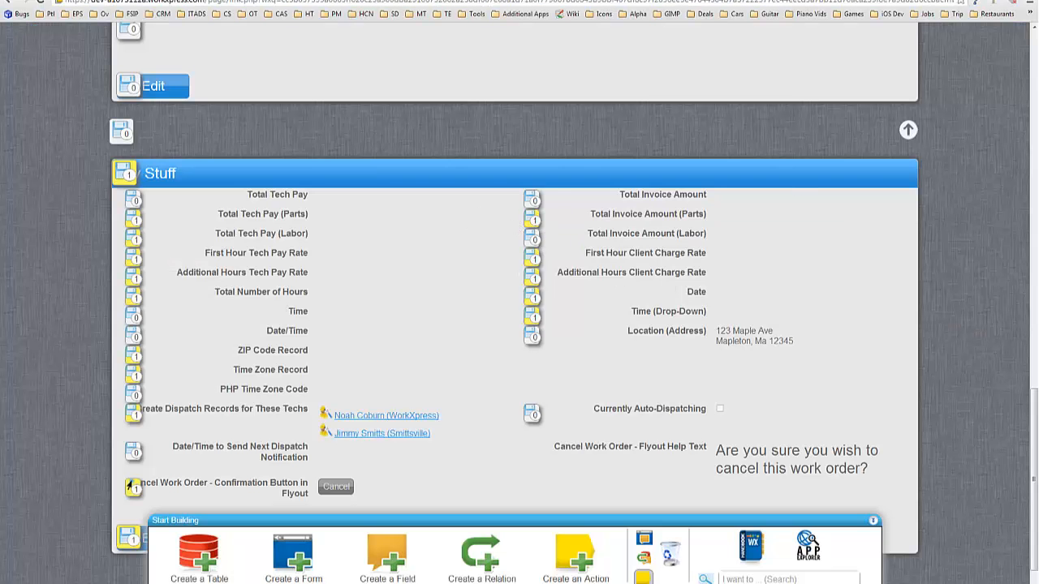
Step: Under the Total Invoice Amount (Parts) If true branch, run a new 'Calculate Total Invoice Amount' function
{"action": "left_click_drag", "start_coordinate": [1038, 90], "coordinate": [295, 98]}
{"action": "left_click", "coordinate": [610, 92]}
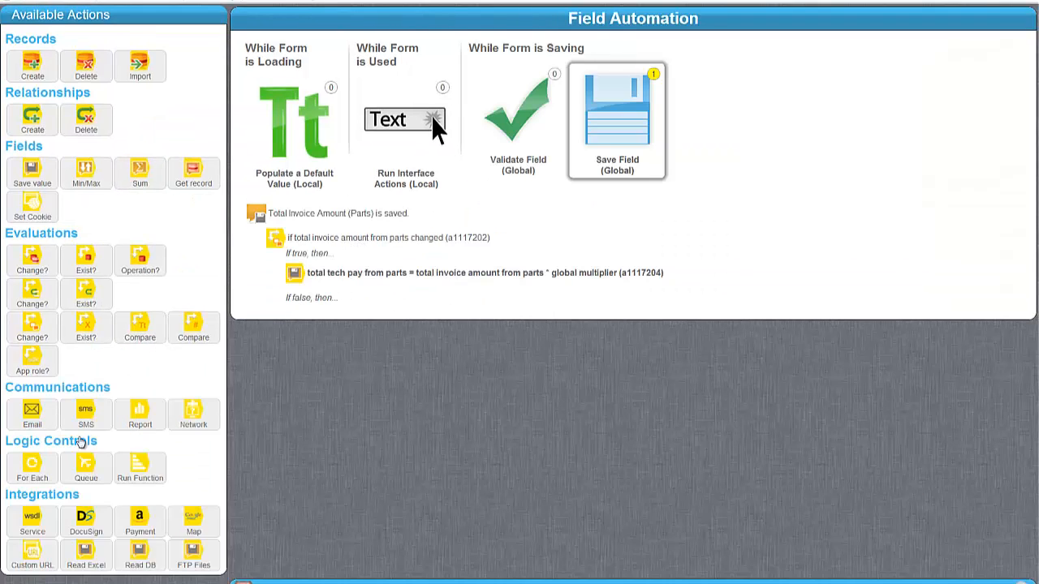
{"action": "left_click_drag", "start_coordinate": [146, 469], "coordinate": [421, 307]}
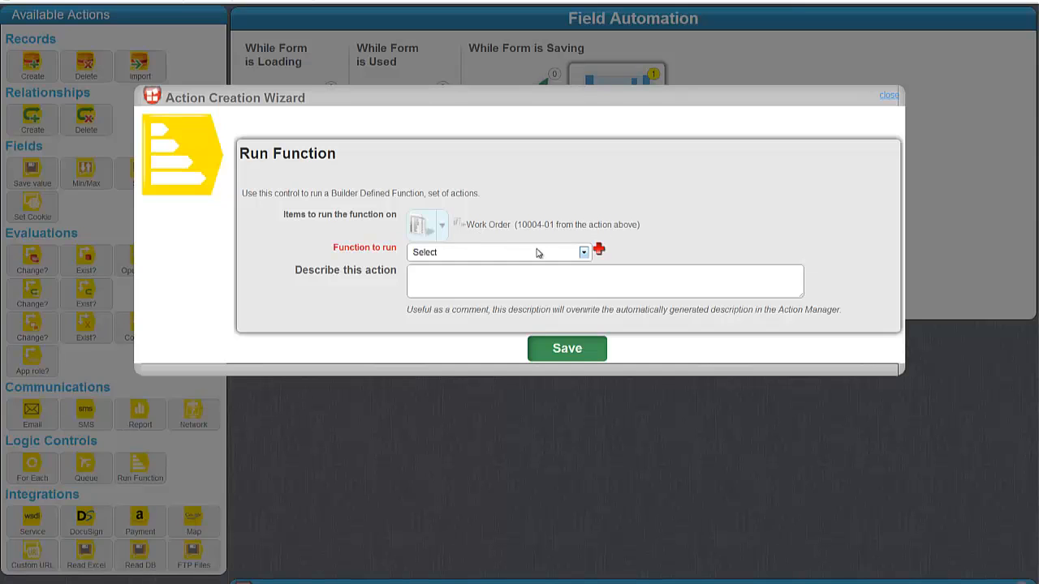
{"action": "left_click", "coordinate": [537, 253]}
{"action": "left_click", "coordinate": [610, 252]}
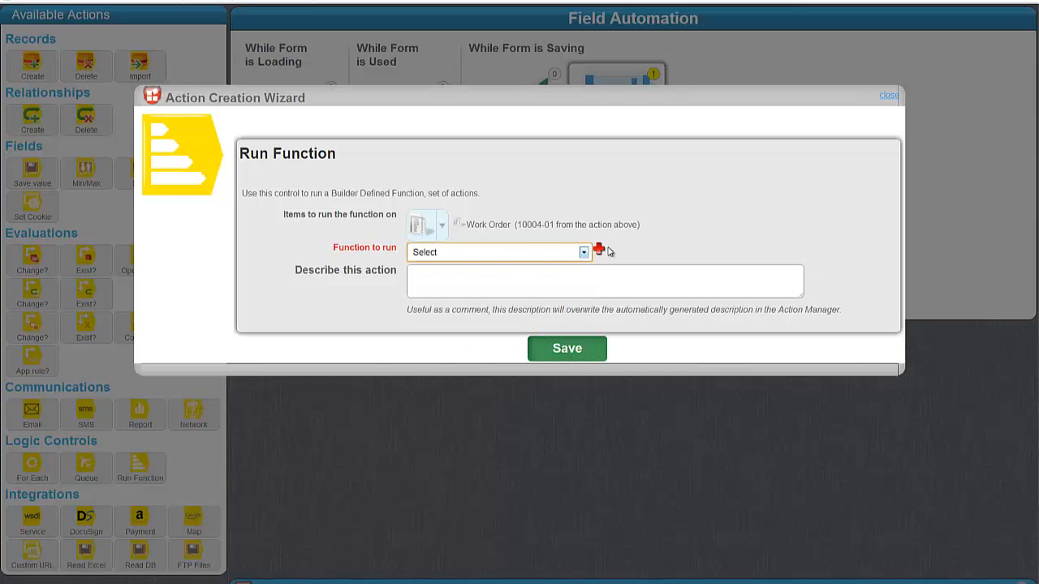
{"action": "left_click", "coordinate": [599, 250]}
{"action": "left_click", "coordinate": [427, 291]}
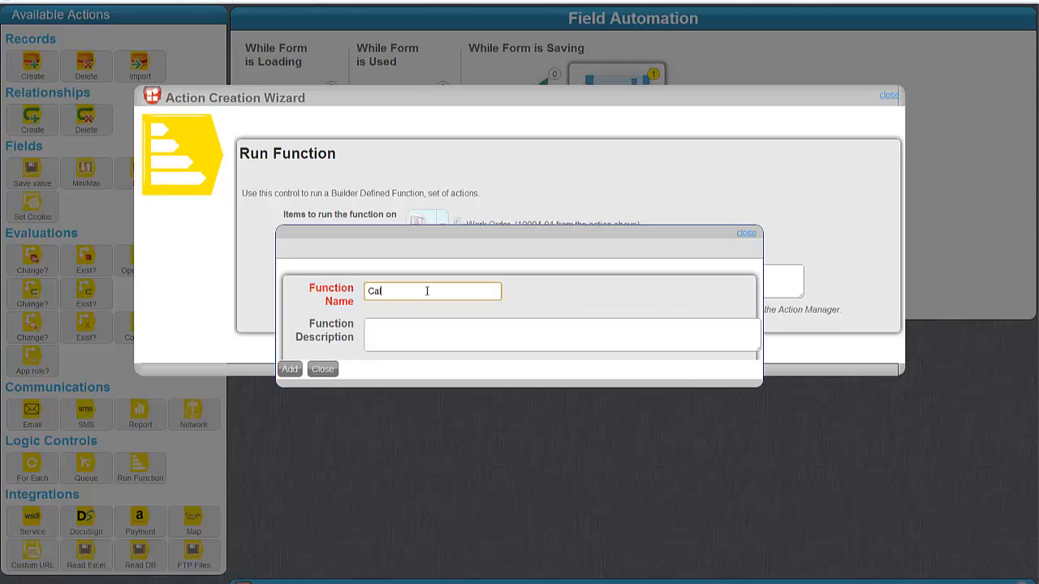
{"action": "type", "text": "Calculate Total Invoice Amount"}
{"action": "key", "text": "Tab"}
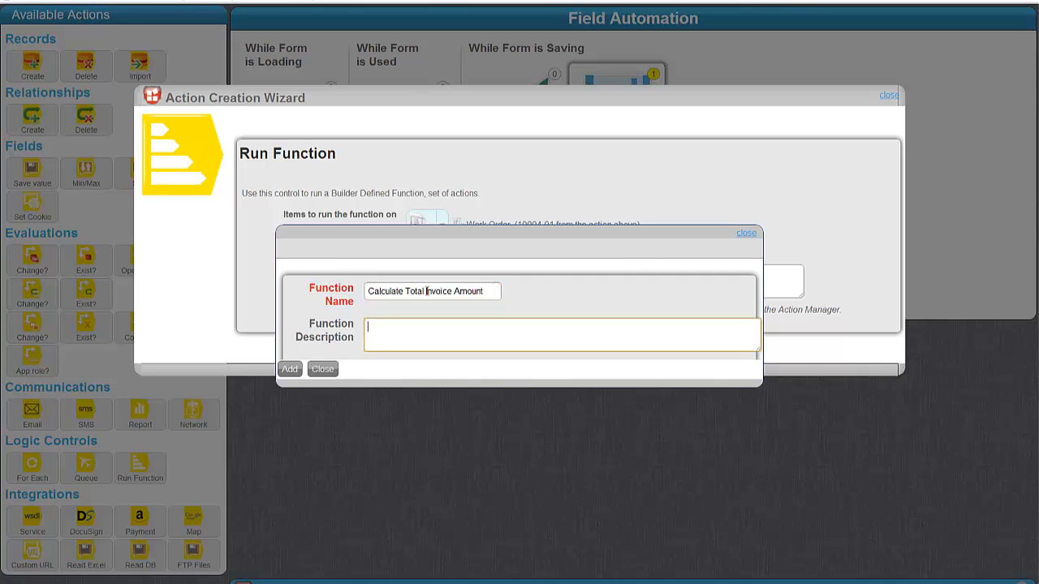
{"action": "key", "text": "Tab"}
{"action": "key", "text": "Return"}
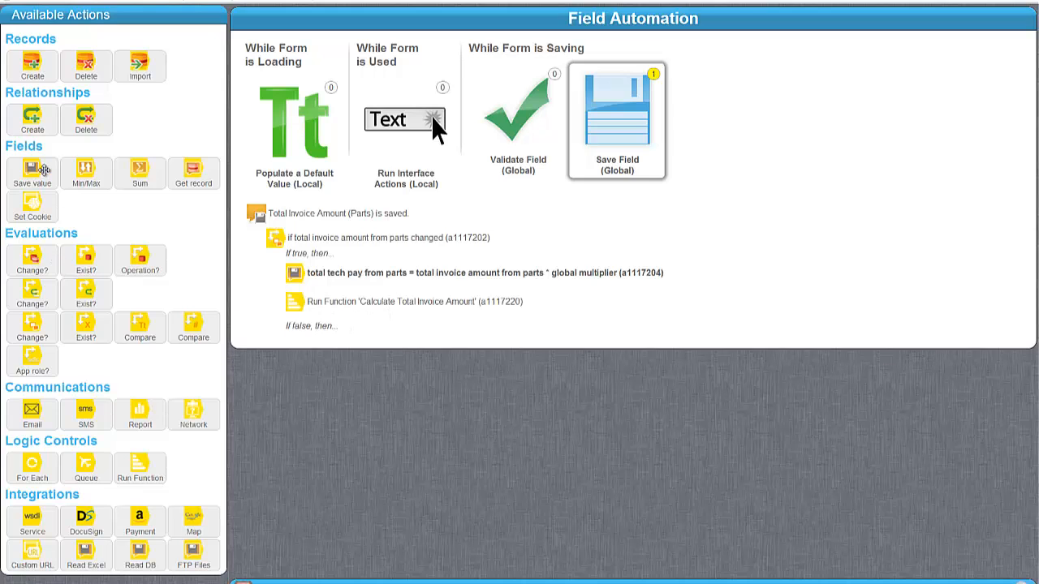
{"action": "left_click_drag", "start_coordinate": [44, 169], "coordinate": [459, 315]}
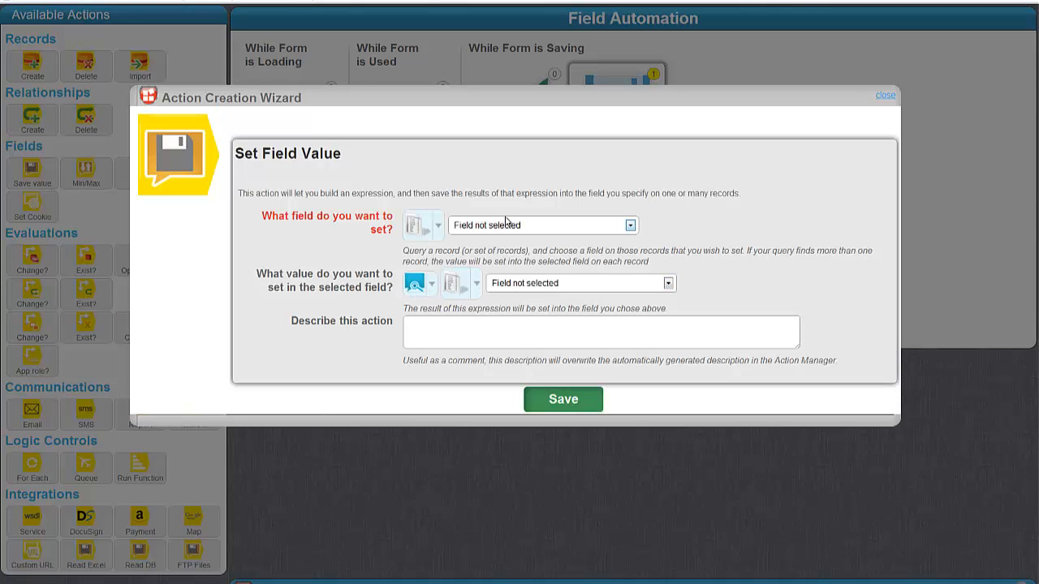
Step: Set the target field to Total Invoice Amount, calculated with a Math Arithmetic formula
{"action": "left_click", "coordinate": [503, 227]}
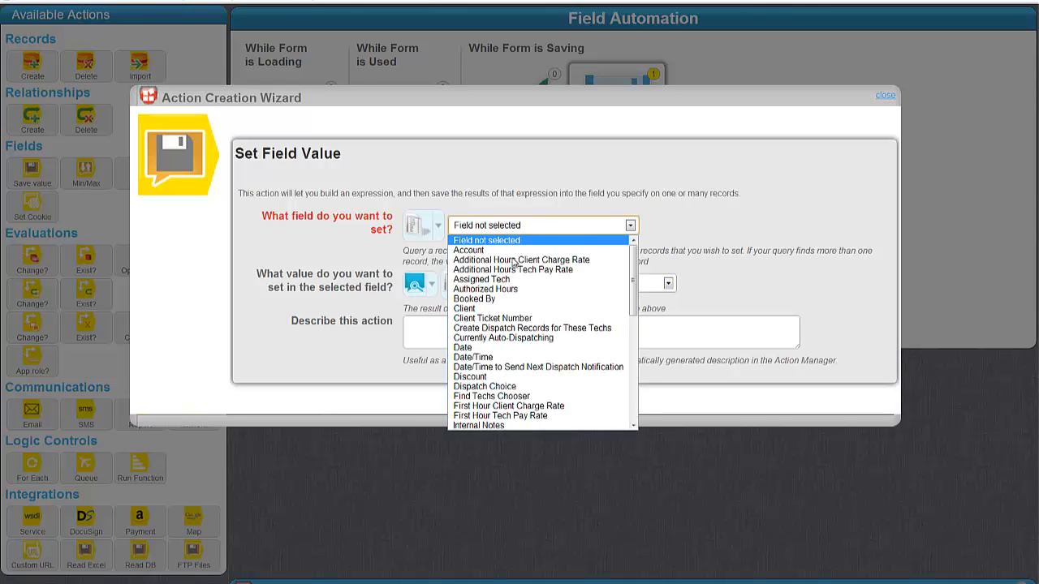
{"action": "scroll", "coordinate": [514, 262], "scroll_direction": "down", "scroll_amount": 10}
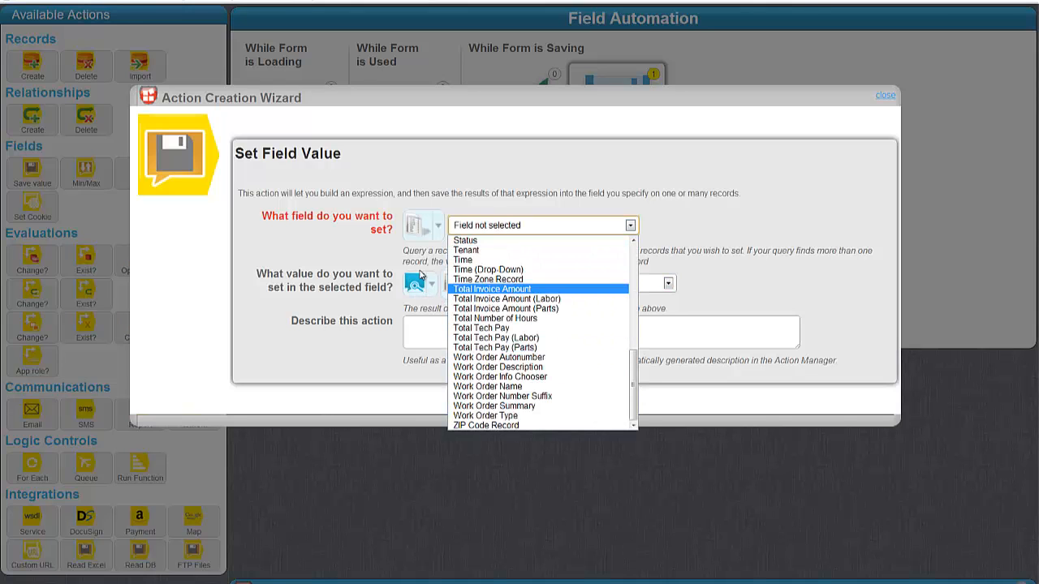
{"action": "left_click", "coordinate": [492, 289]}
{"action": "left_click", "coordinate": [423, 286]}
{"action": "mouse_move", "coordinate": [511, 350]}
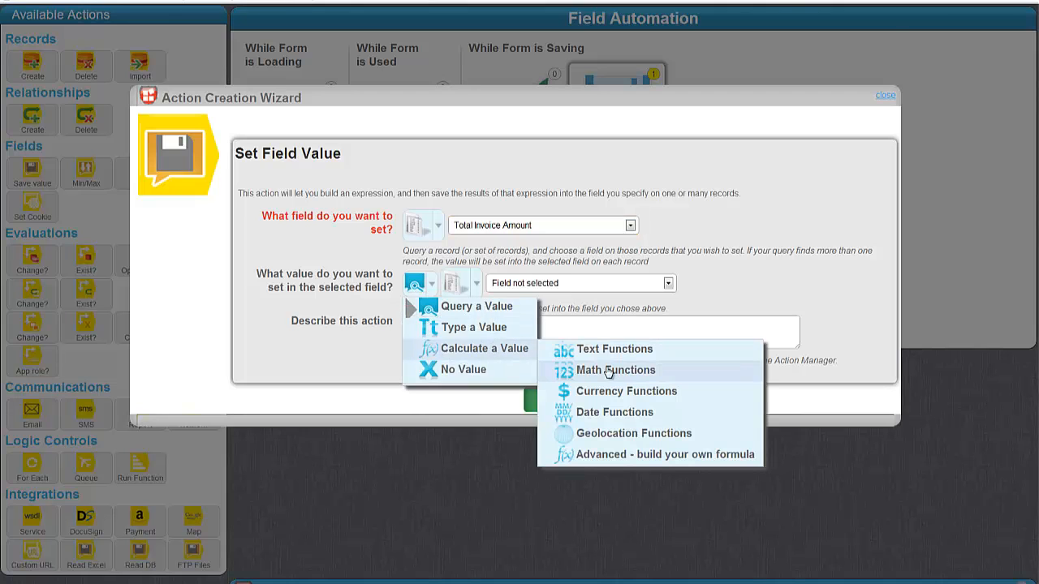
{"action": "mouse_move", "coordinate": [609, 372]}
{"action": "left_click", "coordinate": [842, 134]}
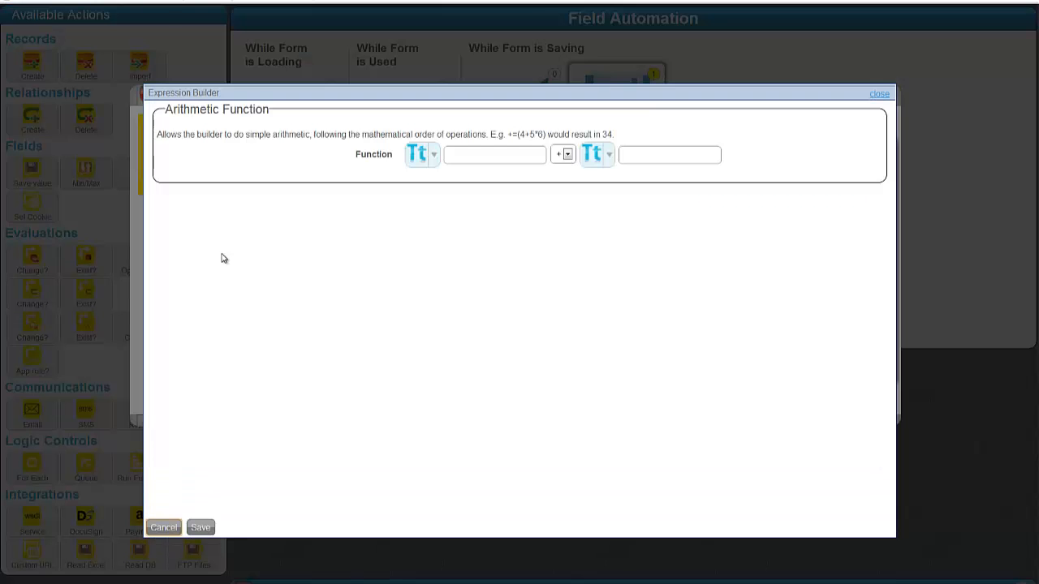
Step: Make the formula Total Invoice Amount (Labor) plus Total Invoice Amount (Parts)
{"action": "left_click", "coordinate": [417, 155]}
{"action": "left_click", "coordinate": [456, 201]}
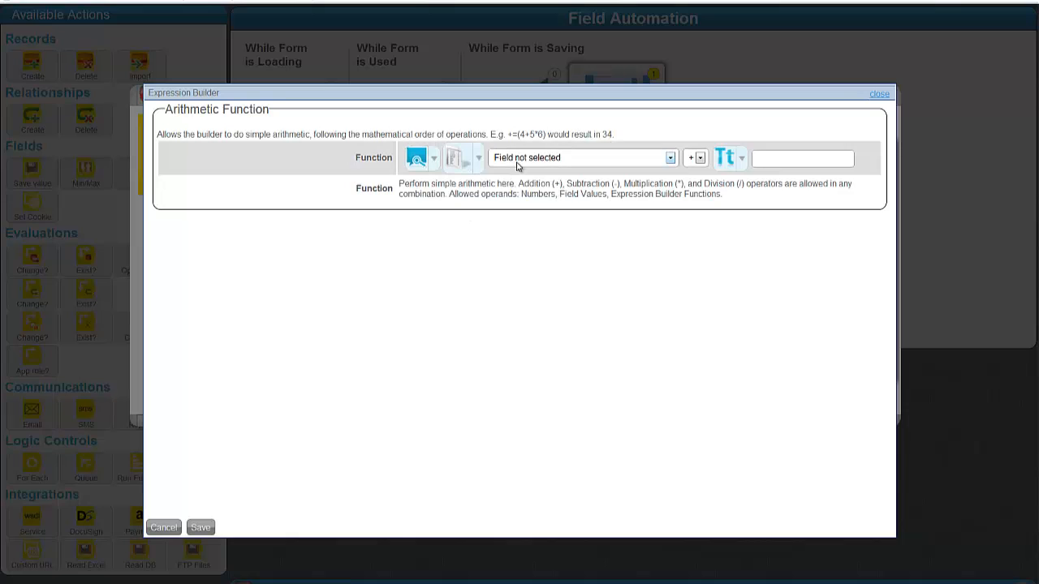
{"action": "left_click", "coordinate": [517, 163]}
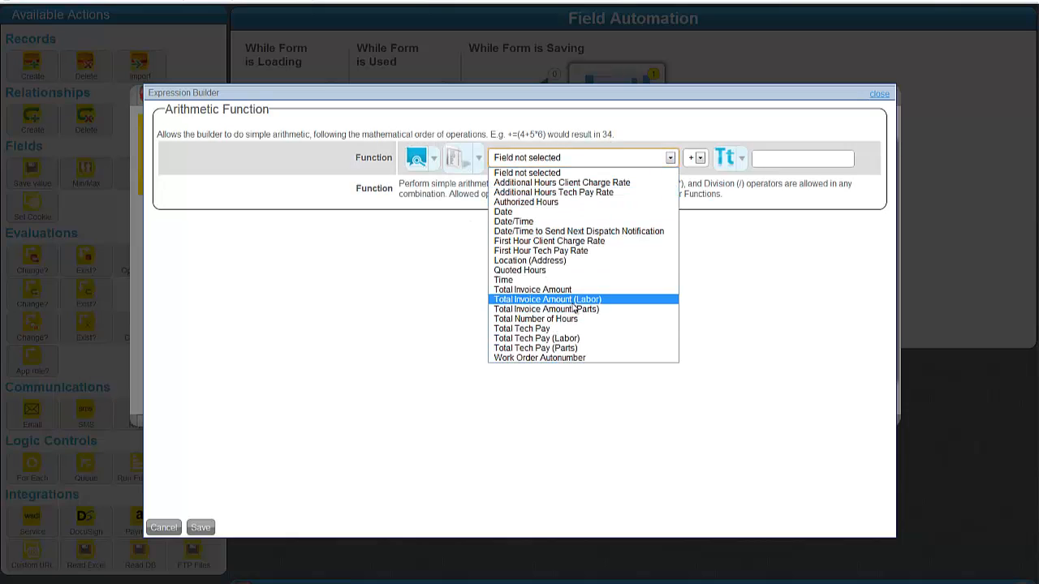
{"action": "left_click", "coordinate": [574, 302]}
{"action": "left_click", "coordinate": [725, 159]}
{"action": "left_click", "coordinate": [754, 204]}
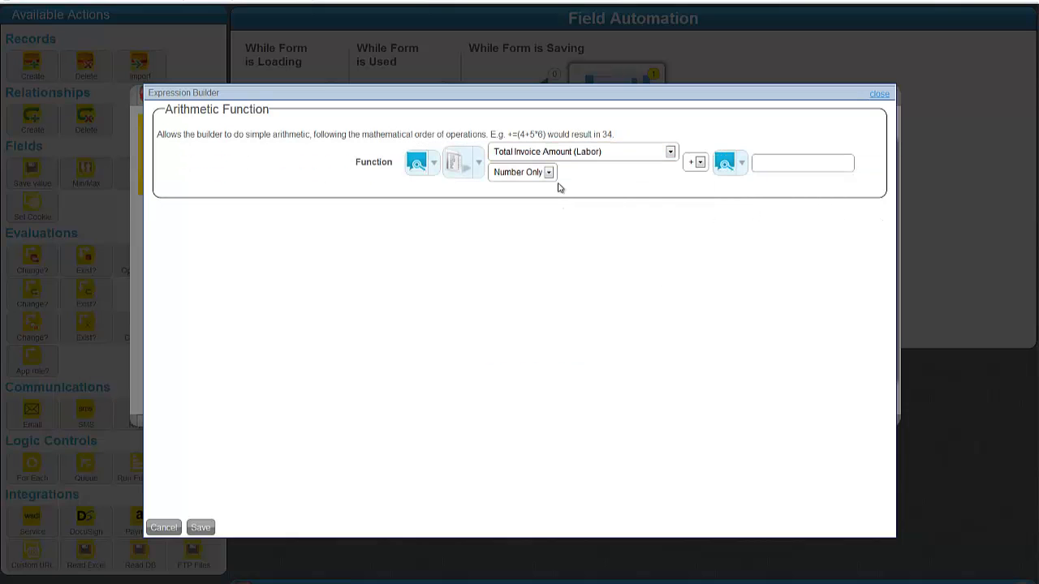
{"action": "left_click", "coordinate": [576, 199]}
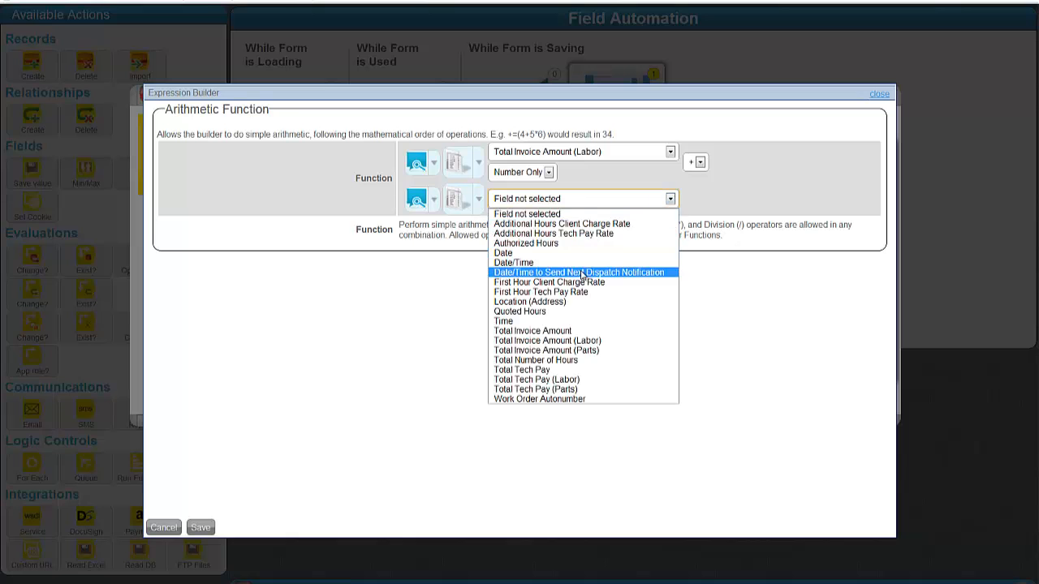
{"action": "left_click", "coordinate": [568, 350]}
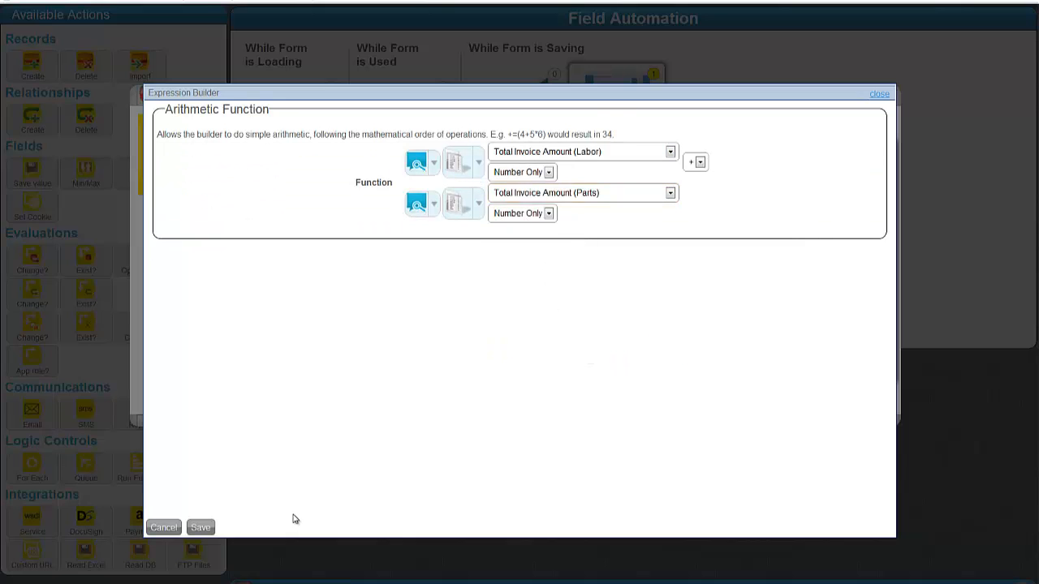
{"action": "left_click", "coordinate": [199, 527]}
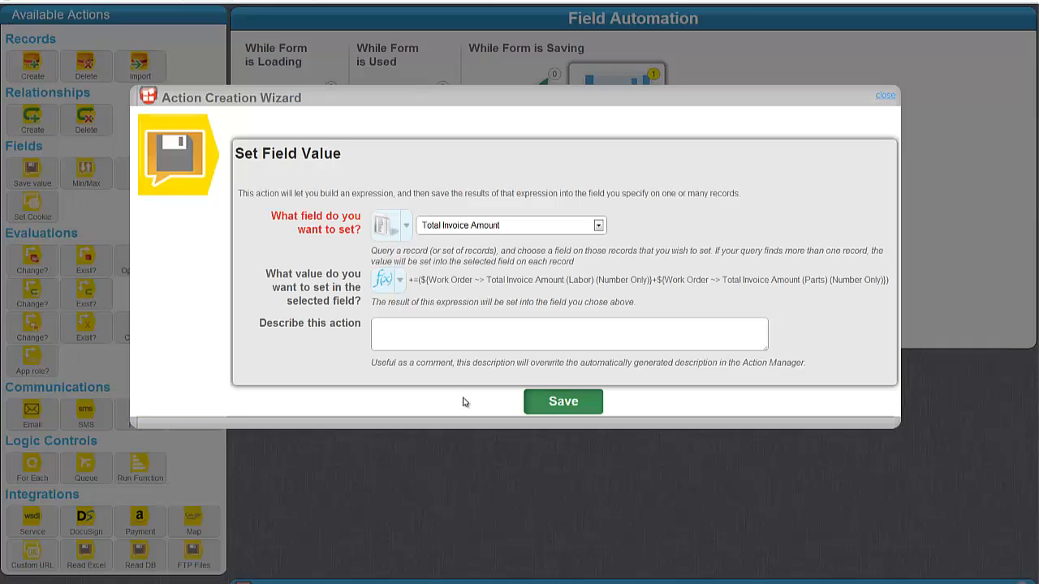
Step: Add a description and save the total invoice amount action
{"action": "left_click", "coordinate": [510, 336]}
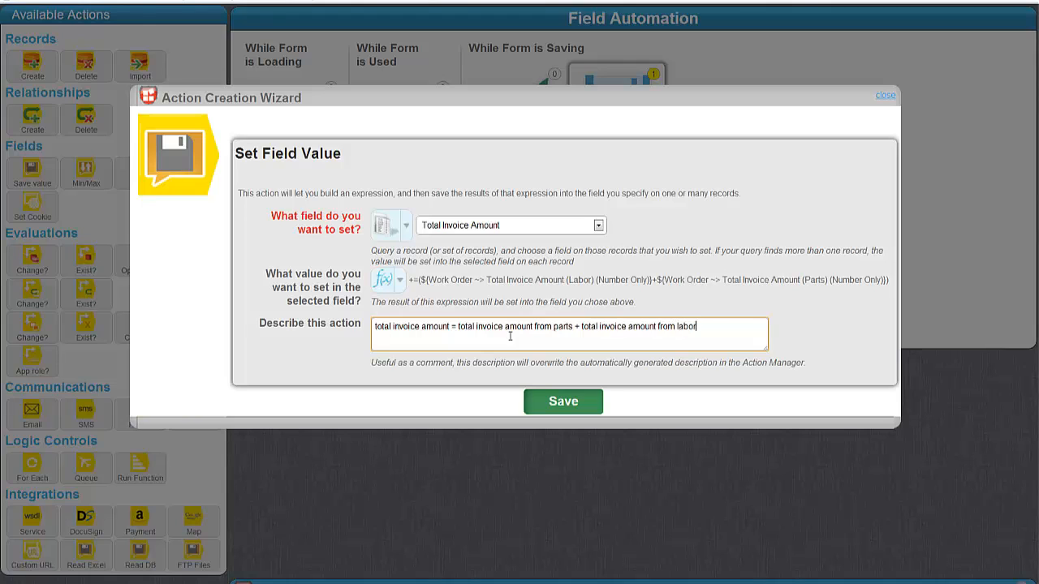
{"action": "key", "text": "Tab"}
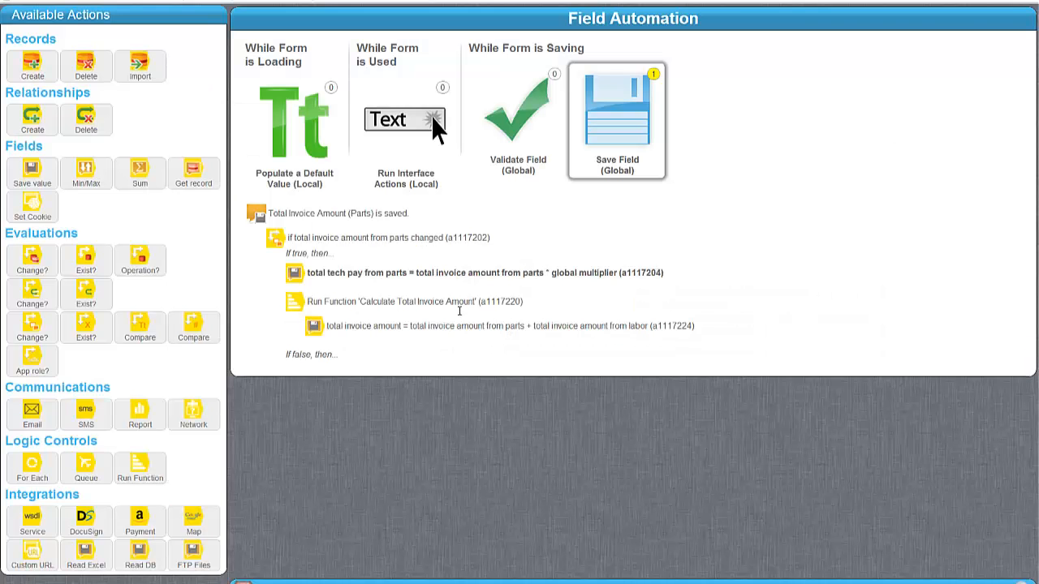
{"action": "left_click", "coordinate": [404, 304]}
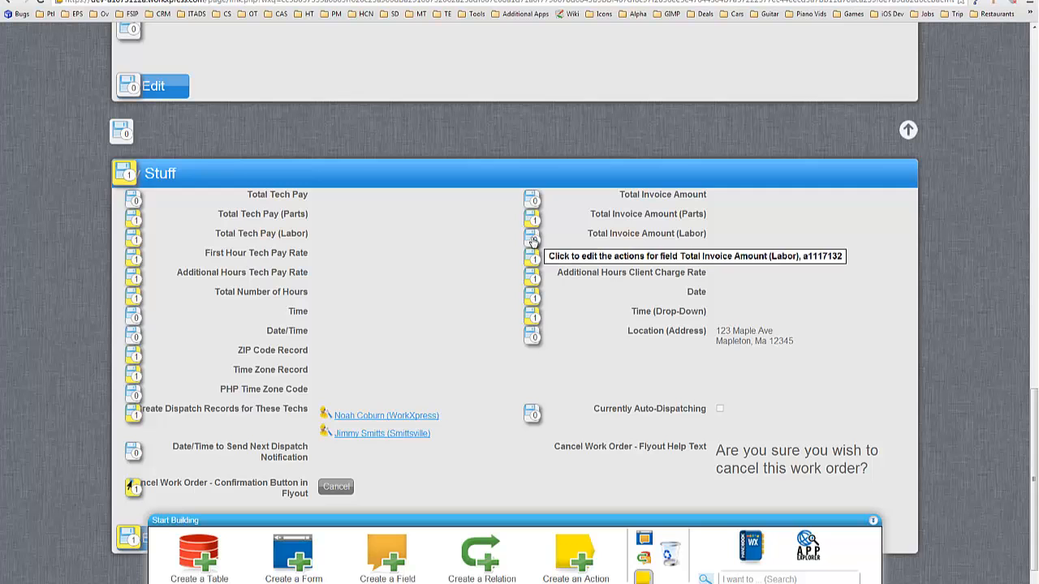
Step: Add a Change? check on Total Invoice Amount (Labor) for Any change, with a labor-change description
{"action": "left_click", "coordinate": [132, 487]}
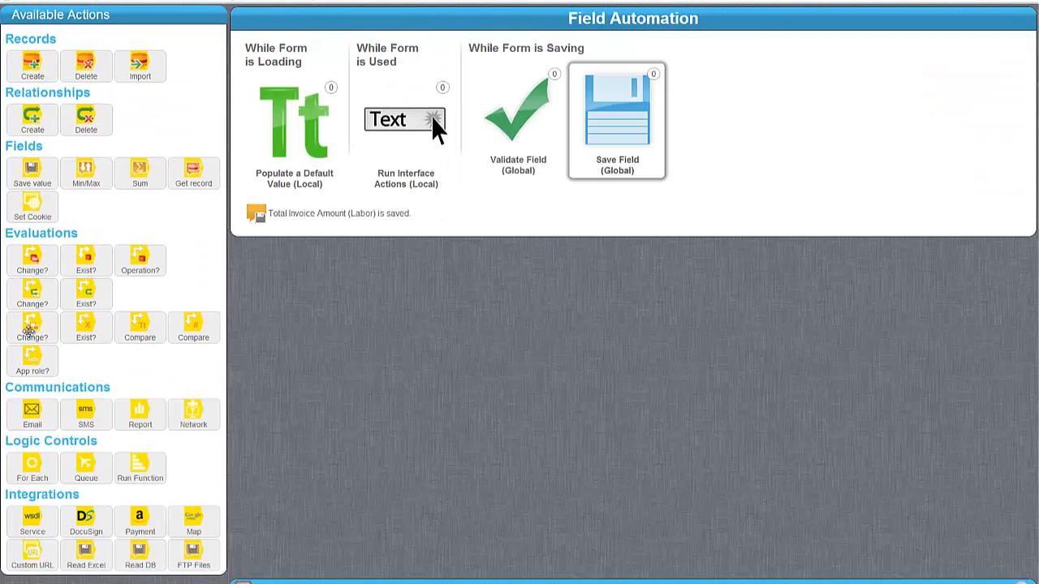
{"action": "left_click_drag", "start_coordinate": [28, 326], "coordinate": [379, 251]}
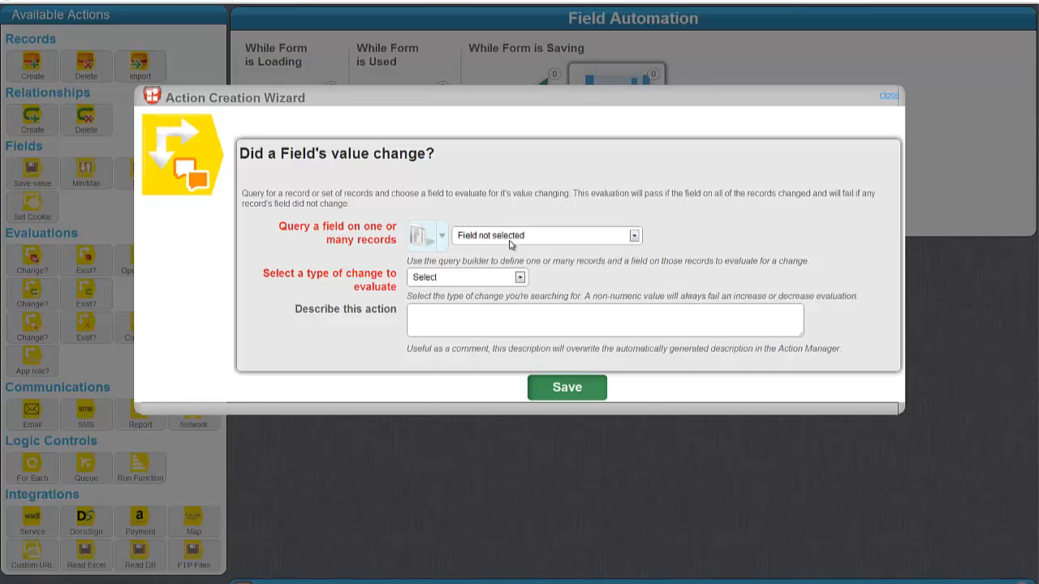
{"action": "left_click", "coordinate": [511, 237]}
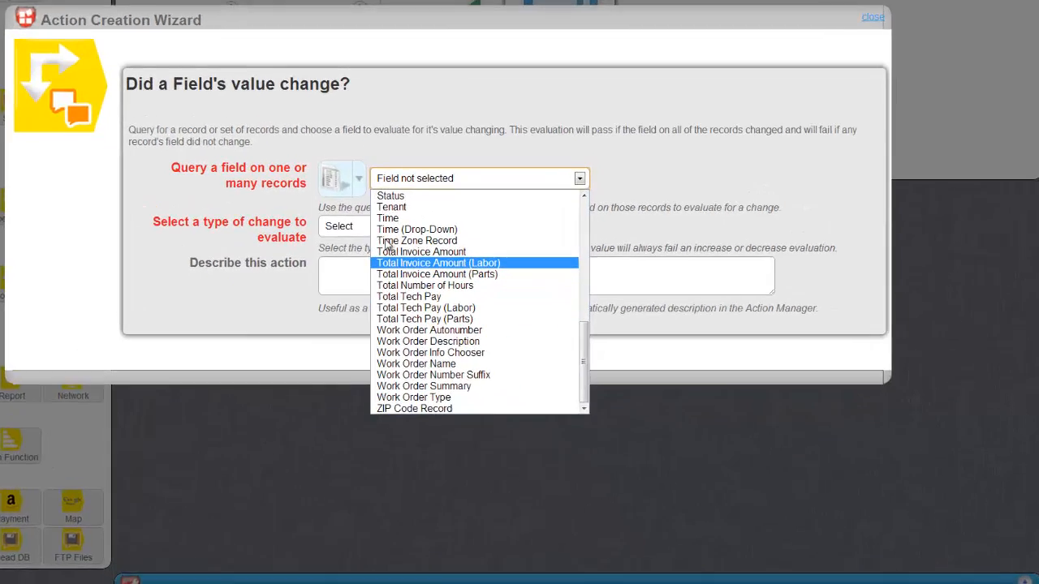
{"action": "left_click", "coordinate": [512, 309]}
{"action": "left_click", "coordinate": [429, 277]}
{"action": "left_click", "coordinate": [430, 302]}
{"action": "left_click", "coordinate": [447, 322]}
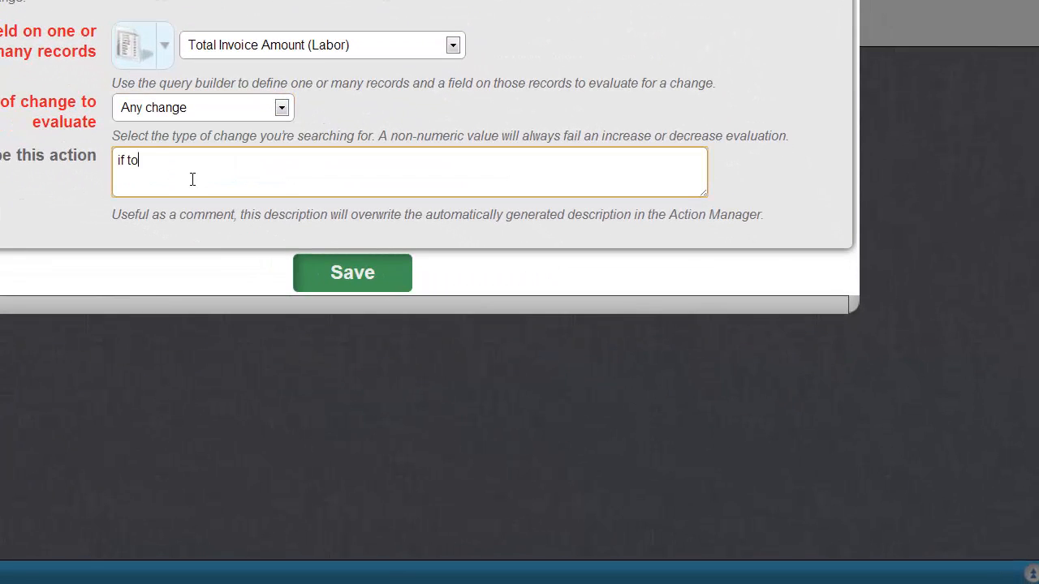
{"action": "type", "text": "if total invoice amountf  from"}
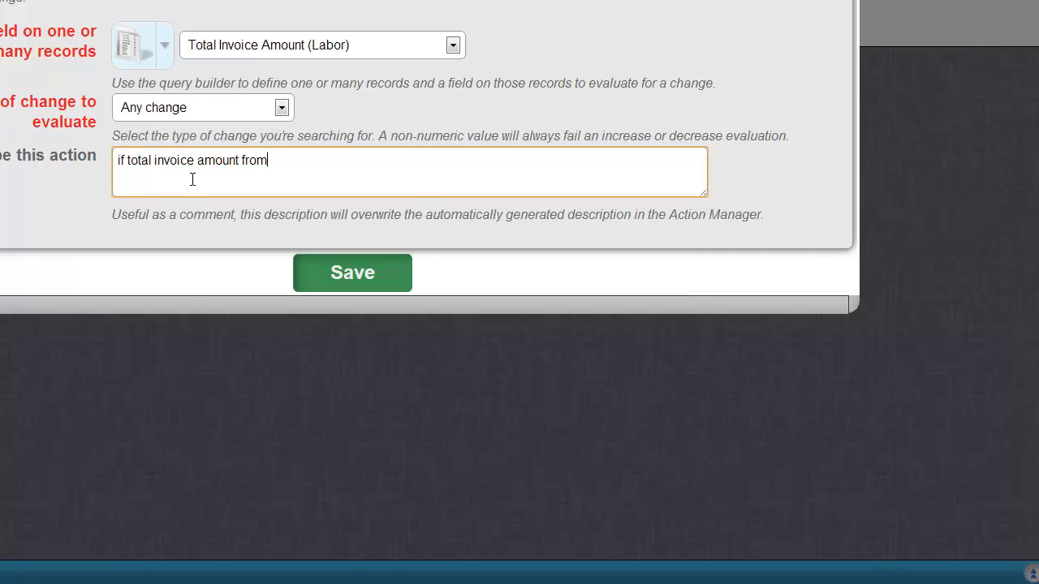
{"action": "type", "text": " labor changes"}
{"action": "key", "text": "Tab"}
{"action": "key", "text": "Return"}
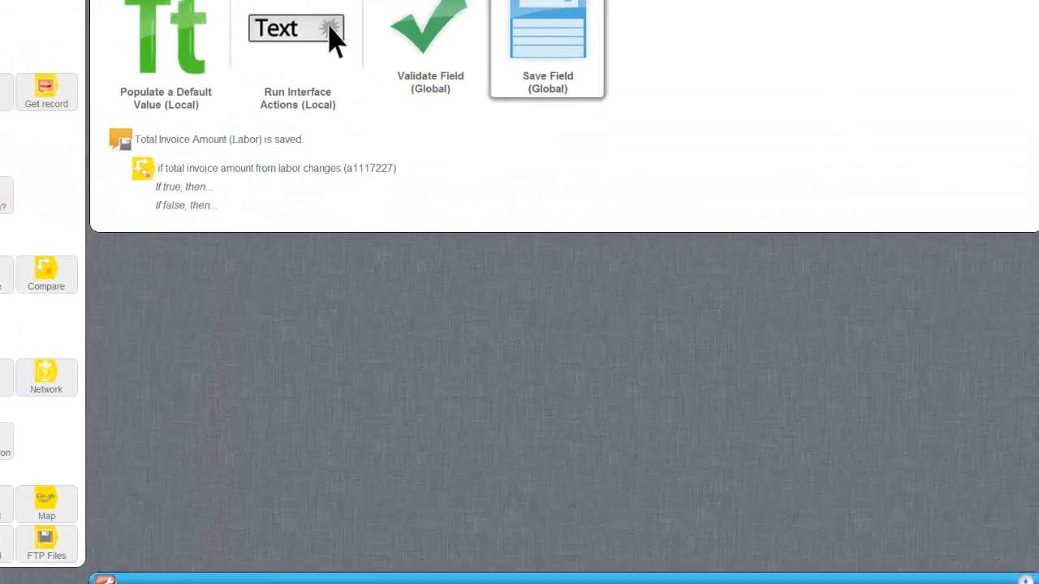
Step: Add a Run Function action that calls Calculate Total Invoice Amount
{"action": "left_click_drag", "start_coordinate": [33, 173], "coordinate": [373, 362]}
{"action": "left_click_drag", "start_coordinate": [125, 468], "coordinate": [375, 279]}
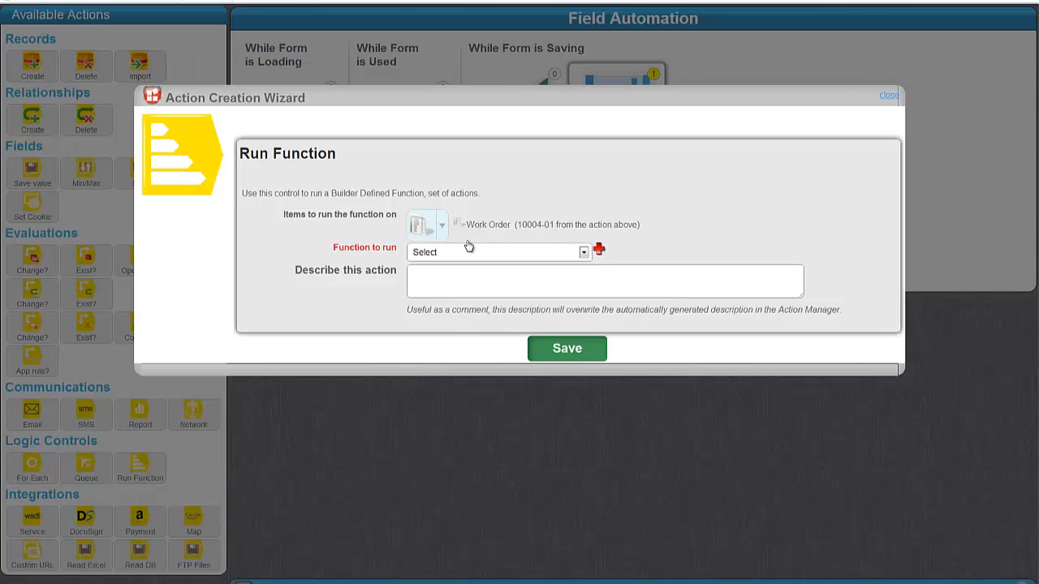
{"action": "left_click", "coordinate": [465, 249]}
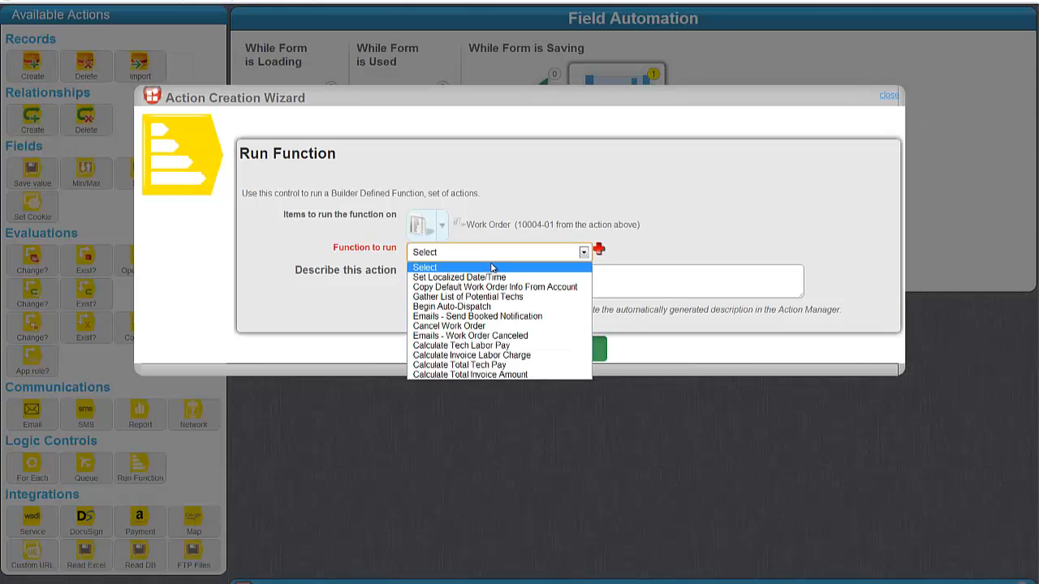
{"action": "left_click", "coordinate": [482, 375]}
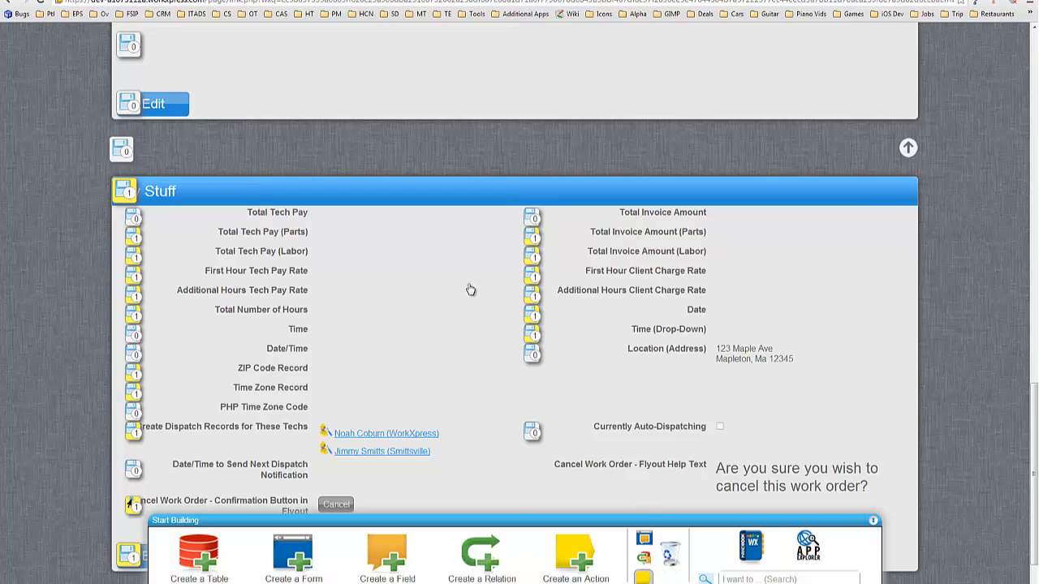
Step: Make Total Tech Pay a view-only field set to Don't Save
{"action": "left_click", "coordinate": [151, 214]}
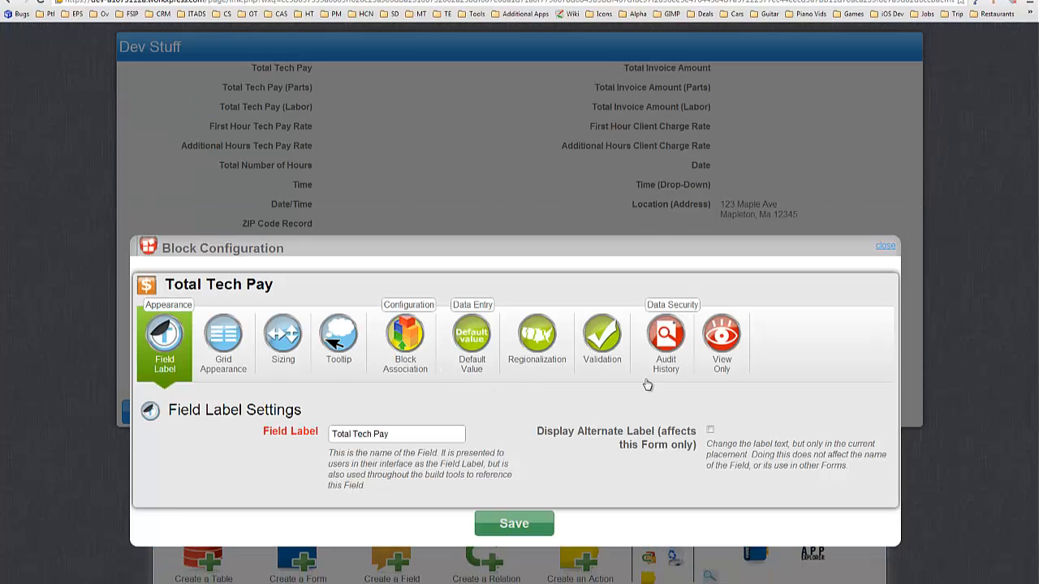
{"action": "left_click", "coordinate": [731, 351]}
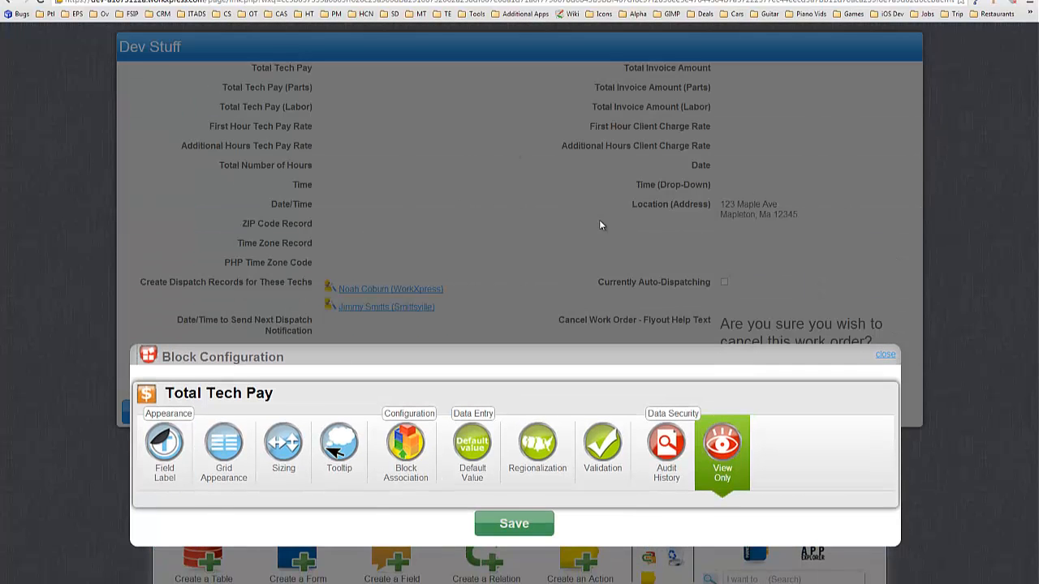
{"action": "left_click", "coordinate": [332, 451]}
{"action": "left_click", "coordinate": [367, 445]}
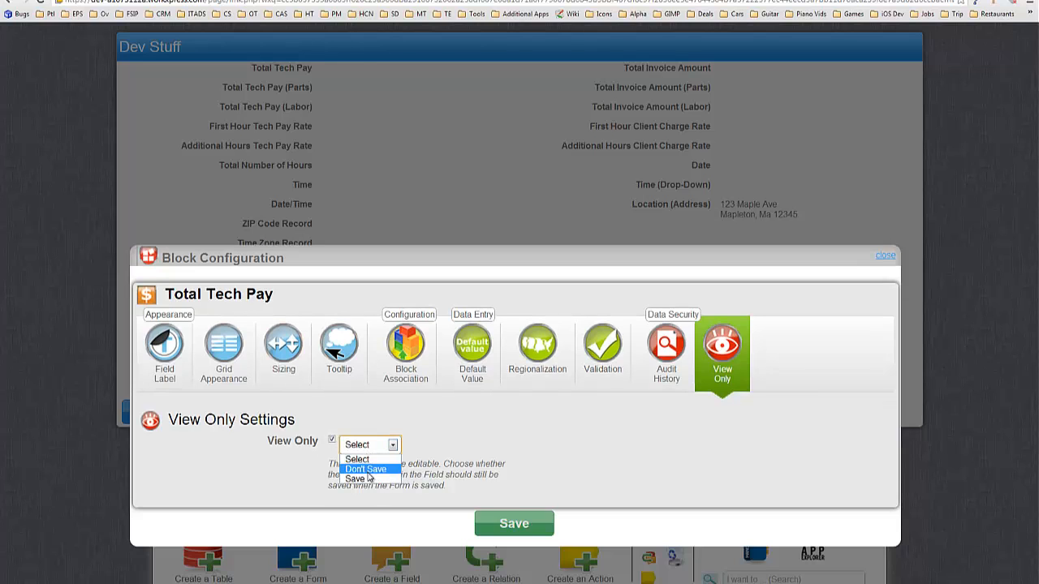
{"action": "left_click", "coordinate": [362, 479]}
{"action": "left_click", "coordinate": [518, 524]}
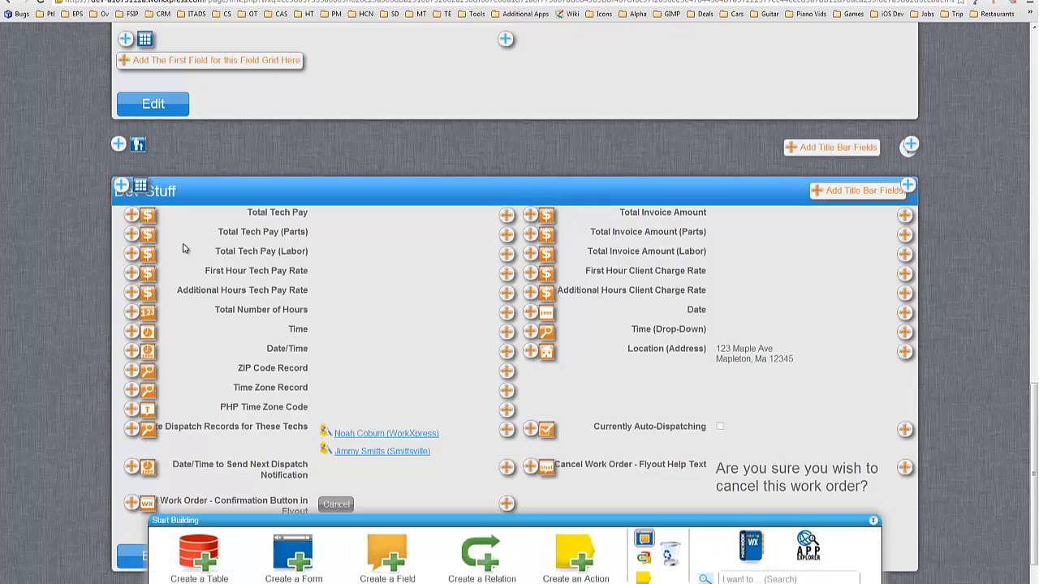
Step: Make Total Invoice Amount view-only with Don't Save
{"action": "left_click", "coordinate": [545, 217]}
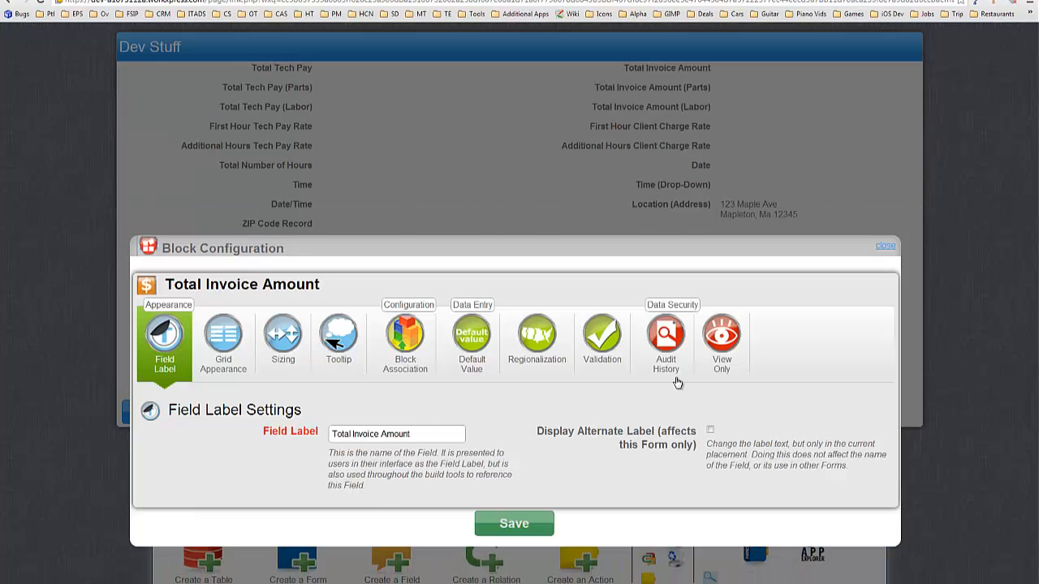
{"action": "left_click", "coordinate": [720, 357]}
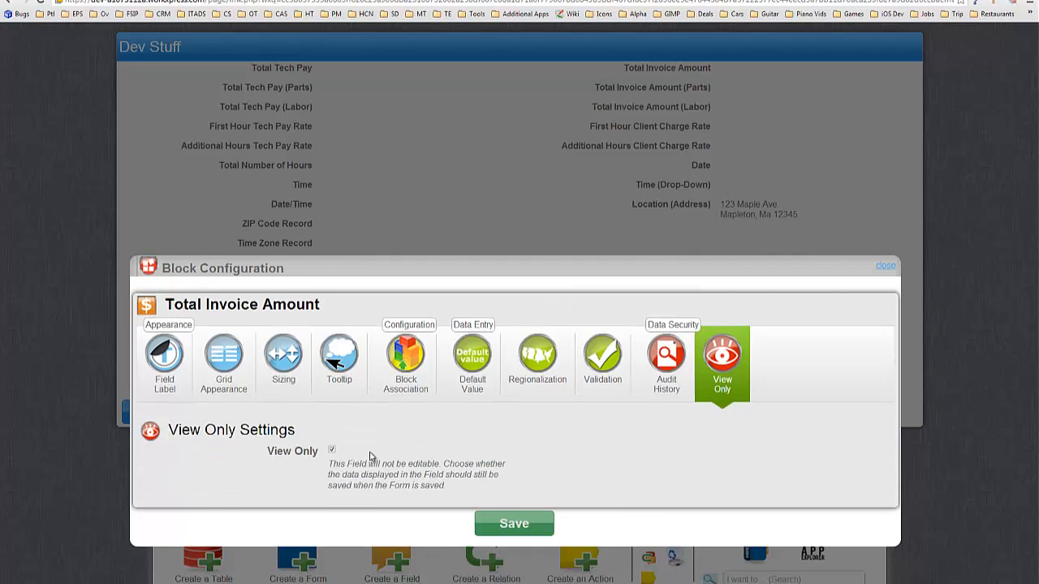
{"action": "left_click", "coordinate": [371, 453]}
{"action": "left_click", "coordinate": [479, 528]}
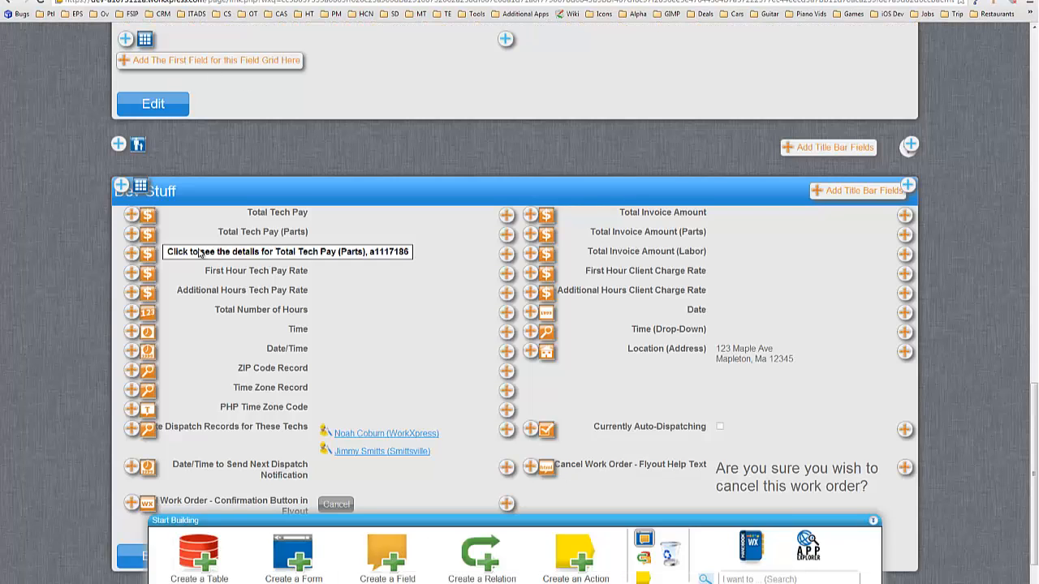
Step: Make Total Tech Pay (Parts) view-only with Don't Save
{"action": "left_click", "coordinate": [198, 254]}
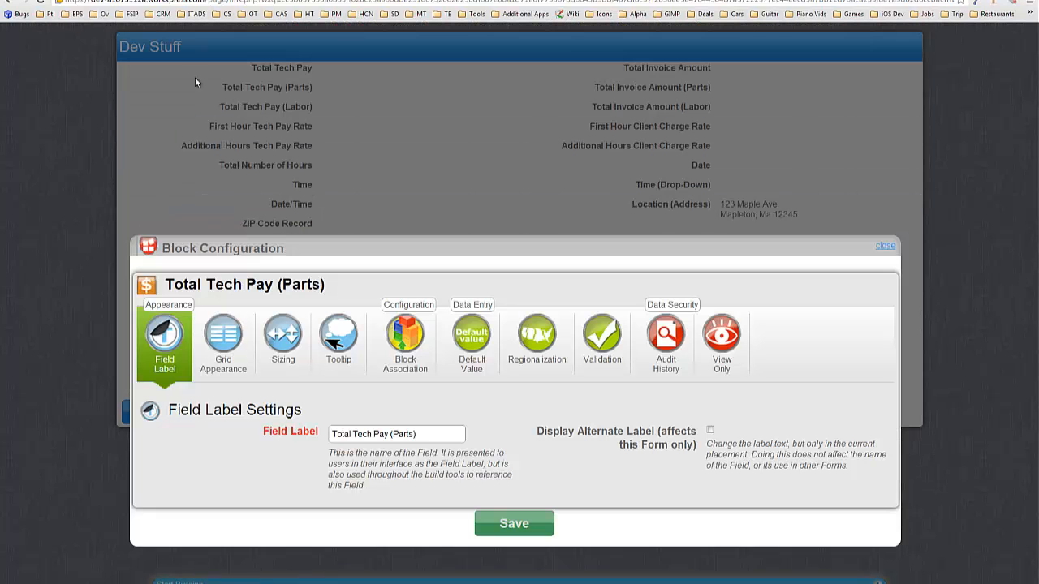
{"action": "left_click", "coordinate": [721, 355]}
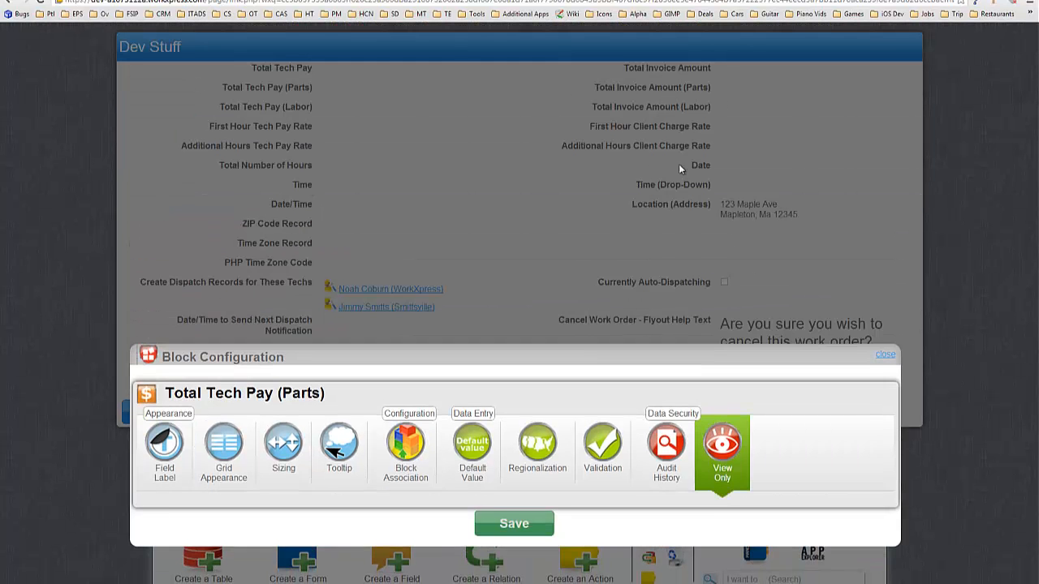
{"action": "left_click", "coordinate": [291, 453]}
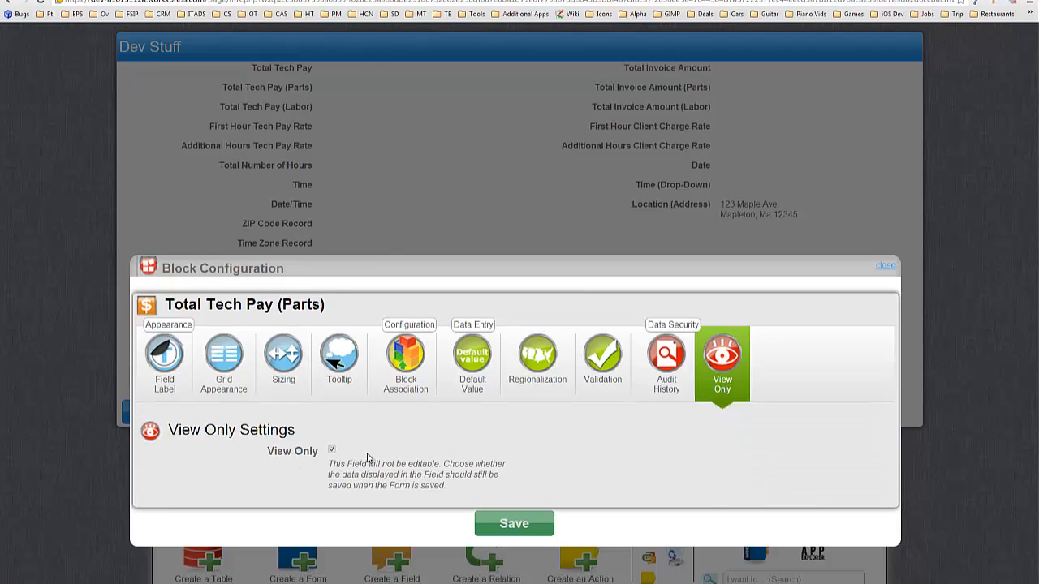
{"action": "key", "text": "Down"}
{"action": "left_click", "coordinate": [515, 524]}
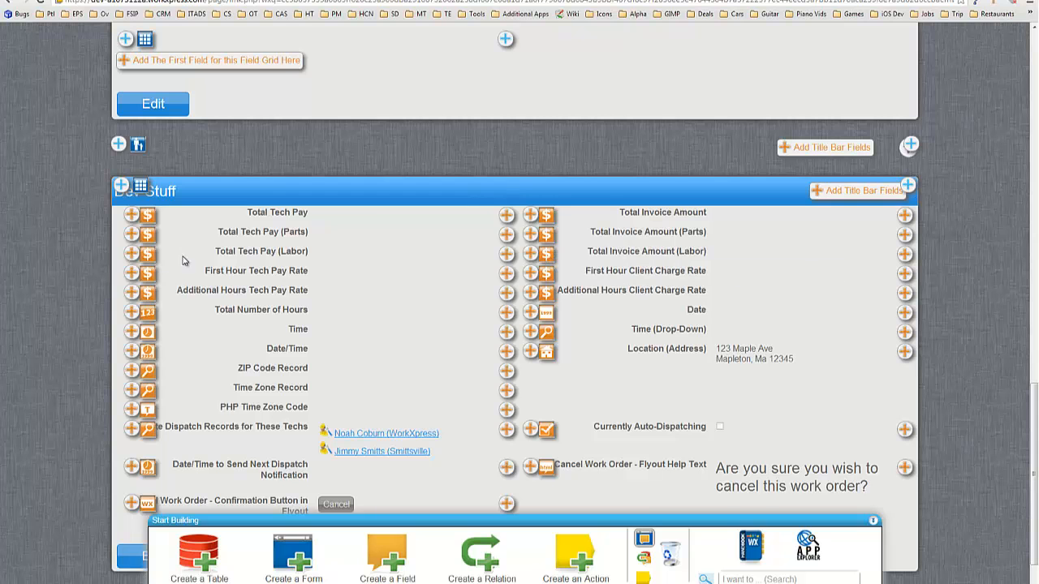
Step: Make Total Tech Pay (Labor) view-only with Don't Save
{"action": "left_click", "coordinate": [148, 254]}
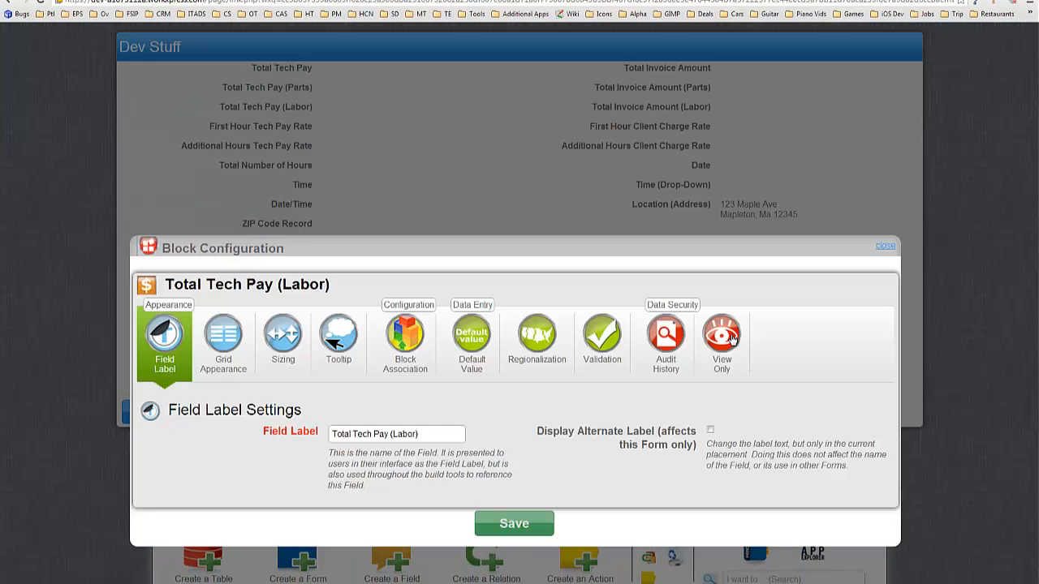
{"action": "left_click", "coordinate": [729, 339]}
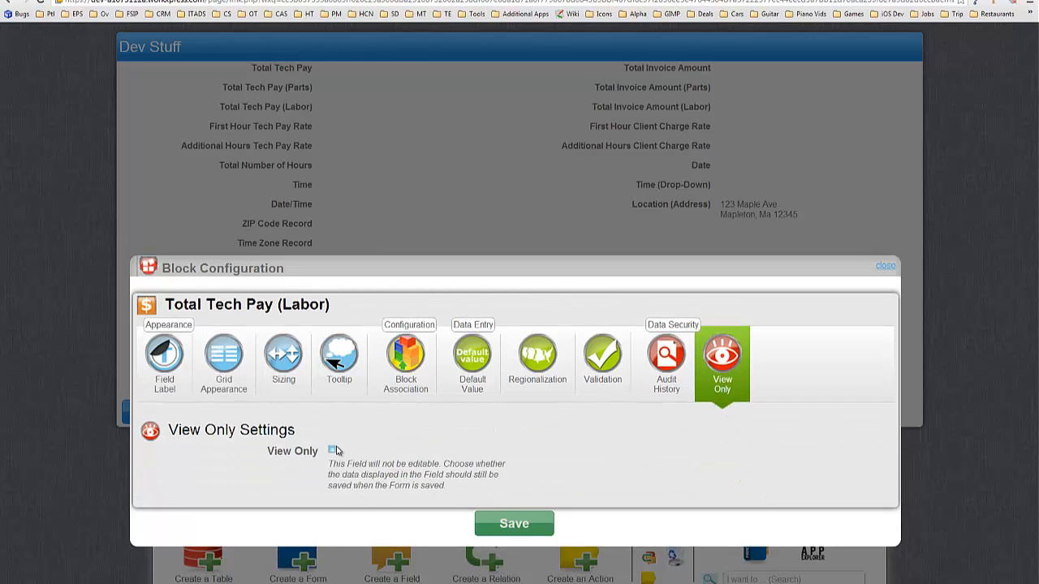
{"action": "left_click", "coordinate": [334, 450]}
{"action": "left_click", "coordinate": [369, 444]}
{"action": "left_click", "coordinate": [361, 477]}
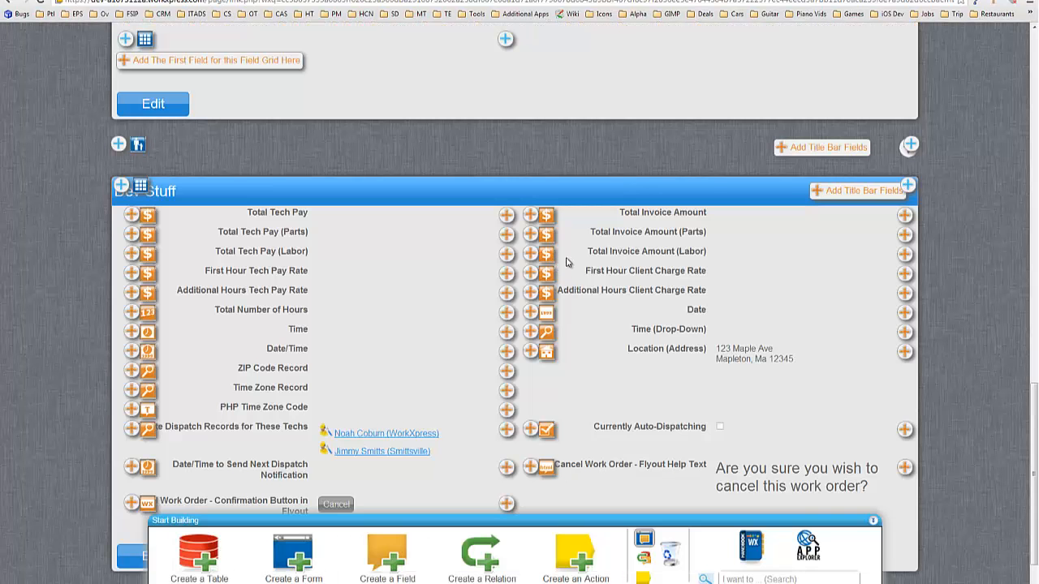
Step: Make Total Invoice Amount (Labor) view-only with Don't Save and save the settings
{"action": "left_click", "coordinate": [566, 262]}
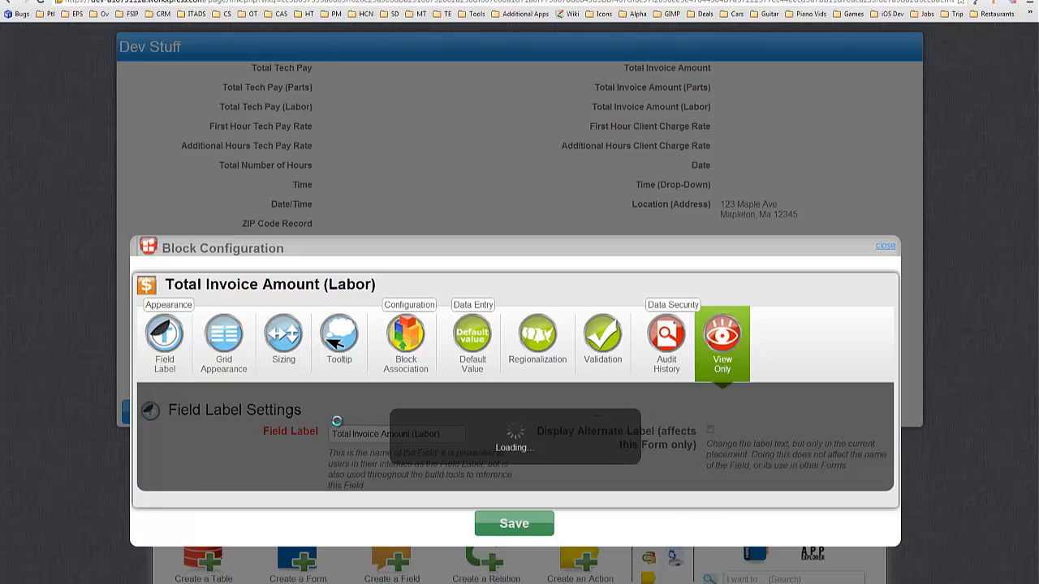
{"action": "left_click", "coordinate": [332, 449]}
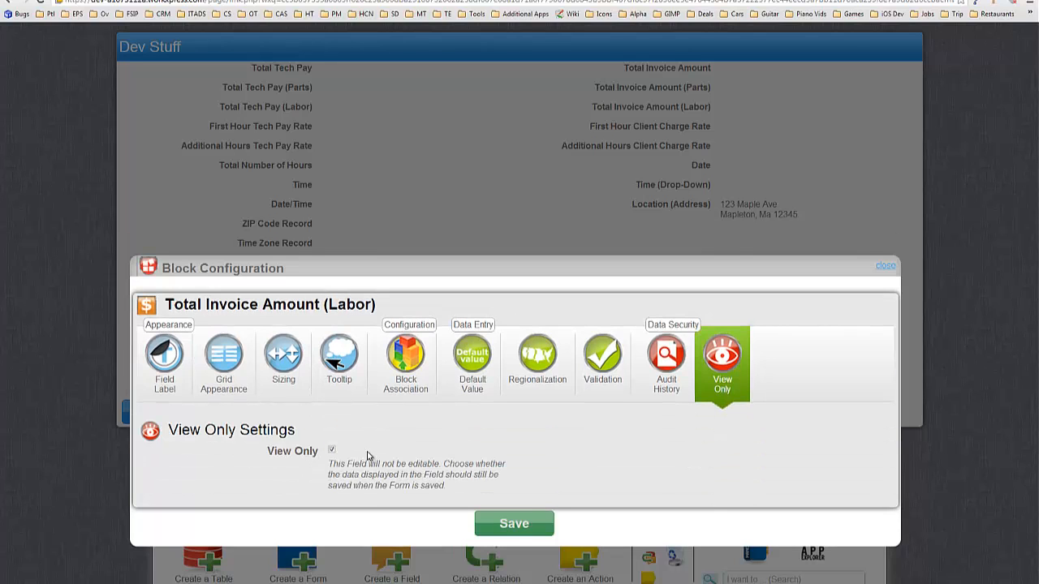
{"action": "left_click", "coordinate": [370, 445]}
{"action": "left_click", "coordinate": [373, 478]}
{"action": "left_click", "coordinate": [369, 445]}
{"action": "left_click", "coordinate": [366, 469]}
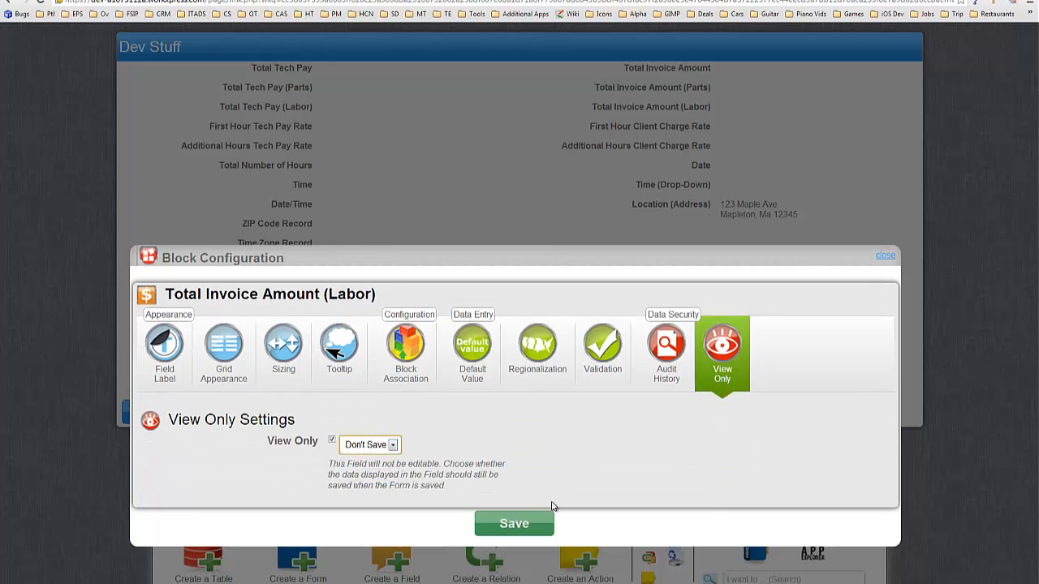
{"action": "left_click", "coordinate": [524, 535]}
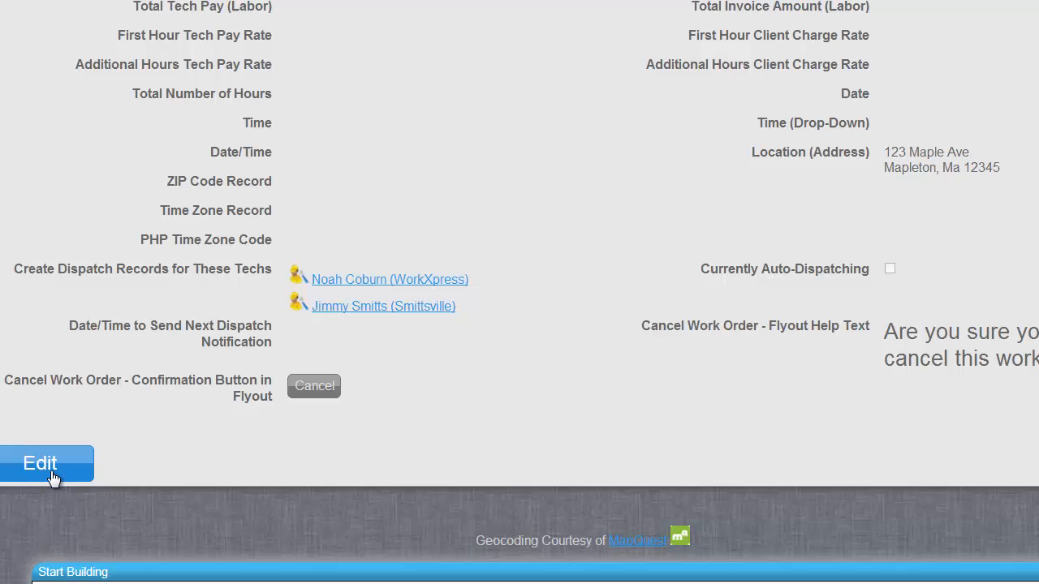
Step: On the test work order, enter tech pay rates 40 and 35 and 8 total hours
{"action": "left_click", "coordinate": [148, 451]}
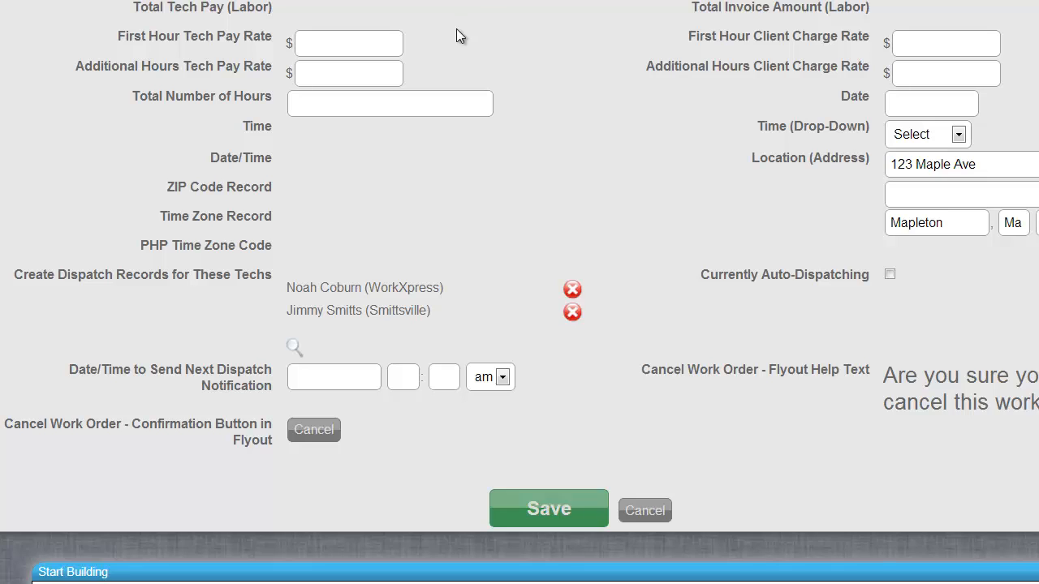
{"action": "left_click", "coordinate": [348, 48]}
{"action": "type", "text": "40"}
{"action": "left_click", "coordinate": [384, 72]}
{"action": "type", "text": "35"}
{"action": "left_click", "coordinate": [386, 103]}
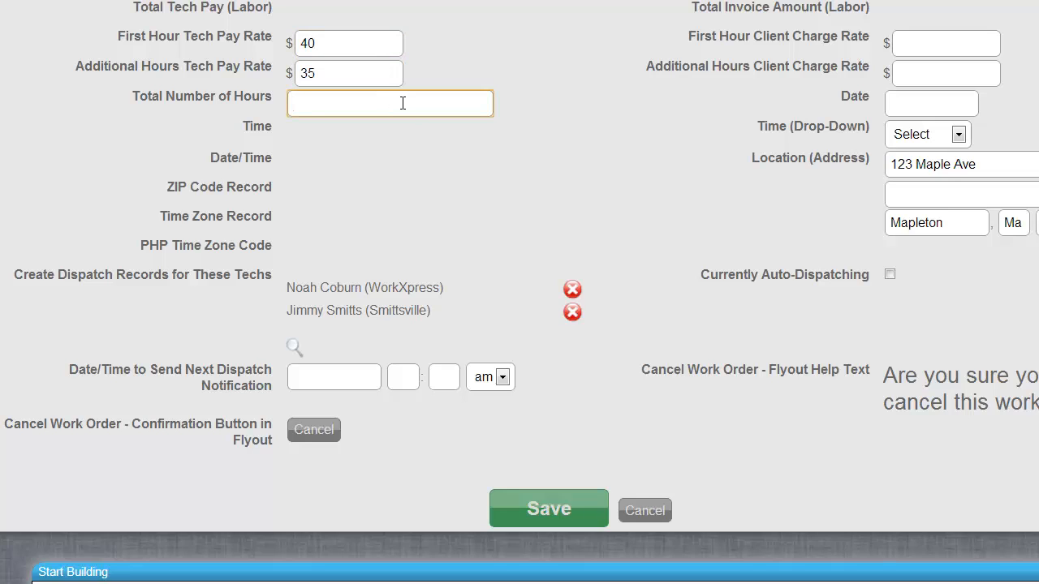
{"action": "type", "text": "8"}
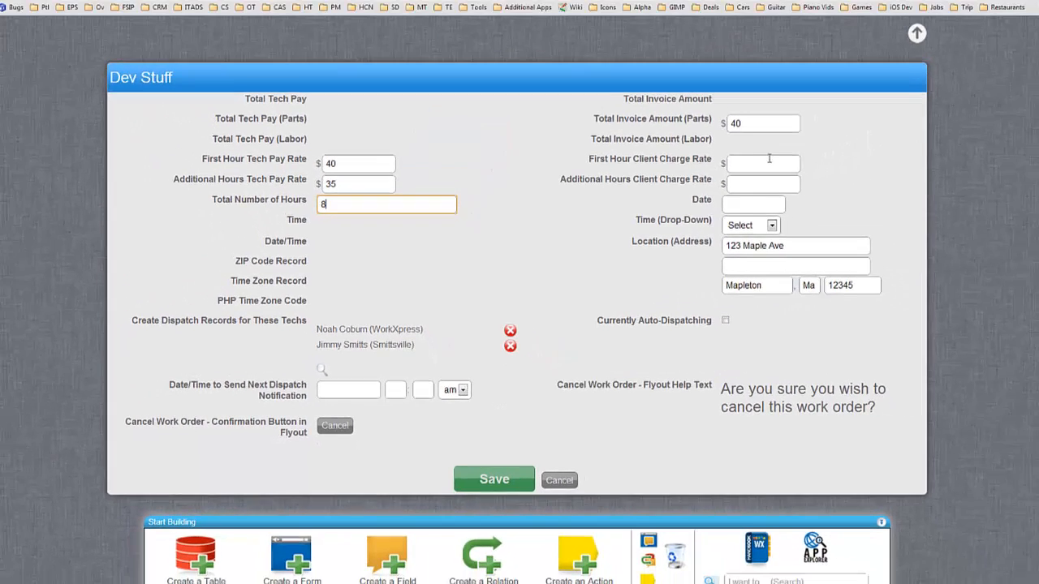
Step: Enter client charge rates 60 and 55 and save the work order
{"action": "left_click", "coordinate": [952, 43]}
{"action": "type", "text": "60"}
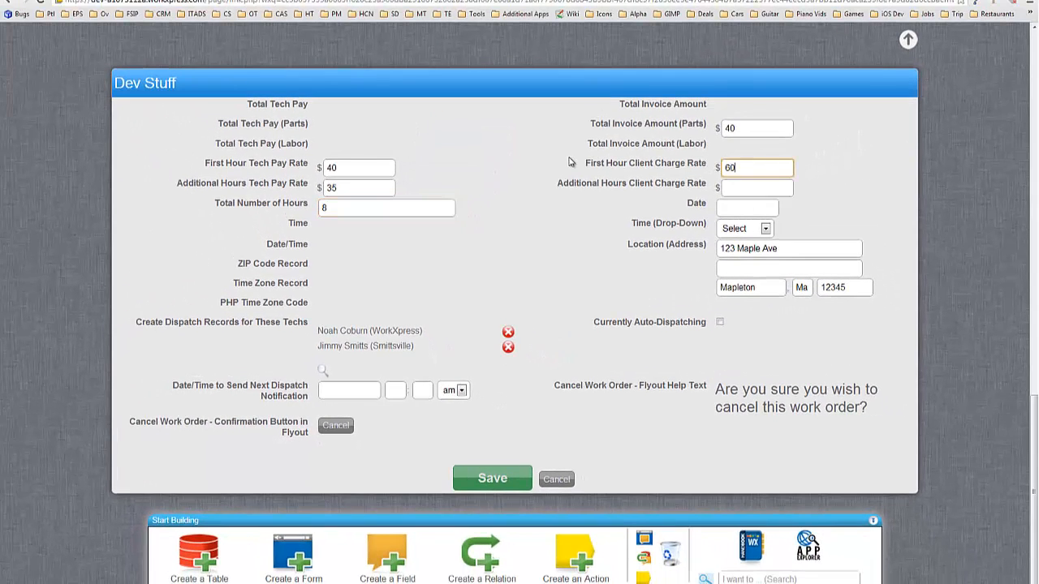
{"action": "key", "text": "Tab"}
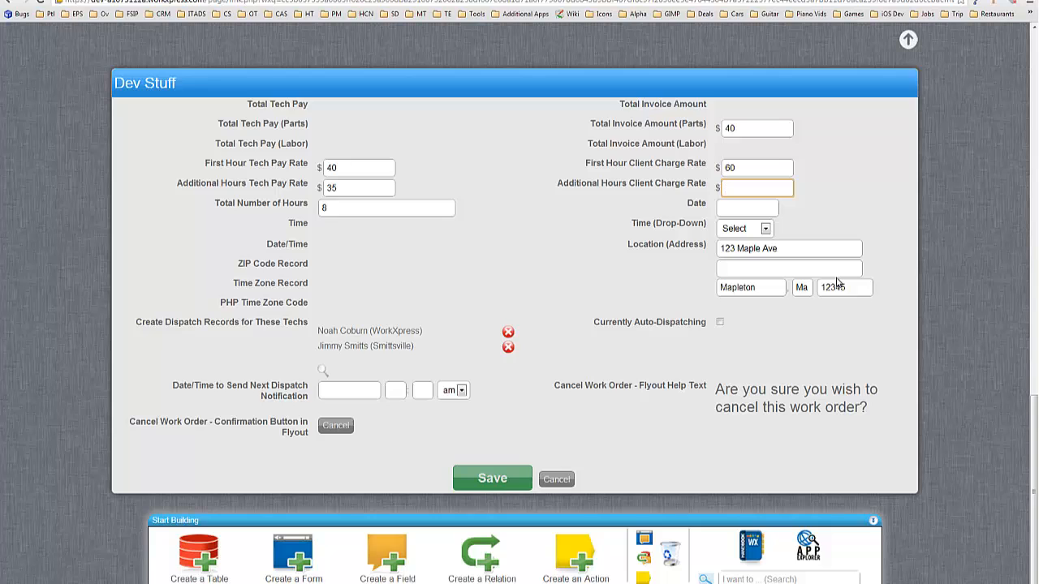
{"action": "type", "text": "55"}
{"action": "left_click", "coordinate": [491, 480]}
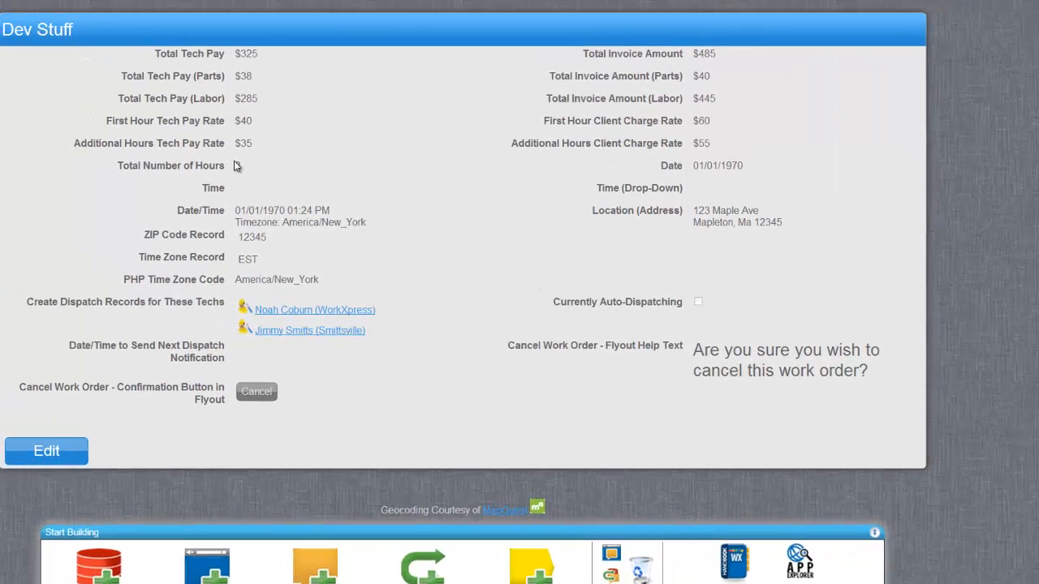
Step: In Calculator, add 285 and 38 to check the tech pay total
{"action": "double_click", "coordinate": [330, 182]}
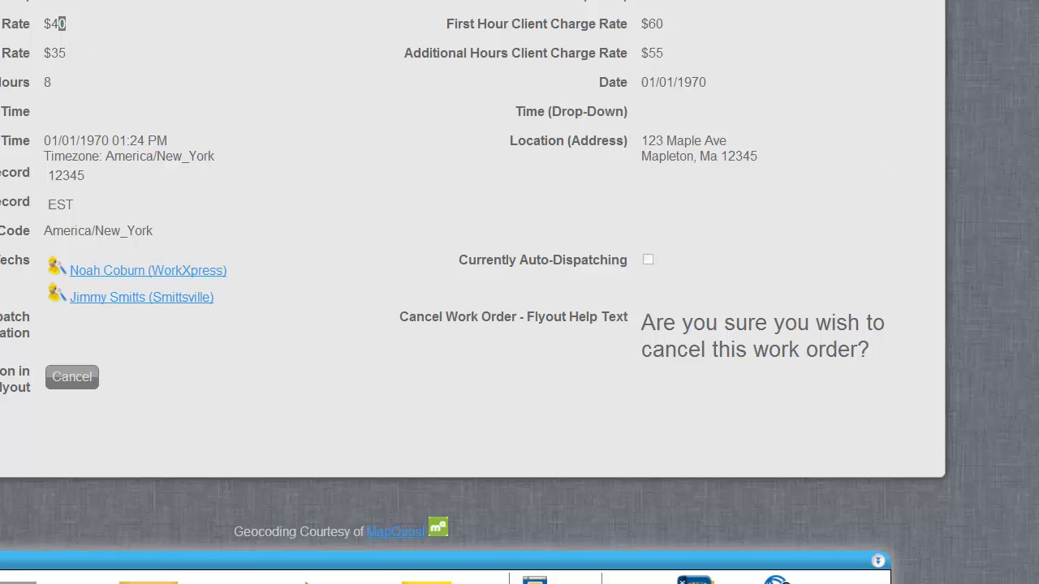
{"action": "left_click_drag", "start_coordinate": [508, 479], "coordinate": [511, 248]}
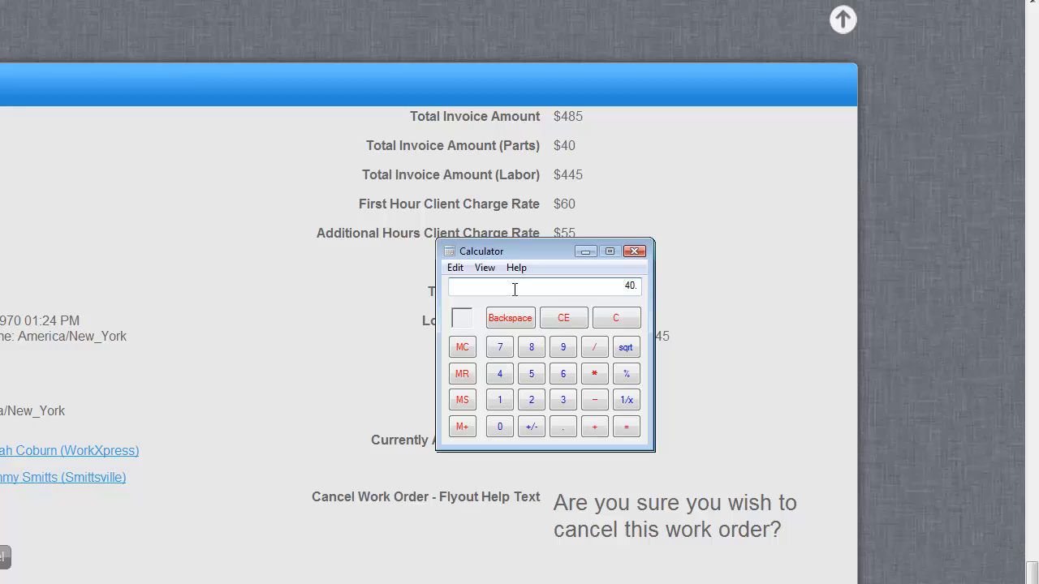
{"action": "key", "text": "Return"}
{"action": "type", "text": "38"}
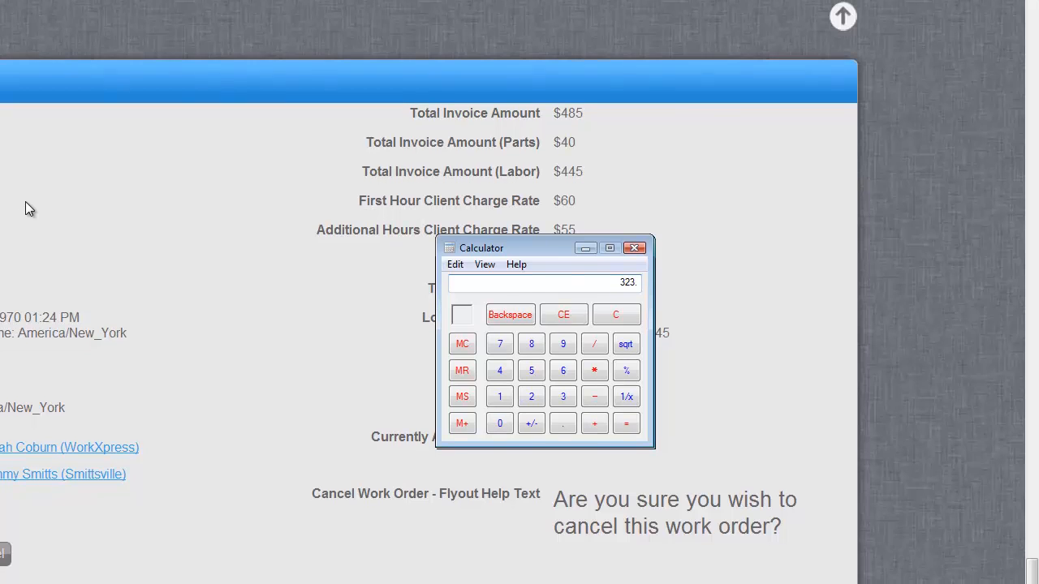
Step: Add 40 and 445 in Calculator to confirm the $485 invoice total
{"action": "left_click_drag", "start_coordinate": [517, 232], "coordinate": [183, 135]}
{"action": "left_click", "coordinate": [752, 291]}
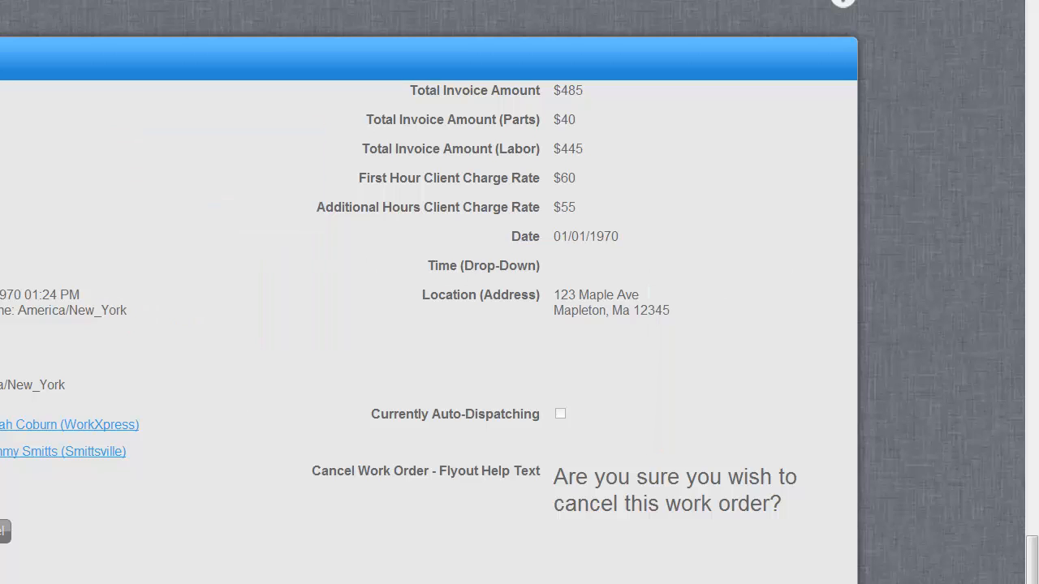
{"action": "key", "text": "alt+Tab"}
{"action": "left_click_drag", "start_coordinate": [186, 140], "coordinate": [158, 129]}
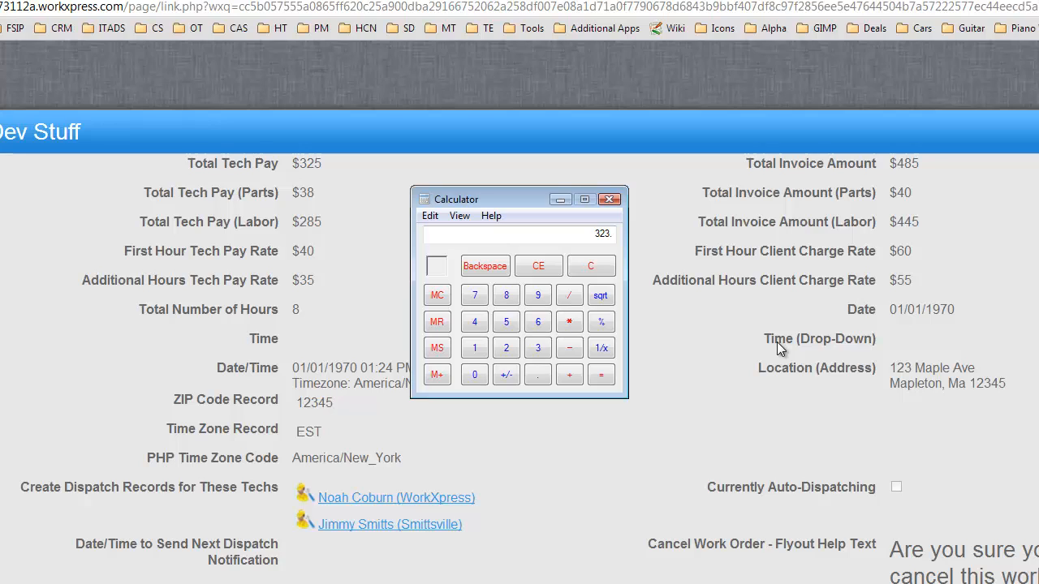
{"action": "type", "text": "7"}
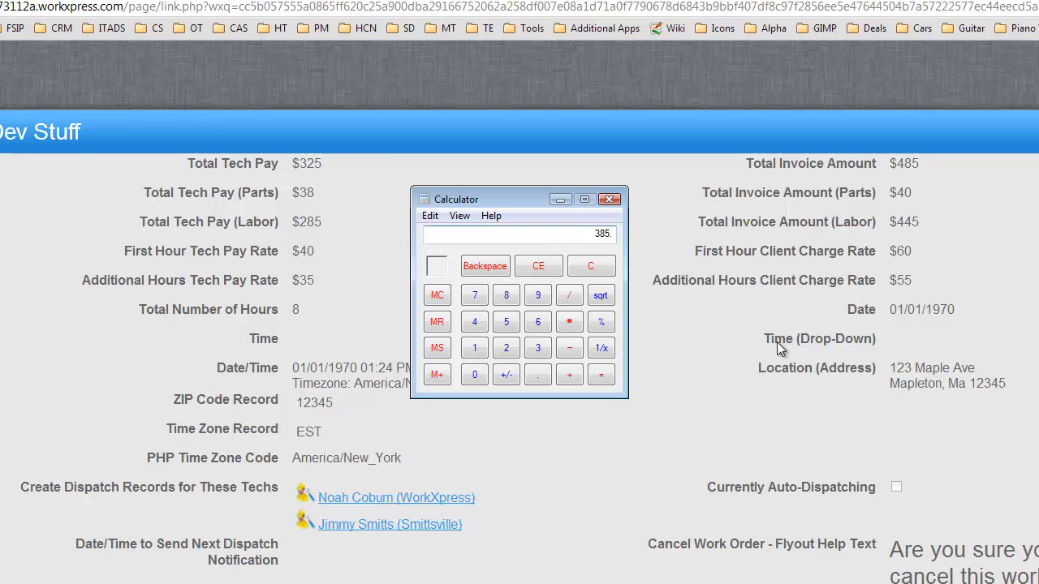
{"action": "type", "text": "60."}
{"action": "key", "text": "Return"}
{"action": "key", "text": "Return"}
Step: Close Calculator and locate the Total Tech Pay (Parts) field on the work order layout
{"action": "left_click", "coordinate": [610, 199]}
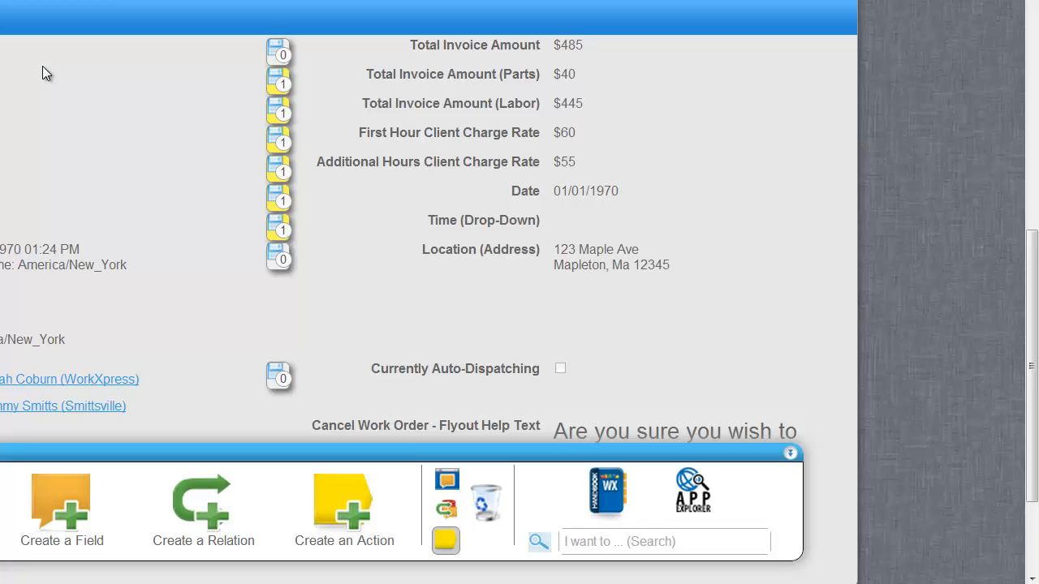
{"action": "scroll", "coordinate": [79, 72], "scroll_direction": "down", "scroll_amount": 1}
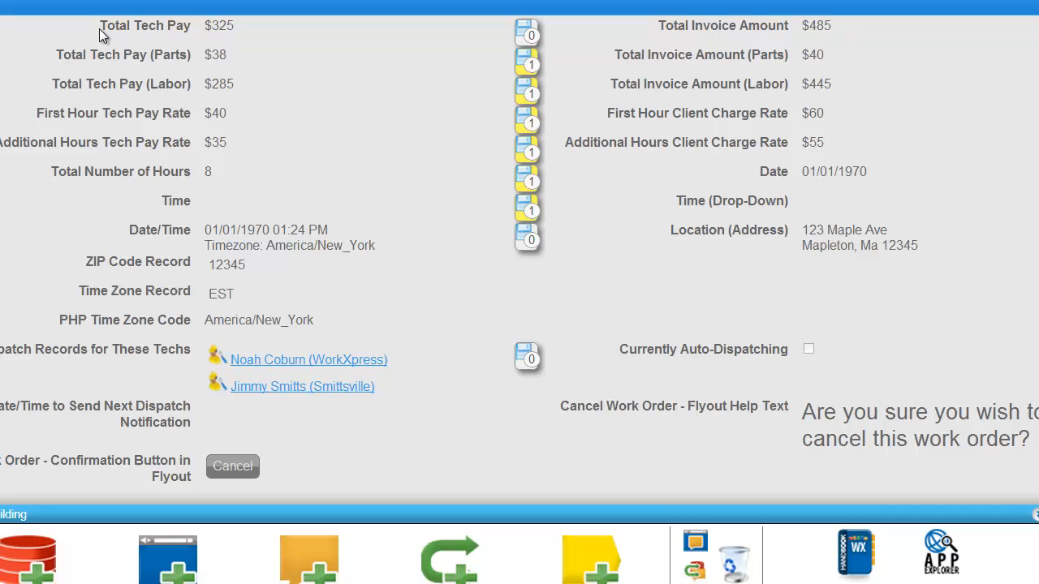
{"action": "left_click_drag", "start_coordinate": [101, 34], "coordinate": [193, 26]}
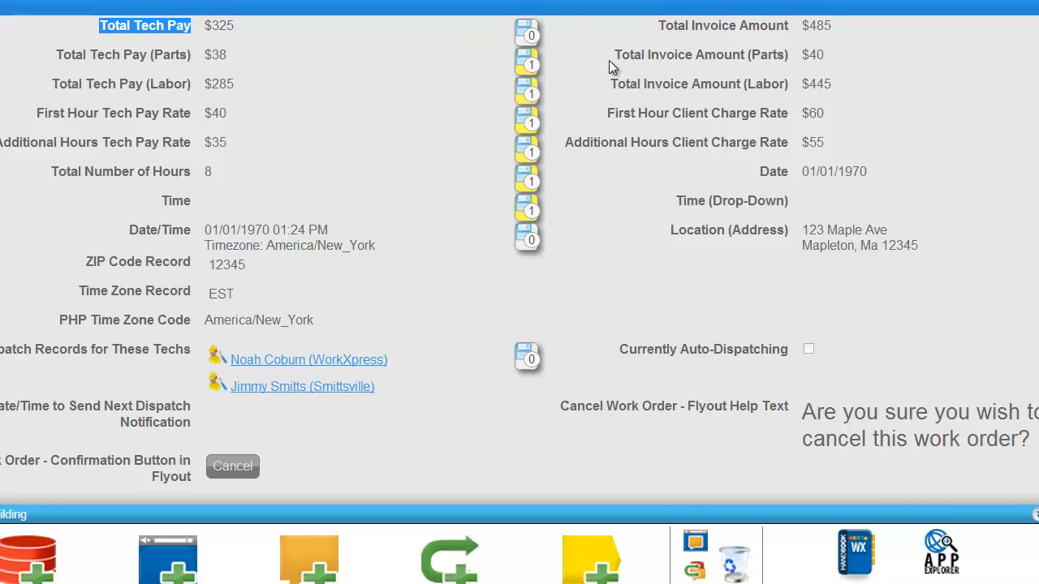
{"action": "left_click_drag", "start_coordinate": [612, 56], "coordinate": [786, 55]}
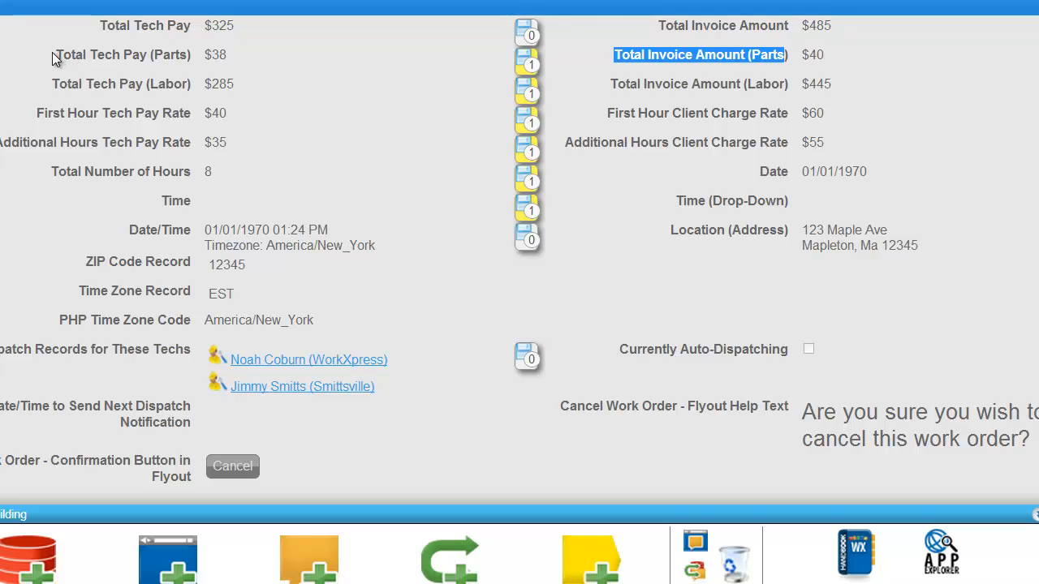
{"action": "left_click_drag", "start_coordinate": [54, 56], "coordinate": [200, 55]}
{"action": "left_click", "coordinate": [128, 63]}
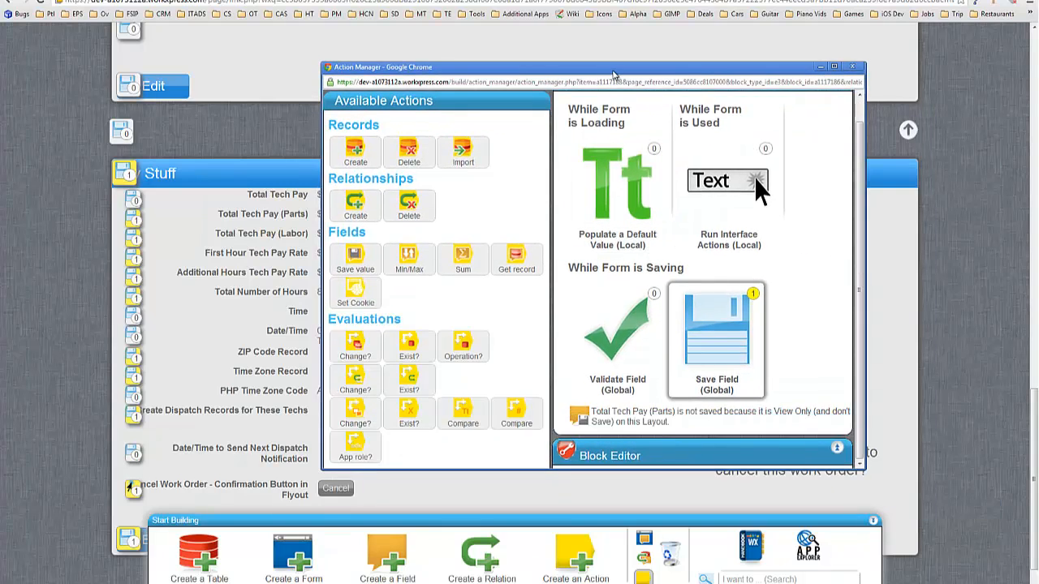
Step: Open the Total Invoice Amount (Parts) save actions and expand the Calculate Total Tech Pay function
{"action": "double_click", "coordinate": [614, 74]}
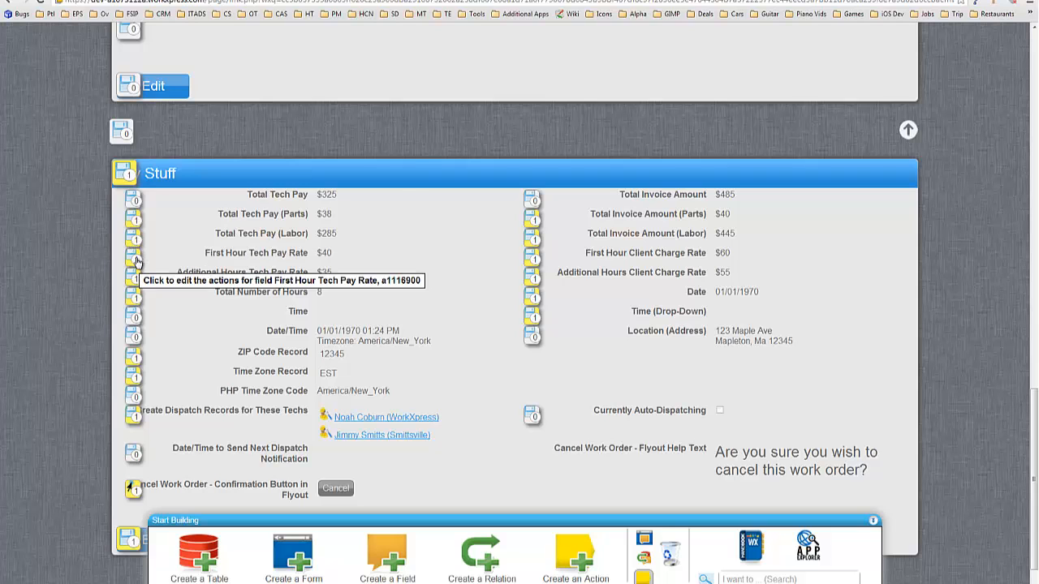
{"action": "left_click", "coordinate": [532, 219]}
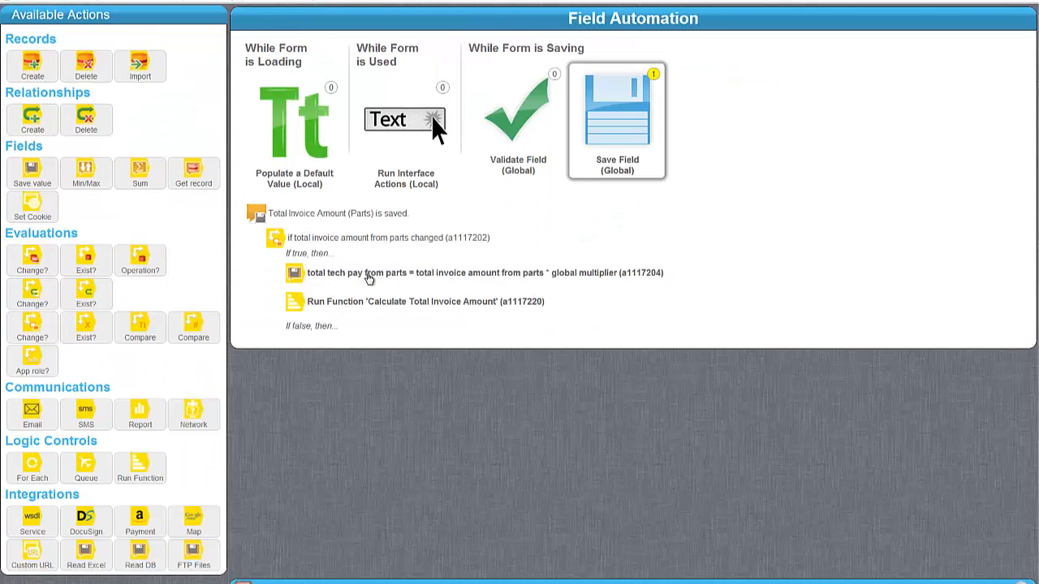
{"action": "left_click", "coordinate": [364, 303]}
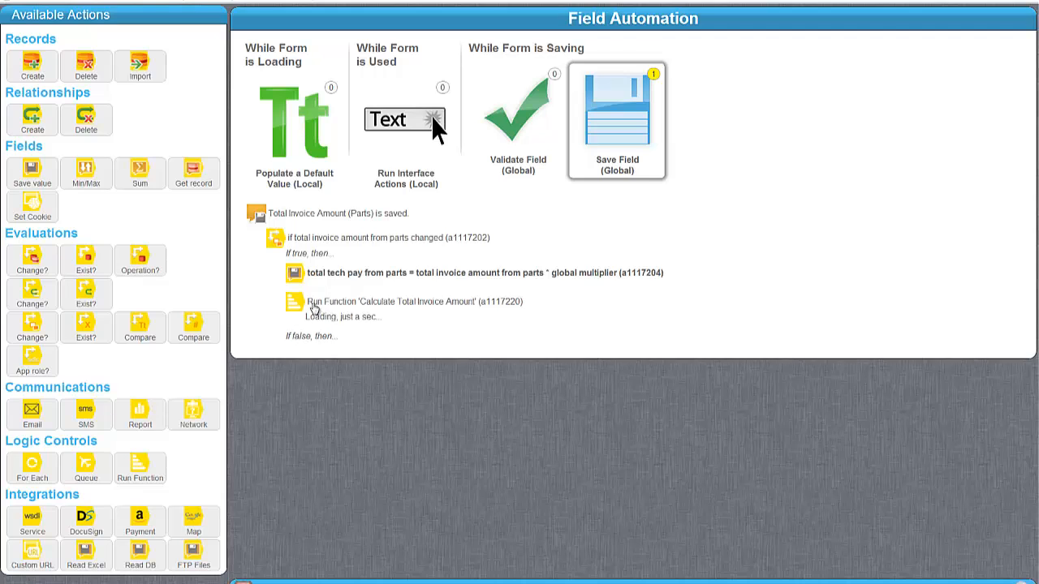
{"action": "left_click", "coordinate": [375, 276]}
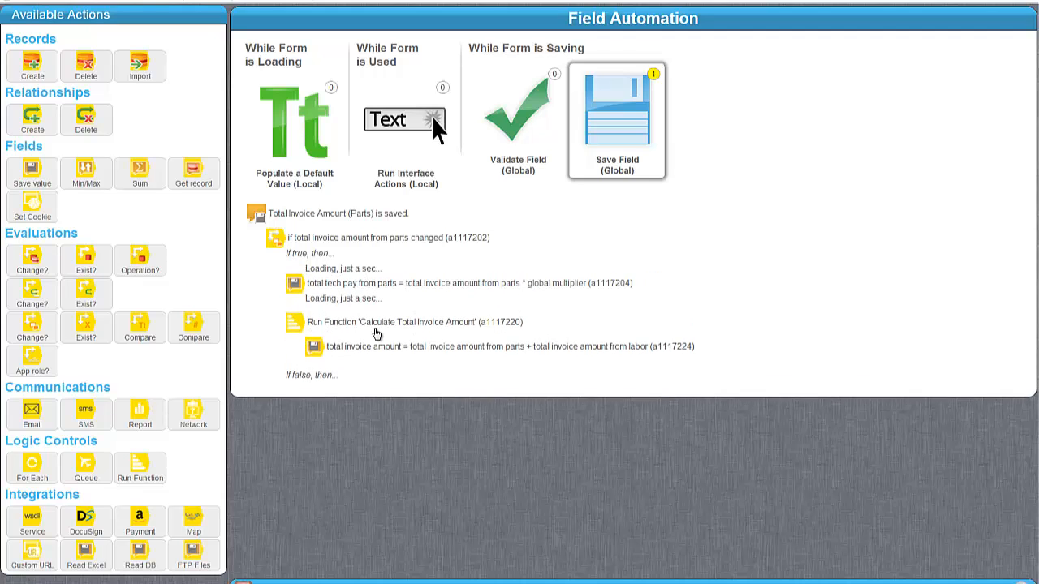
{"action": "left_click", "coordinate": [376, 327]}
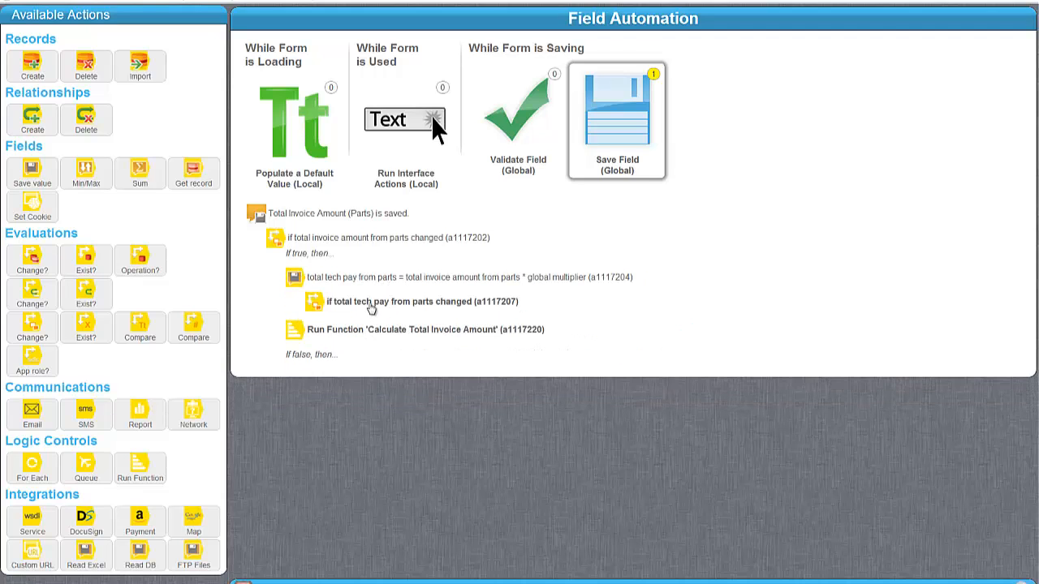
{"action": "left_click", "coordinate": [375, 304]}
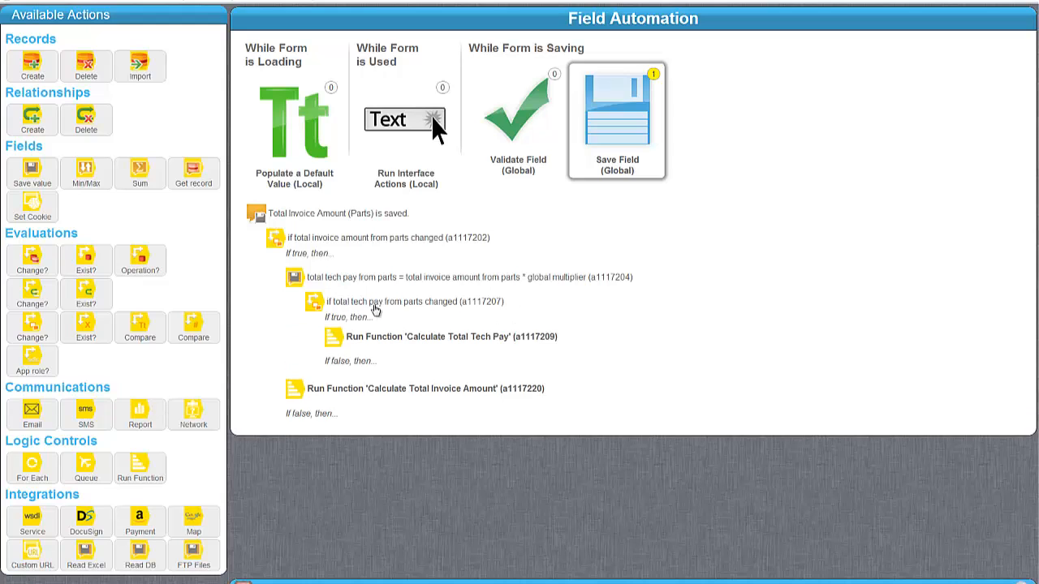
{"action": "left_click", "coordinate": [410, 339]}
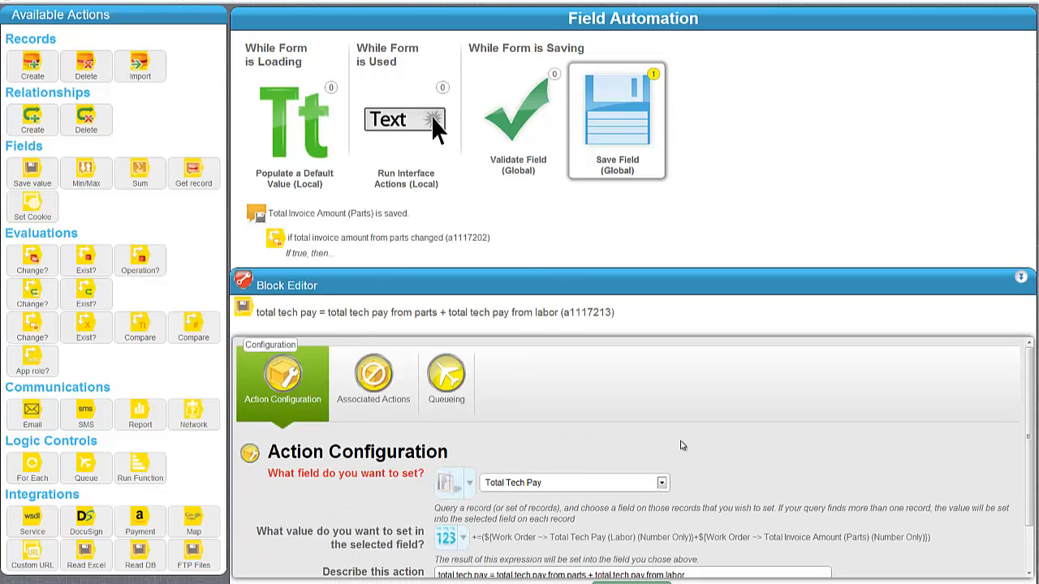
Step: Review the Total Tech Pay (Labor) plus Total Invoice Amount (Parts) expression and open value-setting choices
{"action": "scroll", "coordinate": [684, 443], "scroll_direction": "down", "scroll_amount": 1}
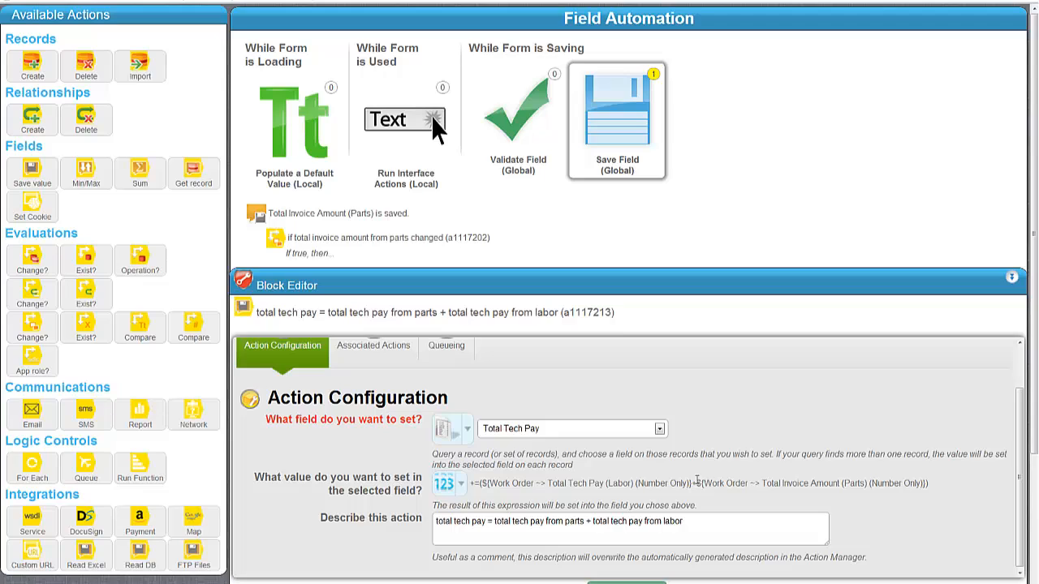
{"action": "left_click_drag", "start_coordinate": [696, 480], "coordinate": [927, 482]}
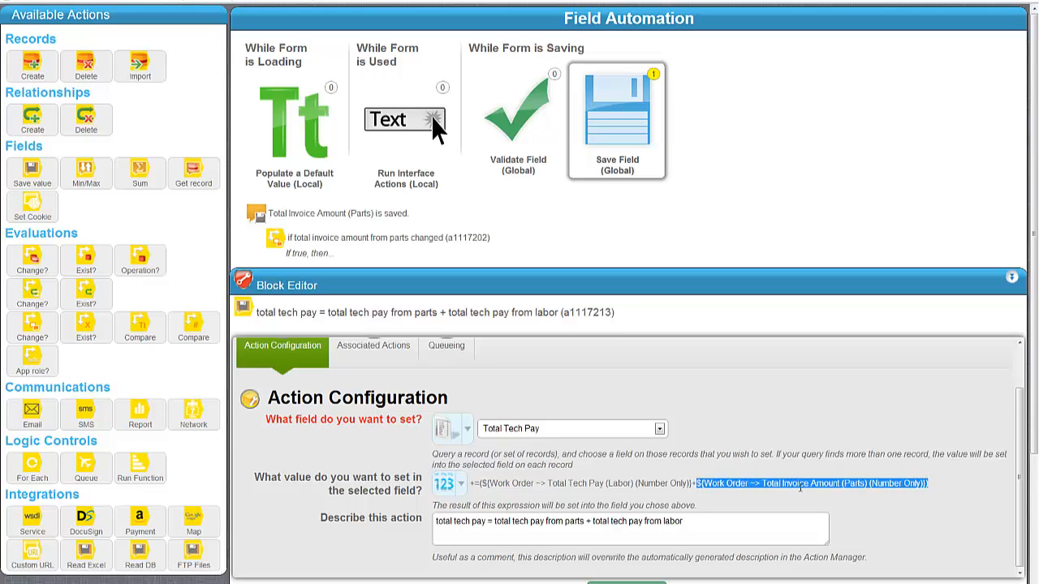
{"action": "left_click", "coordinate": [793, 483]}
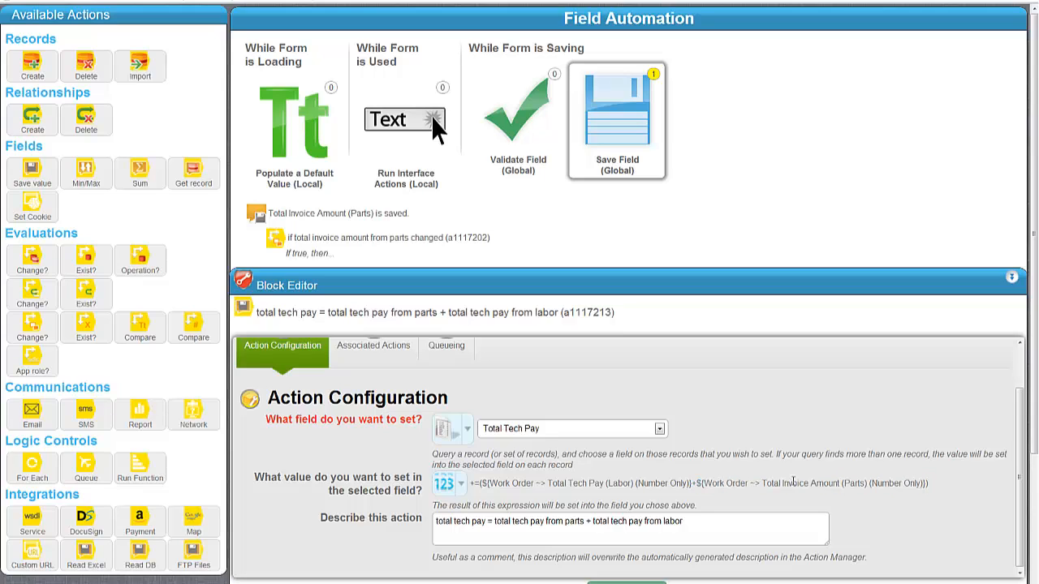
{"action": "left_click", "coordinate": [448, 485]}
Step: Make the arithmetic expression's second operand Total Tech Pay (Parts) and save it
{"action": "mouse_move", "coordinate": [508, 558]}
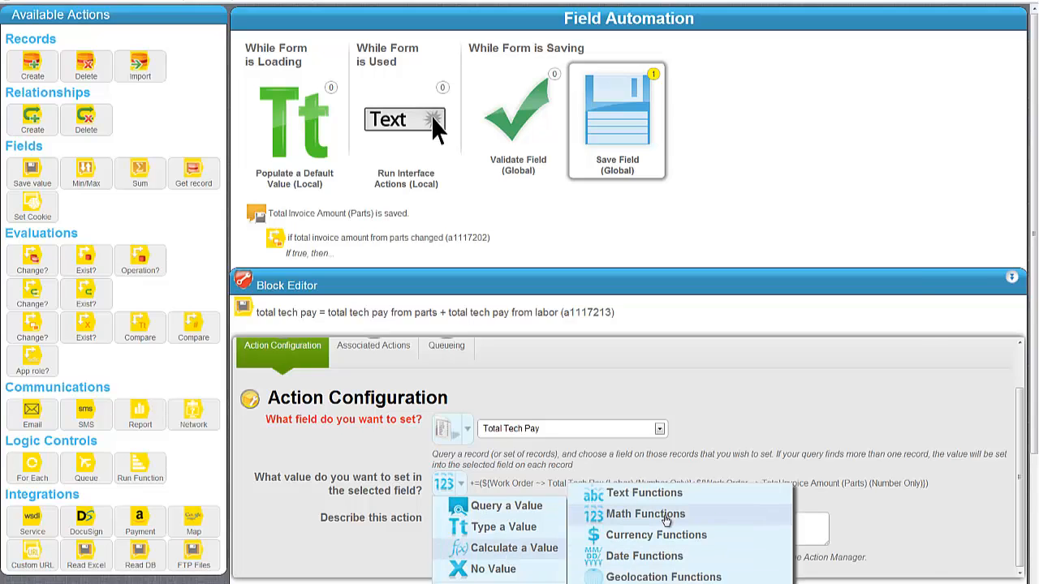
{"action": "mouse_move", "coordinate": [614, 513]}
{"action": "left_click", "coordinate": [862, 163]}
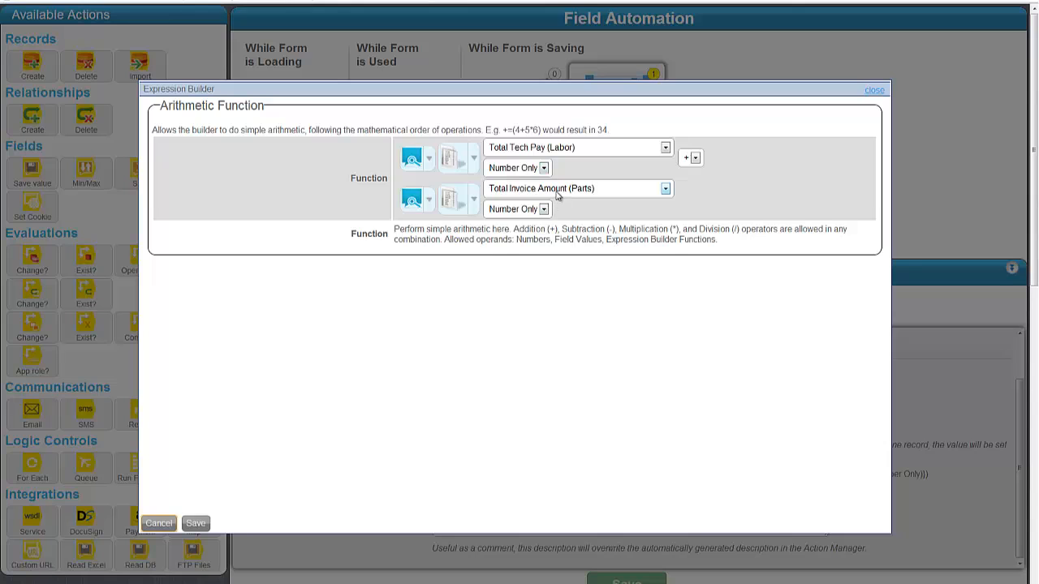
{"action": "left_click", "coordinate": [558, 190]}
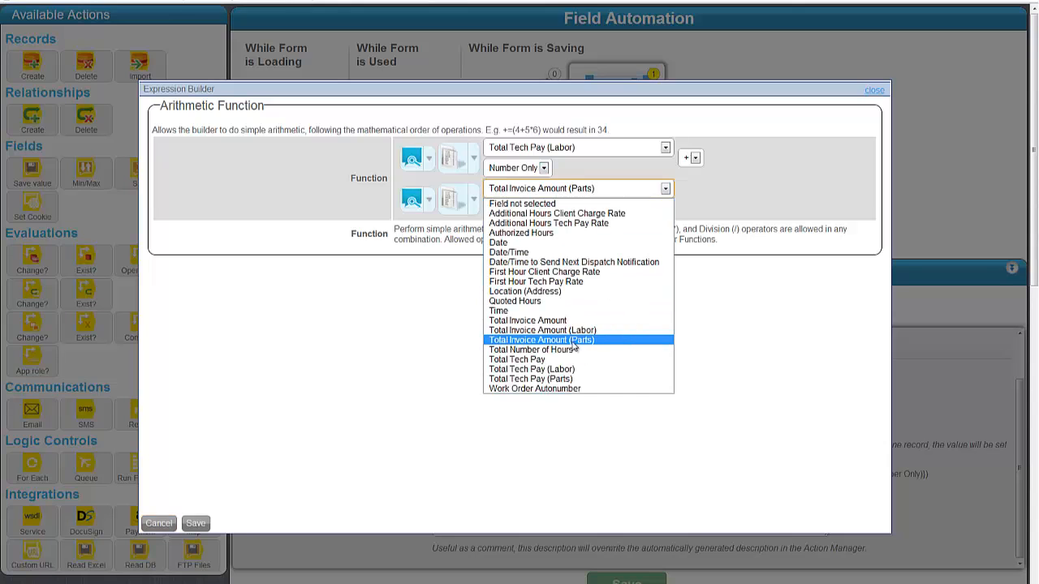
{"action": "left_click", "coordinate": [565, 379]}
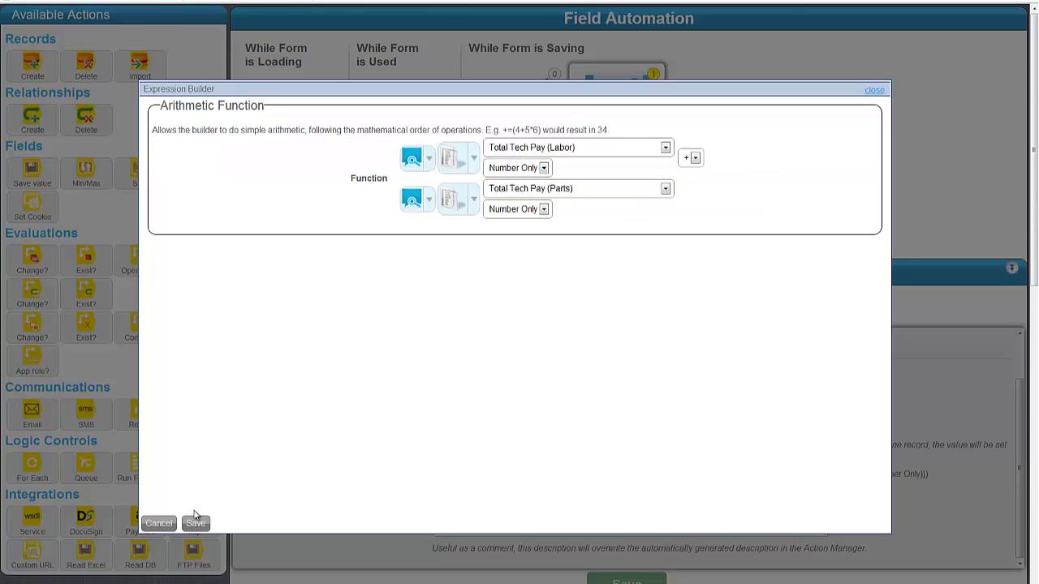
{"action": "left_click", "coordinate": [196, 523]}
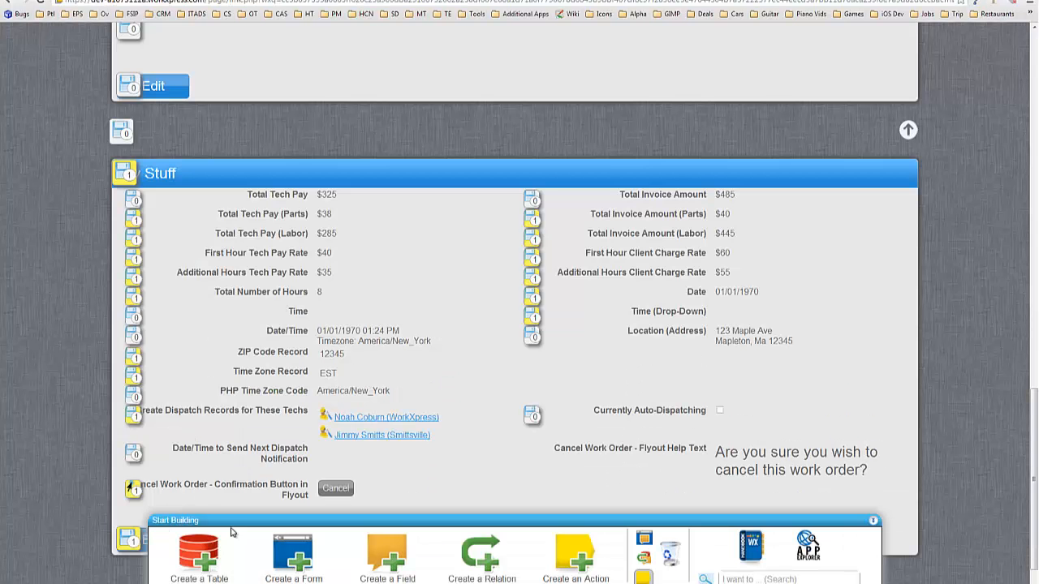
Step: Change the test work order's total hours to 7 and save it
{"action": "left_click", "coordinate": [643, 577]}
{"action": "left_click", "coordinate": [161, 447]}
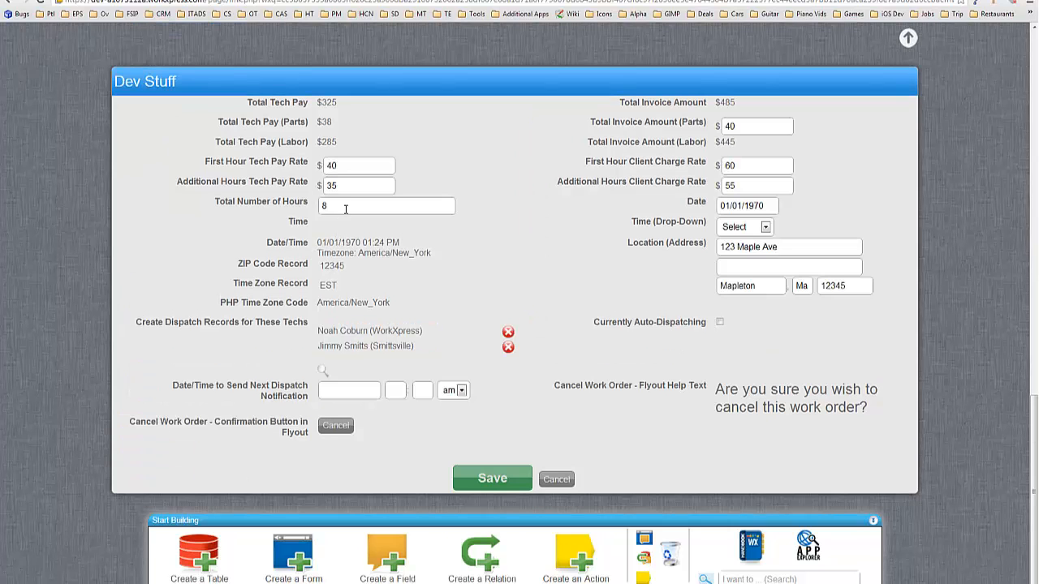
{"action": "double_click", "coordinate": [341, 207]}
{"action": "type", "text": "7"}
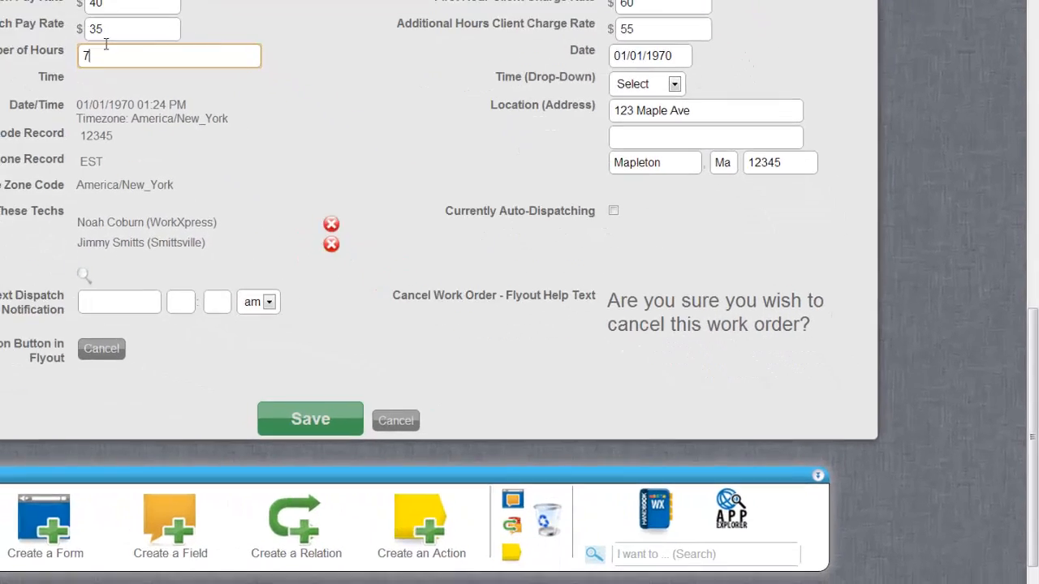
{"action": "left_click", "coordinate": [448, 464]}
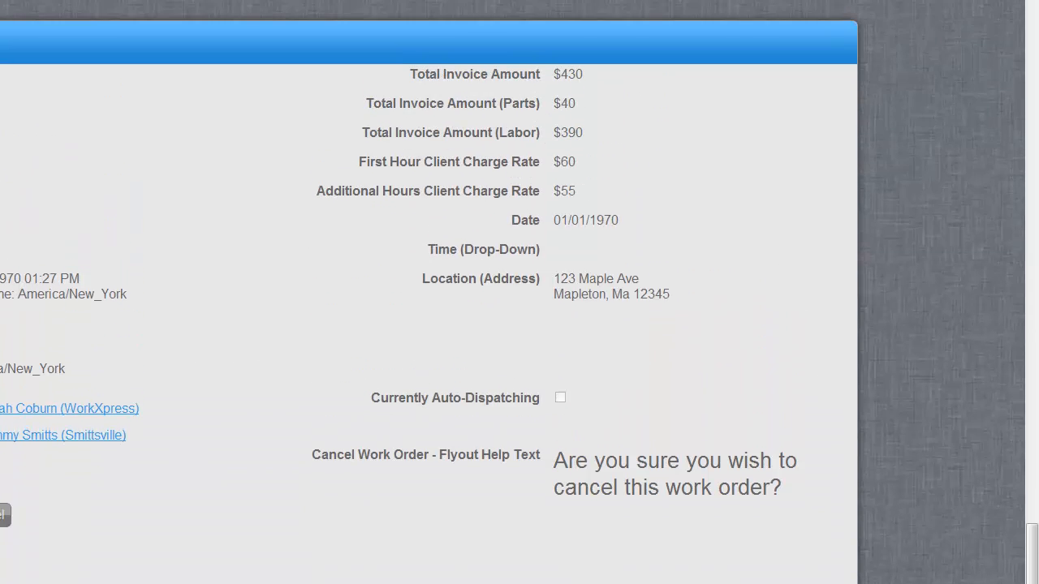
Step: In Calculator, compute six extra hours at $35, add $38 parts pay, then close it
{"action": "left_click_drag", "start_coordinate": [1035, 206], "coordinate": [263, 367]}
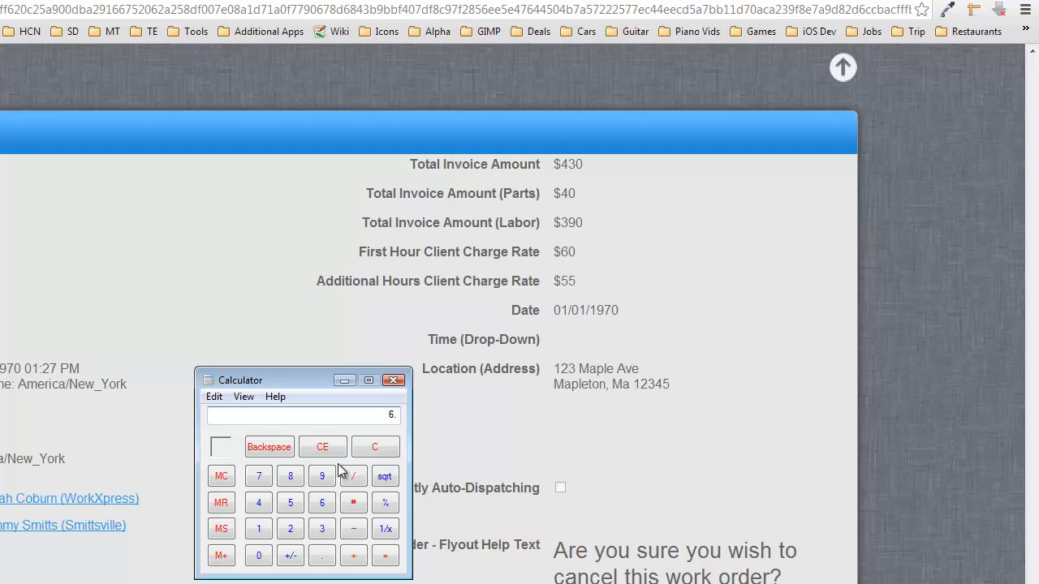
{"action": "key", "text": "Return"}
{"action": "type", "text": "38"}
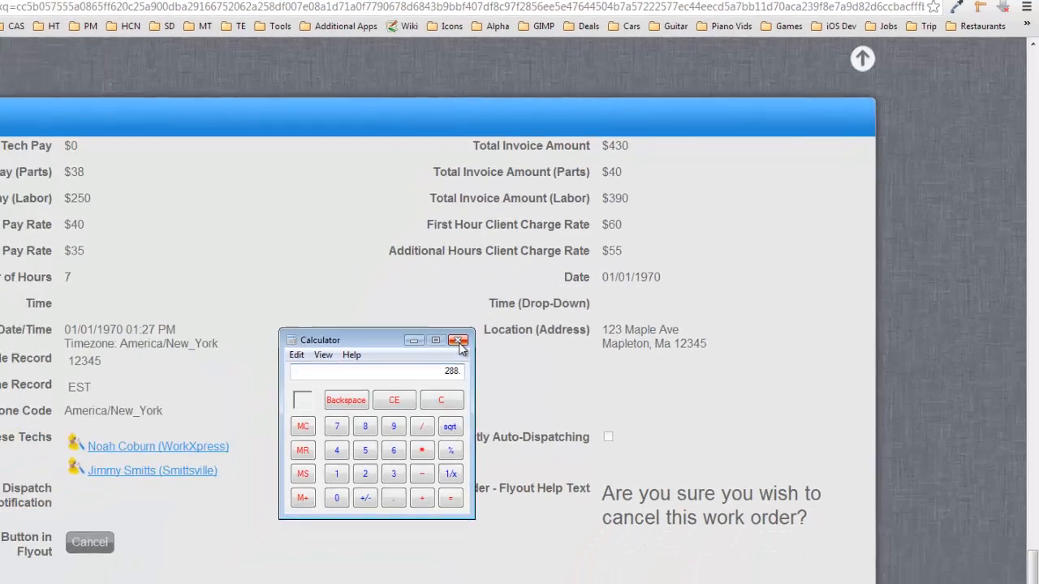
{"action": "left_click", "coordinate": [413, 350]}
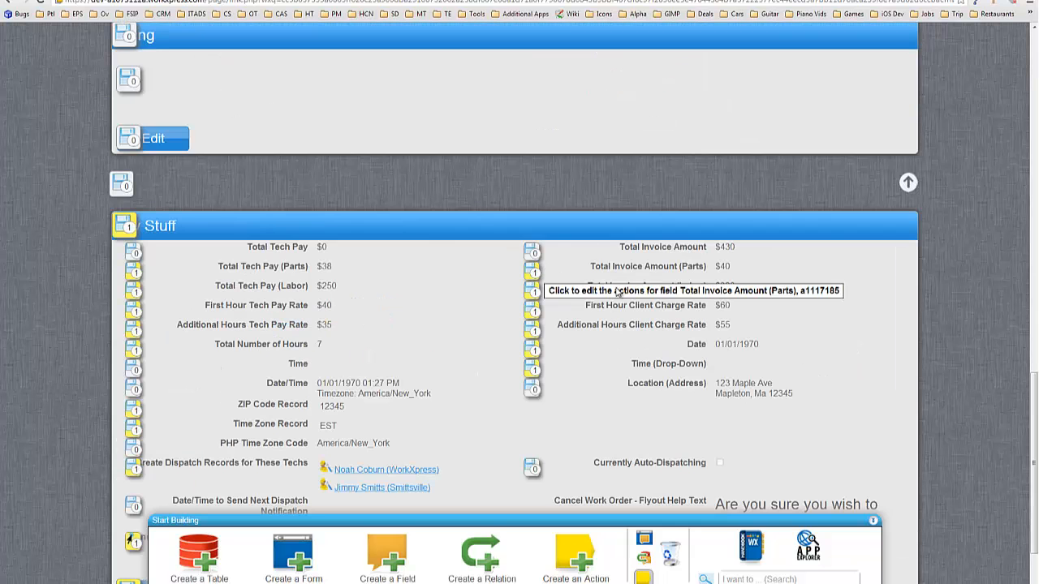
Step: Edit the 'total tech pay =' action, set it to a calculated arithmetic value, and open its expression
{"action": "left_click", "coordinate": [541, 272]}
{"action": "mouse_move", "coordinate": [752, 61]}
{"action": "left_mouse_down"}
{"action": "mouse_move", "coordinate": [964, 61]}
{"action": "mouse_move", "coordinate": [760, 52]}
{"action": "left_mouse_up"}
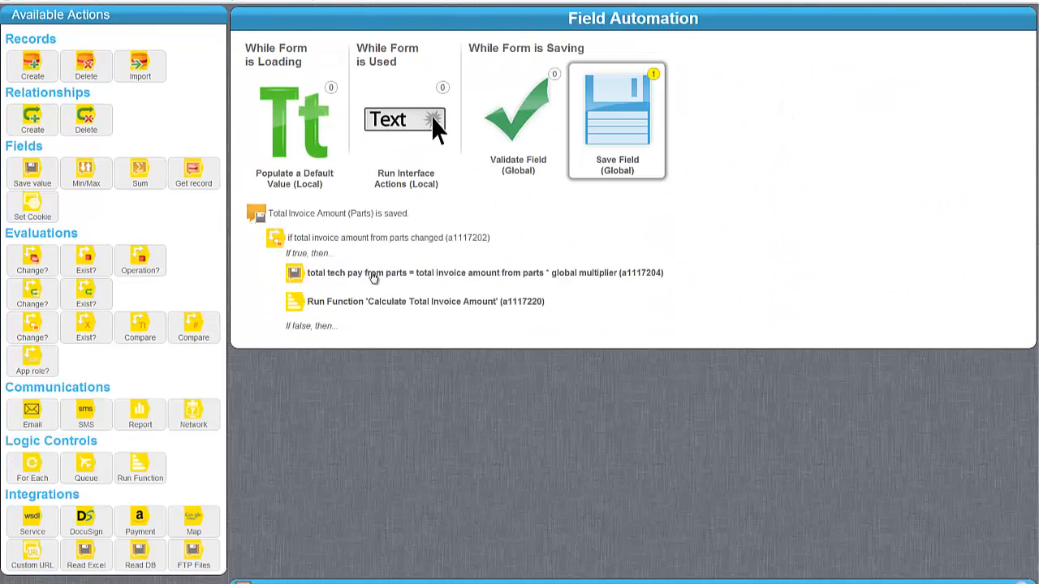
{"action": "left_click", "coordinate": [431, 304]}
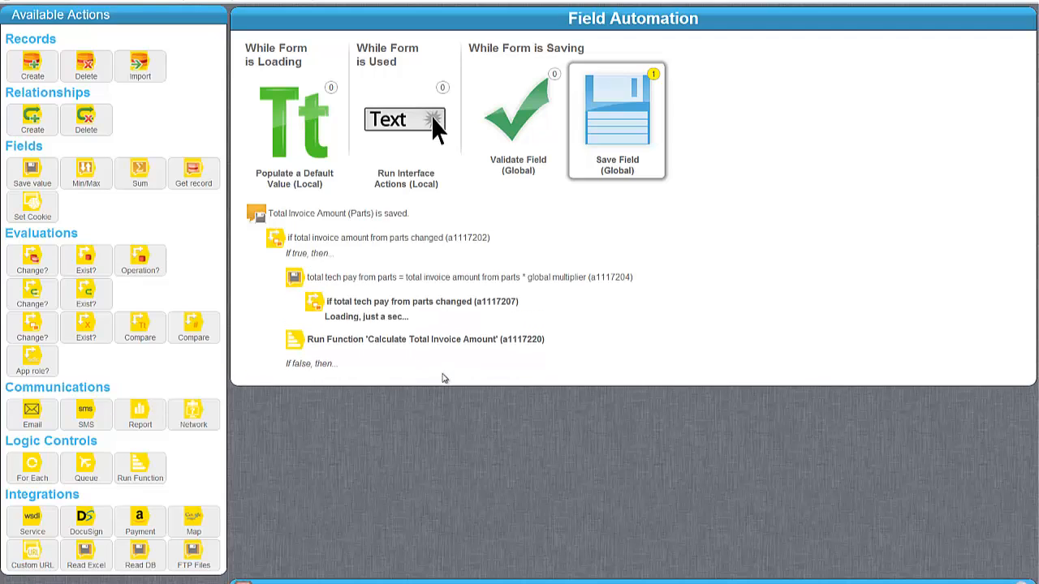
{"action": "left_click", "coordinate": [431, 342]}
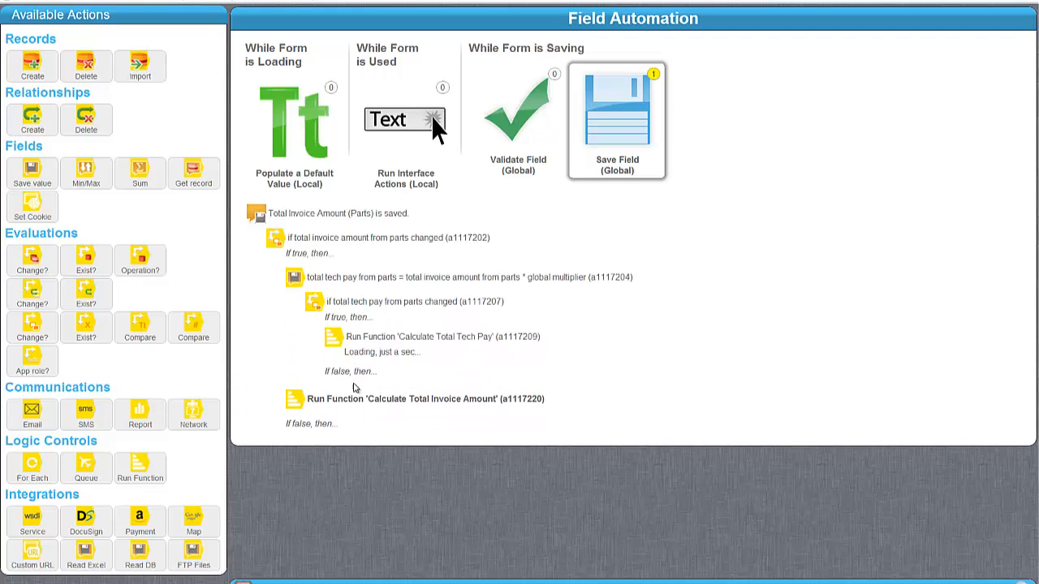
{"action": "left_click", "coordinate": [354, 362]}
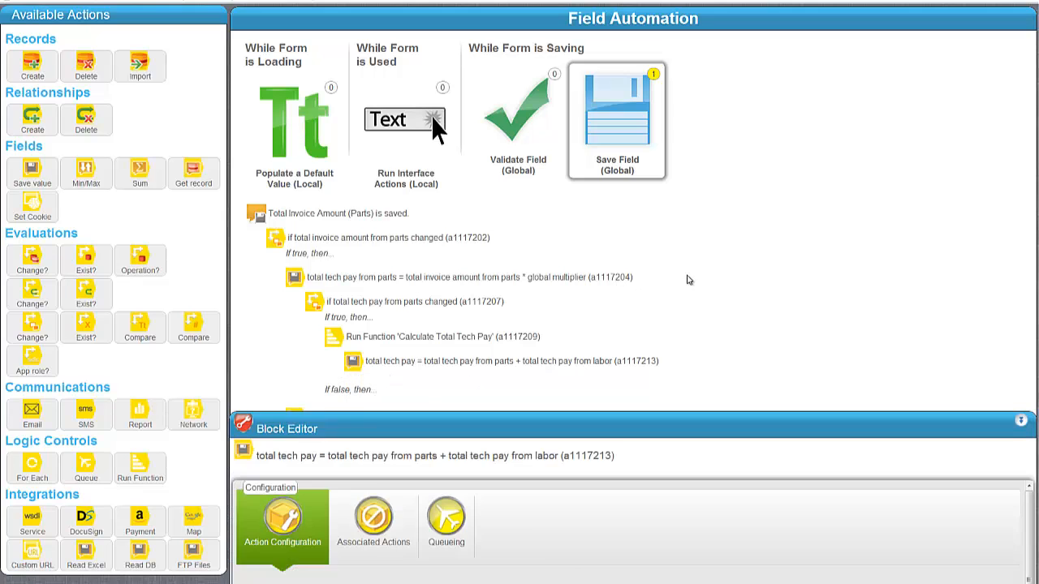
{"action": "scroll", "coordinate": [686, 185], "scroll_direction": "down", "scroll_amount": 3}
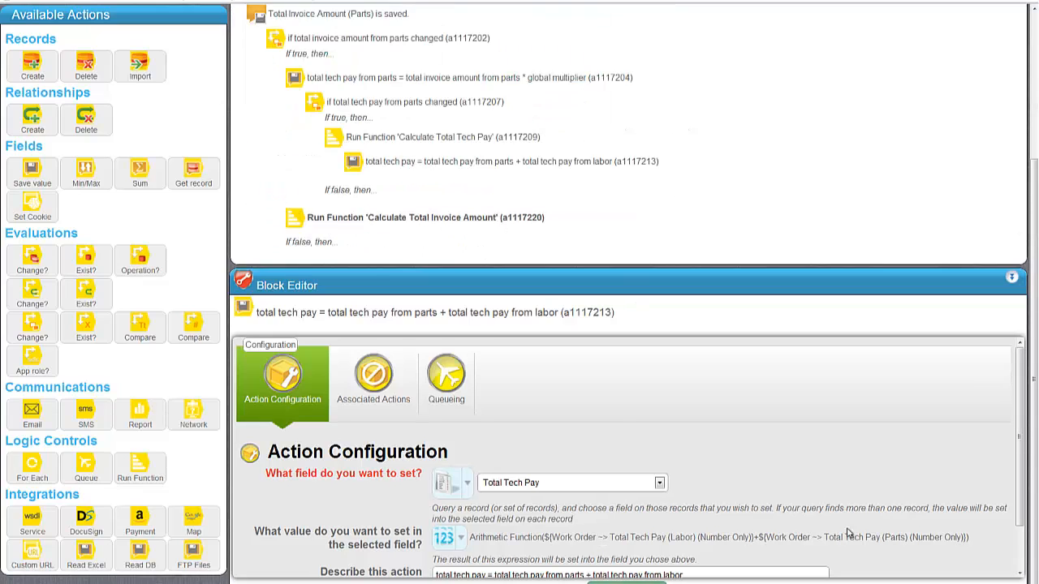
{"action": "left_click", "coordinate": [452, 540]}
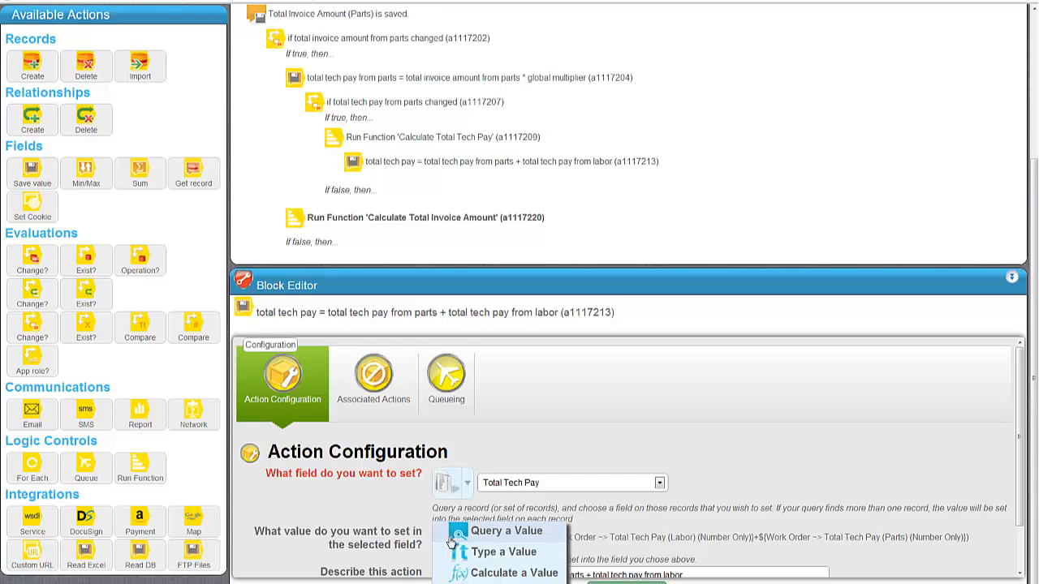
{"action": "left_click", "coordinate": [557, 573]}
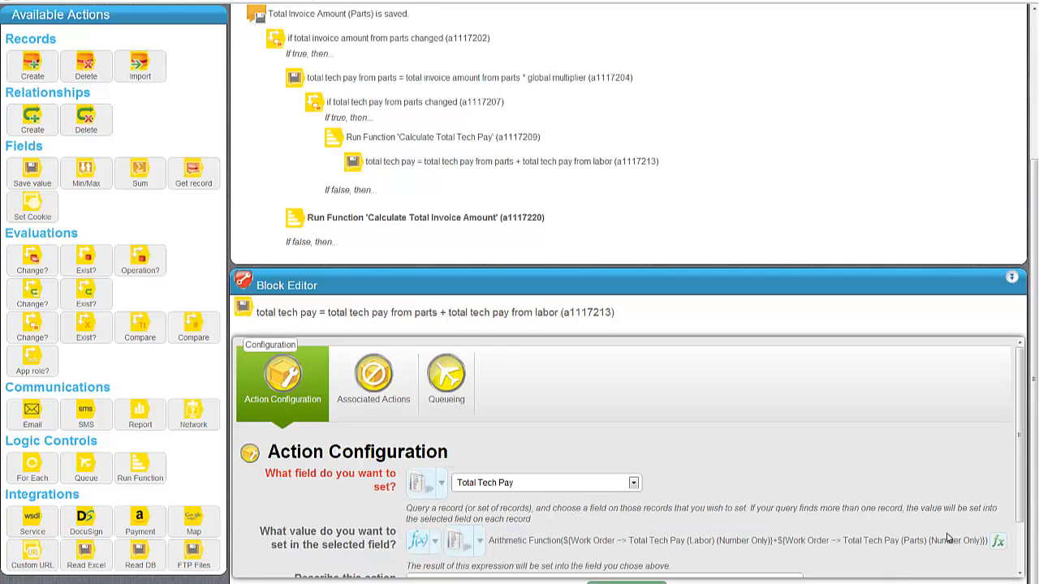
{"action": "left_click", "coordinate": [998, 542]}
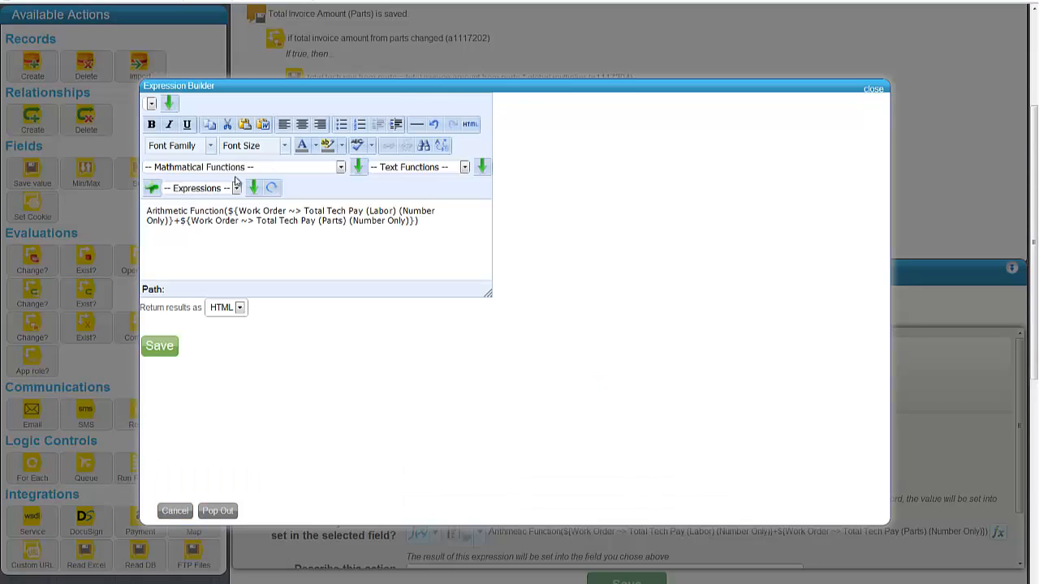
Step: Replace the old Total Tech Pay expression with a fresh Arithmetic Function
{"action": "left_click_drag", "start_coordinate": [454, 237], "coordinate": [150, 209]}
{"action": "left_click", "coordinate": [236, 167]}
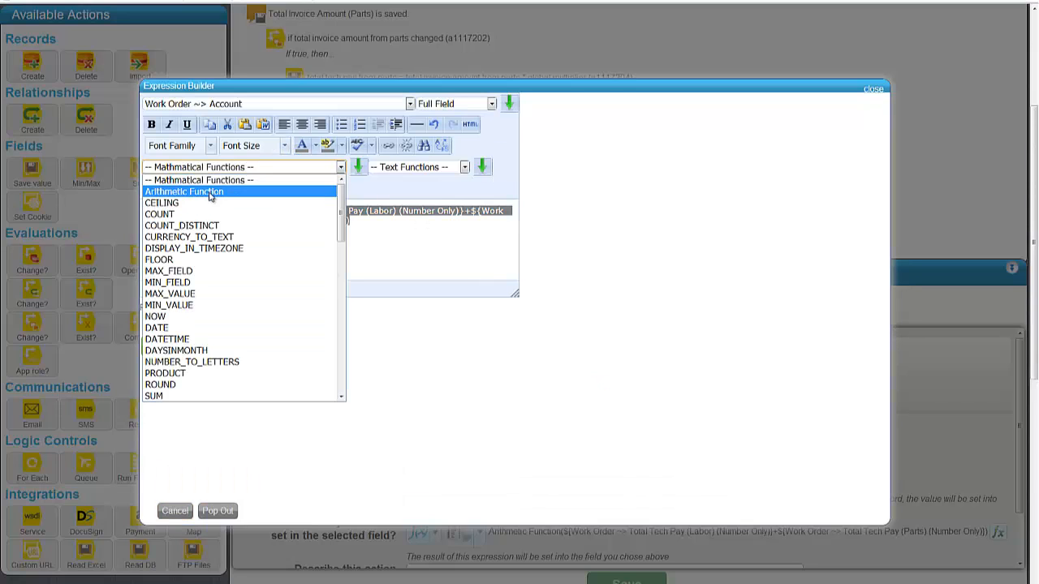
{"action": "left_click", "coordinate": [208, 198]}
{"action": "left_click", "coordinate": [358, 166]}
{"action": "double_click", "coordinate": [189, 210]}
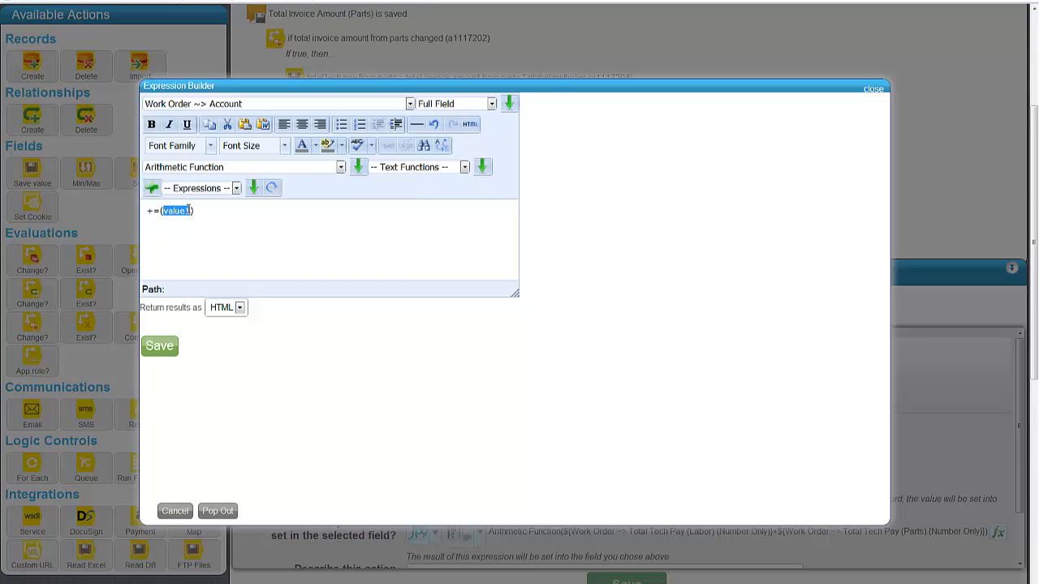
Step: Insert Total Tech Pay (Parts), formatted Number Only, as the first value
{"action": "left_click", "coordinate": [236, 104]}
{"action": "scroll", "coordinate": [268, 244], "scroll_direction": "down", "scroll_amount": 2}
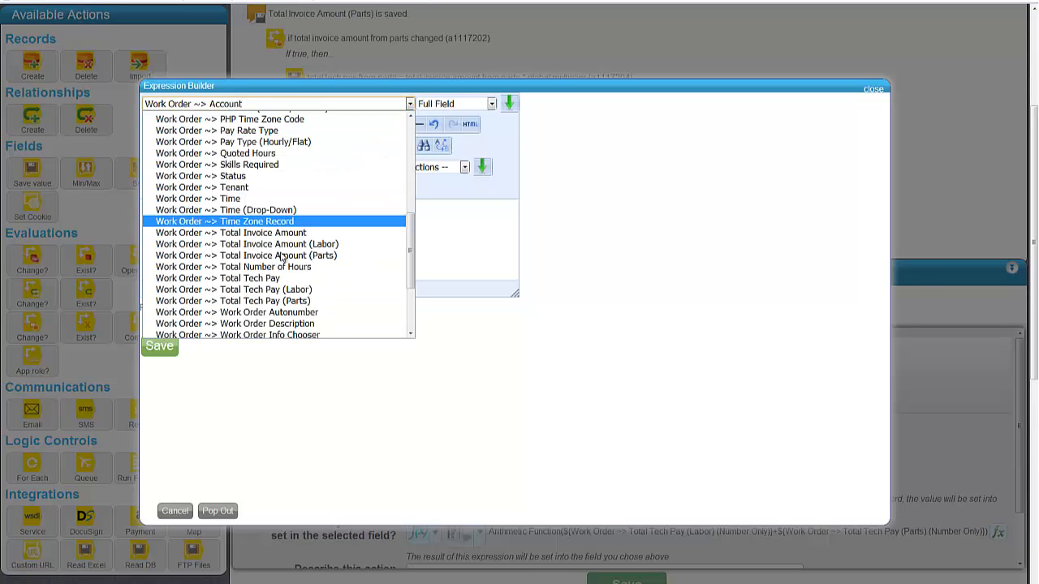
{"action": "left_click", "coordinate": [275, 301]}
{"action": "left_click", "coordinate": [477, 104]}
{"action": "left_click", "coordinate": [478, 124]}
{"action": "left_click", "coordinate": [494, 104]}
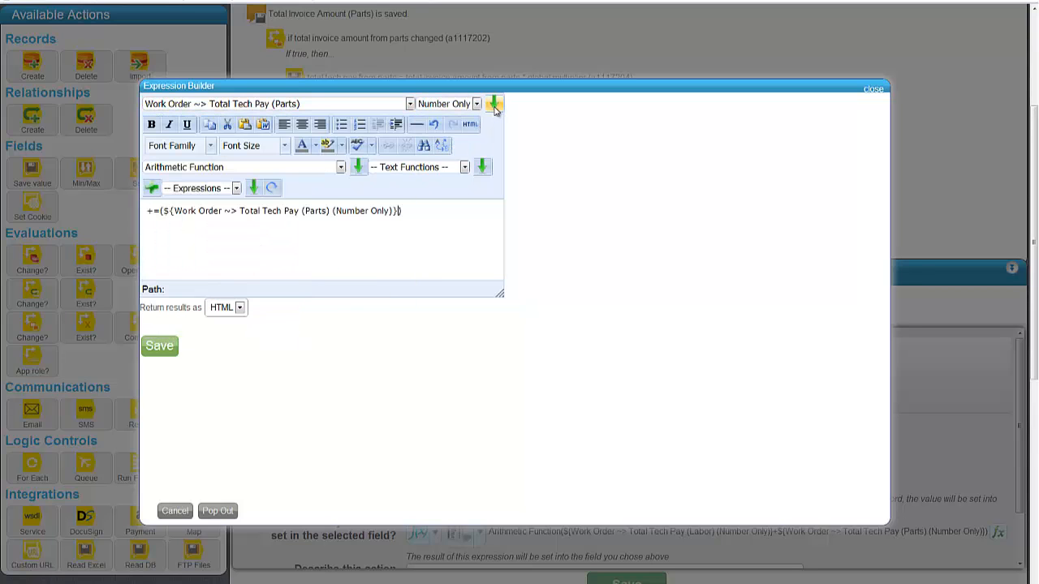
Step: Add '+ Total Tech Pay (Labor)' as Number Only and save the expression
{"action": "type", "text": "+"}
{"action": "left_click", "coordinate": [310, 104]}
{"action": "left_click", "coordinate": [294, 290]}
{"action": "left_click", "coordinate": [476, 104]}
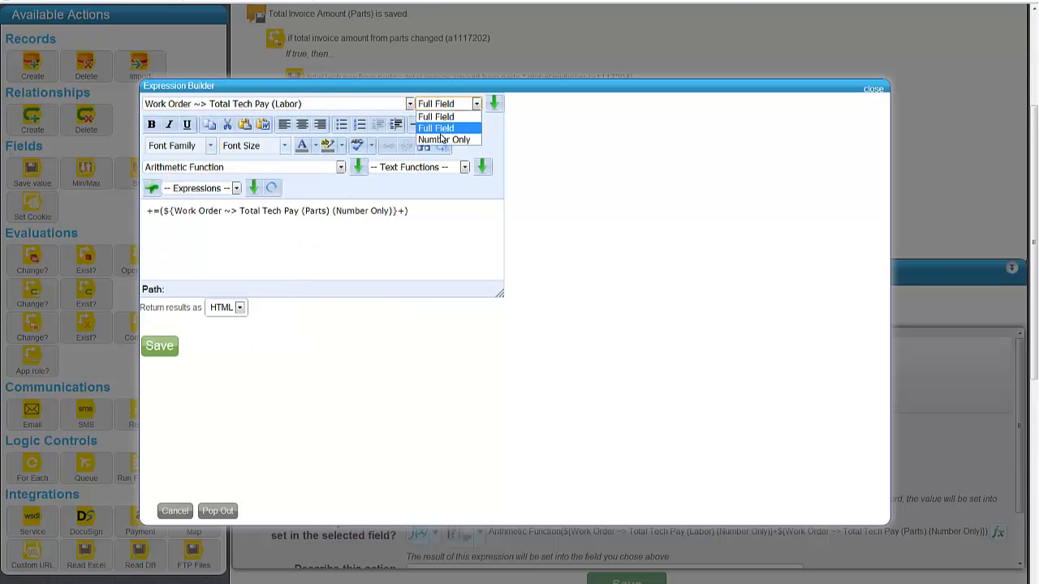
{"action": "left_click", "coordinate": [446, 124]}
{"action": "left_click", "coordinate": [494, 103]}
{"action": "left_click", "coordinate": [160, 347]}
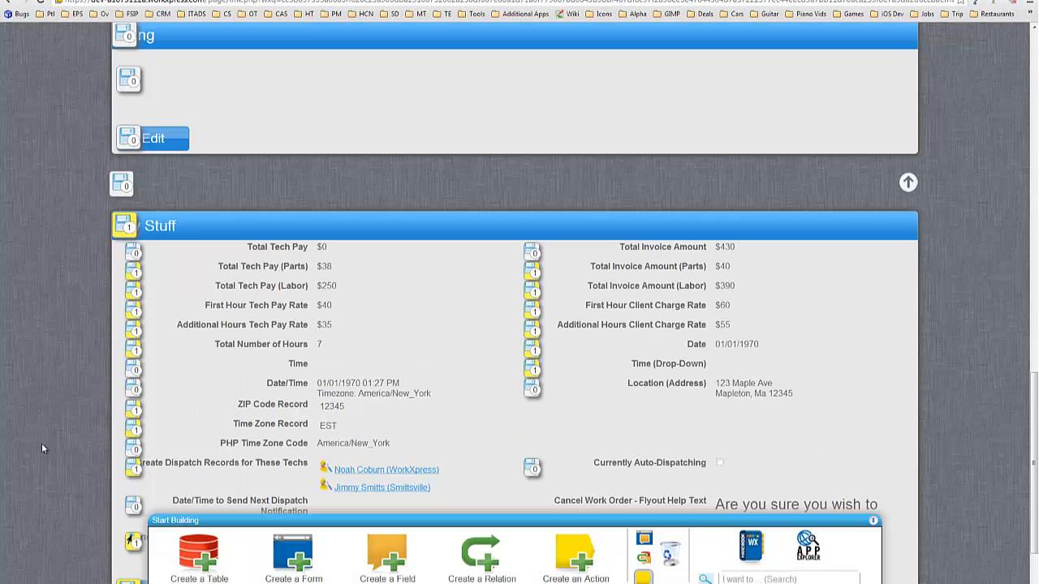
Step: Hide the builder overlay, change Total Number of Hours from 7 to 8, and save
{"action": "scroll", "coordinate": [46, 447], "scroll_direction": "down", "scroll_amount": 1}
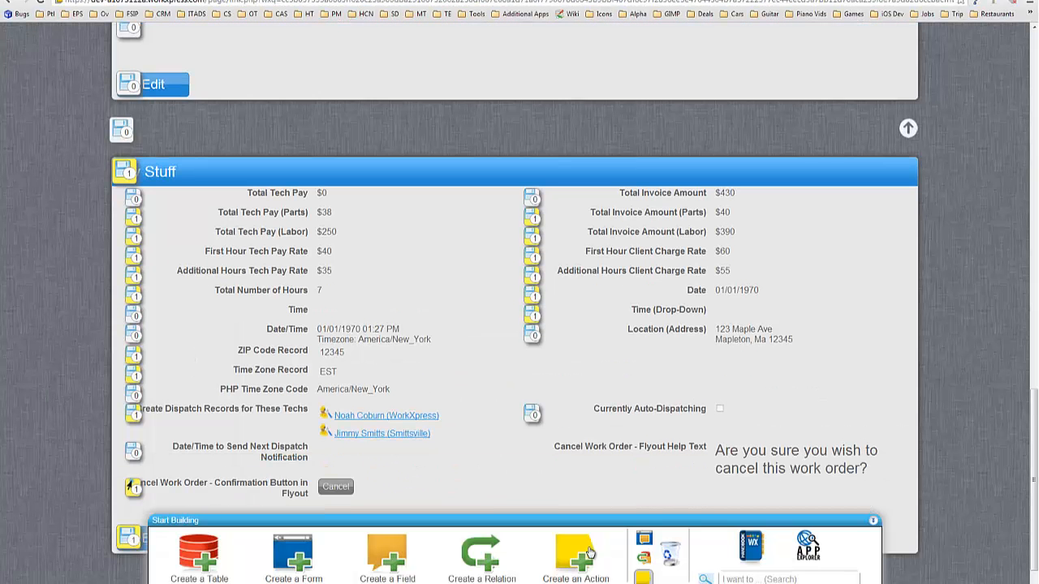
{"action": "left_click", "coordinate": [647, 578]}
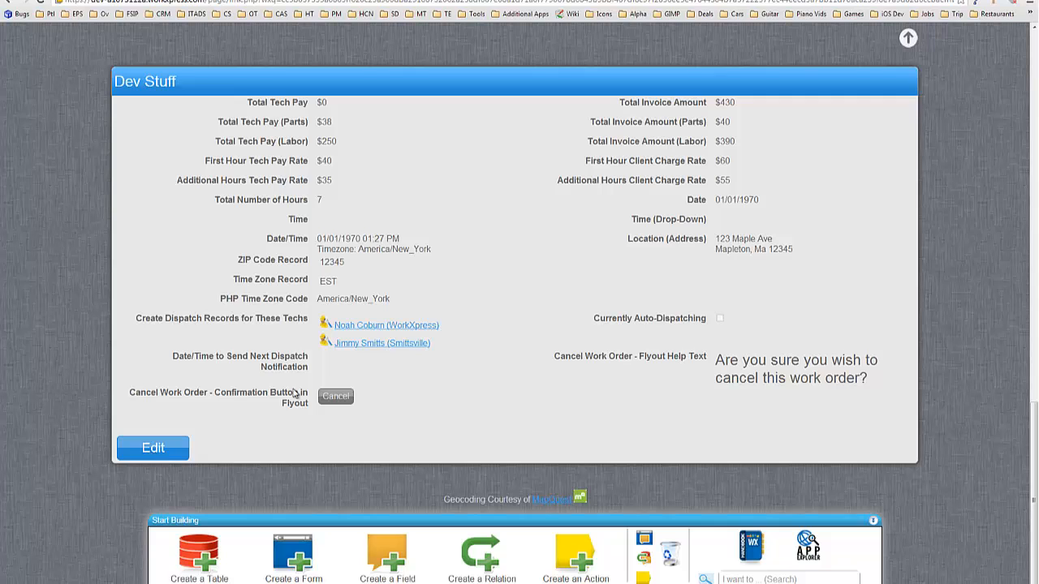
{"action": "left_click_drag", "start_coordinate": [343, 207], "coordinate": [293, 211]}
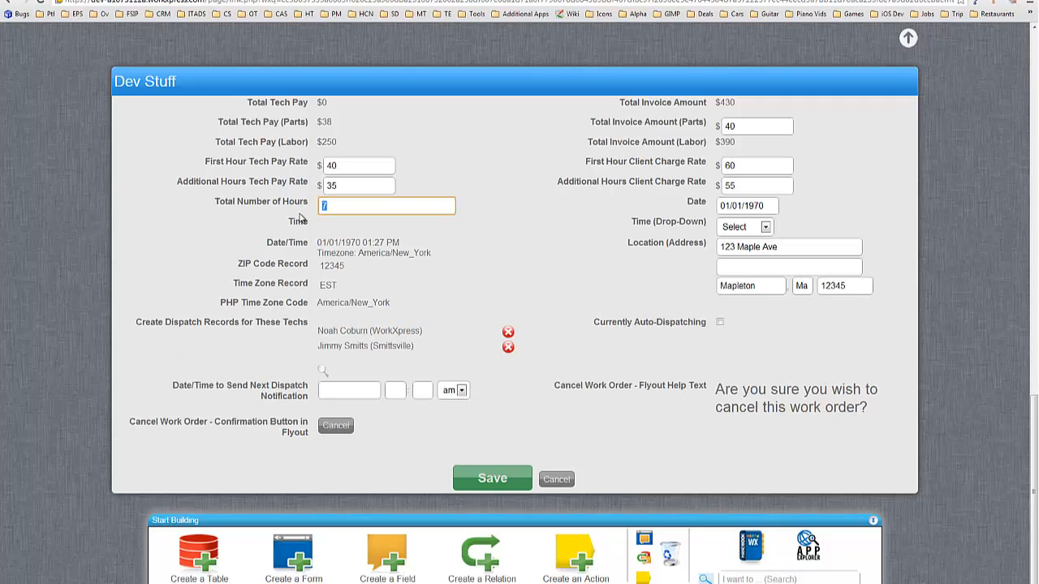
{"action": "type", "text": "8"}
{"action": "left_click", "coordinate": [492, 479]}
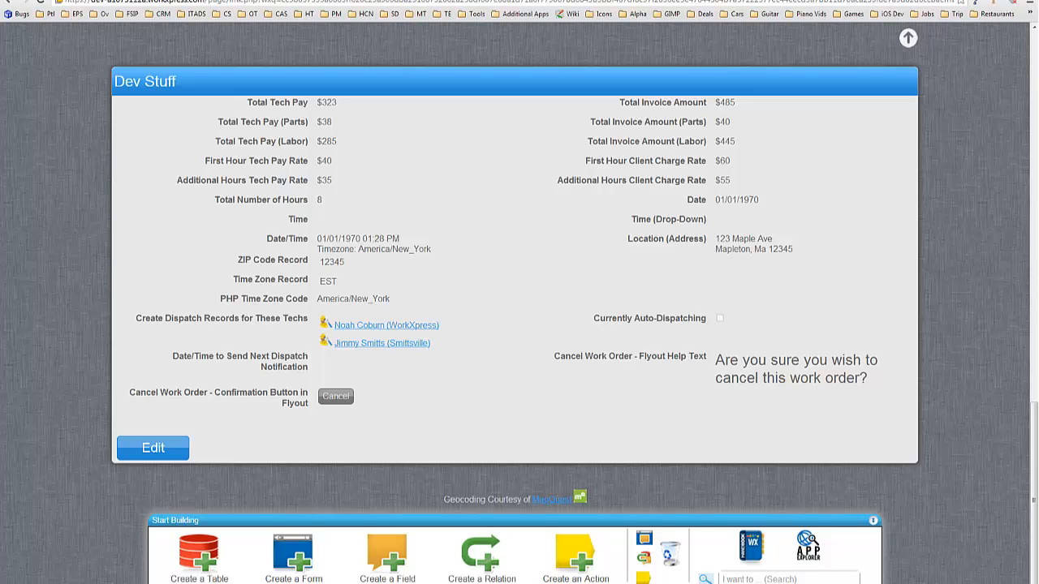
Step: Check the tech pay in Calculator: seven extra hours at $35 plus the first-hour rate
{"action": "left_click_drag", "start_coordinate": [531, 205], "coordinate": [470, 260]}
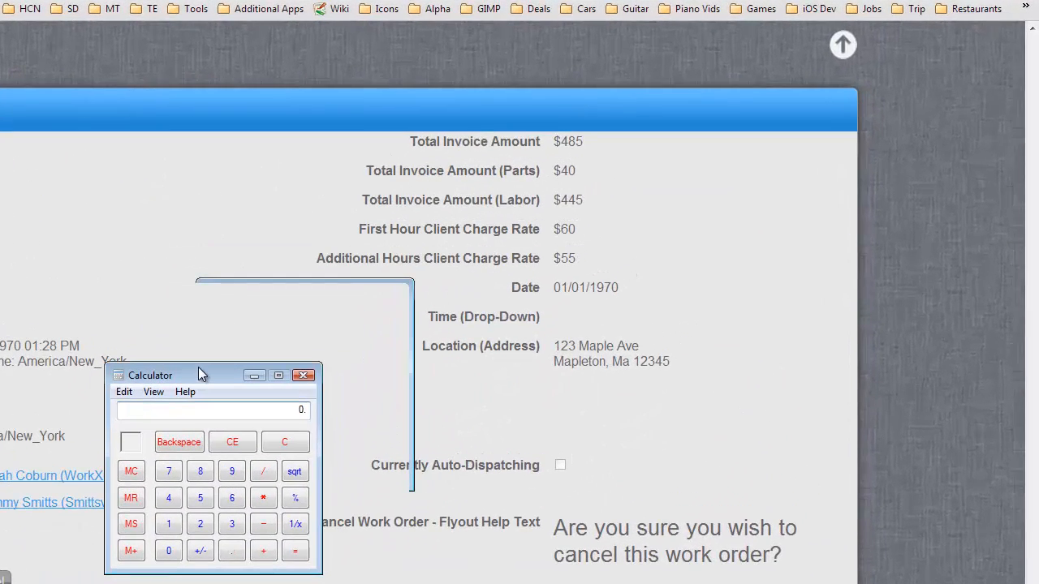
{"action": "type", "text": "7*35"}
{"action": "key", "text": "Return"}
{"action": "key", "text": "Return"}
{"action": "type", "text": "38"}
{"action": "key", "text": "Return"}
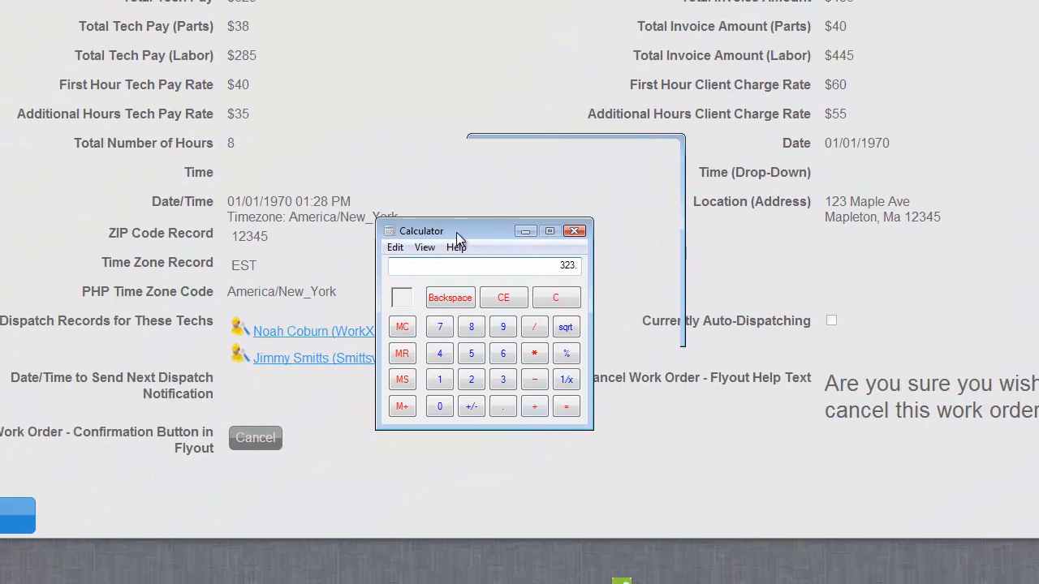
Step: Confirm the $485 invoice total in Calculator (7×55 + 60 + 40), then close it
{"action": "left_click_drag", "start_coordinate": [456, 233], "coordinate": [511, 201]}
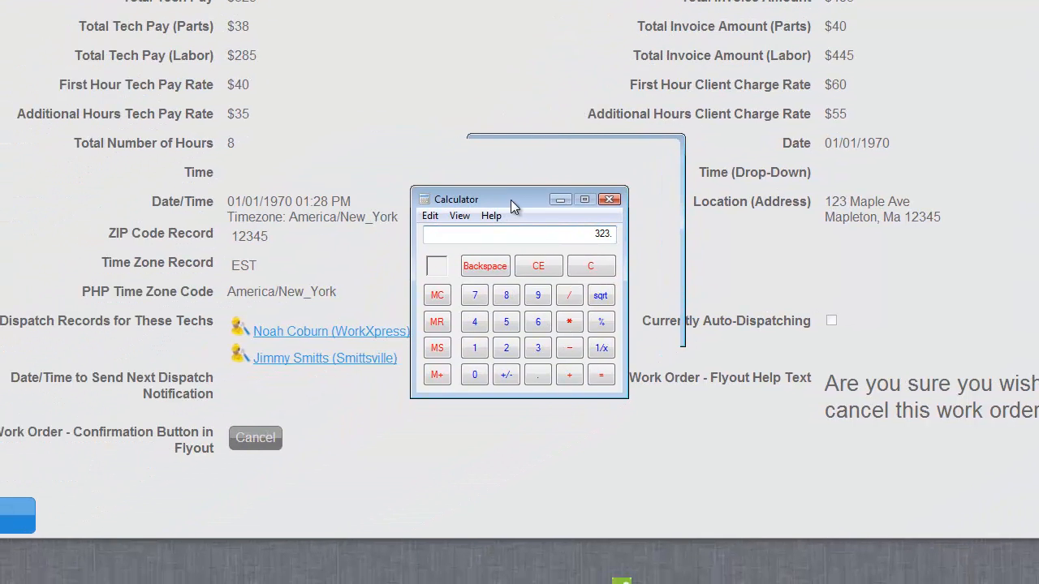
{"action": "type", "text": "7*55"}
{"action": "key", "text": "Return"}
{"action": "type", "text": "+60"}
{"action": "key", "text": "Return"}
{"action": "type", "text": "+40"}
{"action": "key", "text": "Return"}
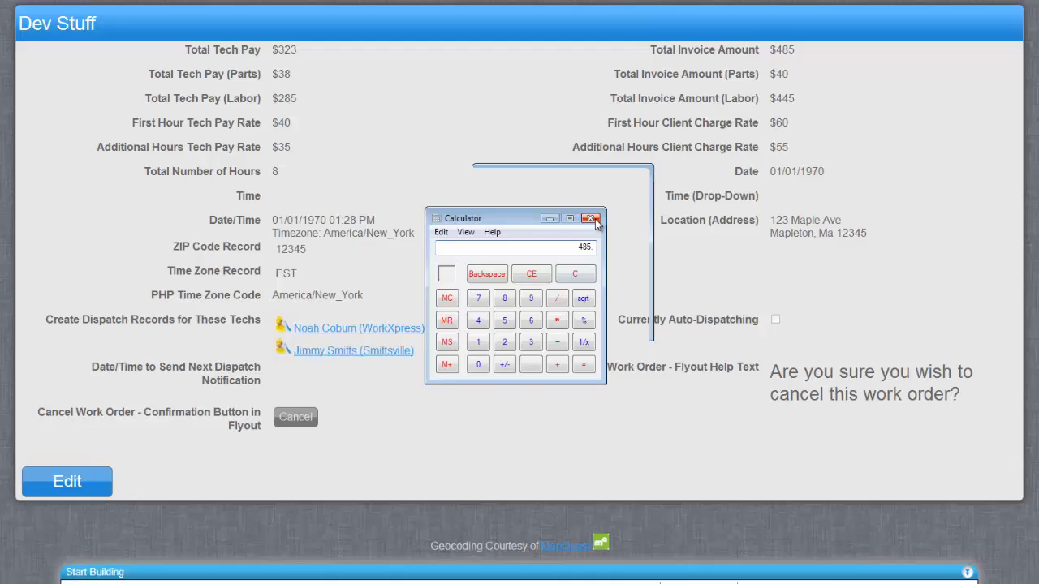
{"action": "left_click", "coordinate": [592, 218]}
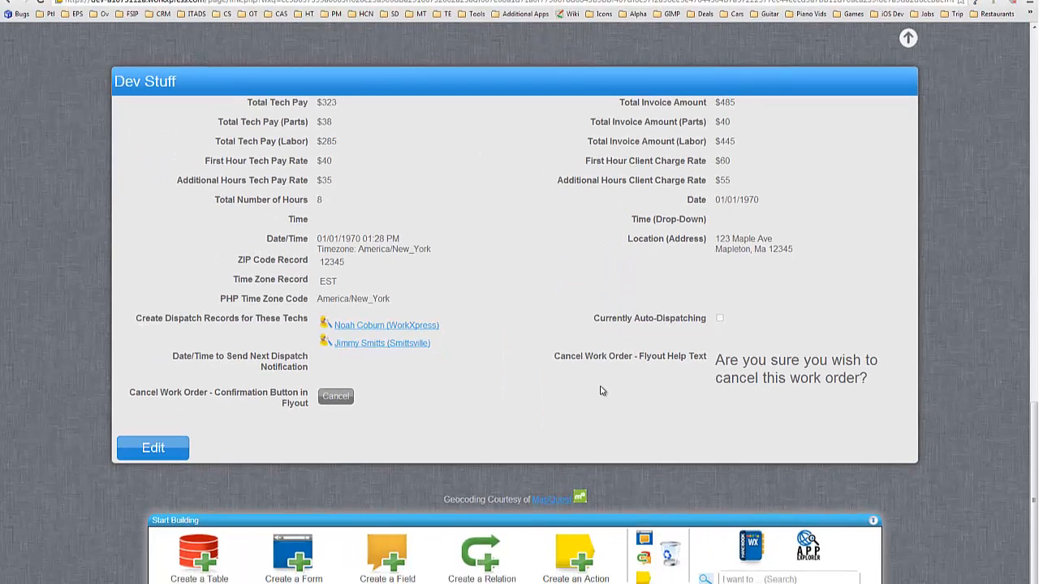